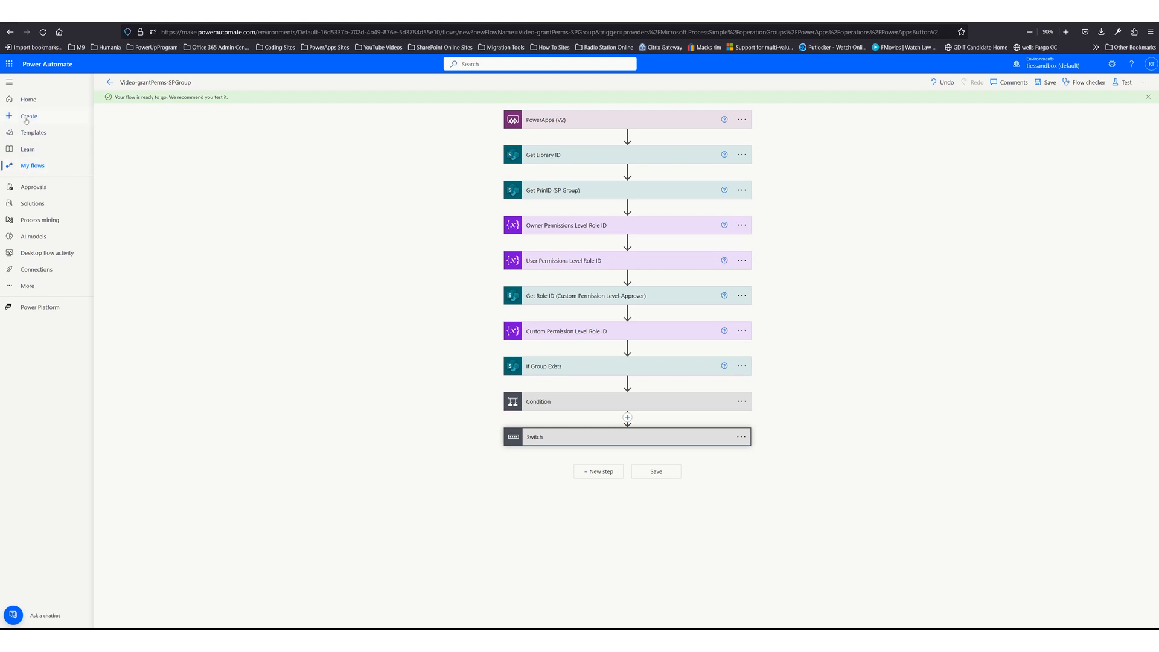
- Create an instant cloud flow named Video-ItemLevelPerms-Item with the PowerApps (V2) trigger
{"action": "left_click", "coordinate": [26, 119]}
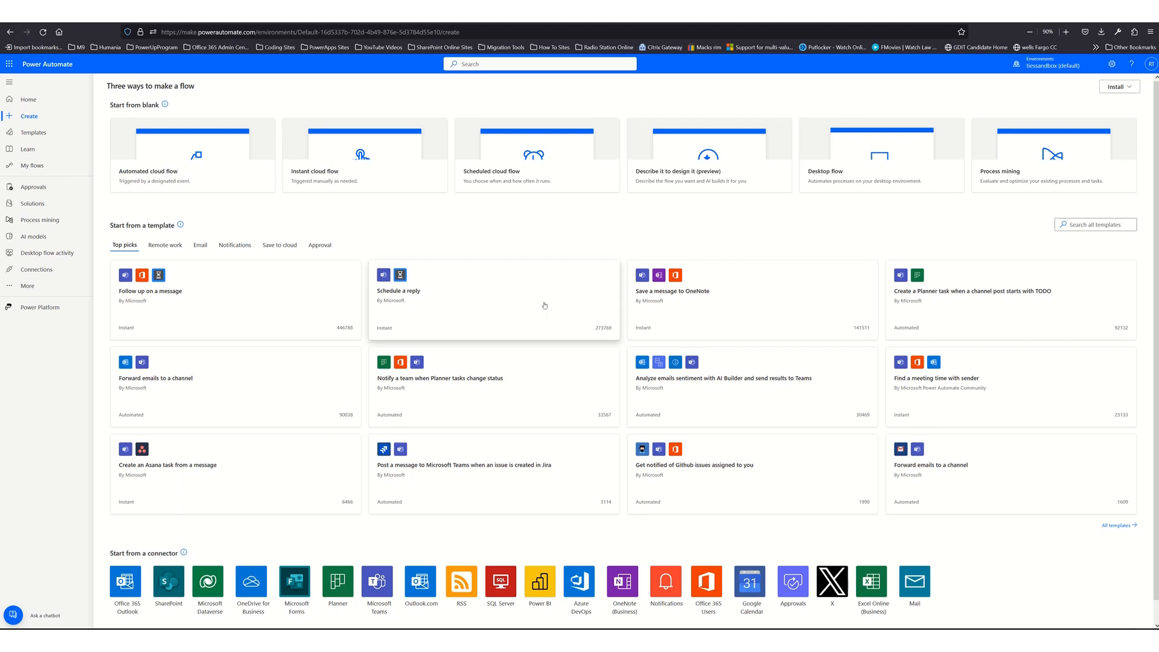
{"action": "left_click", "coordinate": [299, 173]}
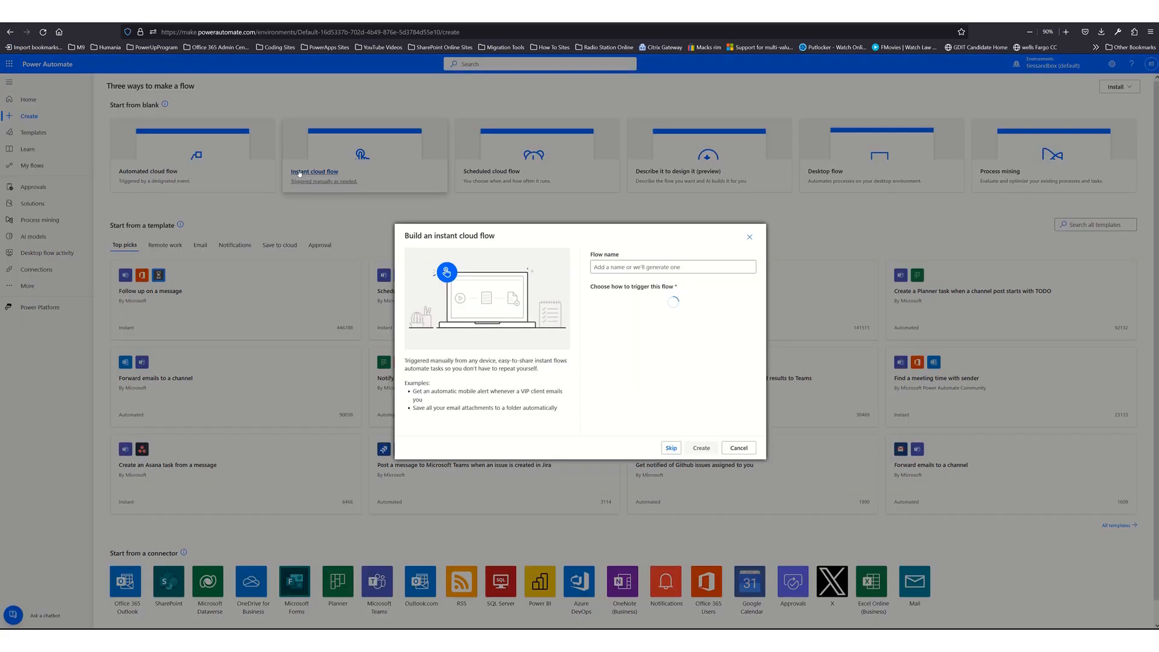
{"action": "left_click", "coordinate": [652, 263]}
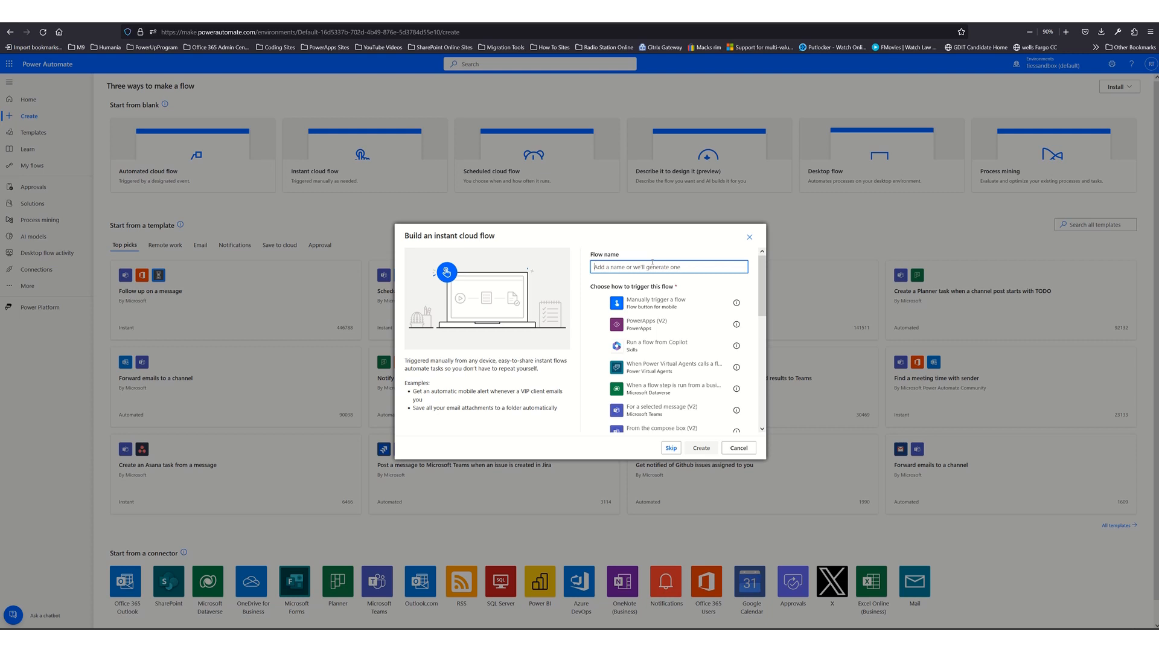
{"action": "type", "text": "Video-"}
{"action": "type", "text": "ItemLevelPerms-Item"}
{"action": "left_click", "coordinate": [639, 324]}
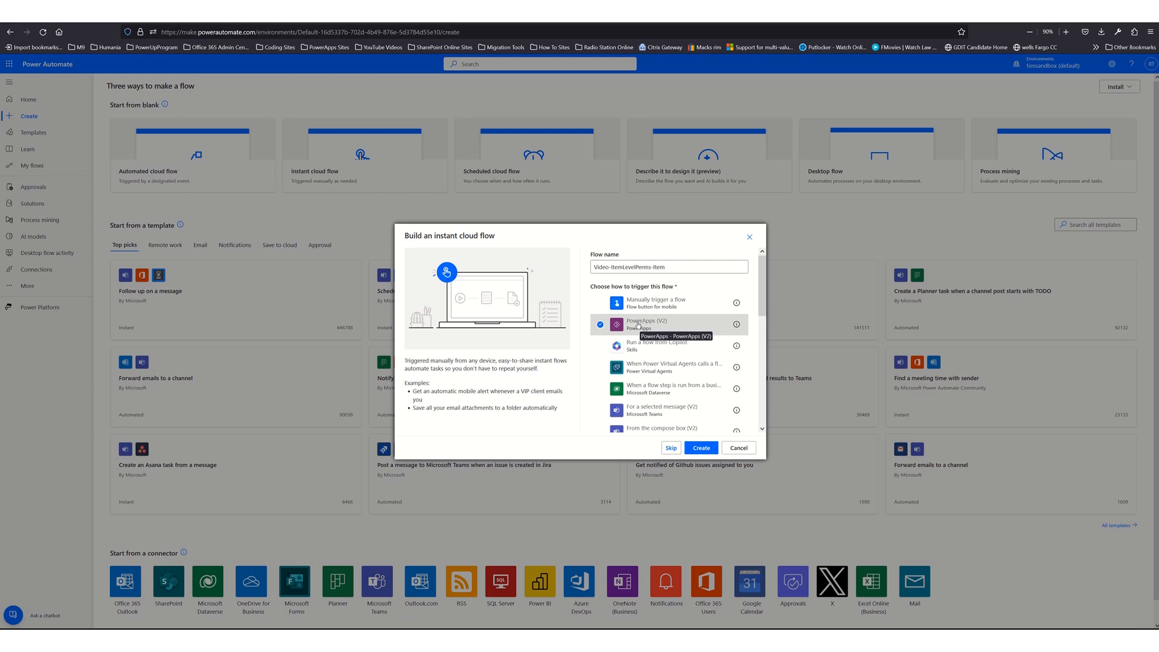
{"action": "left_click", "coordinate": [700, 448]}
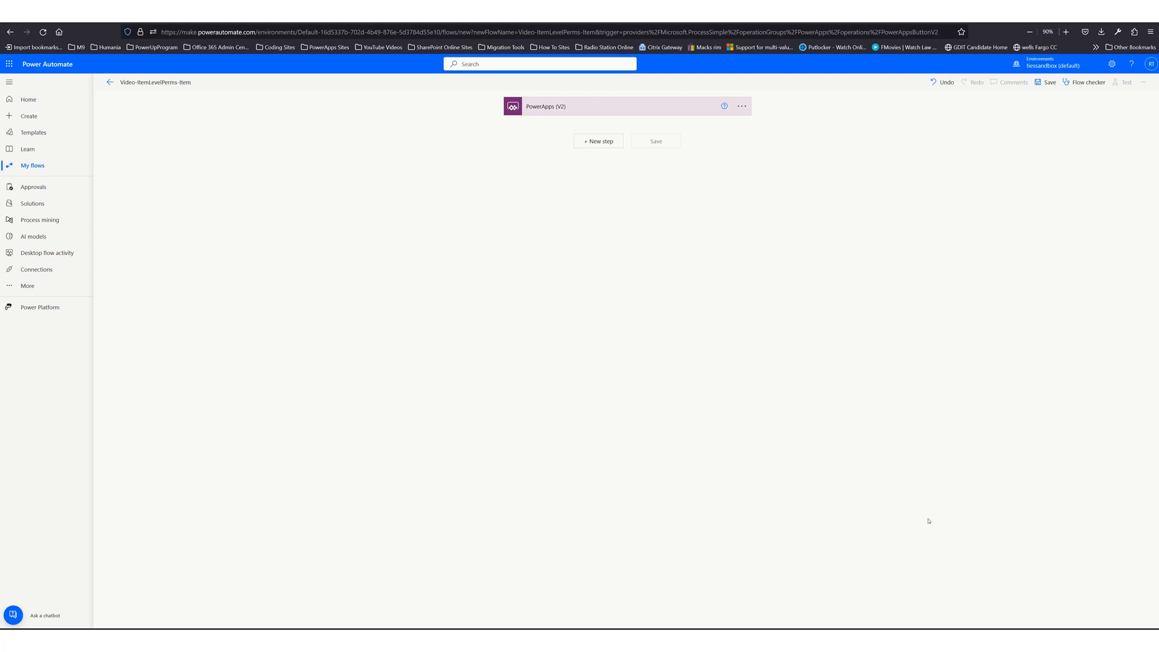
- Add a text input named SiteURL to the PowerApps (V2) trigger
{"action": "left_click", "coordinate": [628, 105]}
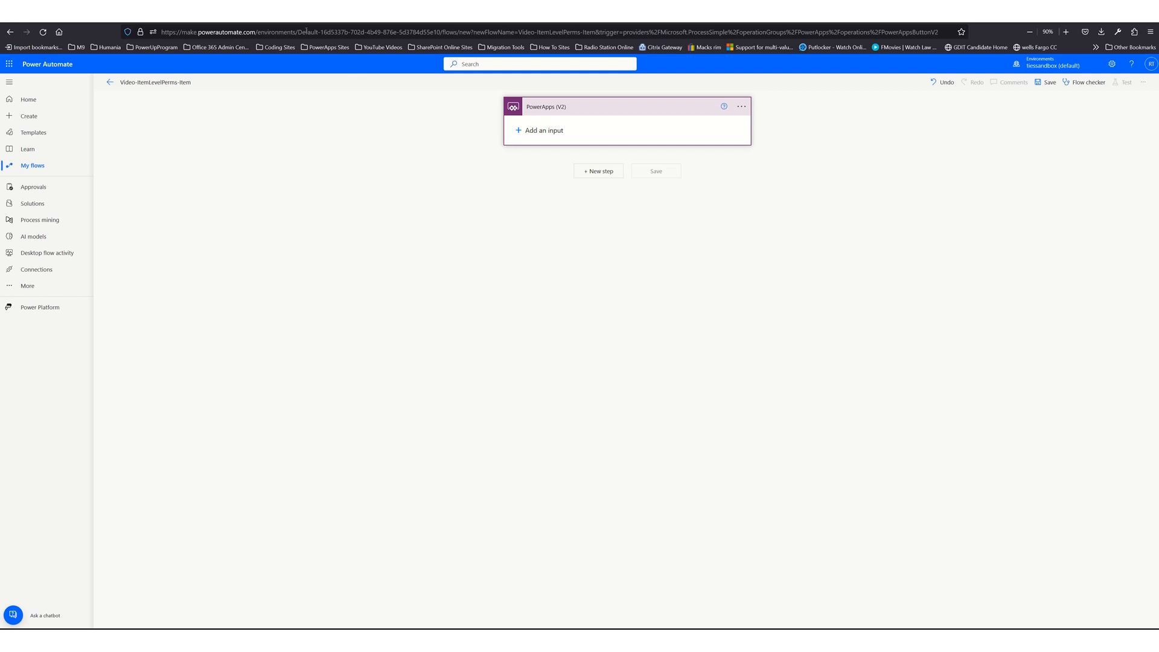
{"action": "left_click", "coordinate": [550, 130]}
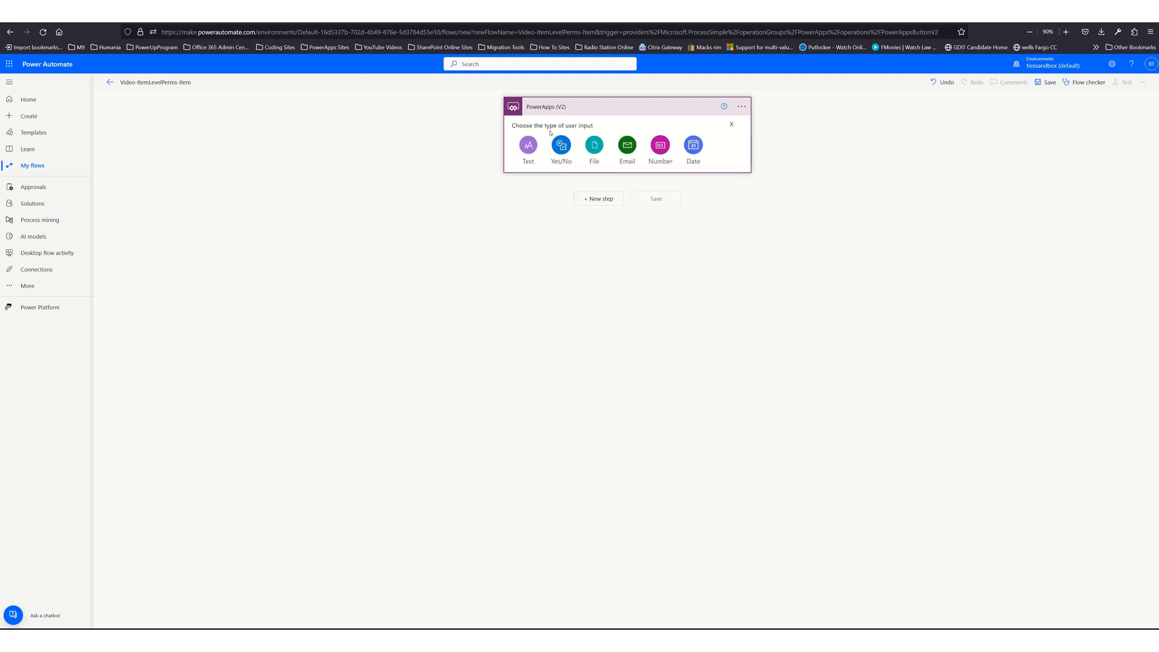
{"action": "left_click", "coordinate": [528, 147]}
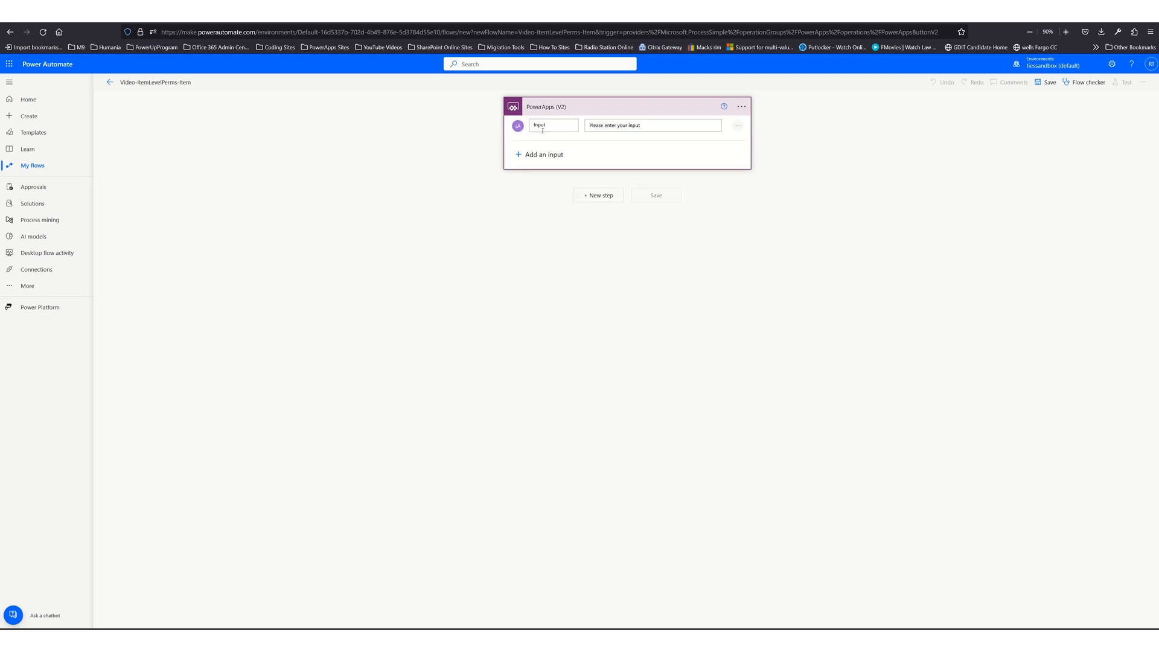
{"action": "type", "text": "SiteURL:"}
{"action": "key", "text": "Delete"}
{"action": "key", "text": "Delete"}
{"action": "key", "text": "Delete"}
{"action": "key", "text": "Delete"}
- Add a second text input named Library to the PowerApps (V2) trigger
{"action": "left_click", "coordinate": [539, 158]}
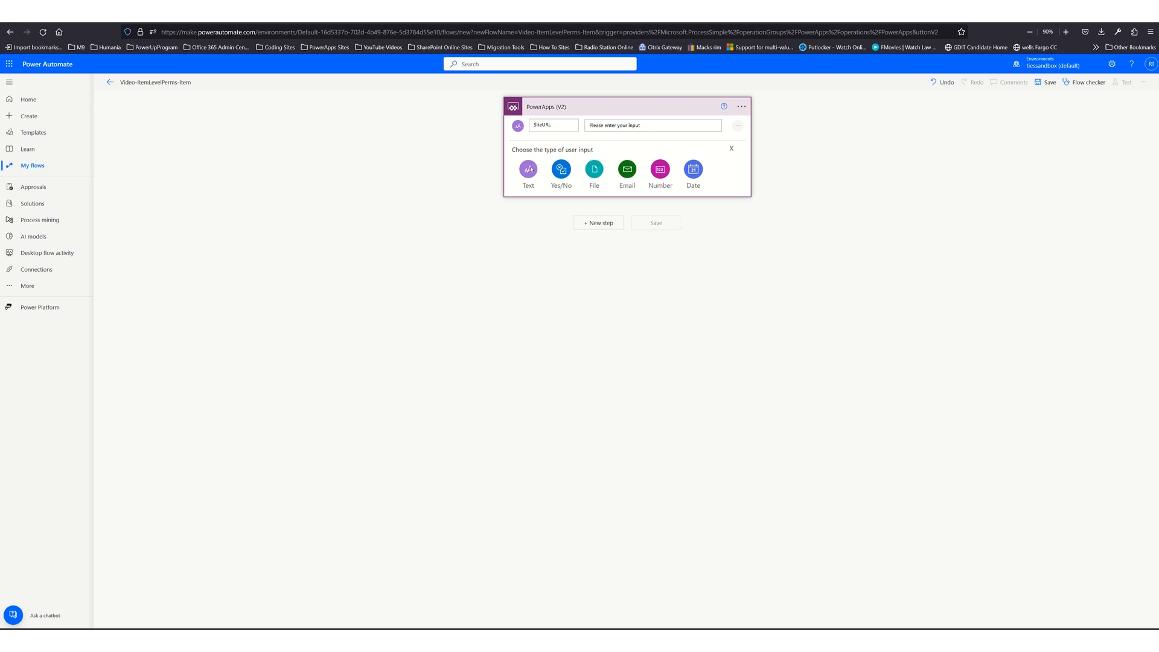
{"action": "left_click", "coordinate": [529, 171]}
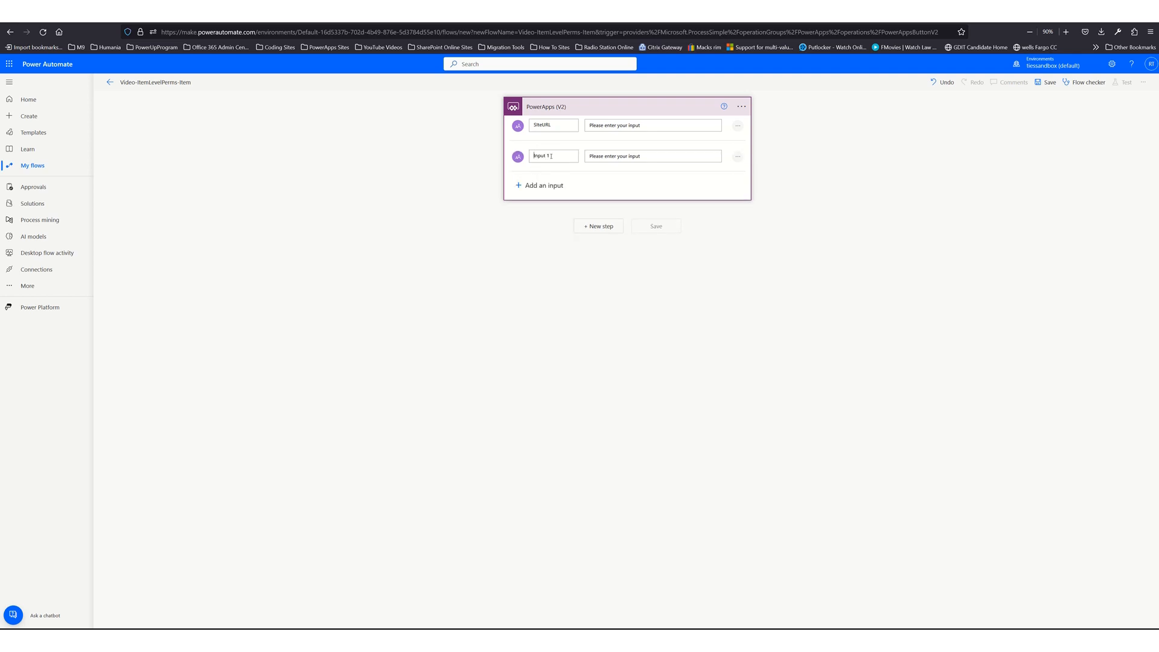
{"action": "triple_click", "coordinate": [551, 156]}
{"action": "type", "text": "Library"}
- Add a third text input named IntPermLevelName to the PowerApps (V2) trigger
{"action": "left_click", "coordinate": [543, 186]}
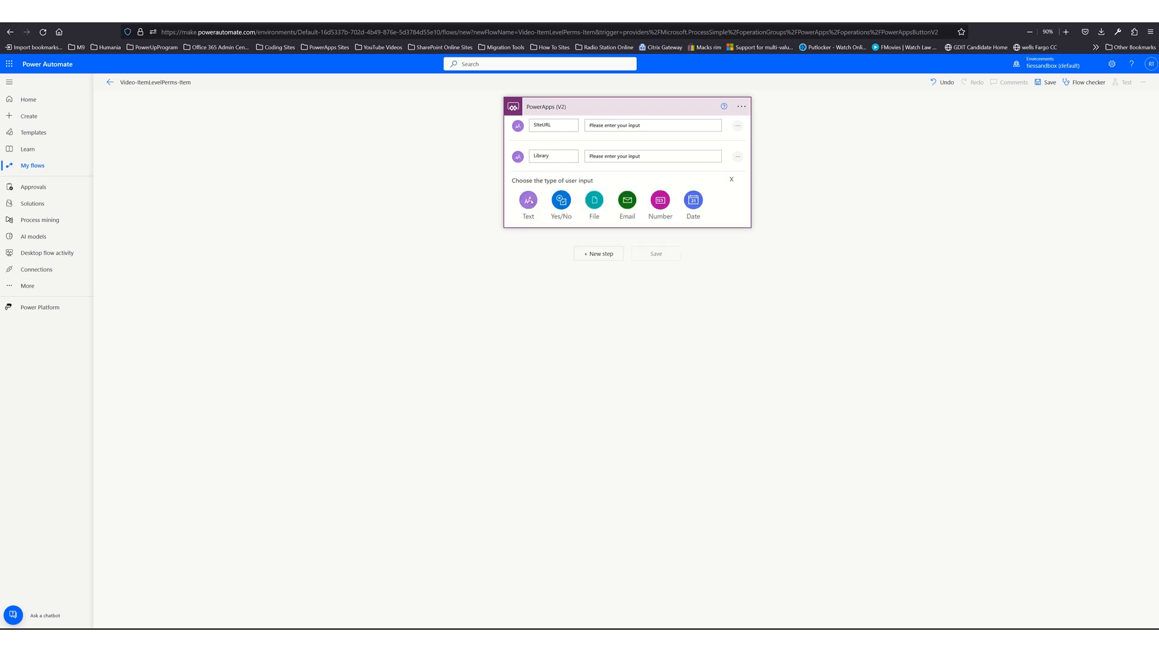
{"action": "left_click", "coordinate": [529, 200]}
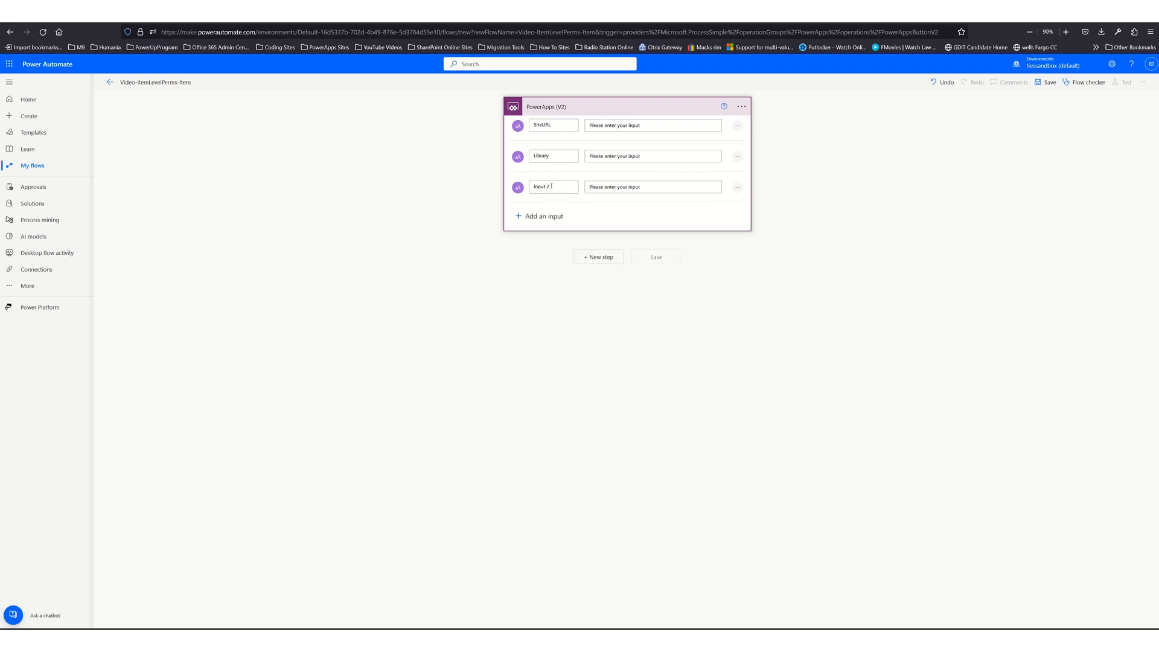
{"action": "left_click", "coordinate": [555, 186]}
{"action": "type", "text": "IntPermLevelName"}
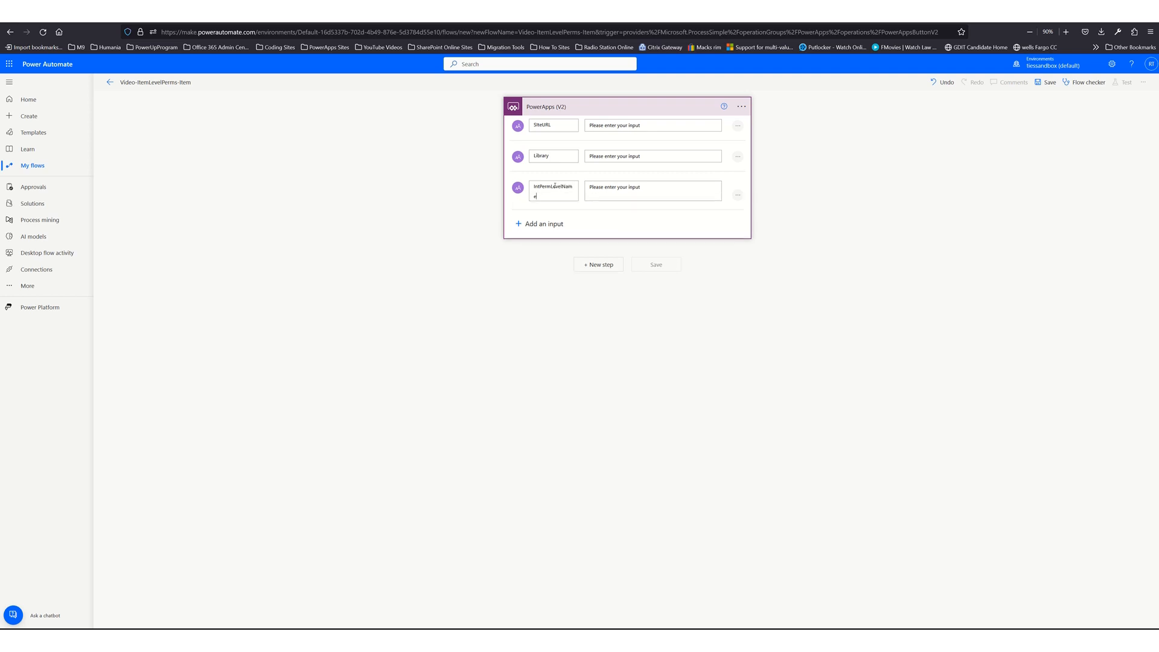
- Add a fourth text input named SPGroupName to the PowerApps (V2) trigger
{"action": "left_click", "coordinate": [546, 224]}
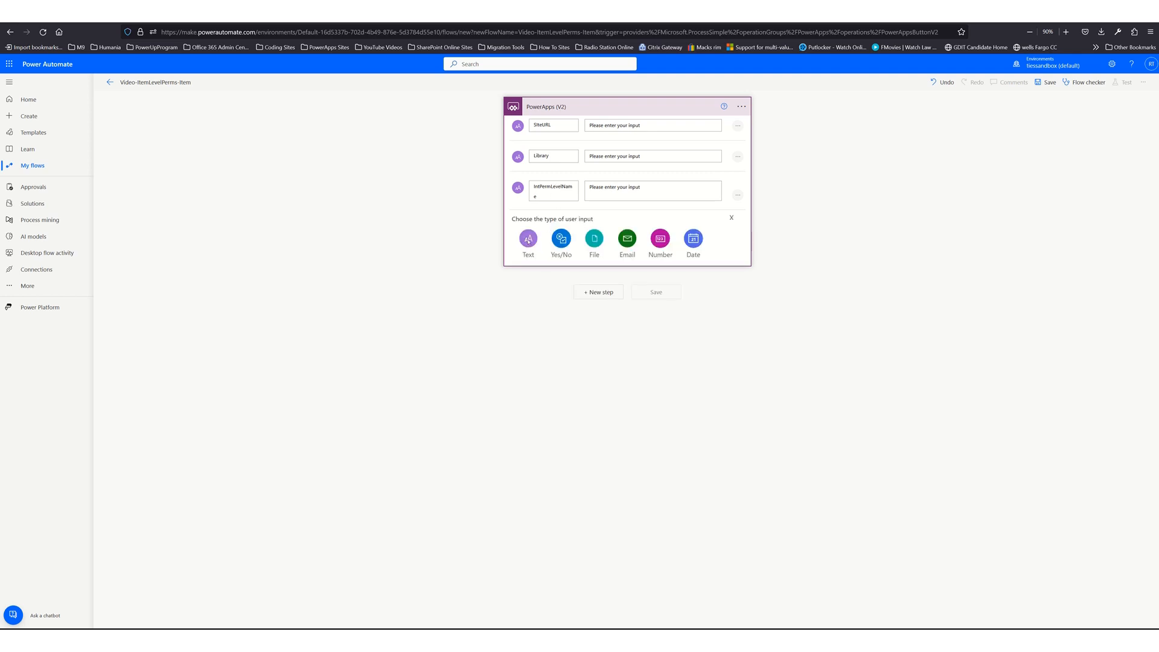
{"action": "left_click", "coordinate": [528, 239]}
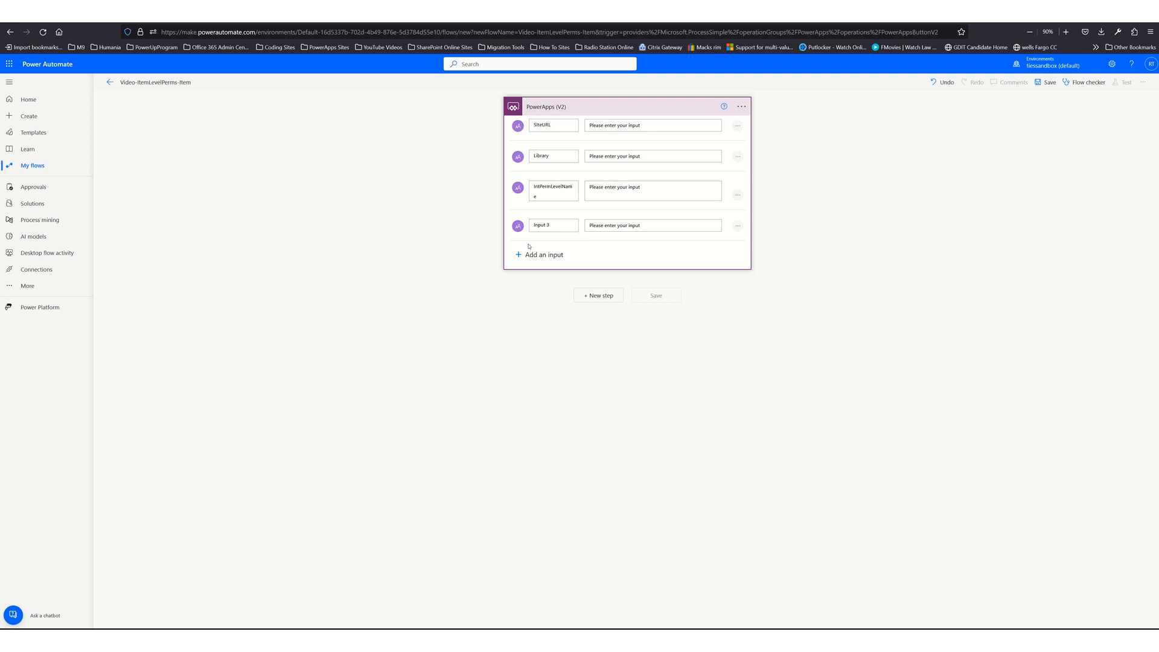
{"action": "triple_click", "coordinate": [557, 225]}
{"action": "type", "text": "SPGroupName"}
- Add a fifth text input named TypeOfAccess to the PowerApps (V2) trigger and collapse the trigger card
{"action": "left_click", "coordinate": [534, 255]}
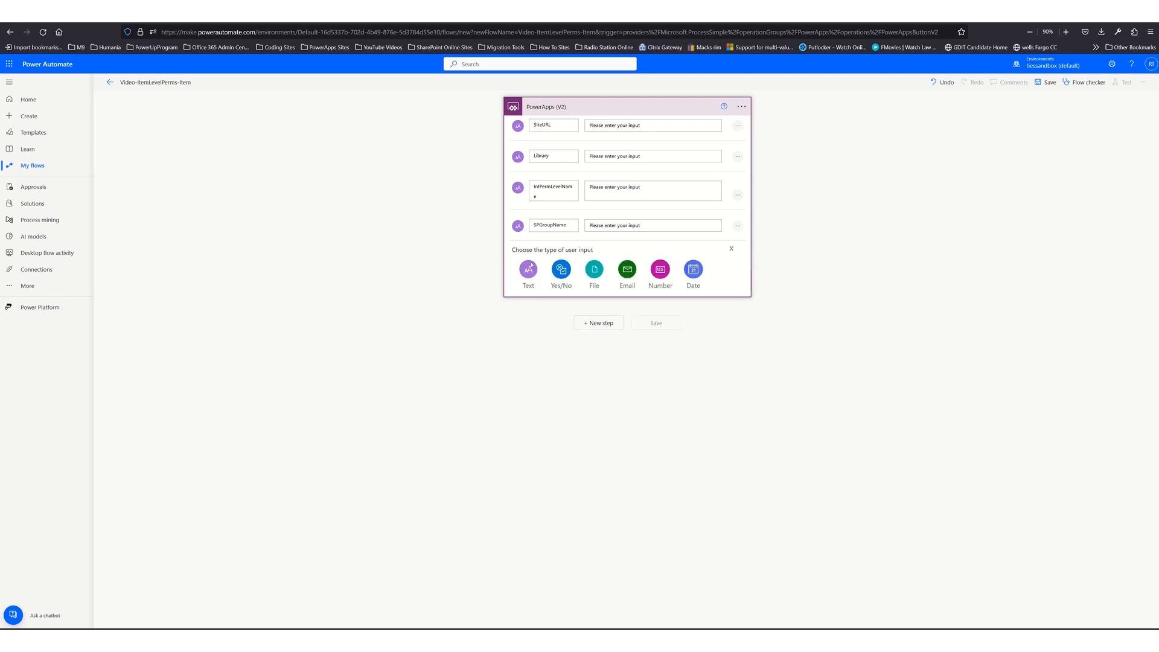
{"action": "left_click", "coordinate": [529, 273]}
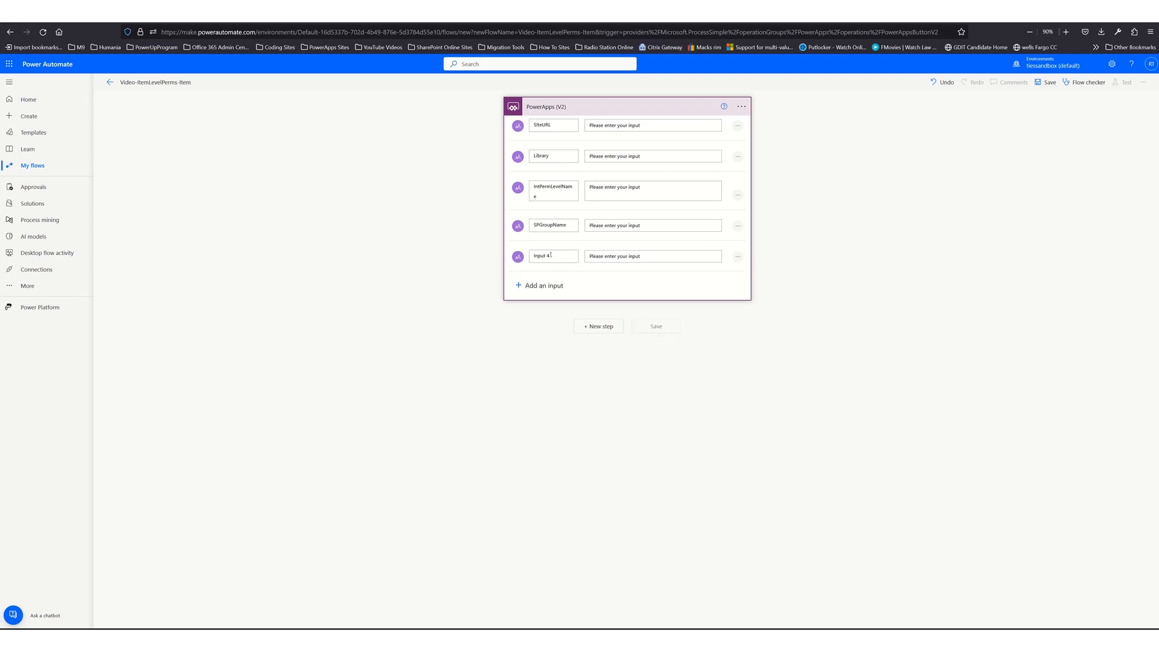
{"action": "triple_click", "coordinate": [551, 255]}
{"action": "type", "text": "Type"}
{"action": "type", "text": "OfAccre"}
{"action": "type", "text": "ess"}
{"action": "key", "text": "Return"}
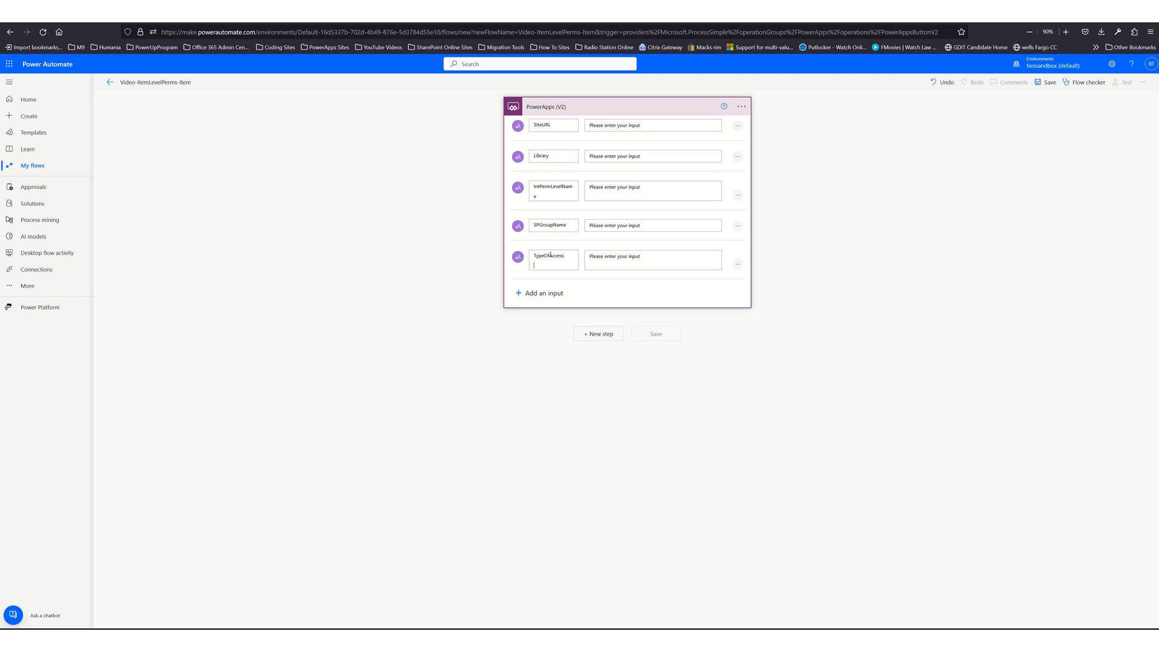
{"action": "key", "text": "BackSpace"}
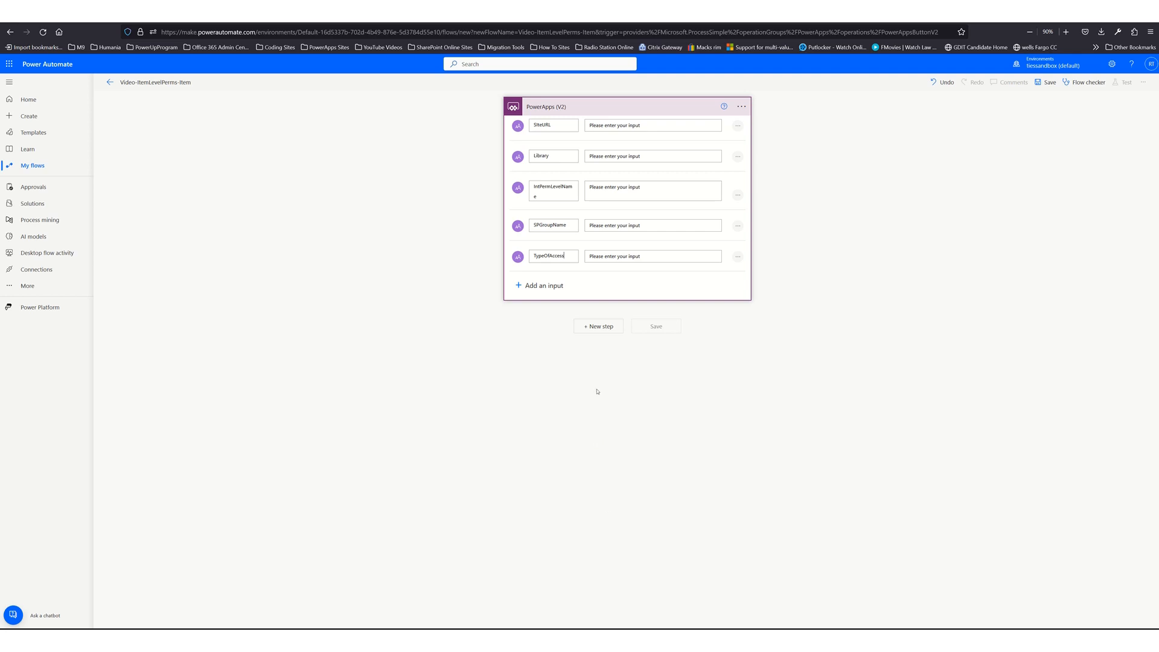
{"action": "left_click", "coordinate": [604, 108]}
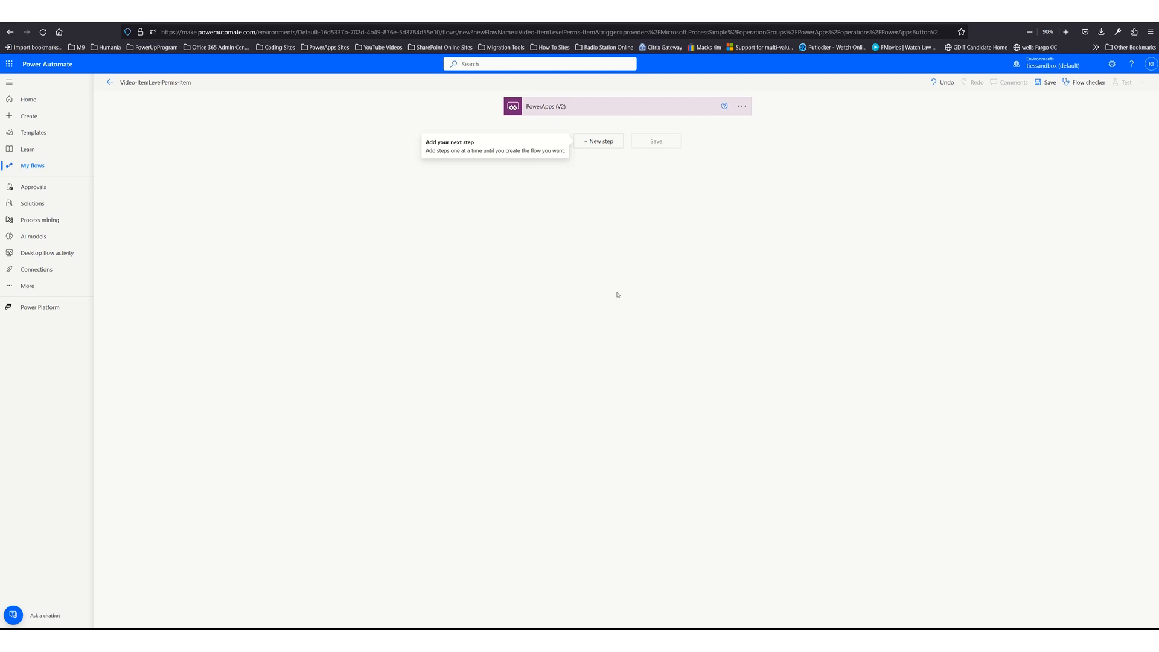
- Add an Initialize variable action after the trigger and rename it Full Control Permissions Level Role ID
{"action": "left_click", "coordinate": [599, 142]}
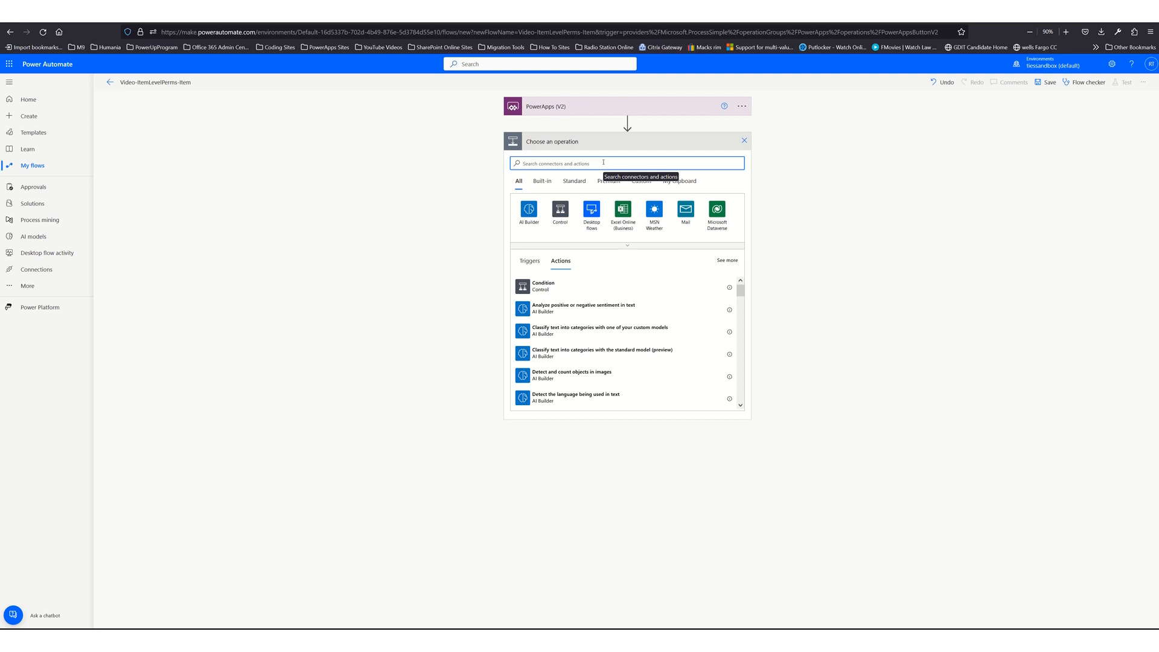
{"action": "type", "text": "init"}
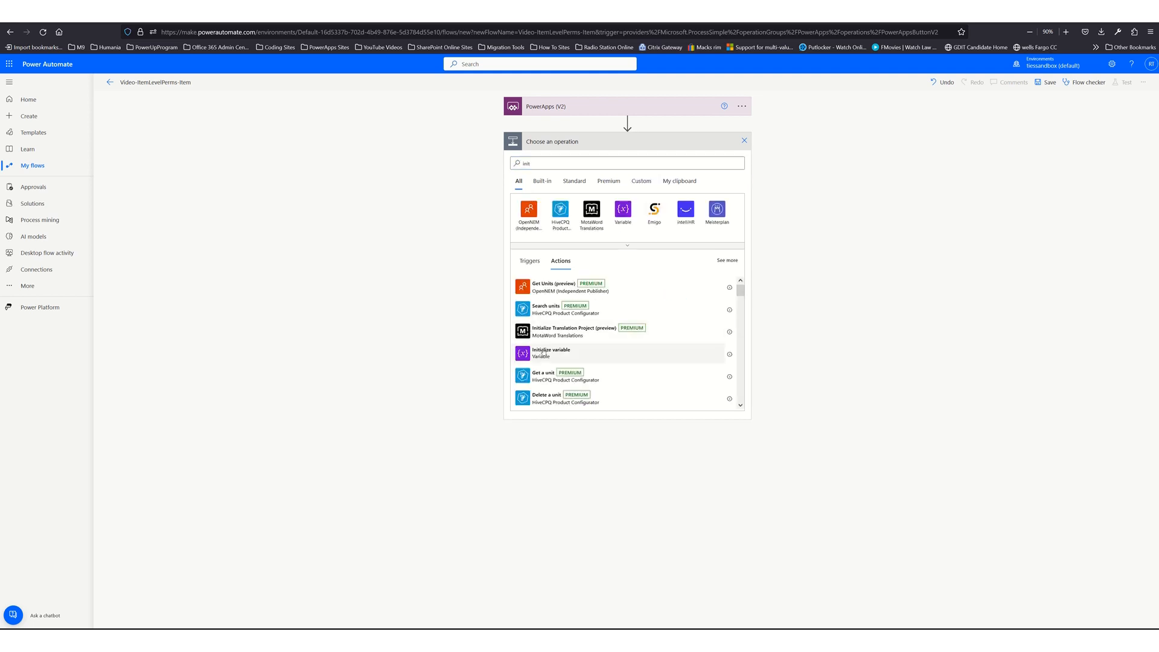
{"action": "left_click", "coordinate": [564, 351]}
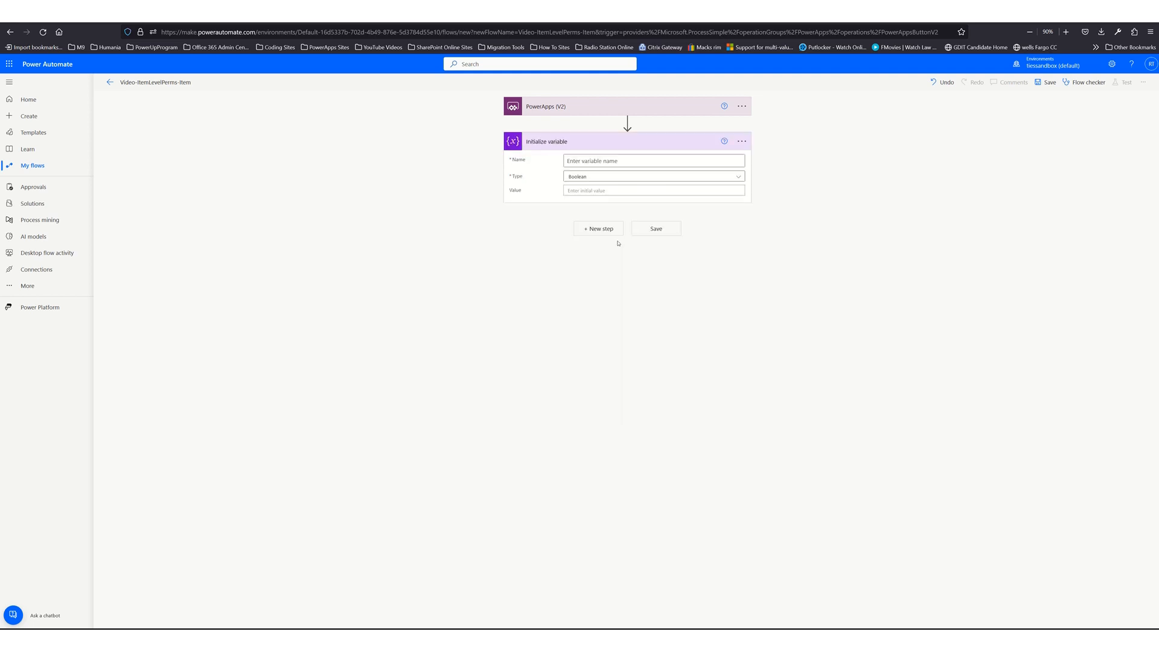
{"action": "left_click", "coordinate": [742, 141]}
{"action": "left_click", "coordinate": [777, 156]}
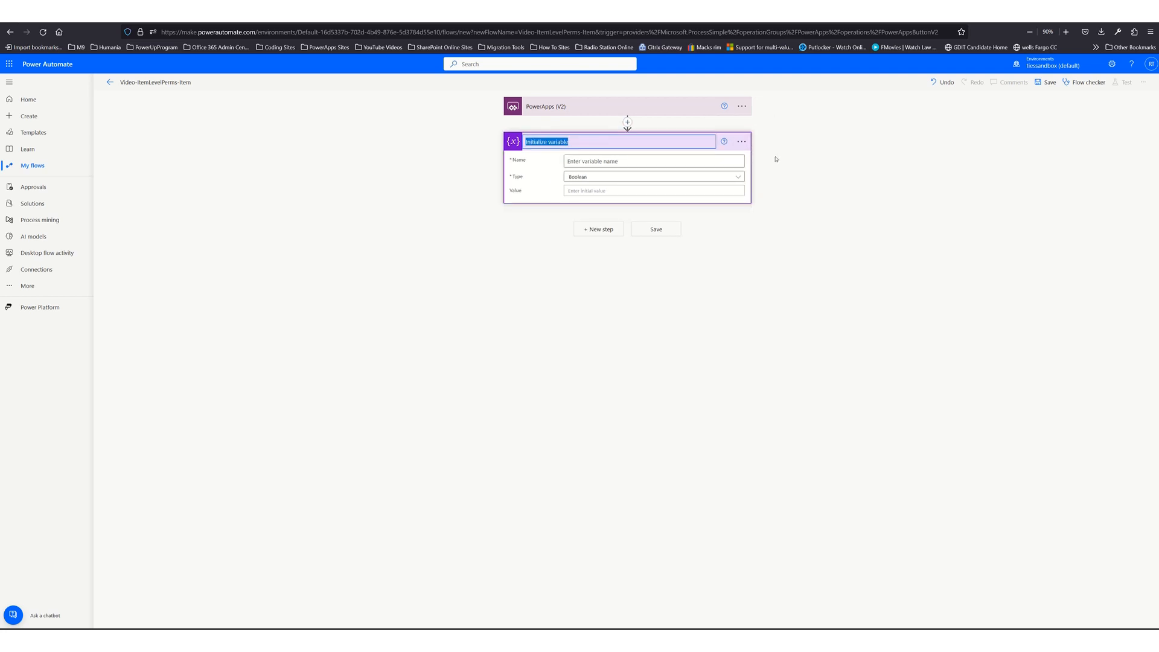
{"action": "type", "text": "Full Control Permissions"}
{"action": "type", "text": "Level Role ID"}
{"action": "key", "text": "Return"}
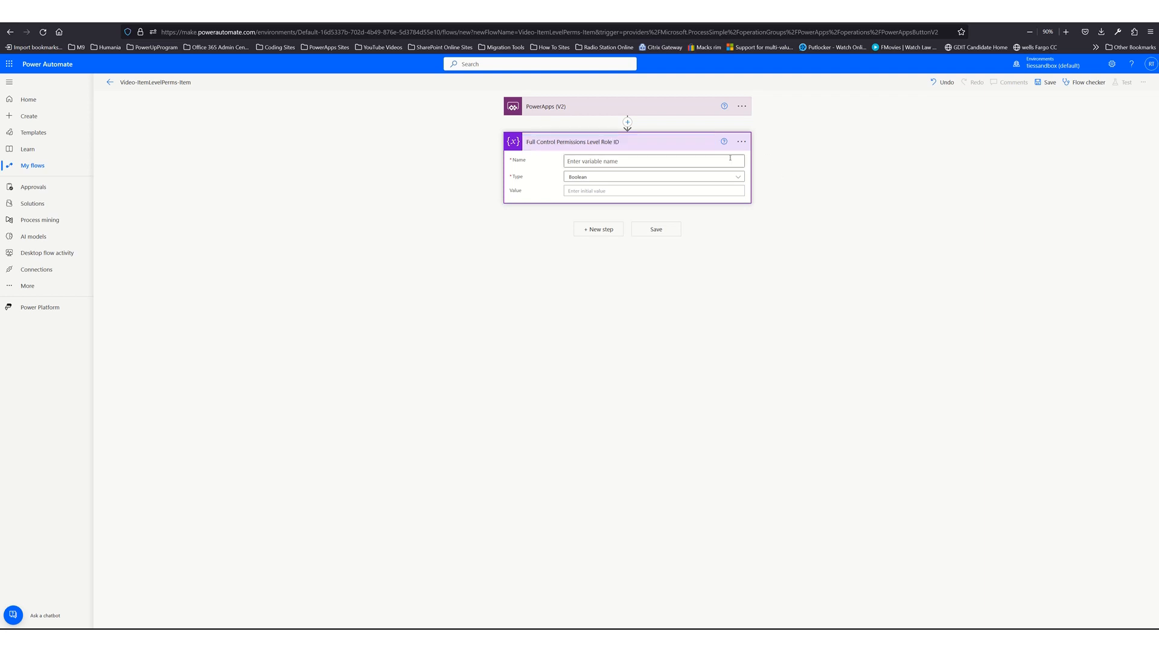
- Define the Full Control action's variable as a String named varOwner and paste in its initial value
{"action": "left_click", "coordinate": [675, 160]}
{"action": "type", "text": "var"}
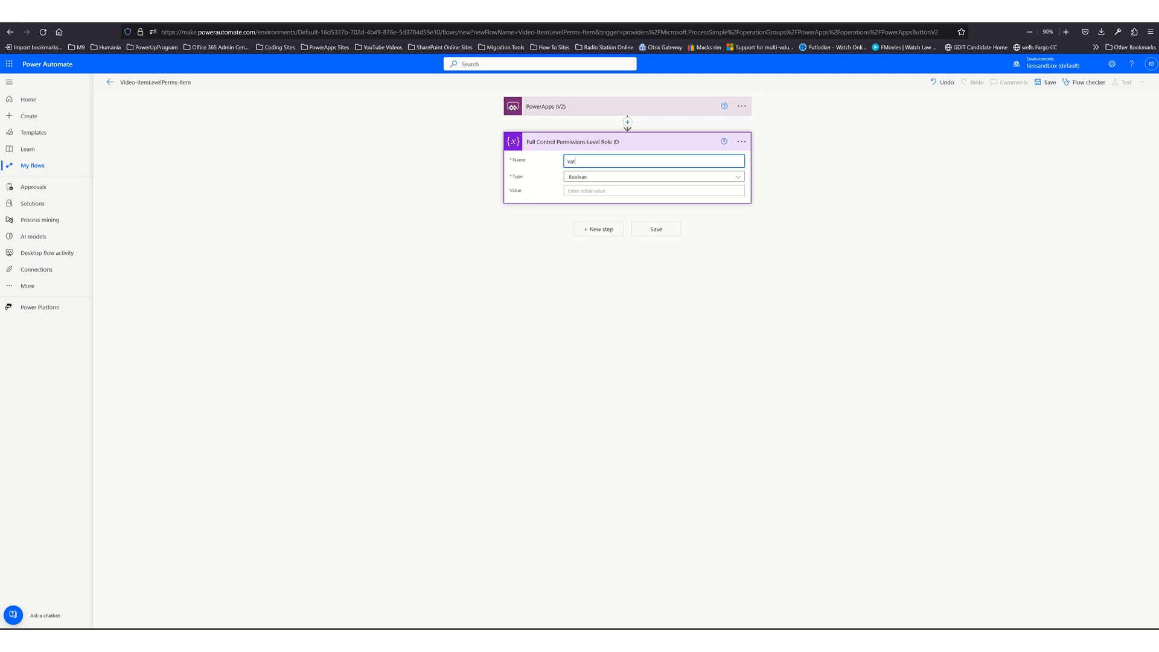
{"action": "type", "text": "Owner"}
{"action": "left_click", "coordinate": [588, 182]}
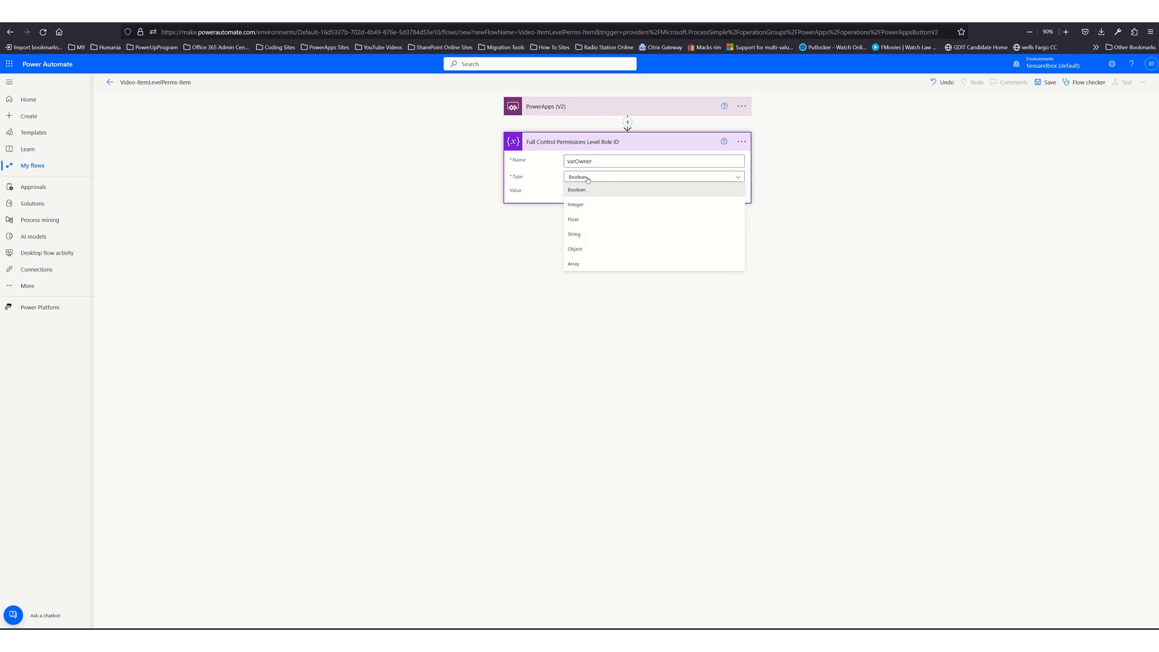
{"action": "left_click", "coordinate": [587, 180]}
{"action": "left_click", "coordinate": [587, 179]}
{"action": "left_click", "coordinate": [579, 235]}
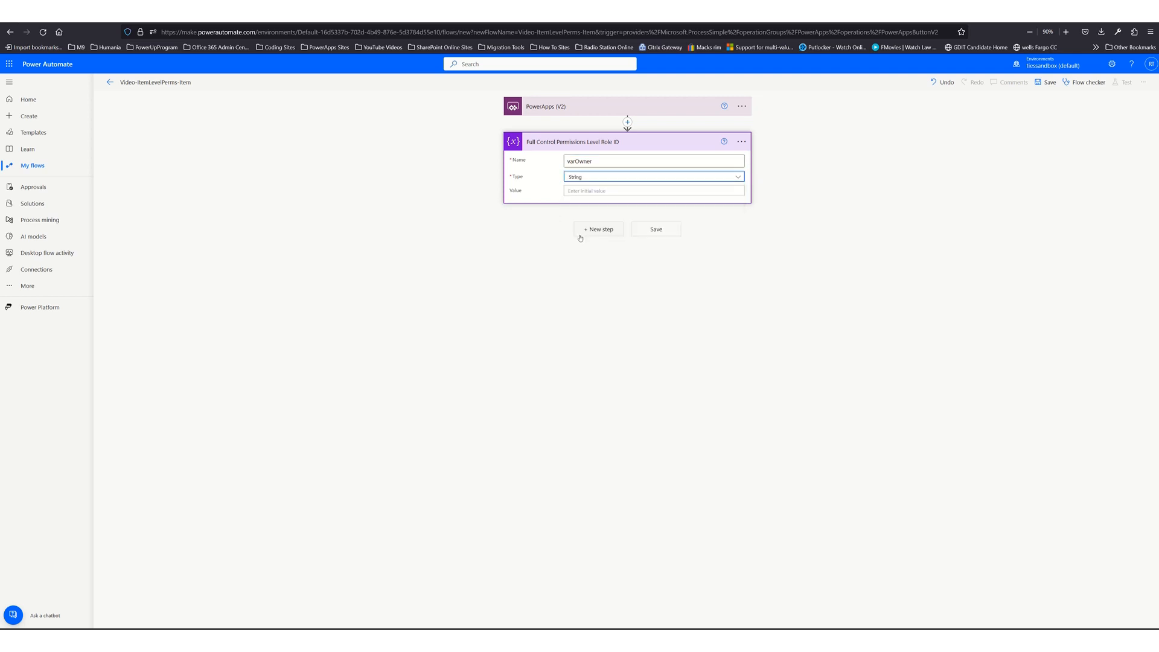
{"action": "left_click", "coordinate": [609, 191]}
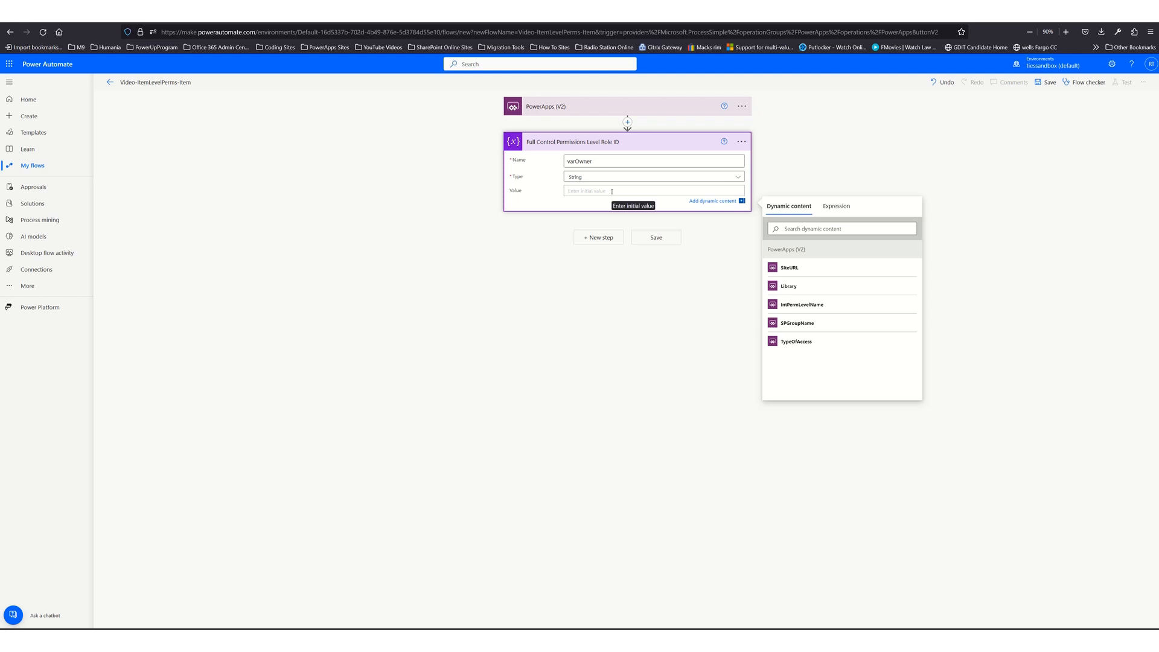
{"action": "key", "text": "ctrl+v"}
- Add another Initialize variable action at the end of the flow and rename it Read Permission Level Role ID
{"action": "left_click", "coordinate": [605, 240]}
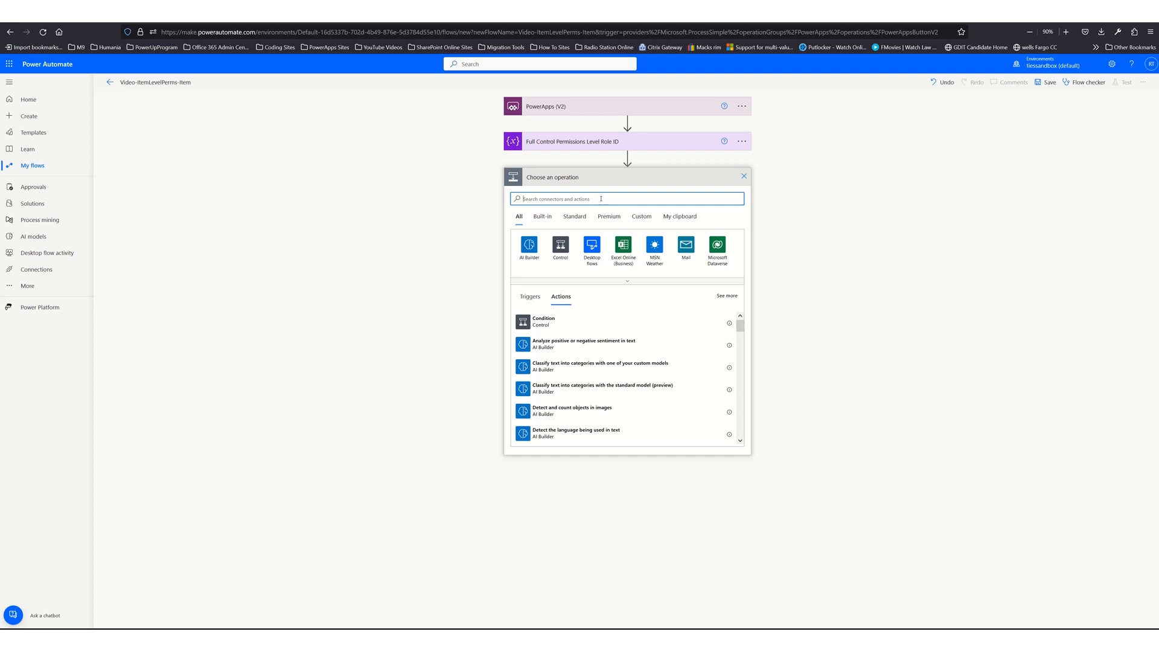
{"action": "type", "text": "init"}
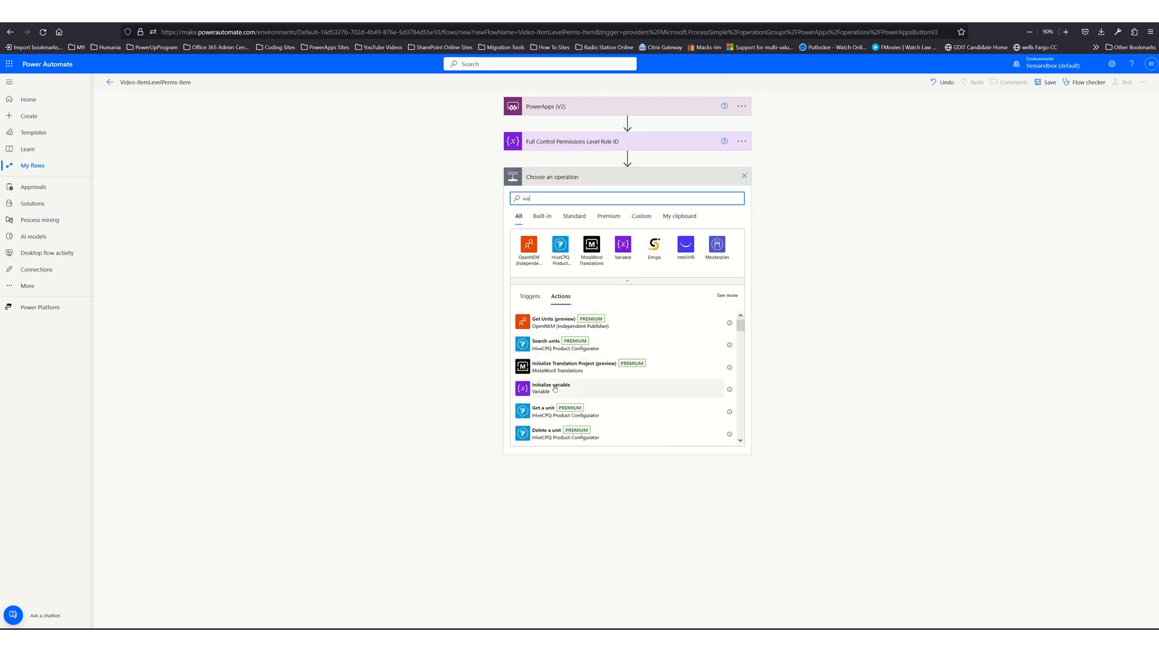
{"action": "left_click", "coordinate": [555, 389]}
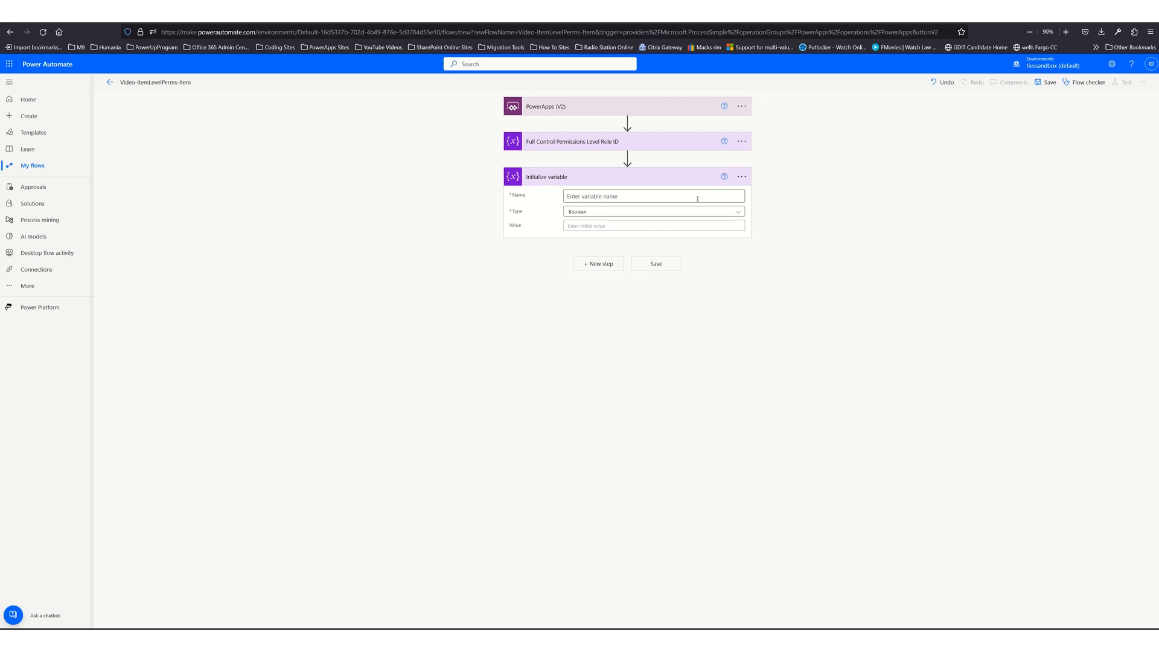
{"action": "left_click", "coordinate": [742, 176]}
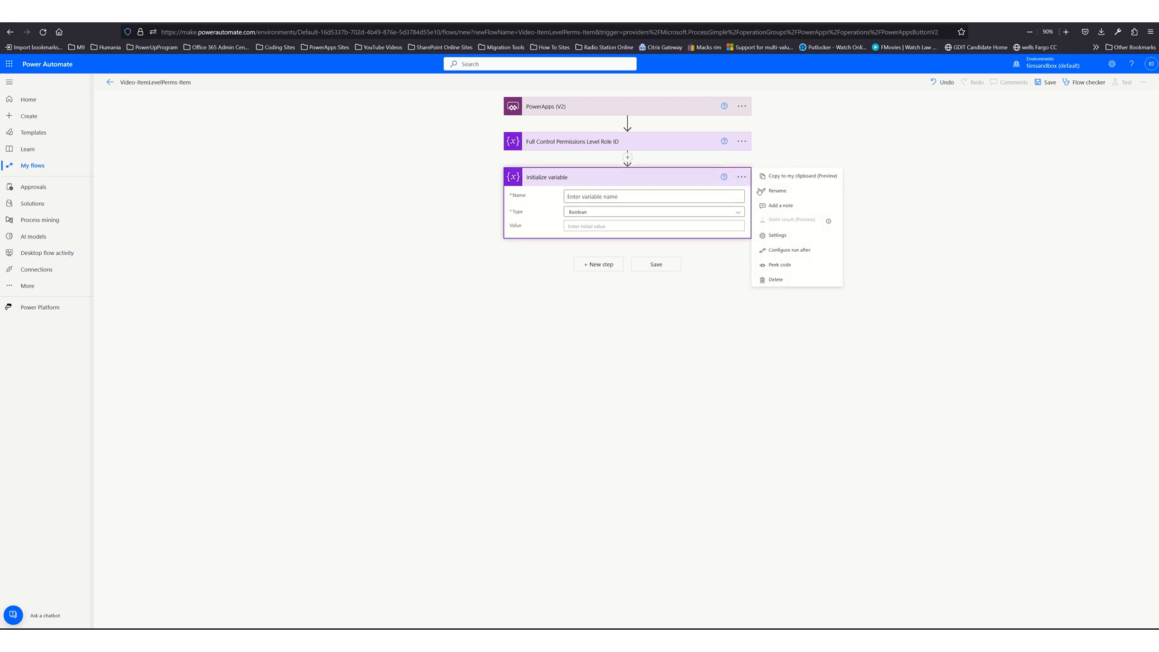
{"action": "left_click", "coordinate": [777, 191]}
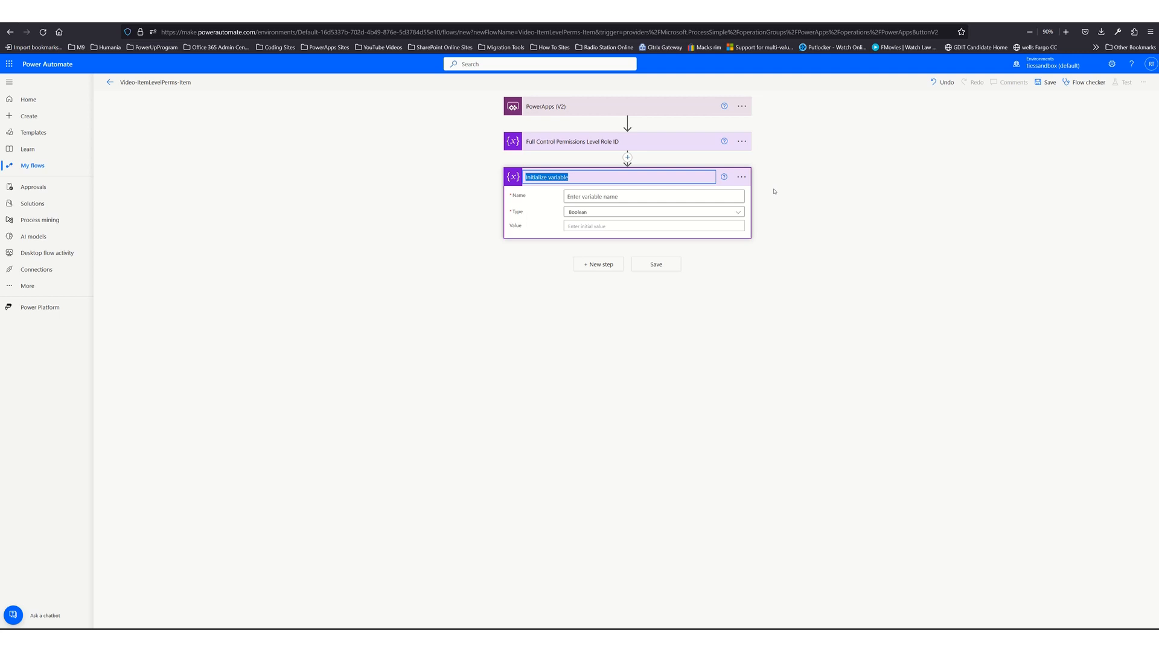
{"action": "type", "text": "Res"}
{"action": "key", "text": "BackSpace"}
{"action": "type", "text": "ad Permission Level Role ID"}
{"action": "key", "text": "Return"}
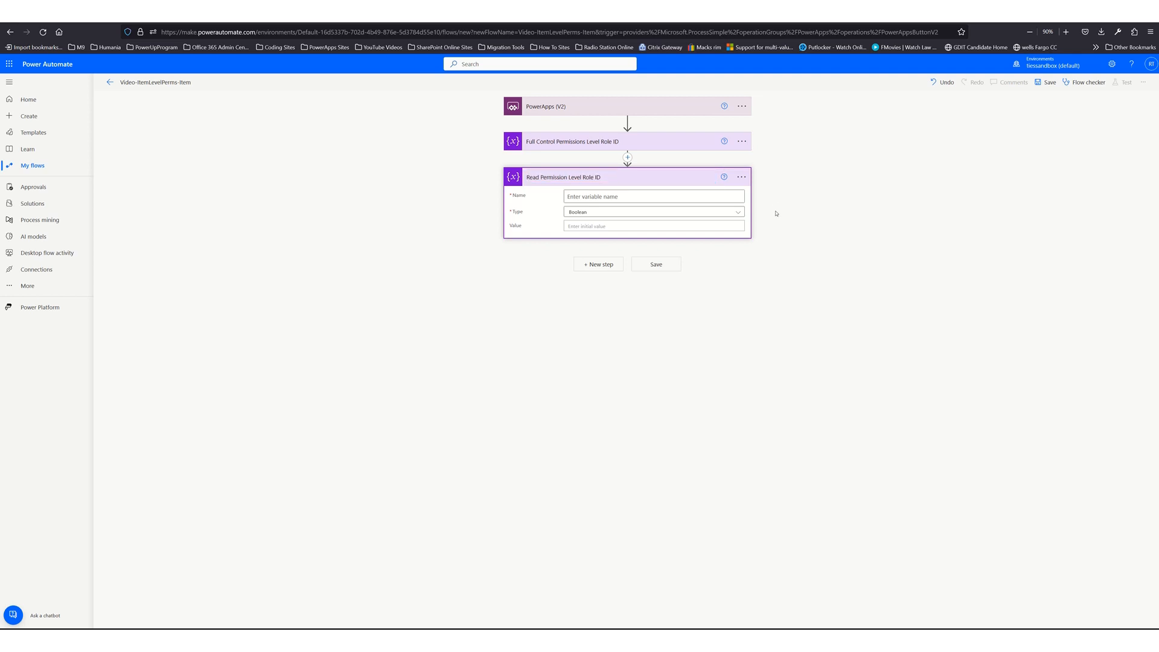
{"action": "left_click", "coordinate": [703, 197]}
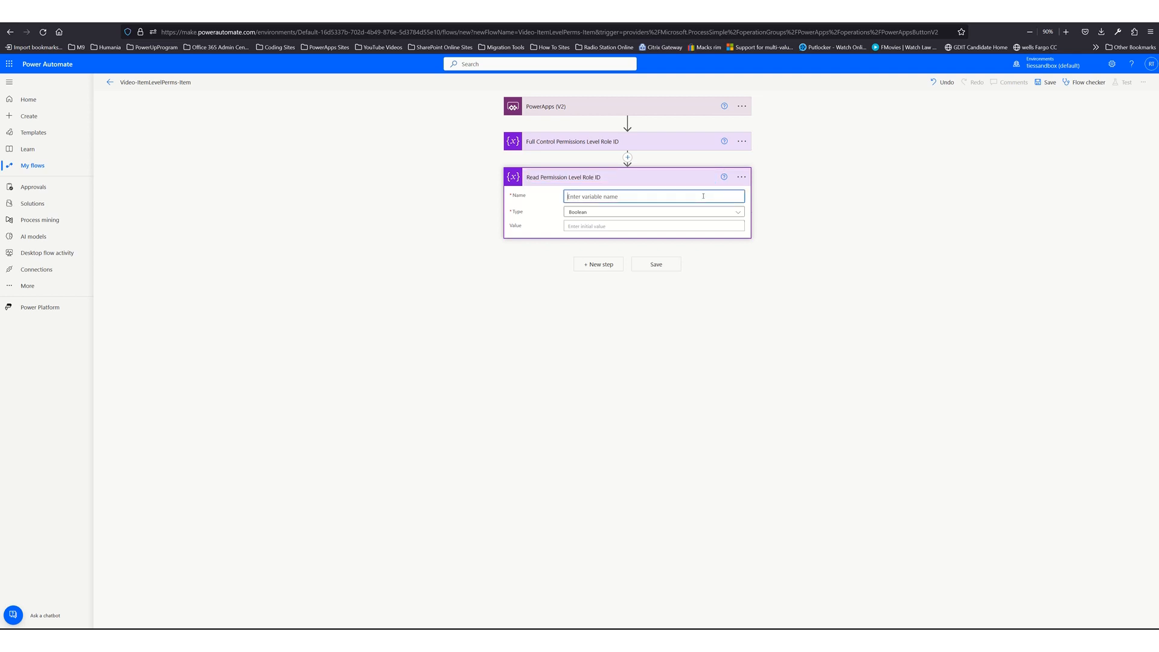
{"action": "type", "text": "varUser"}
{"action": "left_click", "coordinate": [705, 216]}
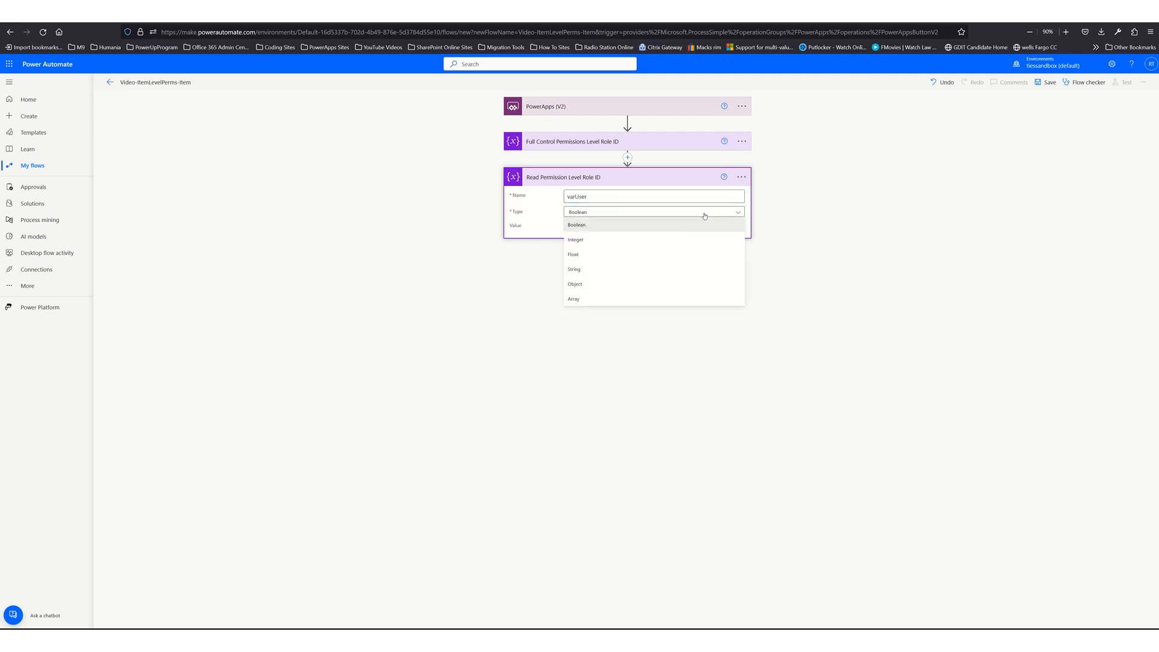
{"action": "left_click", "coordinate": [573, 273]}
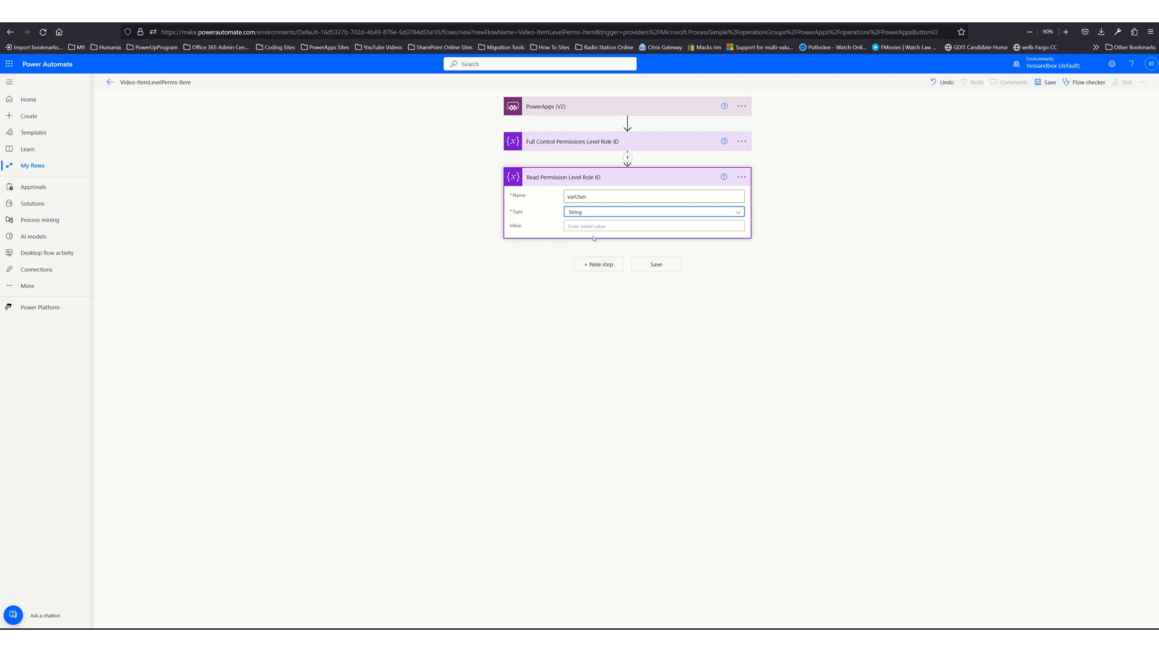
{"action": "left_click", "coordinate": [654, 226]}
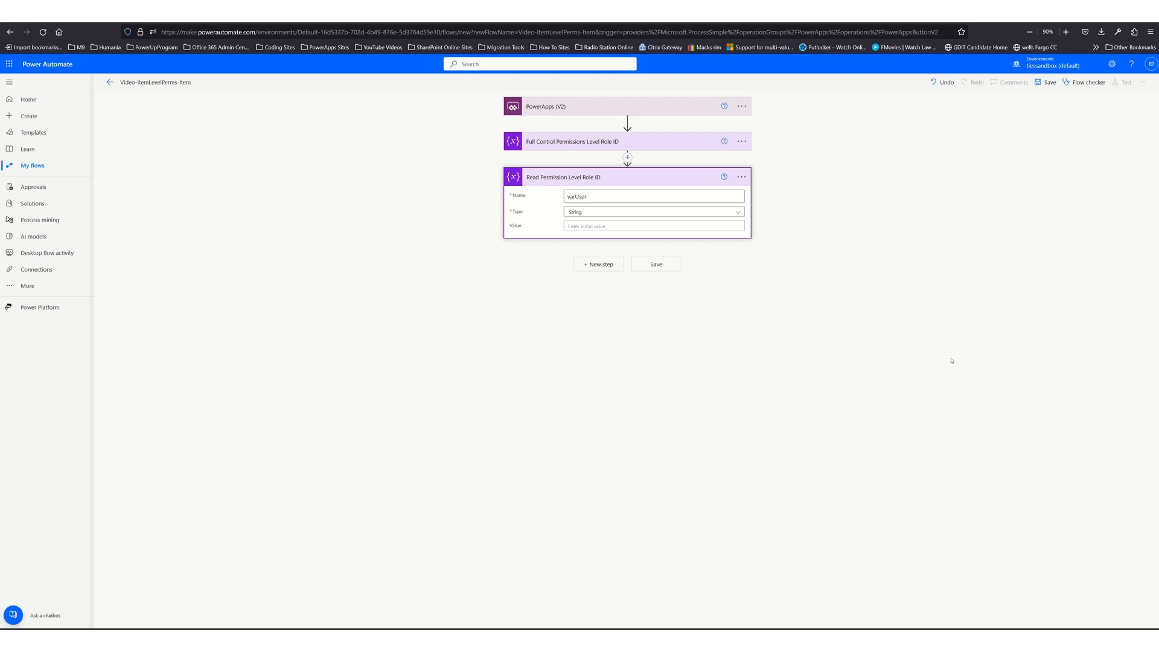
{"action": "left_click", "coordinate": [593, 225]}
{"action": "key", "text": "ctrl+v"}
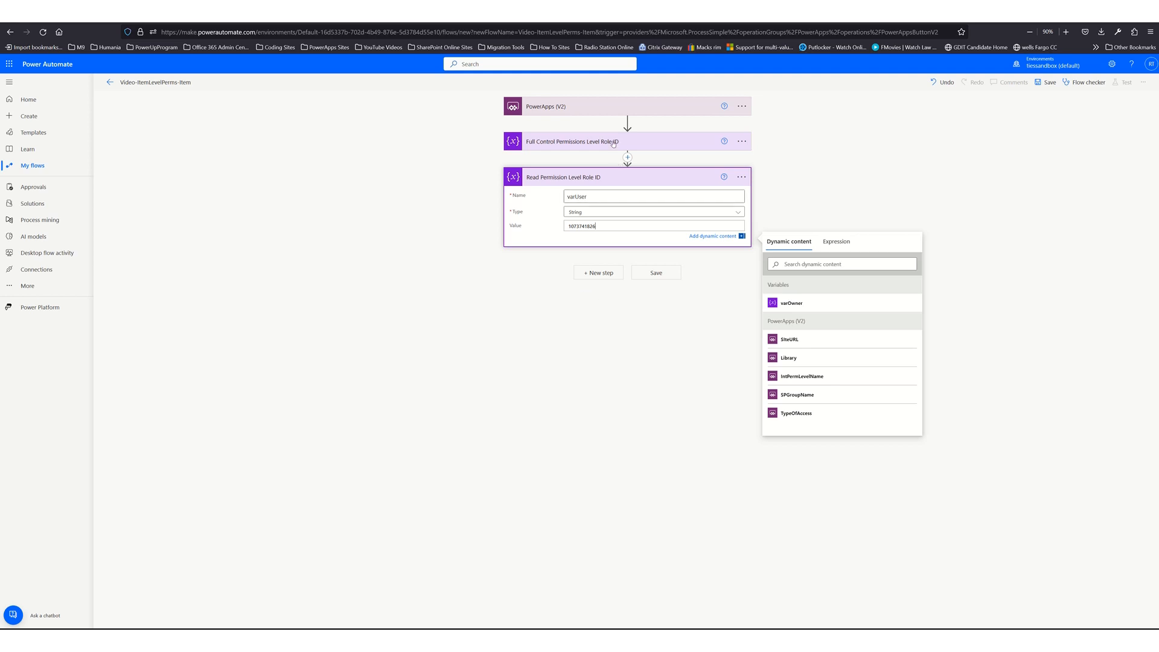
- Review the Full Control action's variable settings, leaving both variable action cards collapsed
{"action": "left_click", "coordinate": [614, 142]}
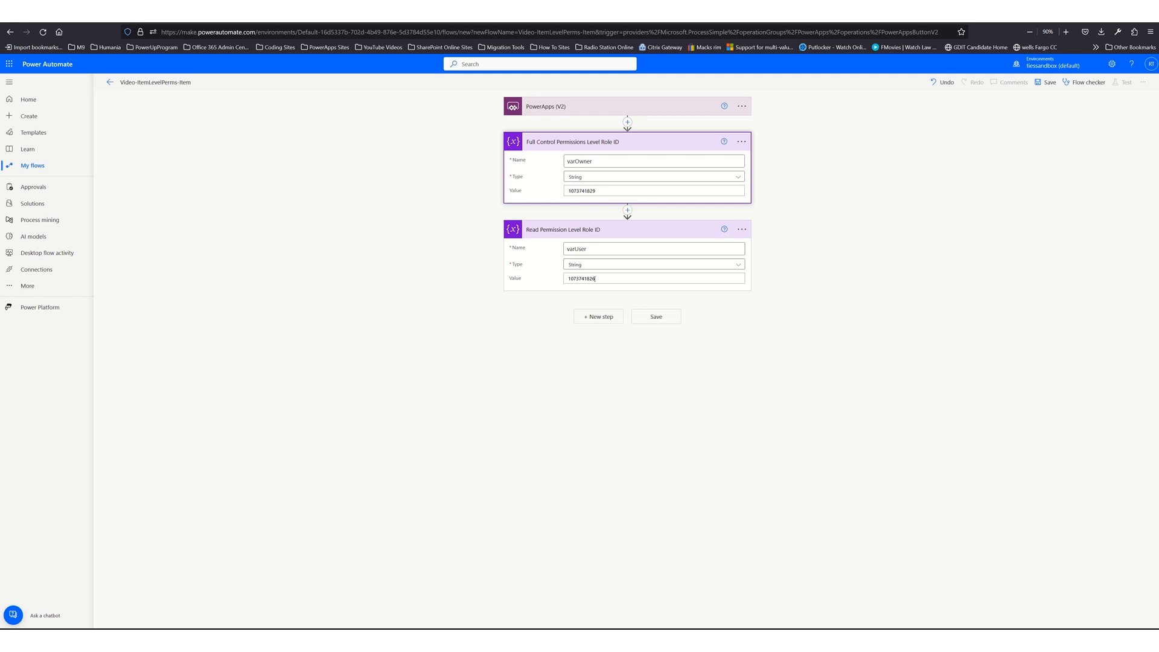
{"action": "left_click", "coordinate": [598, 145]}
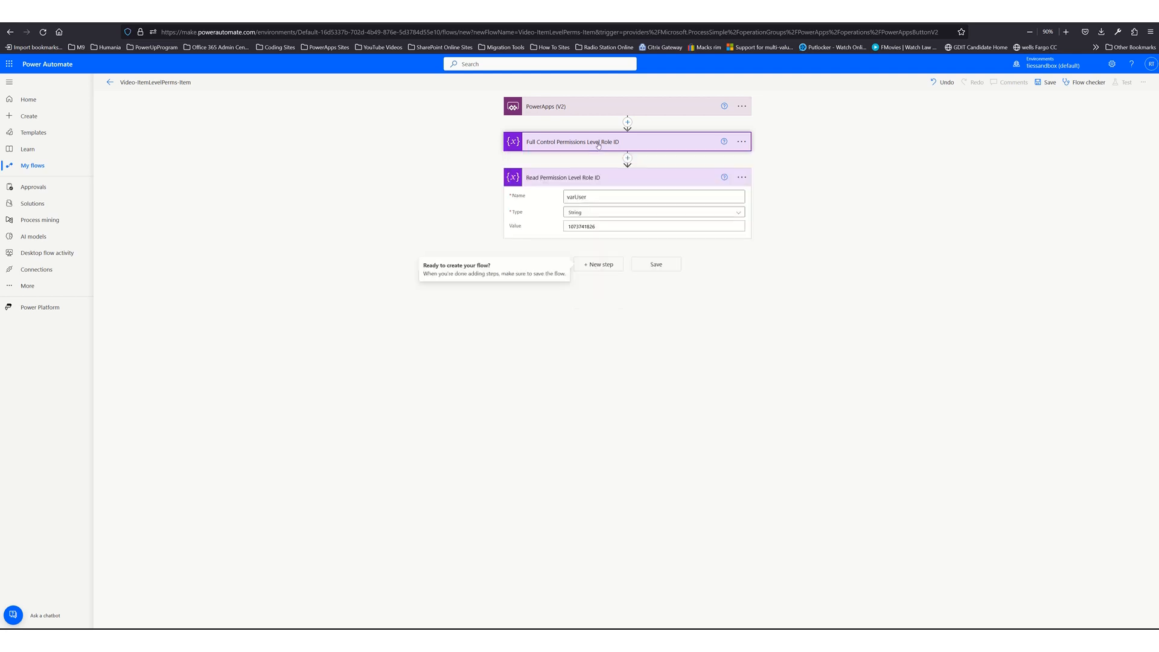
{"action": "left_click", "coordinate": [602, 180]}
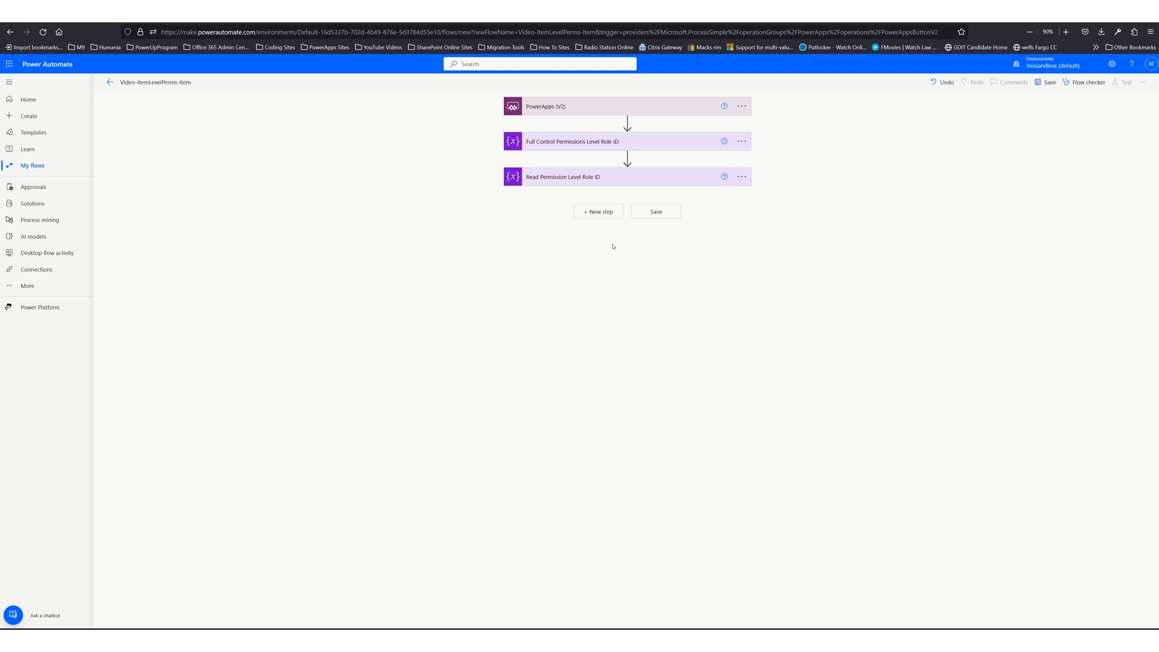
- Add a Send an HTTP request to SharePoint action after the variables and set its site address to the trigger's SiteURL input
{"action": "left_click", "coordinate": [601, 213]}
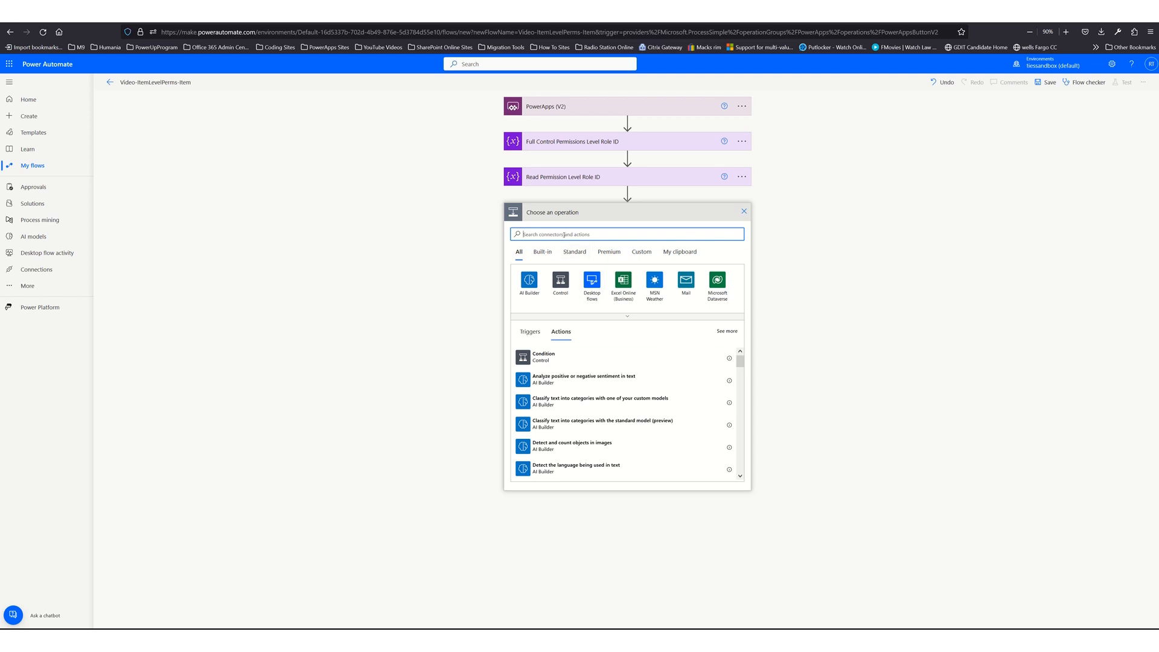
{"action": "type", "text": "http"}
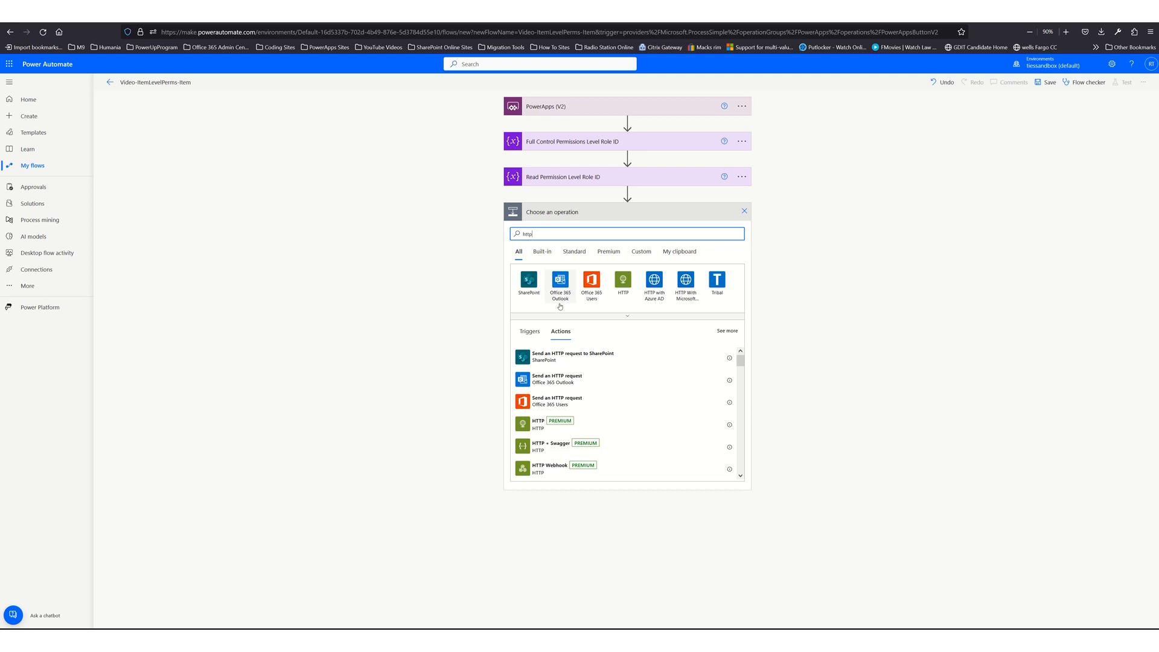
{"action": "left_click", "coordinate": [550, 357]}
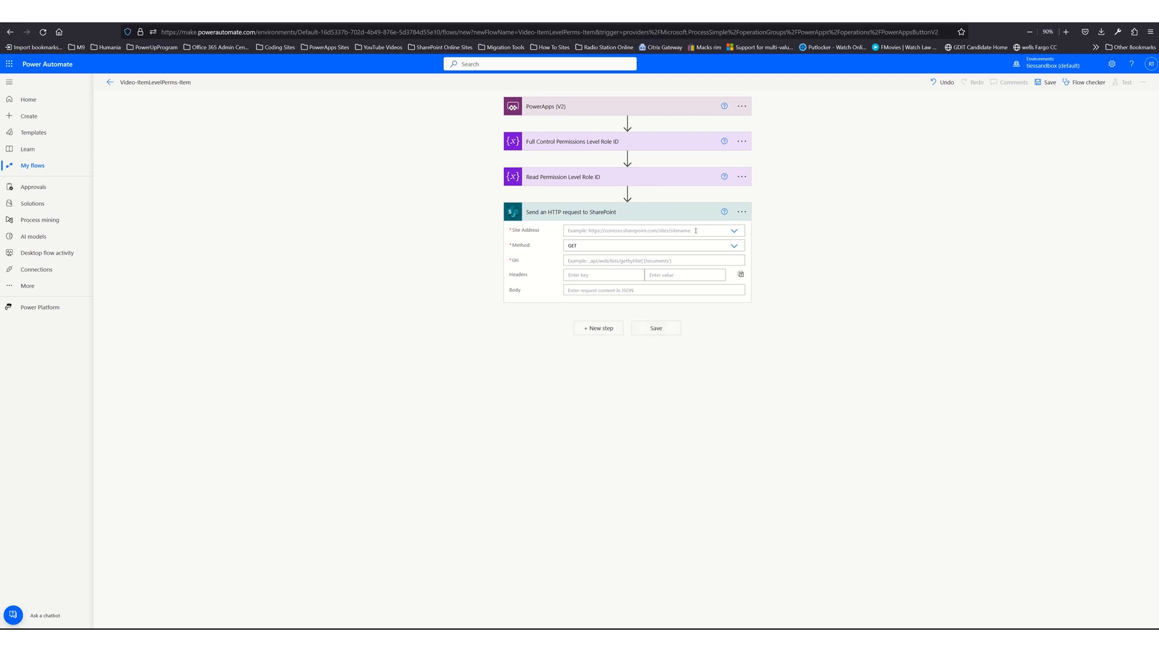
{"action": "left_click", "coordinate": [695, 231]}
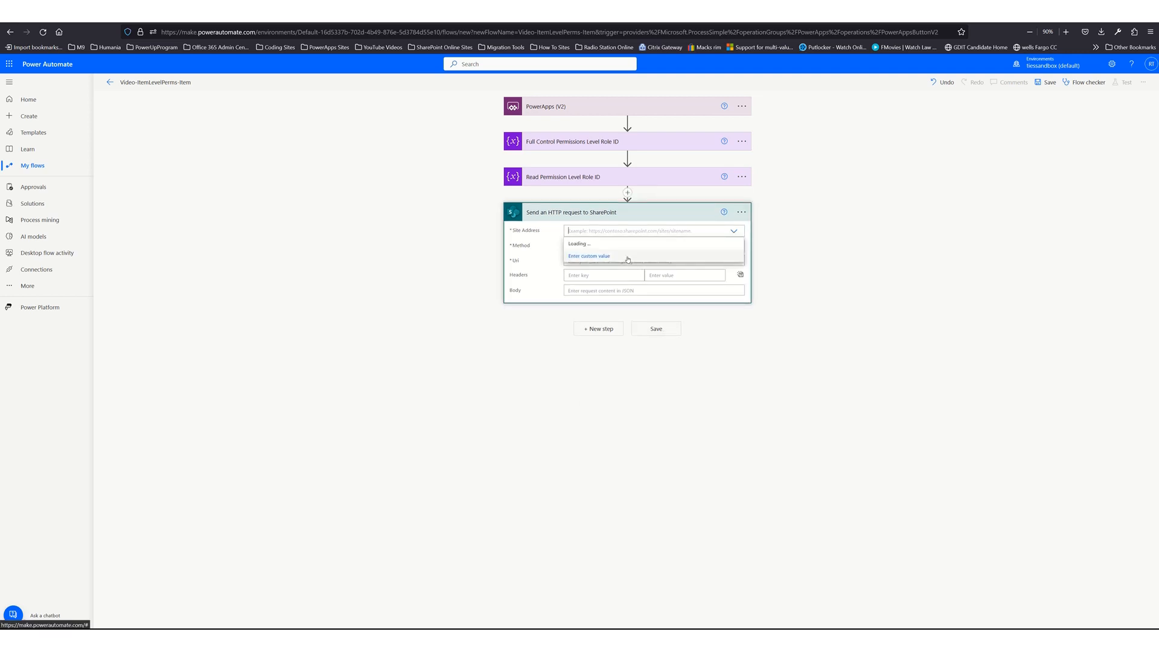
{"action": "left_click", "coordinate": [628, 256]}
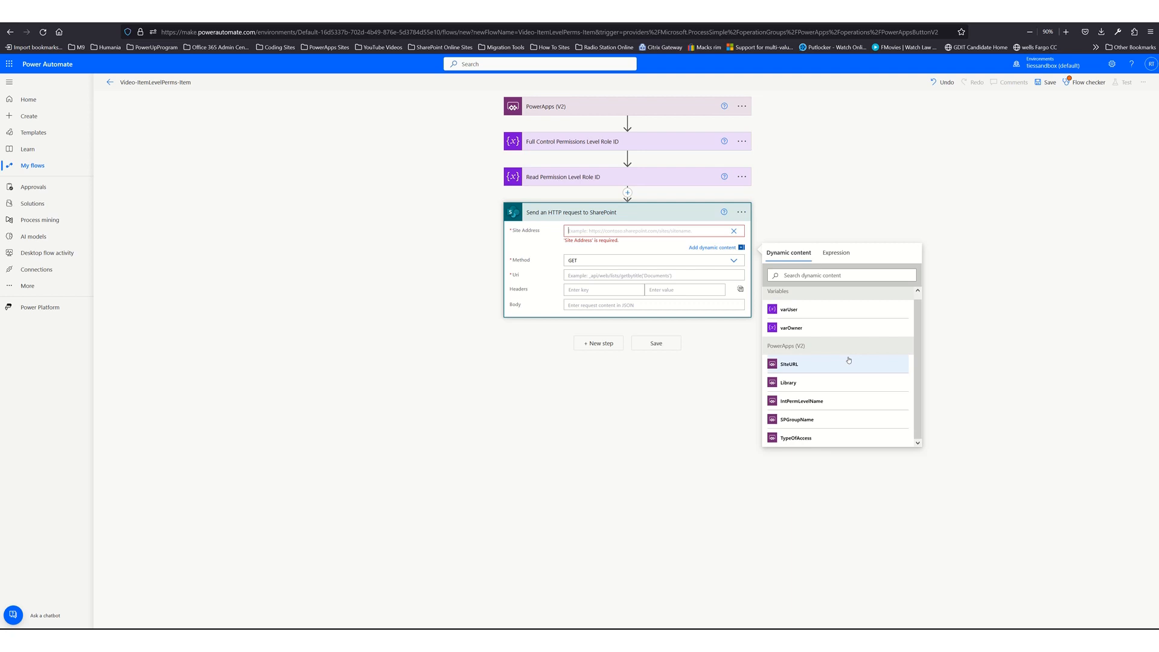
{"action": "left_click", "coordinate": [792, 366]}
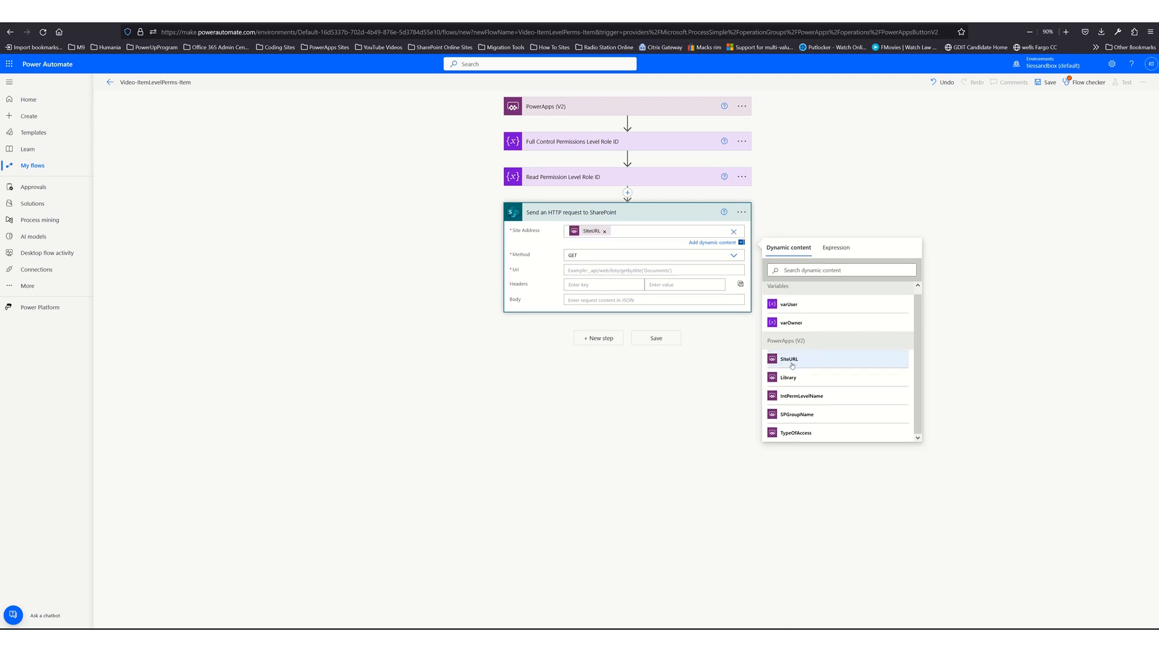
- Keep the GET method and set the request's URI to _api/web/siteGroups/getByName('') with the trigger's SPGroupName input between the quotes
{"action": "left_click", "coordinate": [598, 254]}
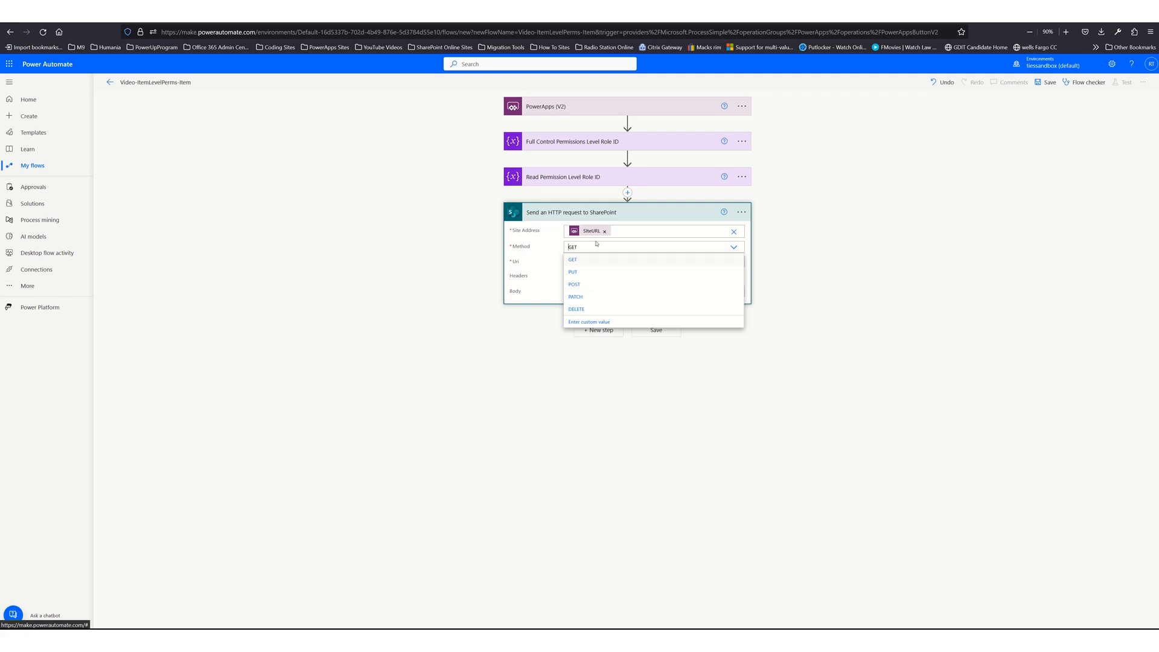
{"action": "left_click", "coordinate": [791, 252]}
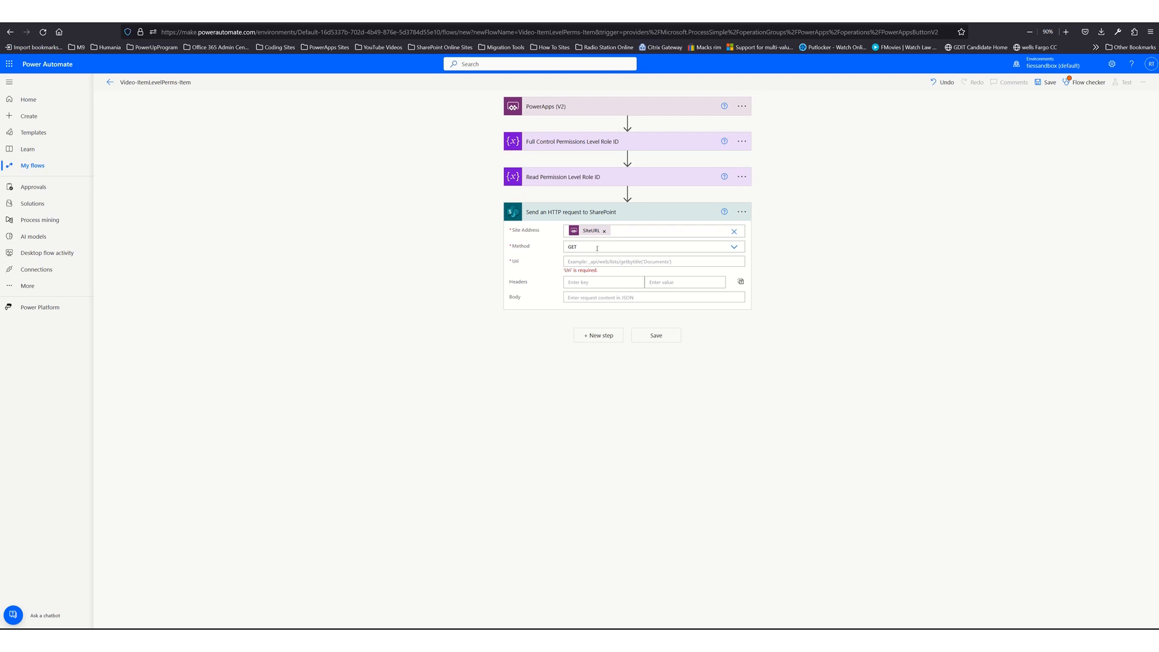
{"action": "left_click", "coordinate": [595, 262]}
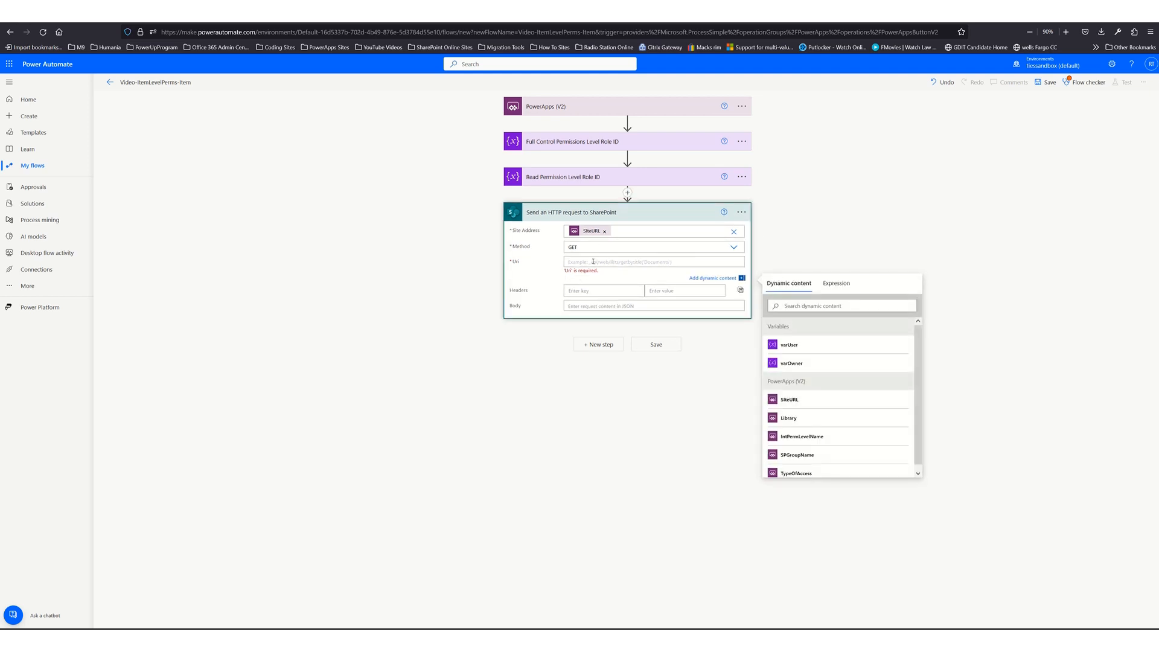
{"action": "type", "text": "_api/web/siteGroups/getByName('"}
{"action": "left_click", "coordinate": [787, 418]}
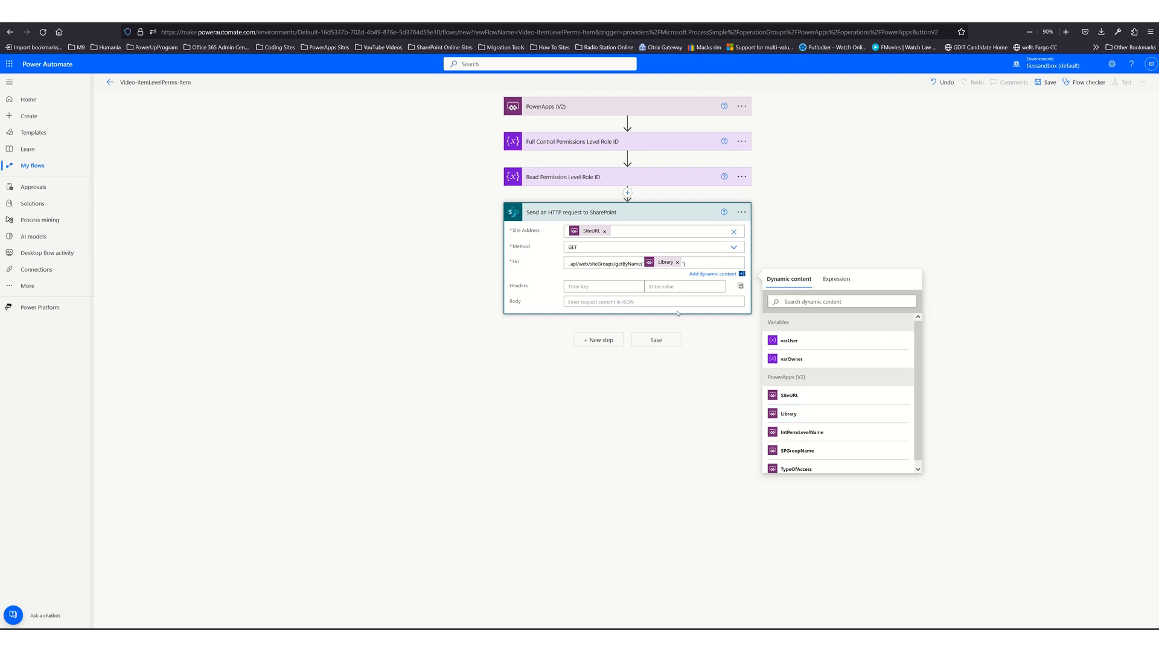
{"action": "left_click", "coordinate": [678, 262]}
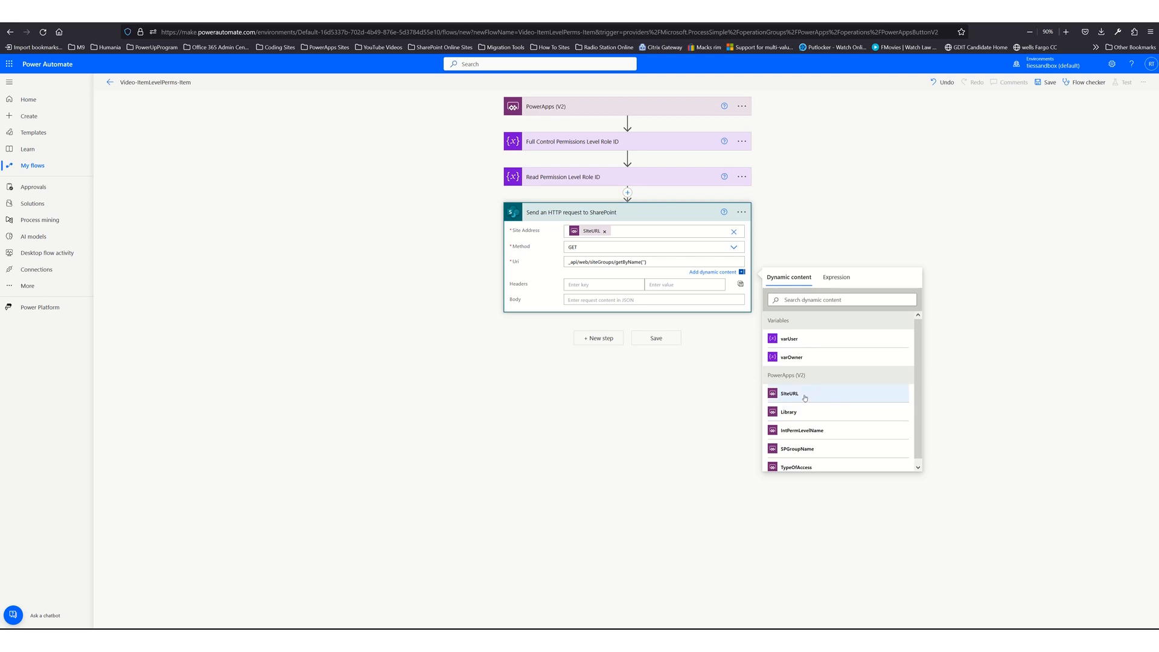
{"action": "left_click", "coordinate": [788, 447]}
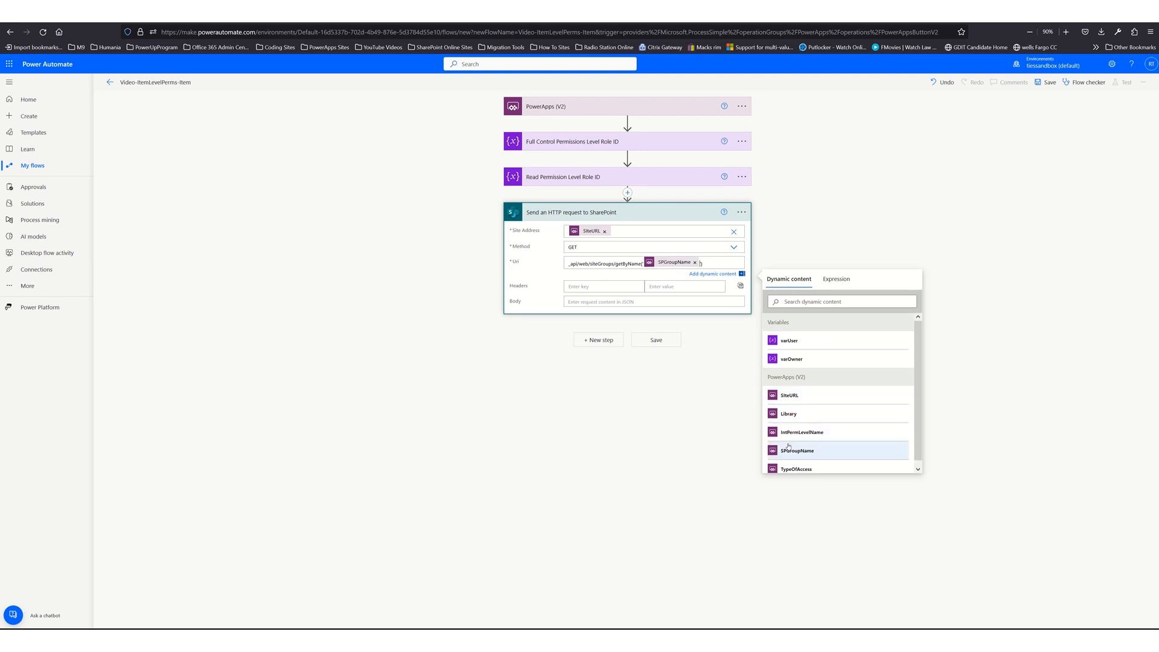
- Rename the HTTP request action Get PrinID (SP Group) and collapse its card
{"action": "left_click", "coordinate": [742, 213]}
{"action": "left_click", "coordinate": [779, 226]}
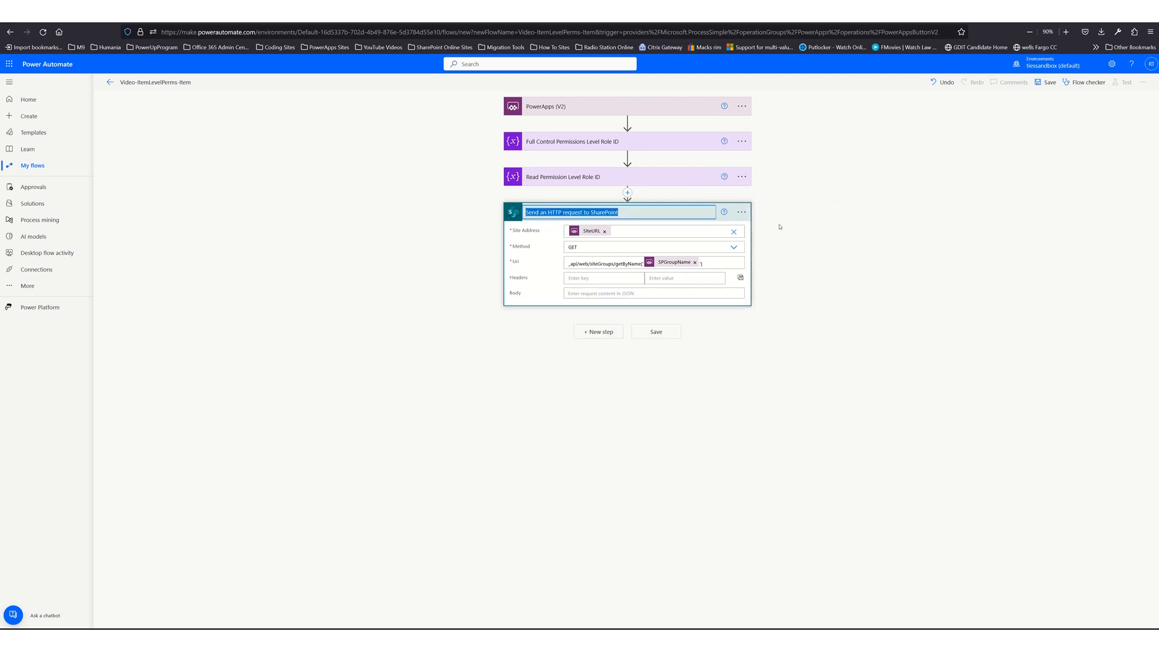
{"action": "type", "text": "Get PrinID (SP"}
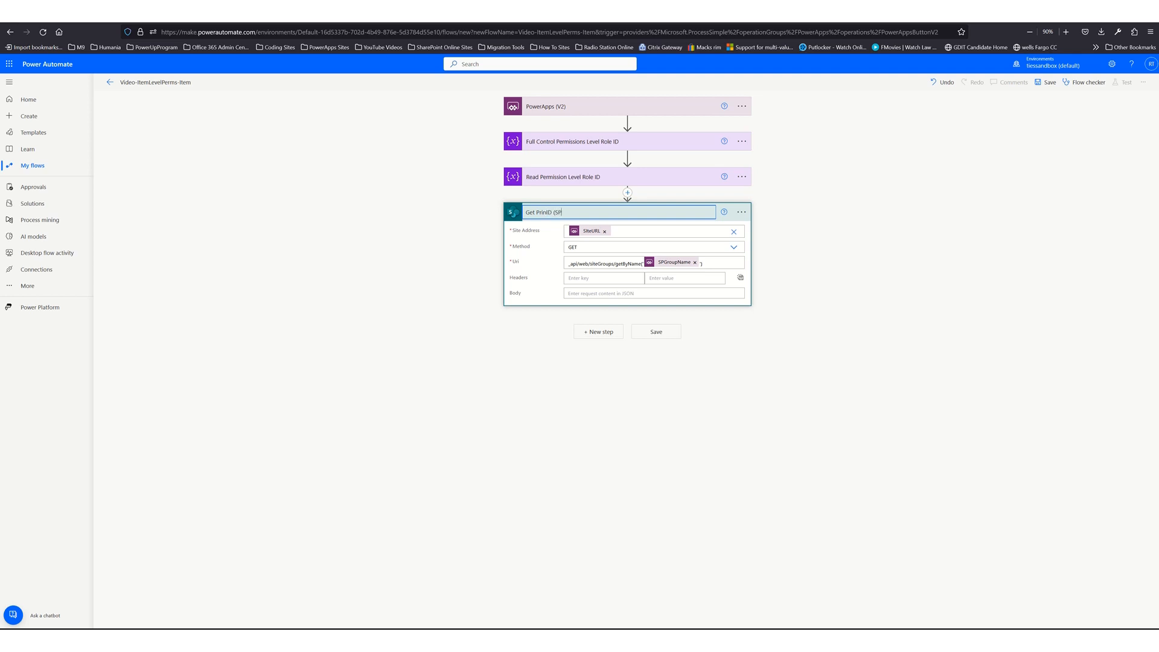
{"action": "type", "text": "roup"}
{"action": "left_click", "coordinate": [846, 250]}
{"action": "left_click", "coordinate": [614, 215]}
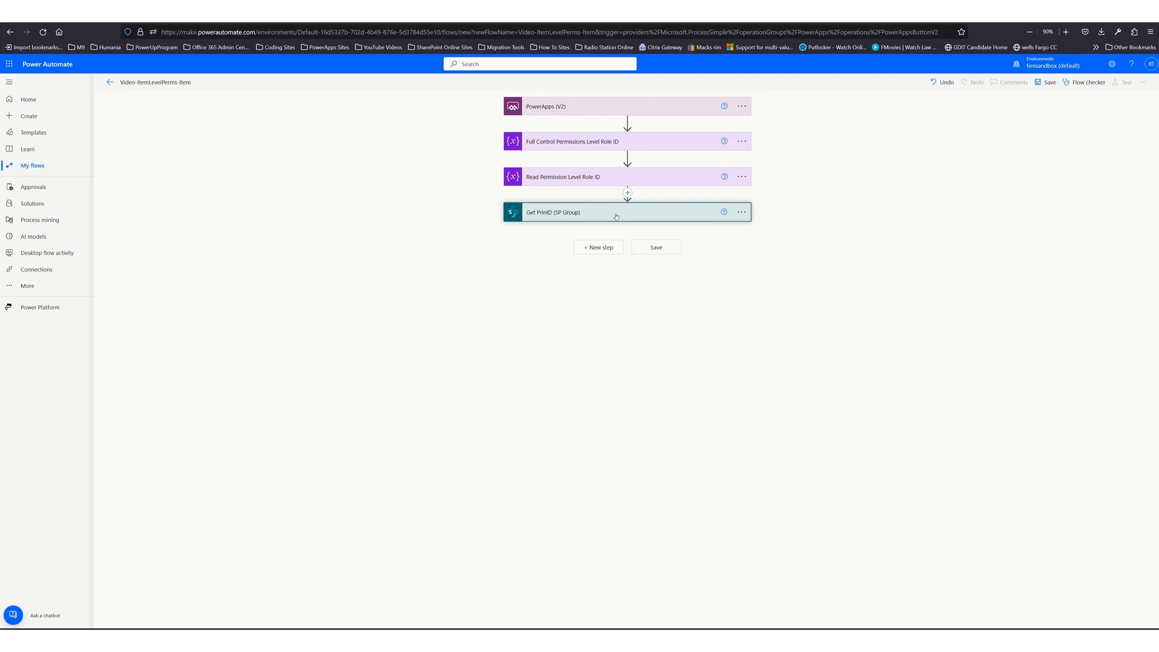
- Add a second Send an HTTP request to SharePoint action at the flow's end with SiteURL as its site address
{"action": "left_click", "coordinate": [608, 247]}
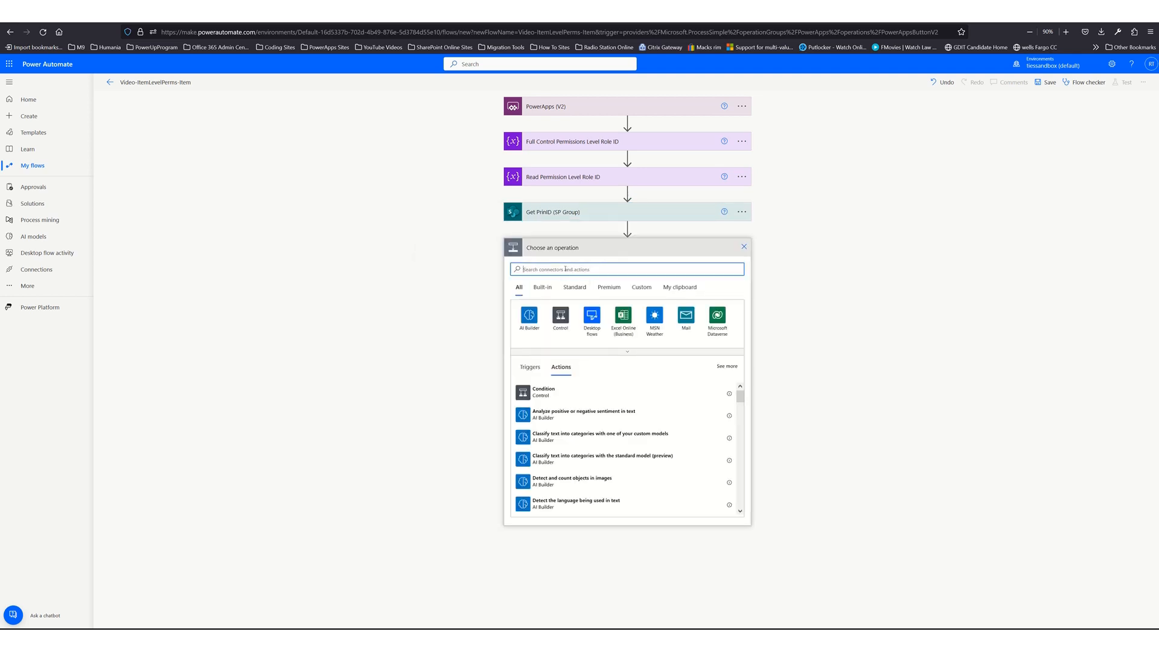
{"action": "type", "text": "G"}
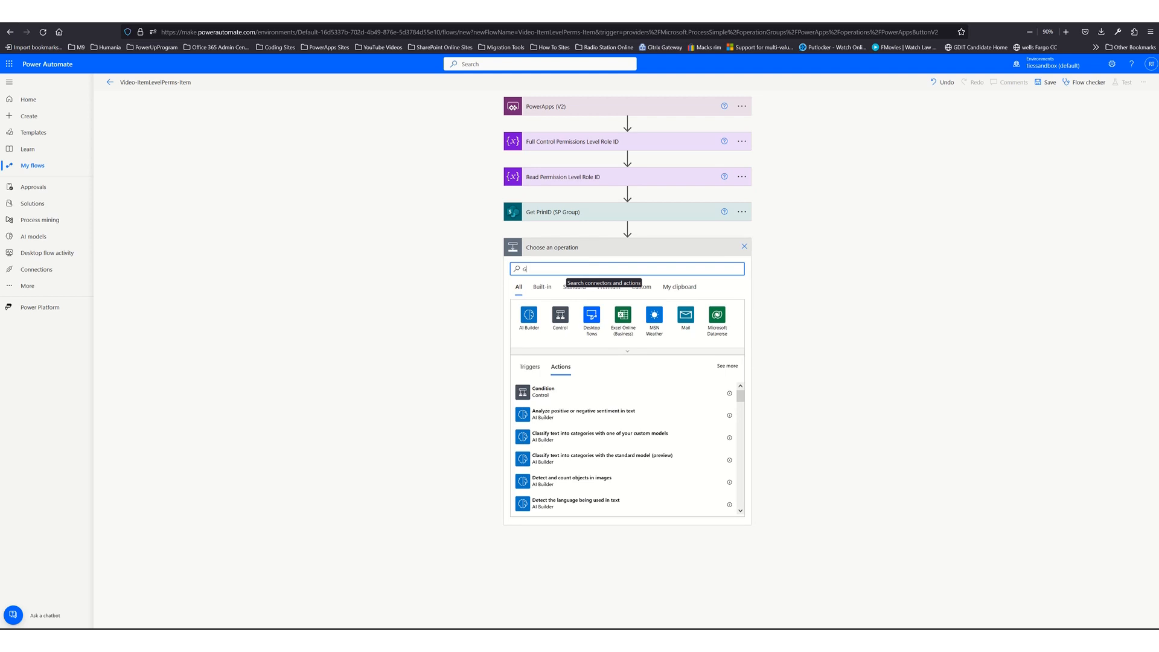
{"action": "key", "text": "BackSpace"}
{"action": "type", "text": "http"}
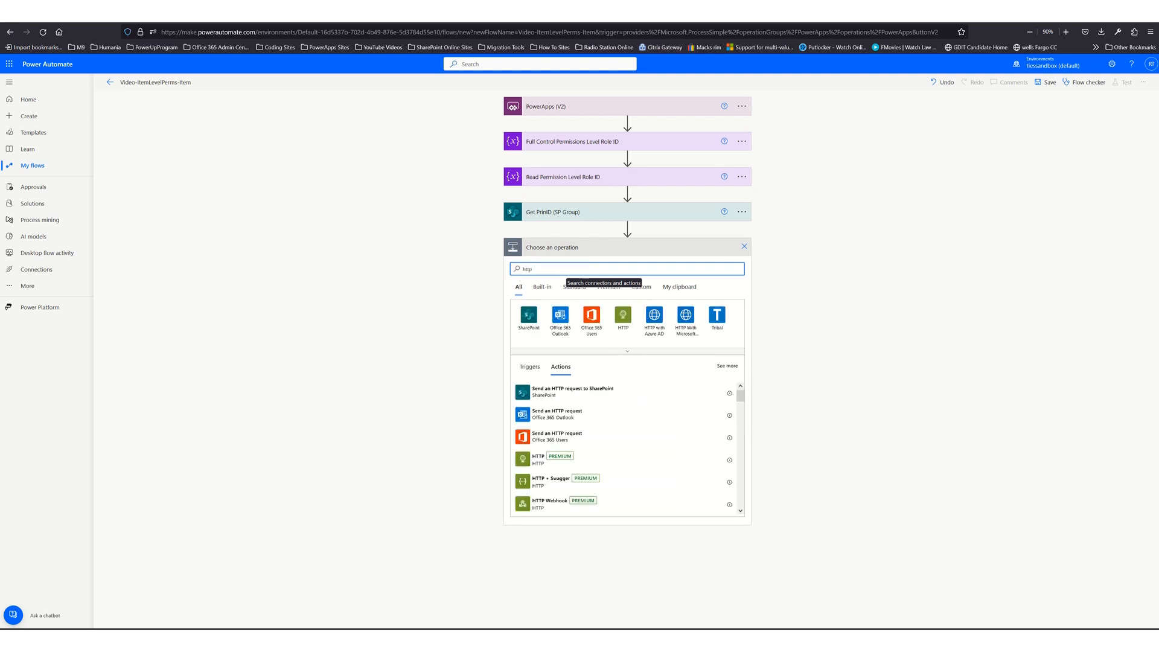
{"action": "left_click", "coordinate": [539, 393]}
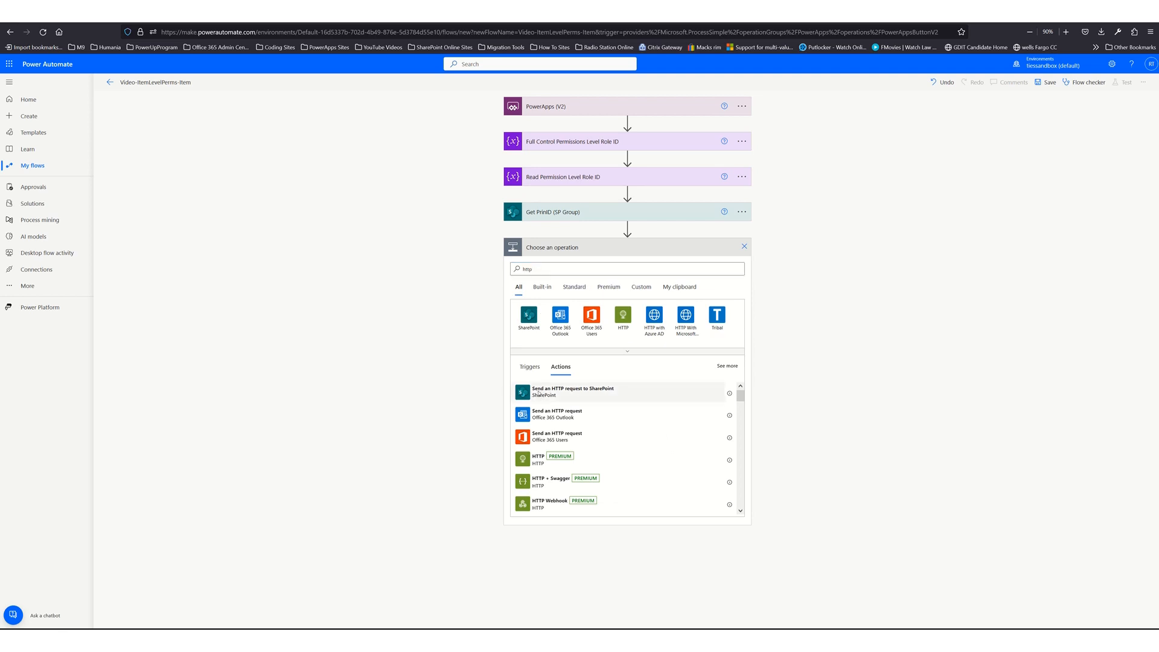
{"action": "left_click", "coordinate": [672, 266]}
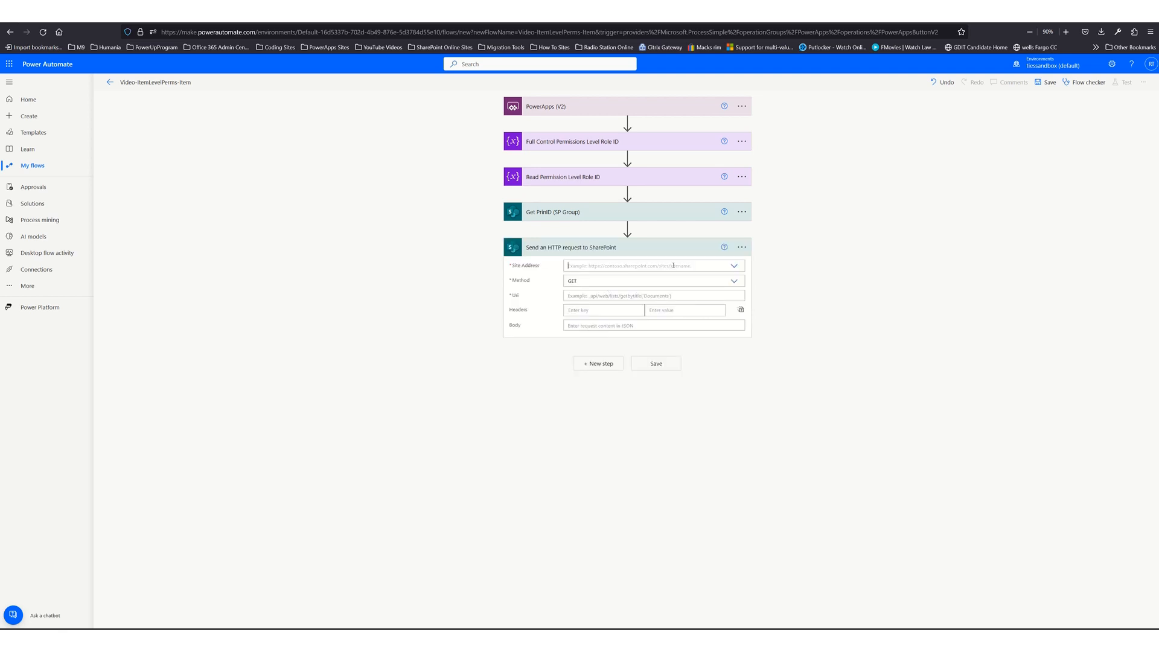
{"action": "left_click", "coordinate": [652, 292]}
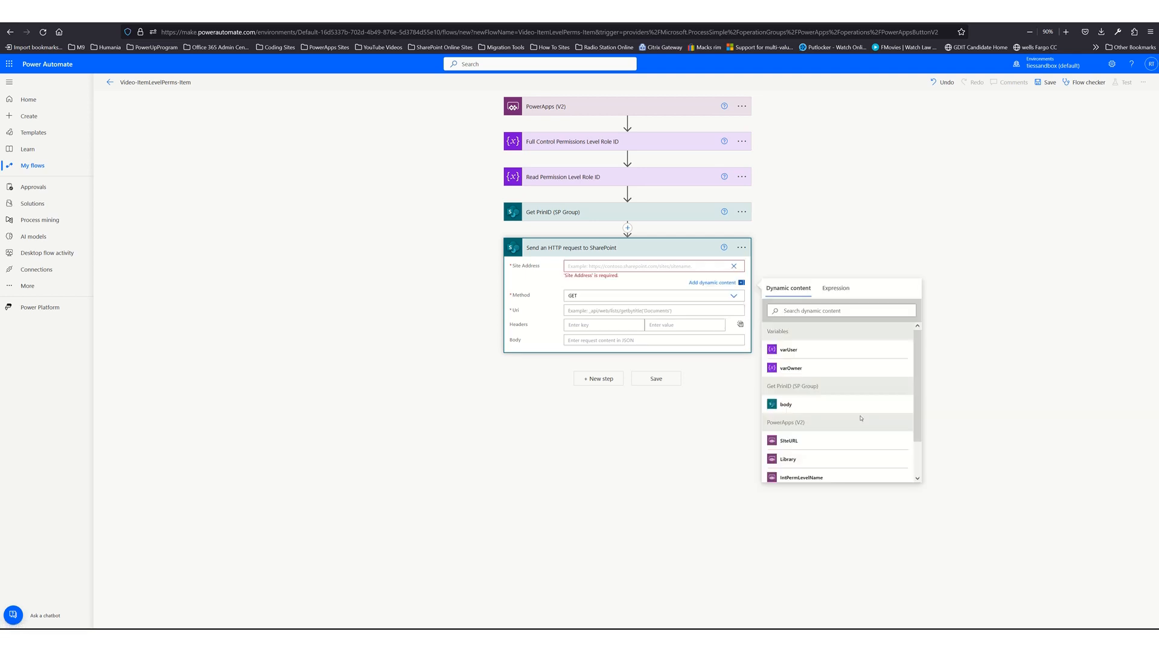
{"action": "scroll", "coordinate": [814, 422], "scroll_direction": "down", "scroll_amount": 1}
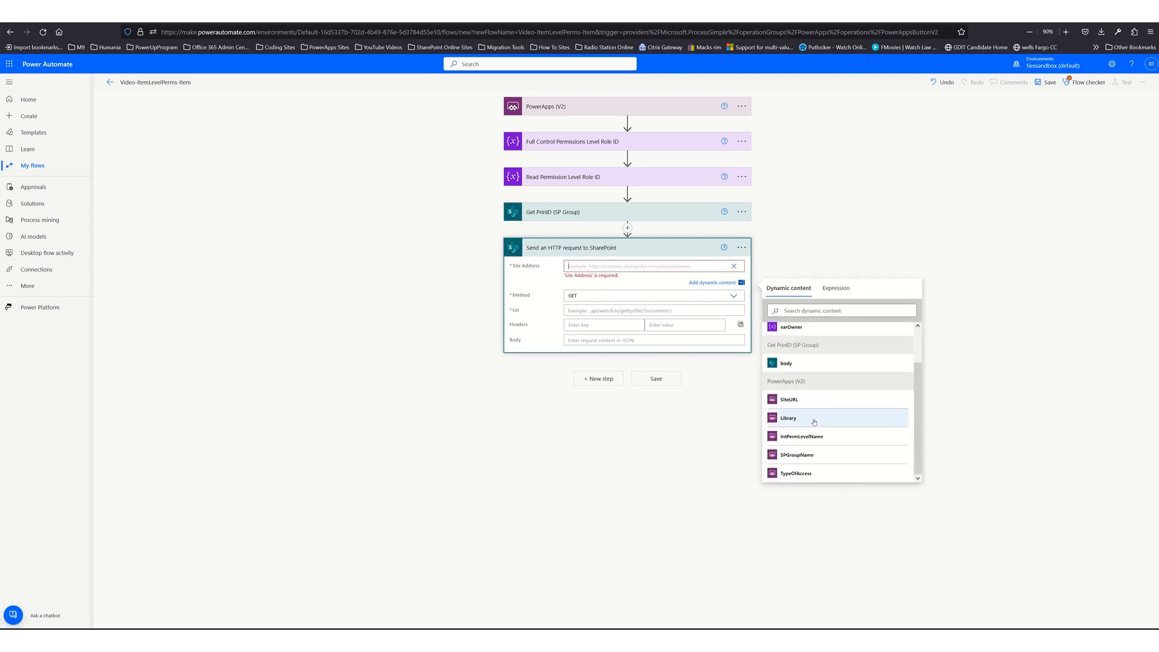
{"action": "left_click", "coordinate": [794, 395]}
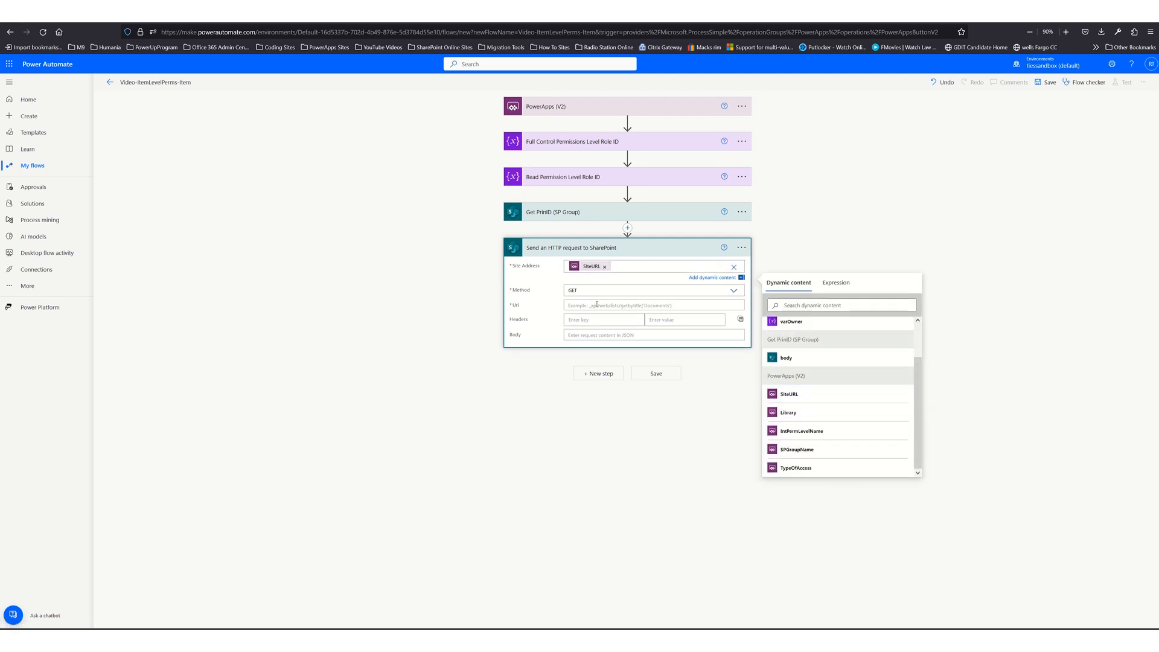
- Set the second HTTP request's URI to _api/web/roledefinitions/GetByName('') with the trigger's IntPermLevelName input between the quotes
{"action": "left_click", "coordinate": [596, 304]}
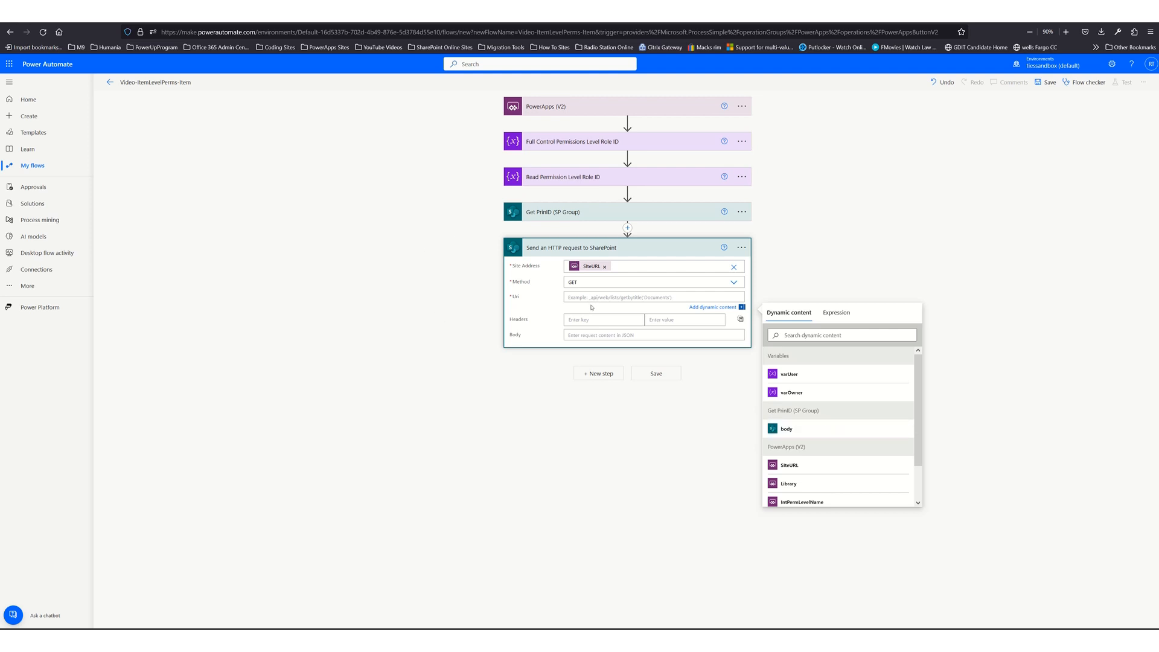
{"action": "type", "text": "_api/web/roledefinitions/GetByName('"}
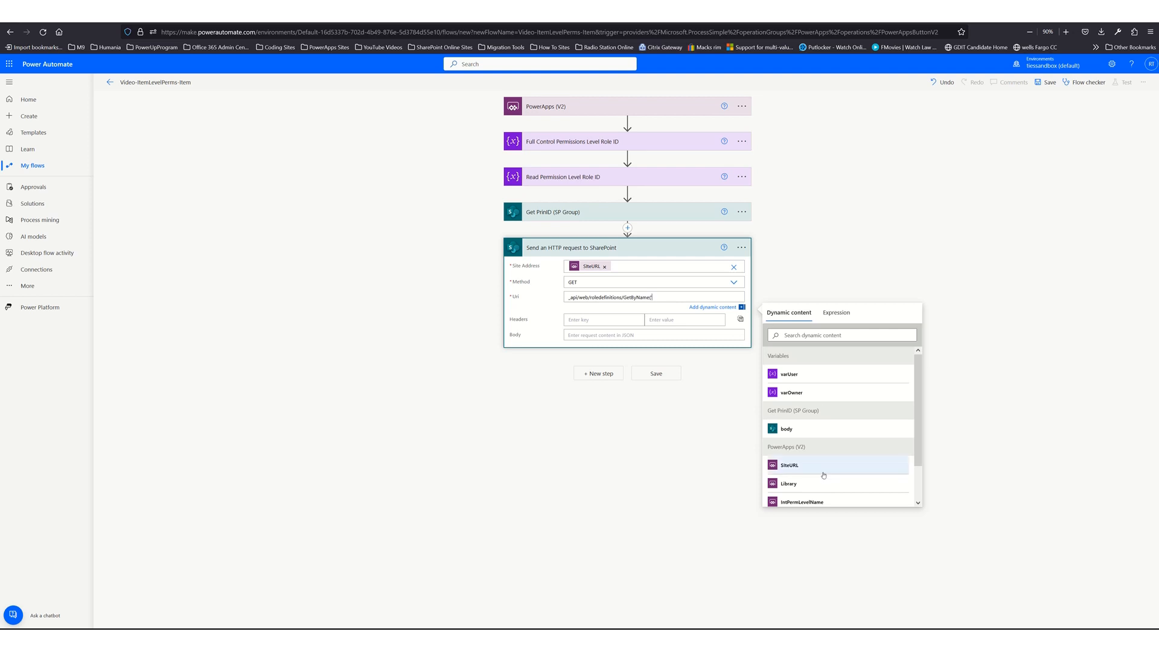
{"action": "scroll", "coordinate": [815, 473], "scroll_direction": "down", "scroll_amount": 2}
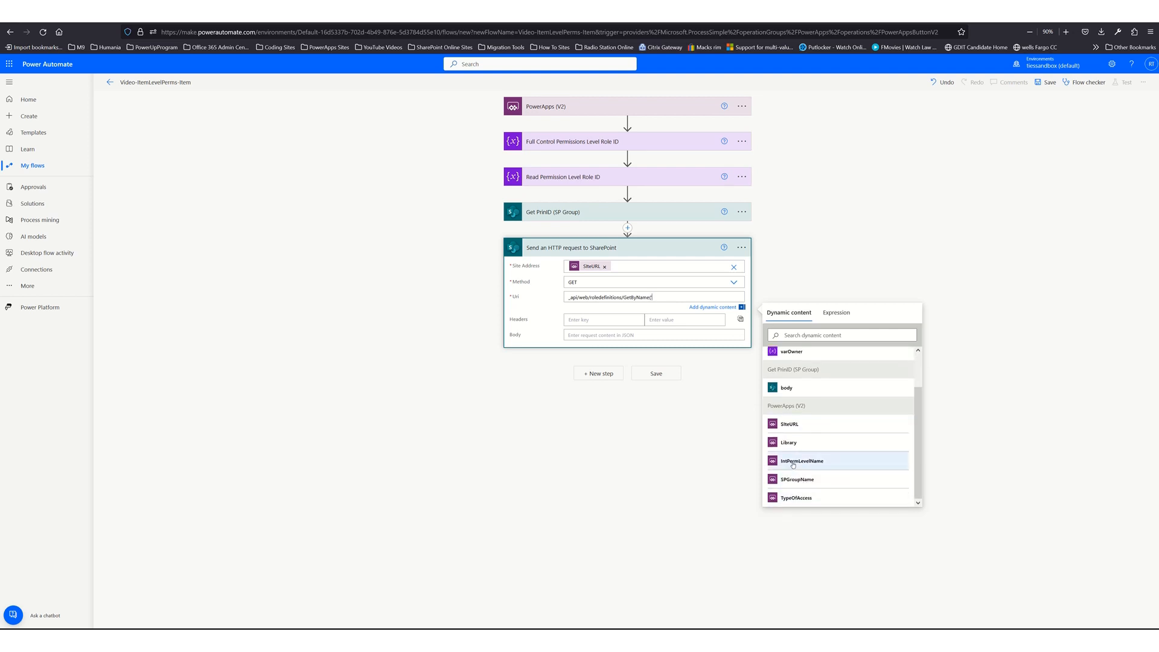
{"action": "left_click", "coordinate": [792, 462]}
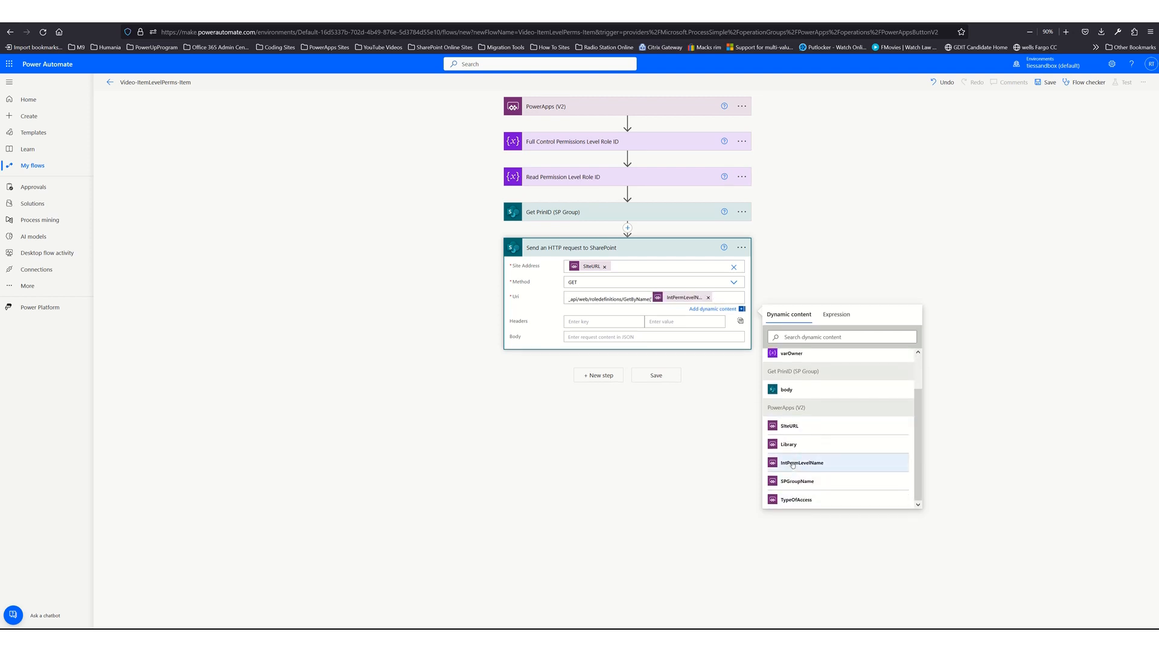
{"action": "type", "text": "')"}
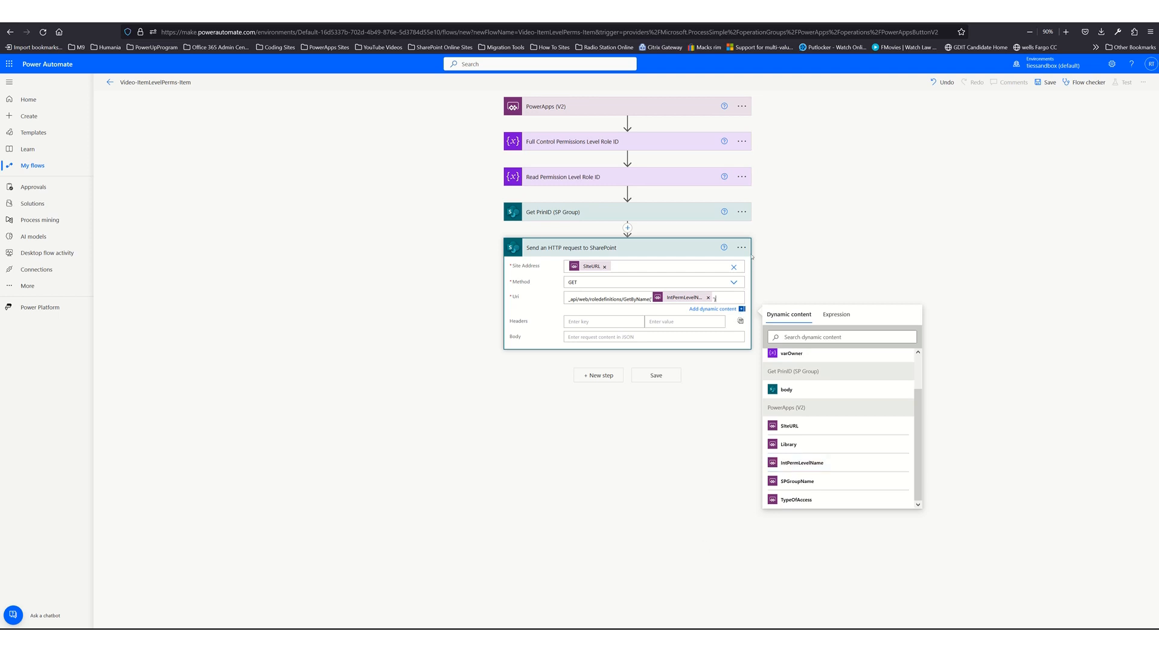
- Rename the second HTTP request action Get Role ID (Custom Permission Level-Approver) and collapse its card
{"action": "left_click", "coordinate": [743, 248]}
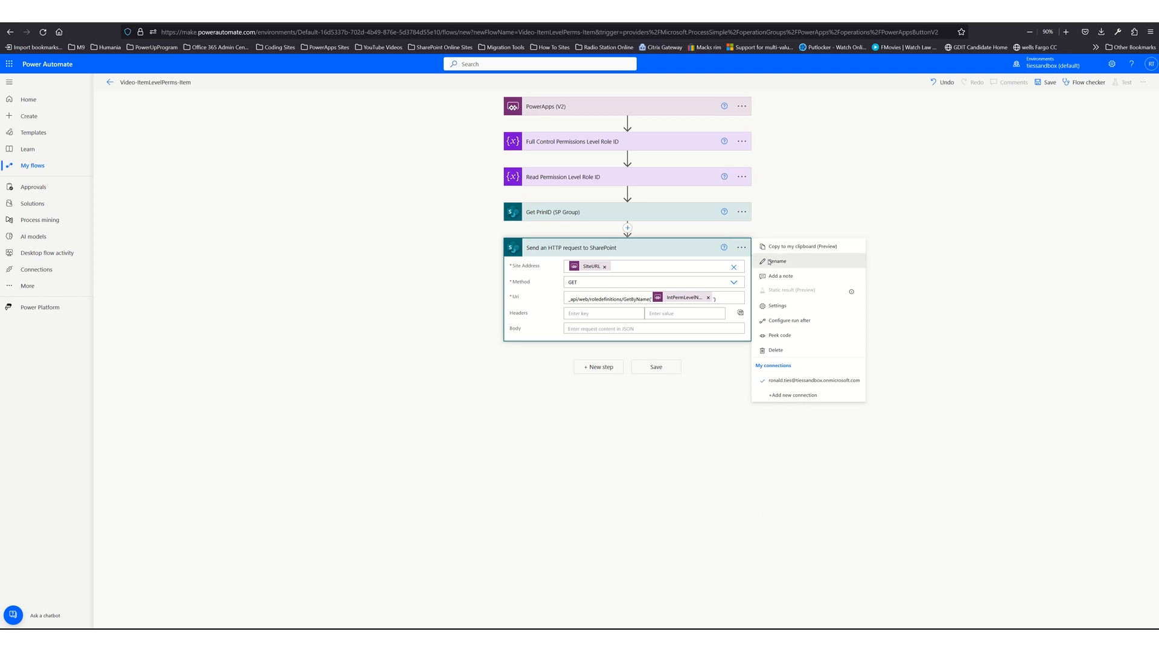
{"action": "left_click", "coordinate": [769, 261]}
{"action": "type", "text": "G"}
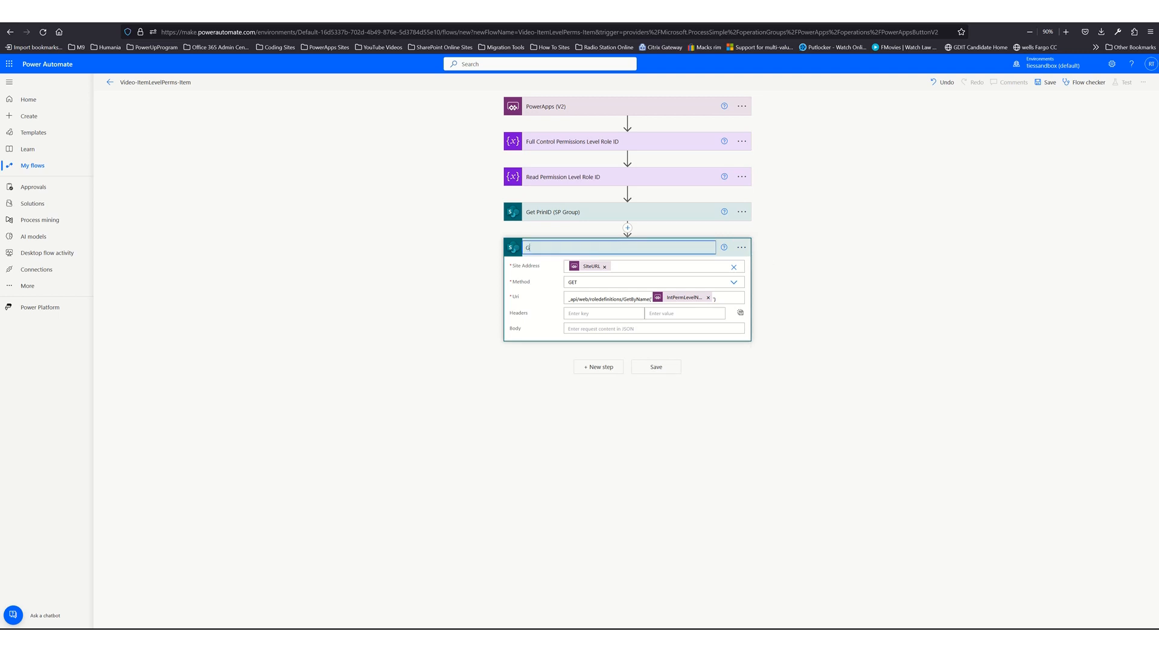
{"action": "type", "text": "et Role ID (Custome Permission Level-Approver"}
{"action": "key", "text": "Return"}
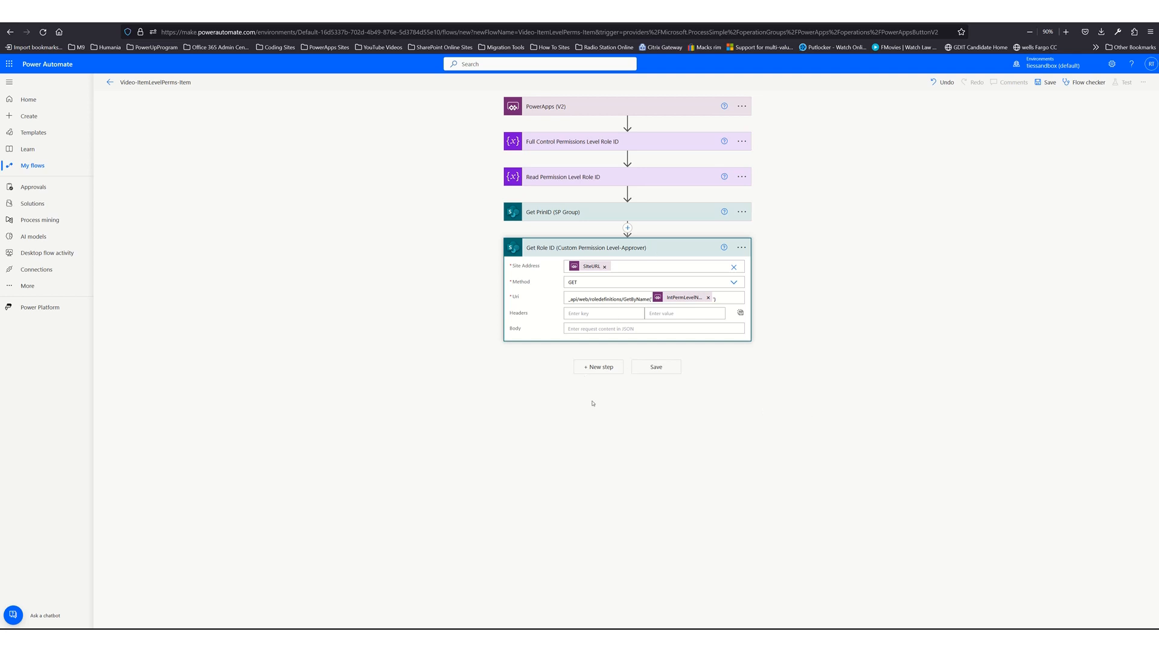
{"action": "left_click", "coordinate": [677, 247]}
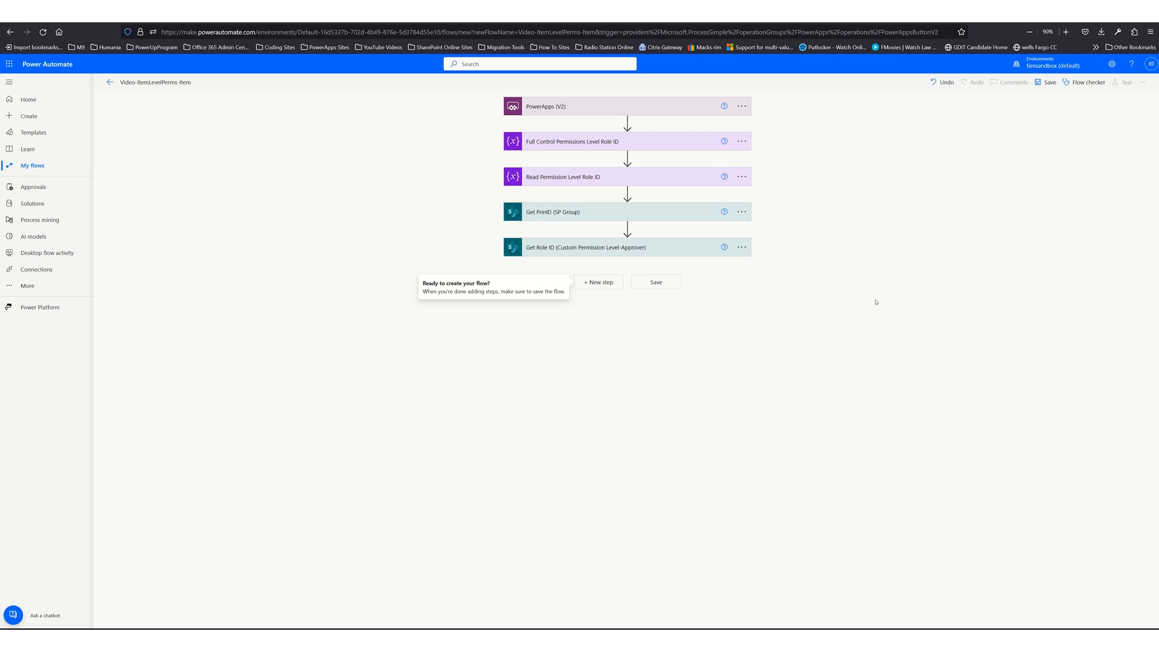
- Add a SharePoint Get files (properties only) action at the end of the flow
{"action": "left_click", "coordinate": [600, 283]}
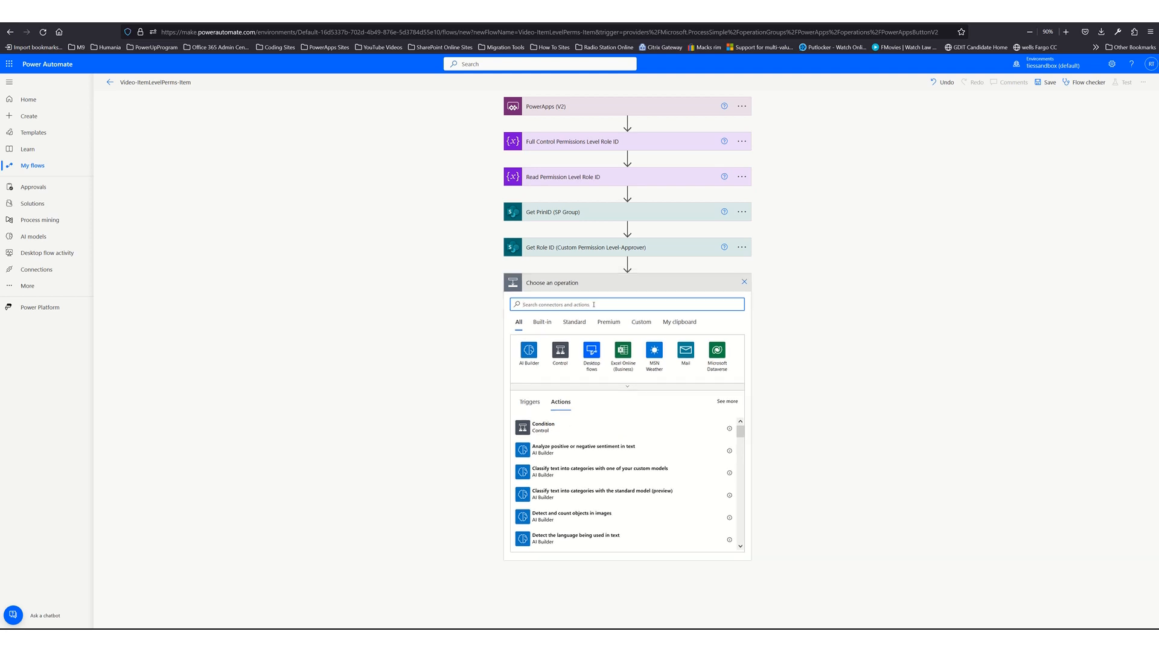
{"action": "type", "text": "get files"}
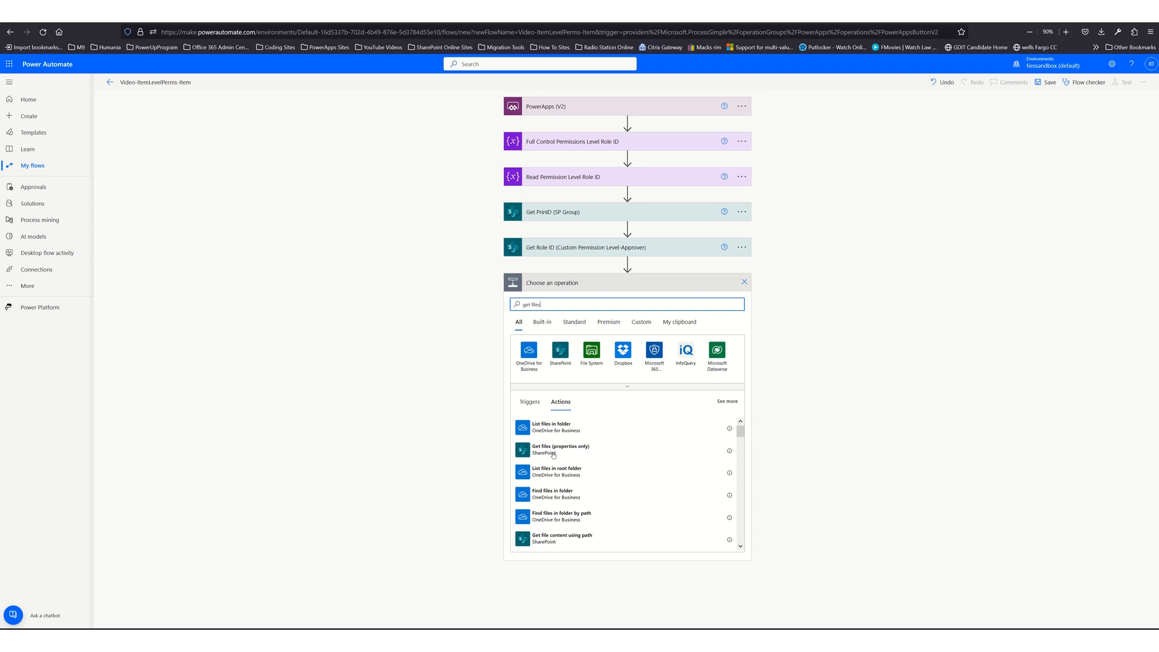
{"action": "left_click", "coordinate": [550, 451]}
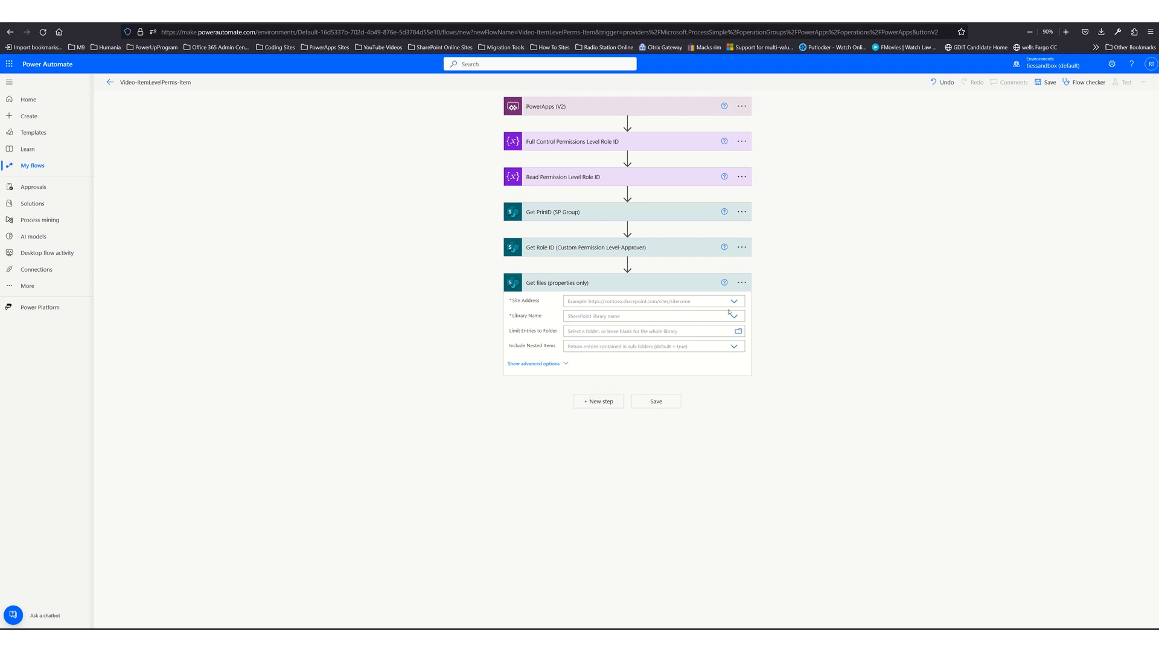
- Set the Get files action's site address to Dev Site and its library to FY21 AMEDL PBC, check the advanced options, and collapse the card
{"action": "left_click", "coordinate": [735, 303]}
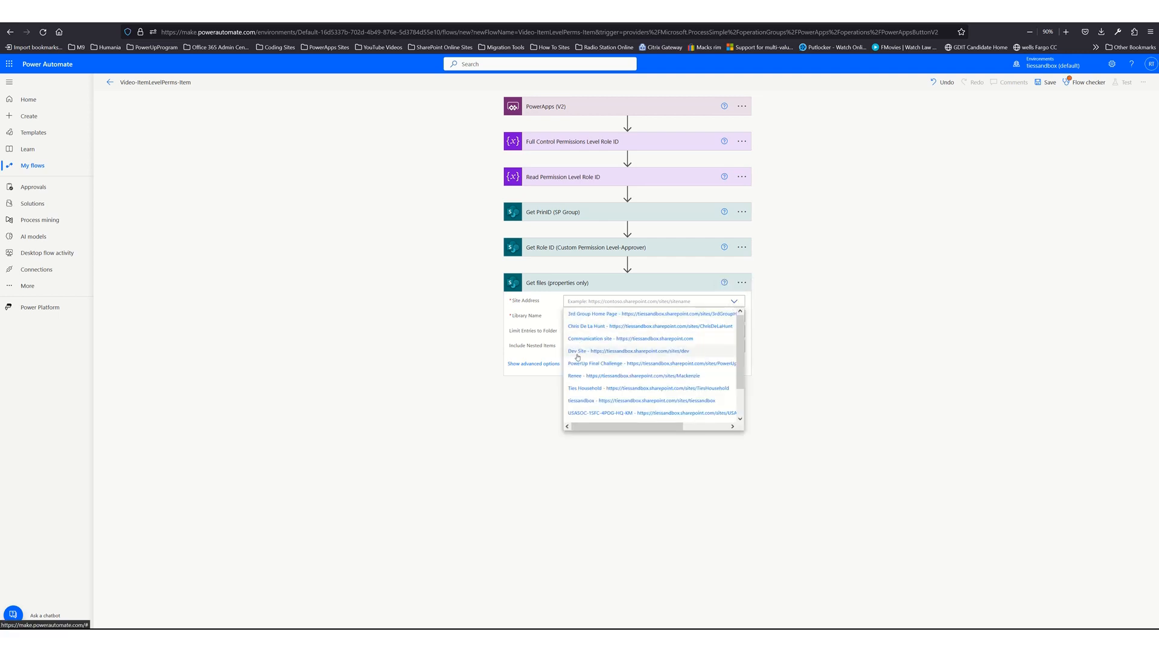
{"action": "left_click", "coordinate": [578, 352]}
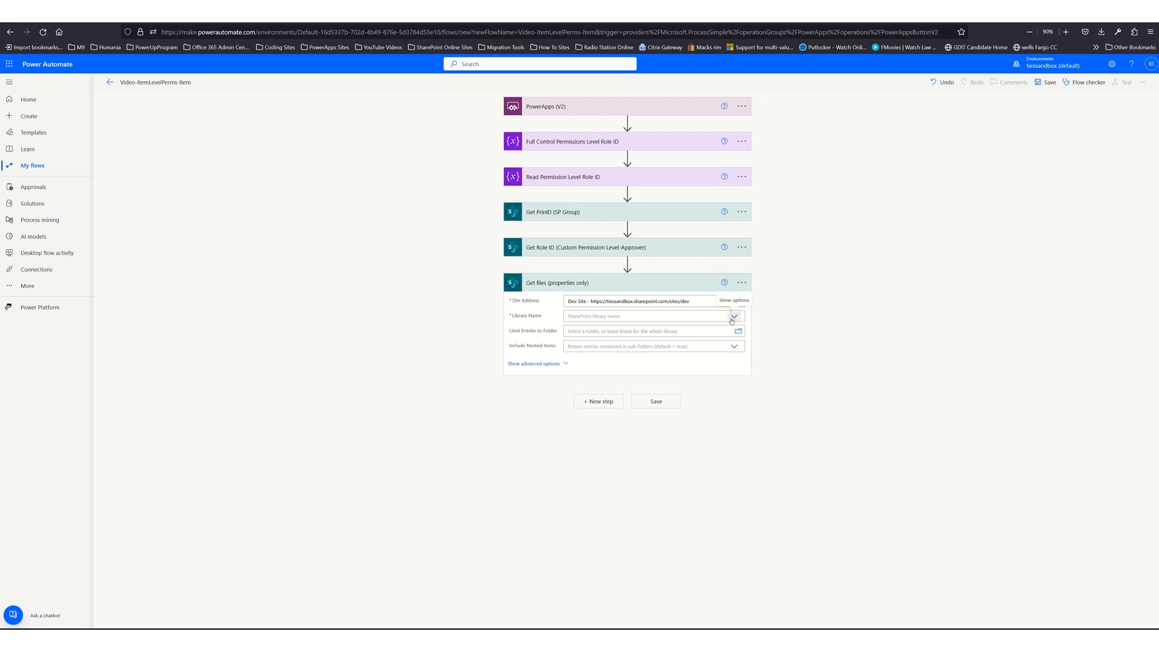
{"action": "left_click", "coordinate": [735, 318]}
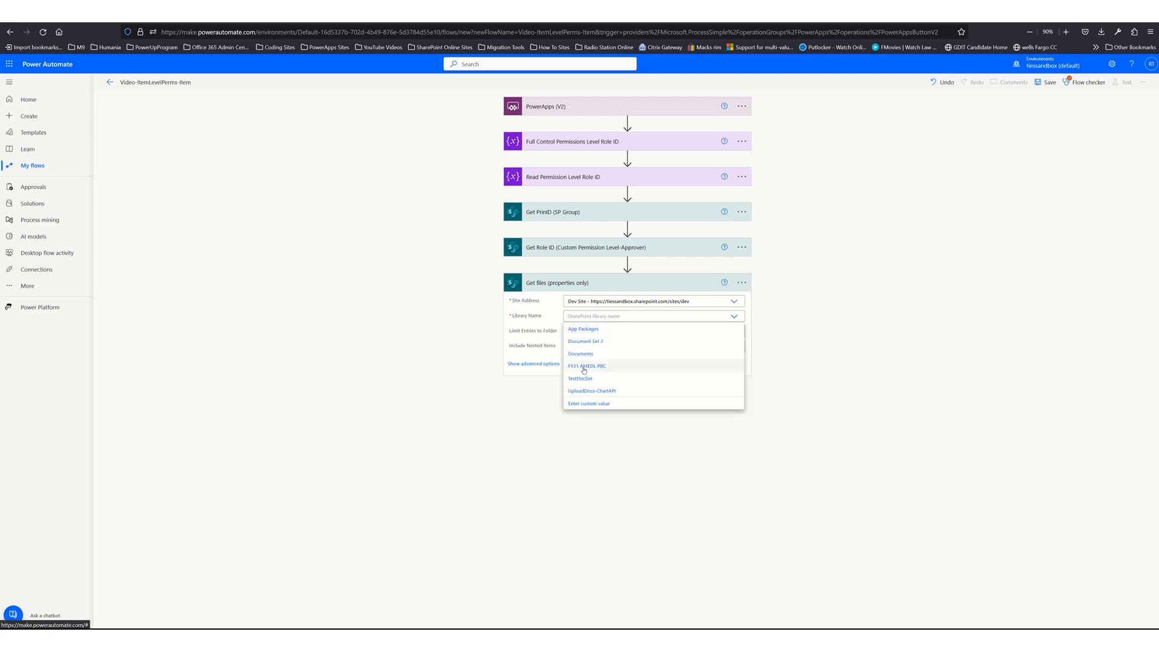
{"action": "left_click", "coordinate": [585, 367]}
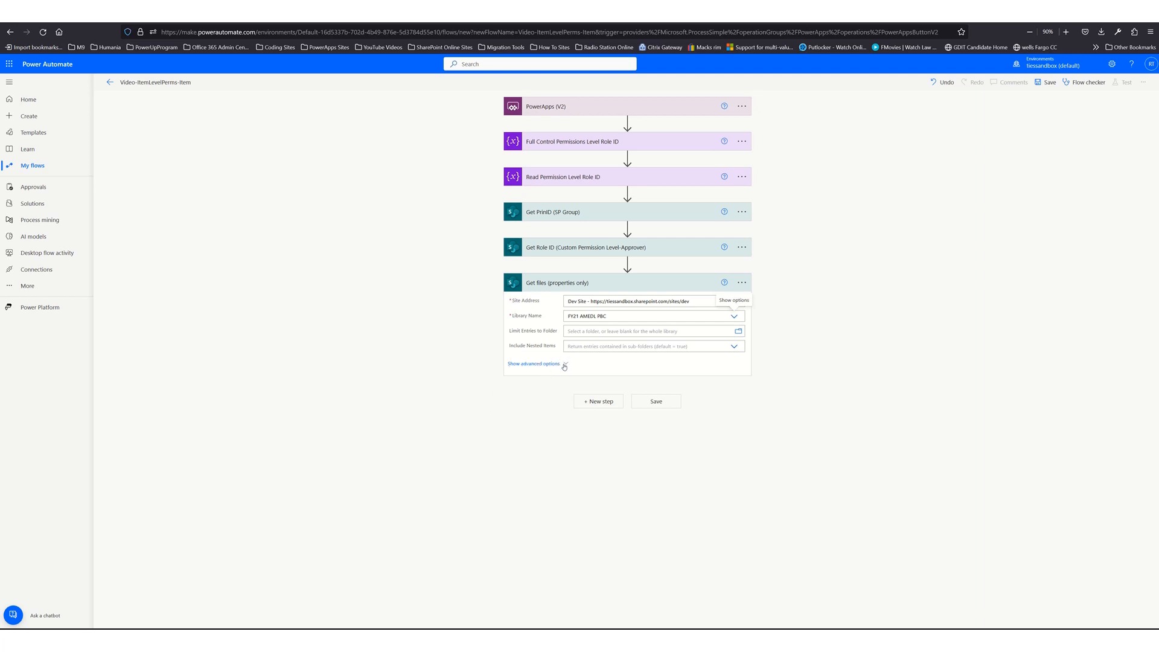
{"action": "left_click", "coordinate": [564, 365]}
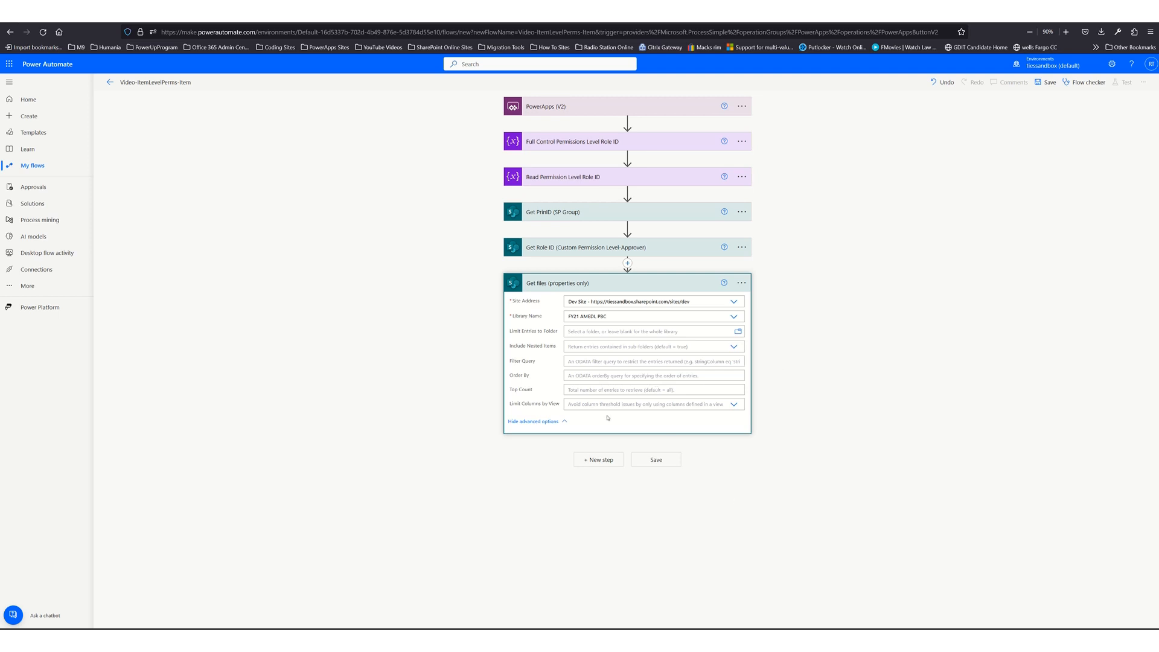
{"action": "left_click", "coordinate": [645, 288]}
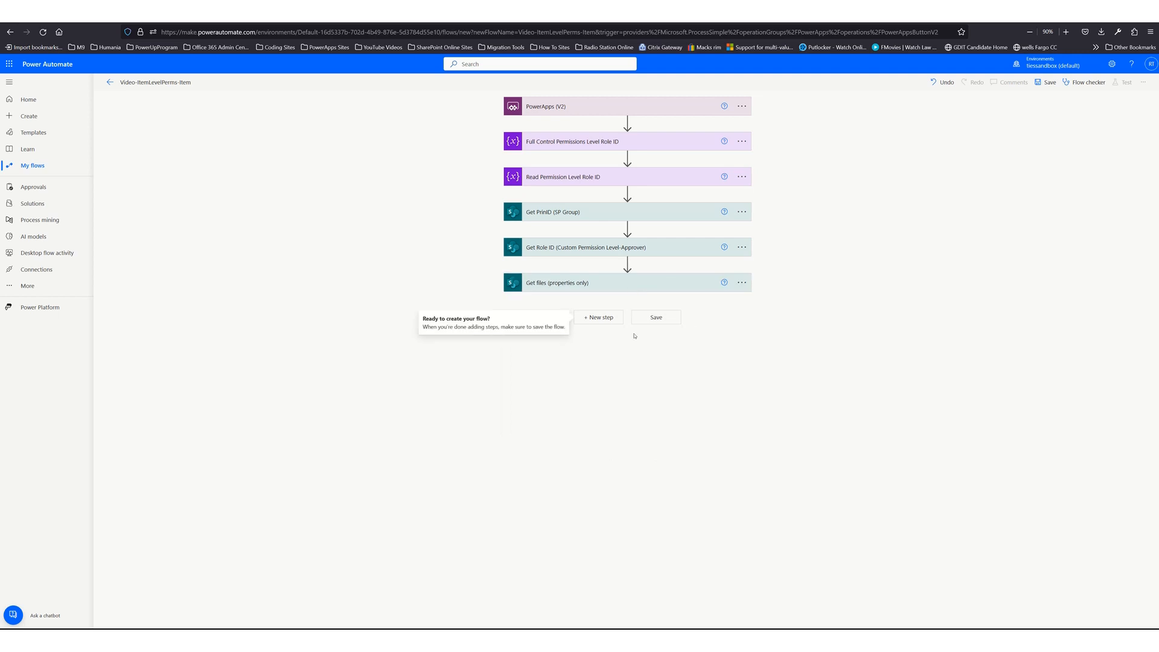
- Add a Send an HTTP request to SharePoint action after Get files (properties only)
{"action": "left_click", "coordinate": [608, 319]}
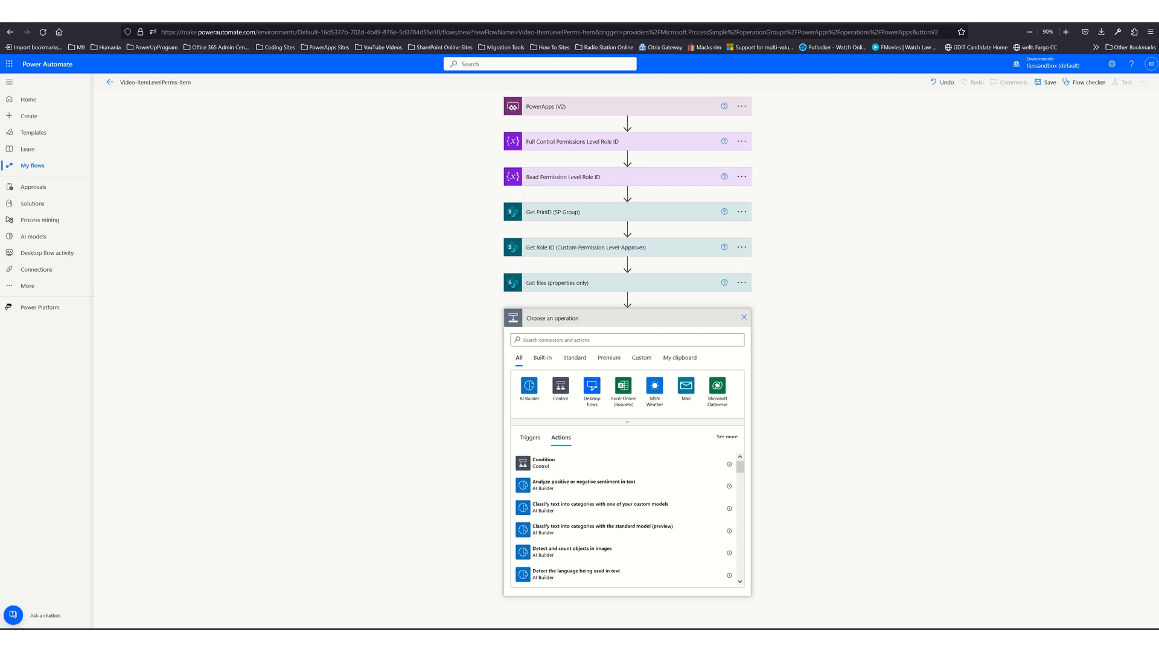
{"action": "left_click", "coordinate": [585, 340]}
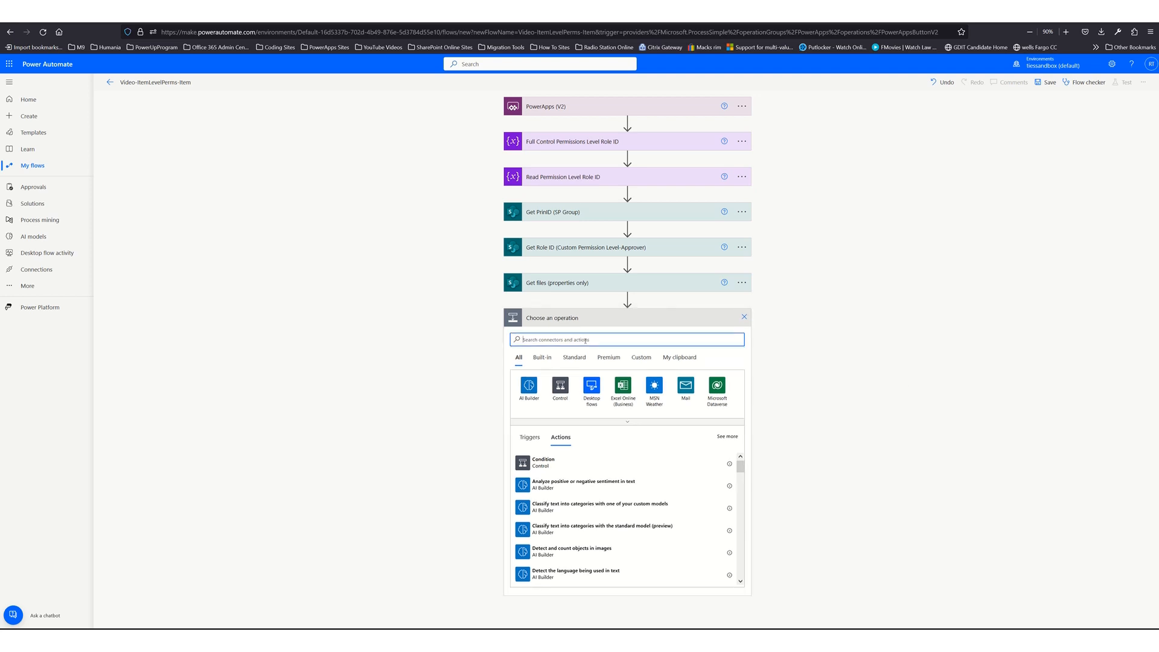
{"action": "type", "text": "http"}
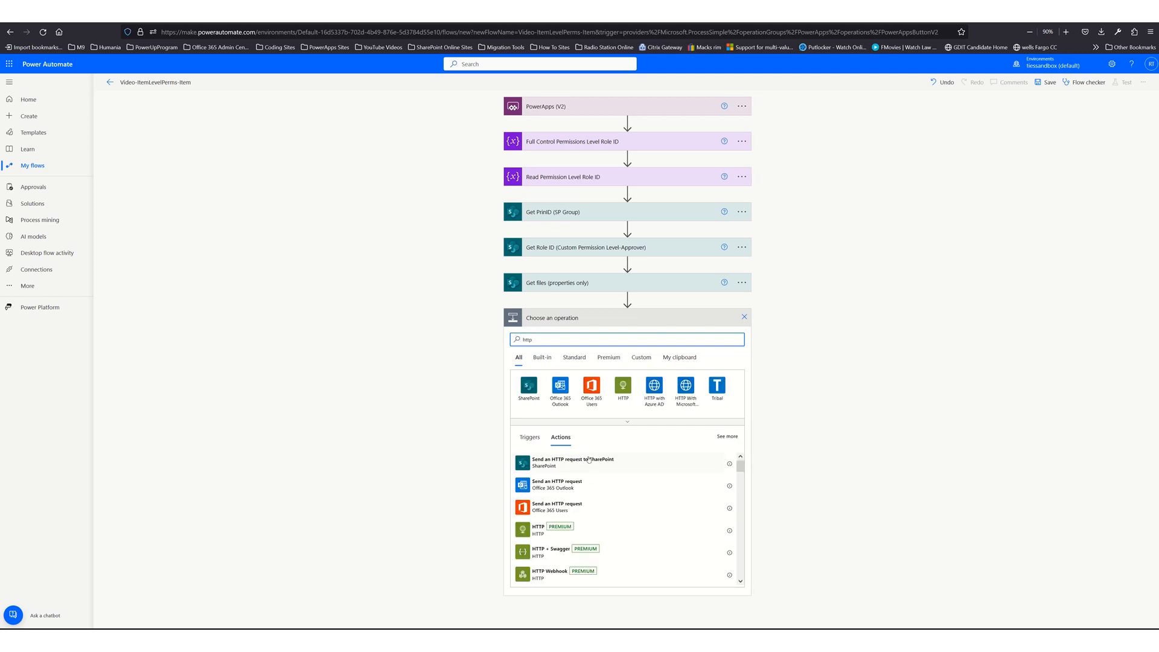
{"action": "left_click", "coordinate": [588, 462]}
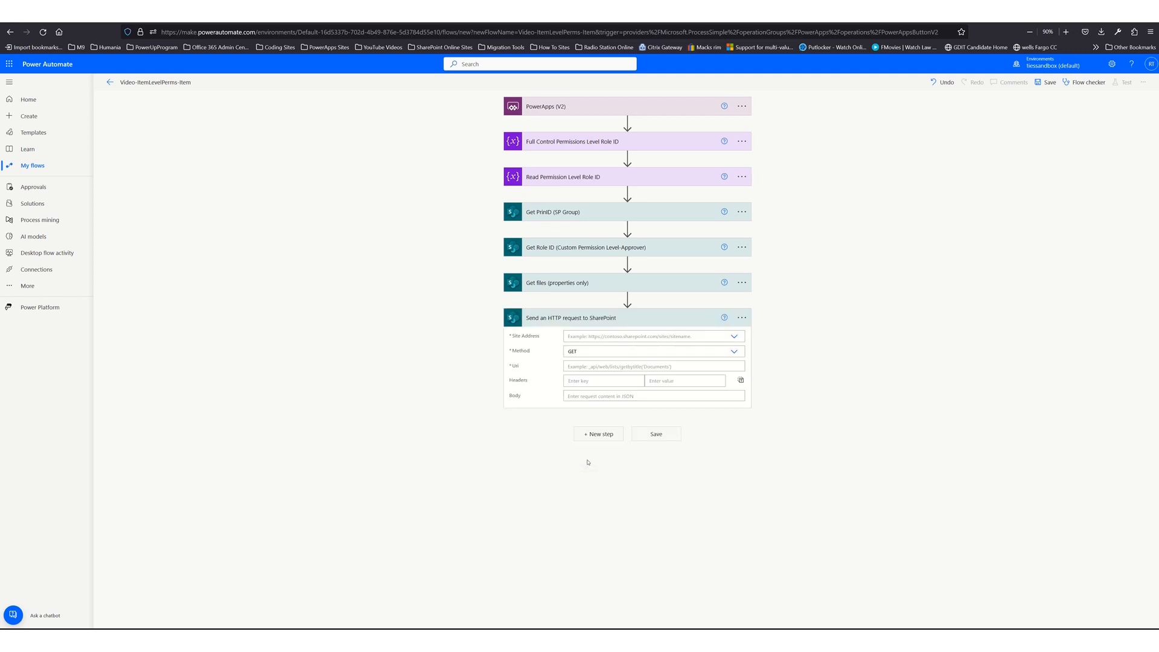
- Set the new HTTP request's site address to a custom value using the trigger's SiteURL input
{"action": "left_click", "coordinate": [733, 336]}
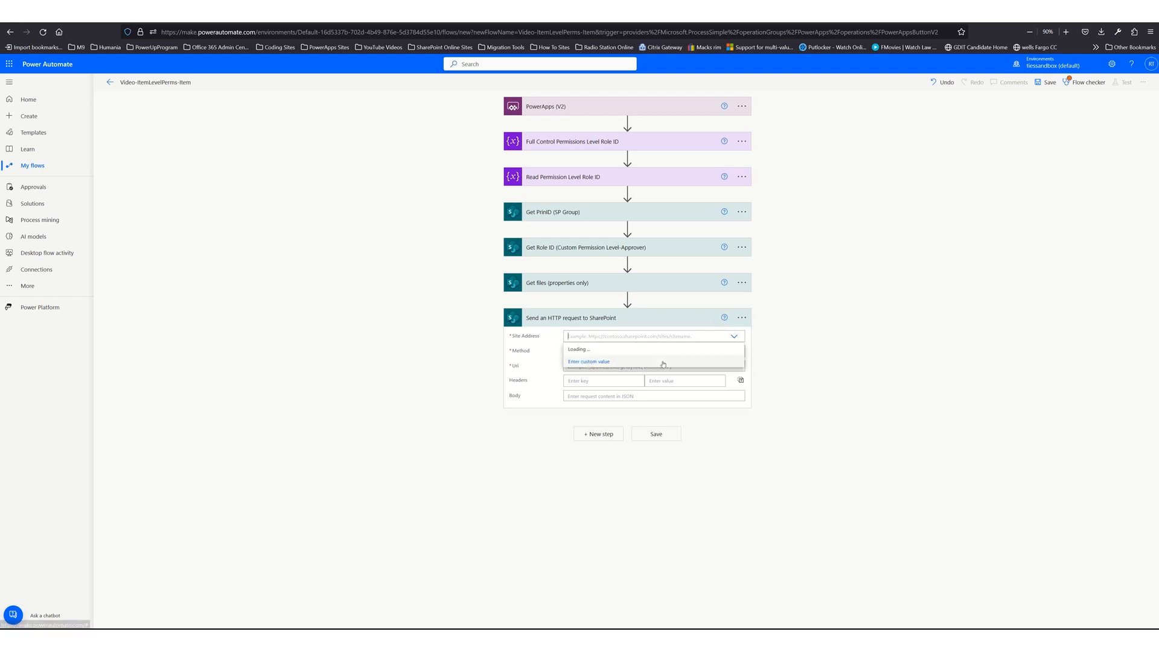
{"action": "left_click", "coordinate": [664, 360]}
{"action": "scroll", "coordinate": [834, 502], "scroll_direction": "down", "scroll_amount": 10}
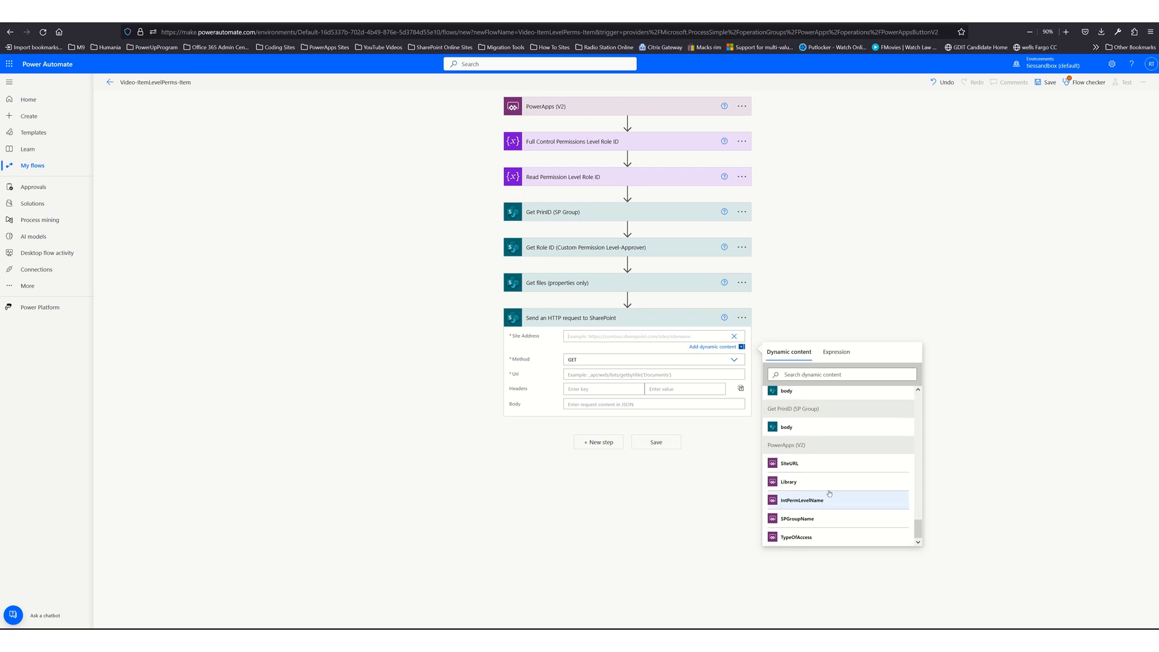
{"action": "scroll", "coordinate": [831, 493], "scroll_direction": "up", "scroll_amount": 5}
{"action": "scroll", "coordinate": [831, 494], "scroll_direction": "up", "scroll_amount": 5}
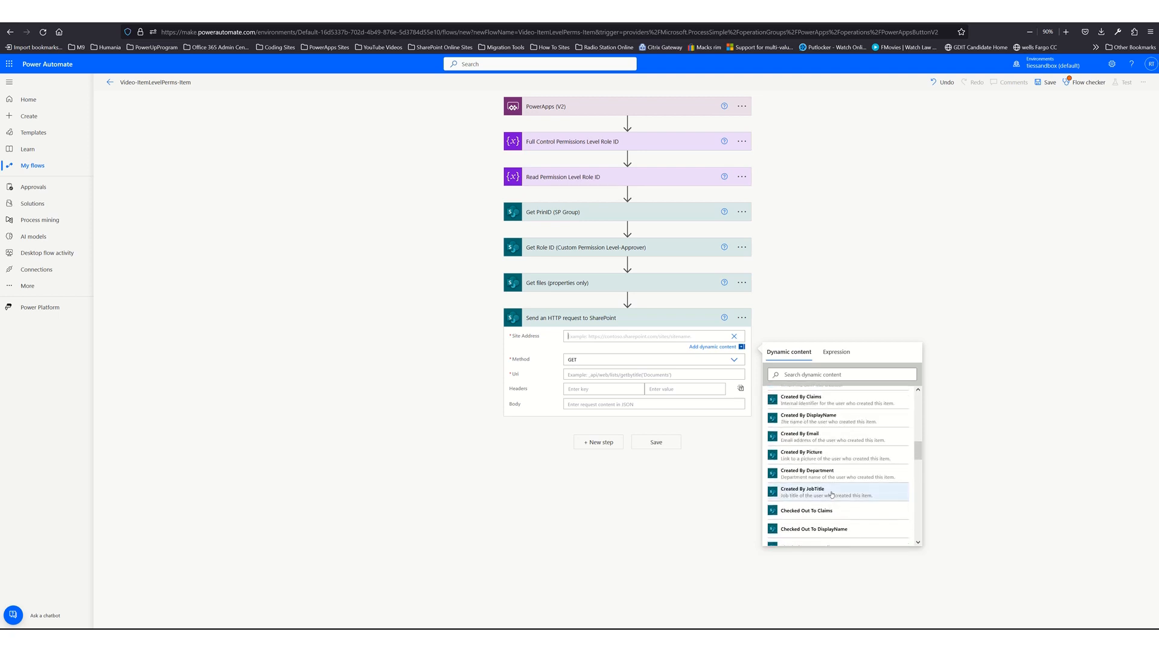
{"action": "scroll", "coordinate": [831, 494], "scroll_direction": "up", "scroll_amount": 5}
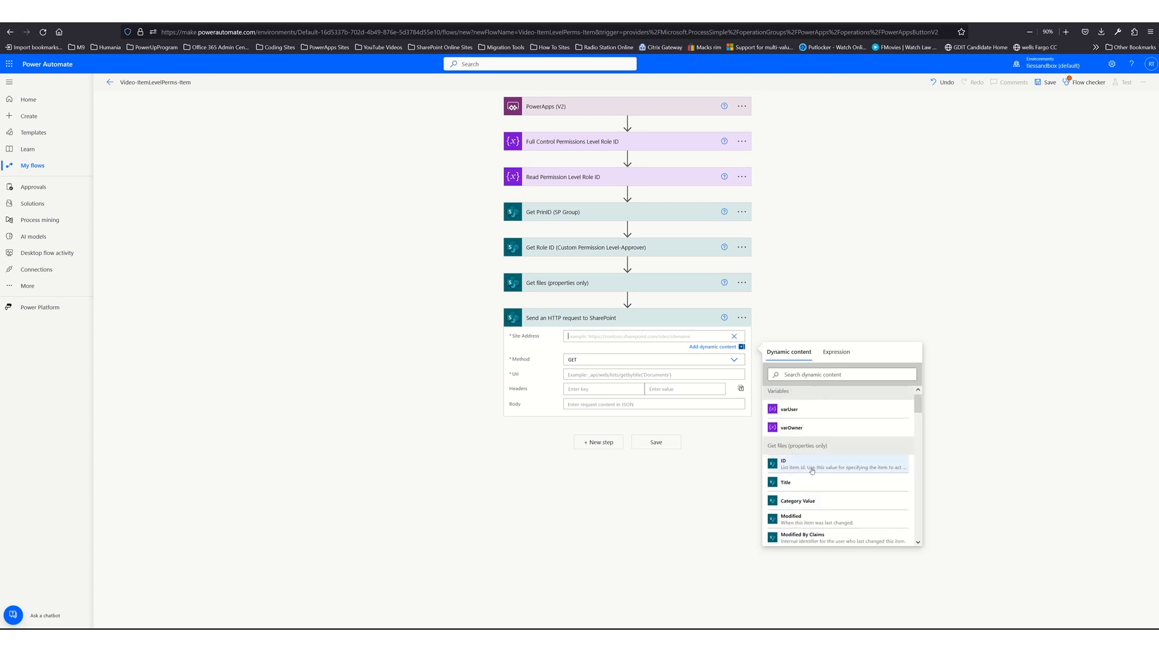
{"action": "scroll", "coordinate": [818, 487], "scroll_direction": "down", "scroll_amount": 1}
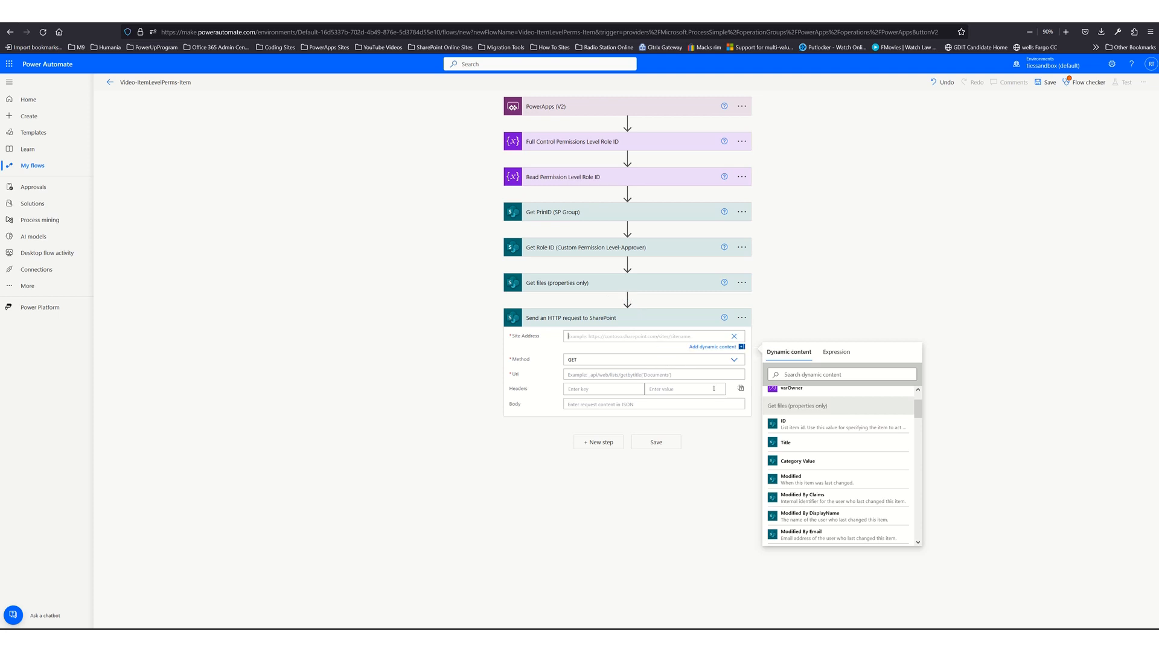
{"action": "scroll", "coordinate": [839, 429], "scroll_direction": "down", "scroll_amount": 5}
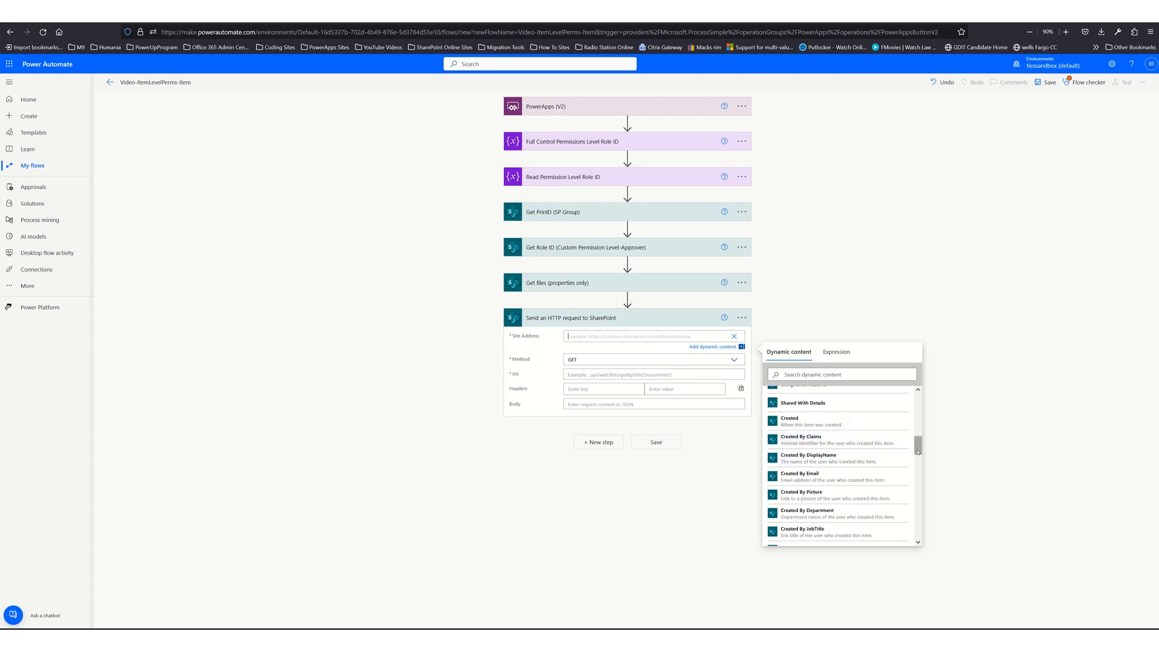
{"action": "left_click_drag", "start_coordinate": [918, 452], "coordinate": [938, 579]}
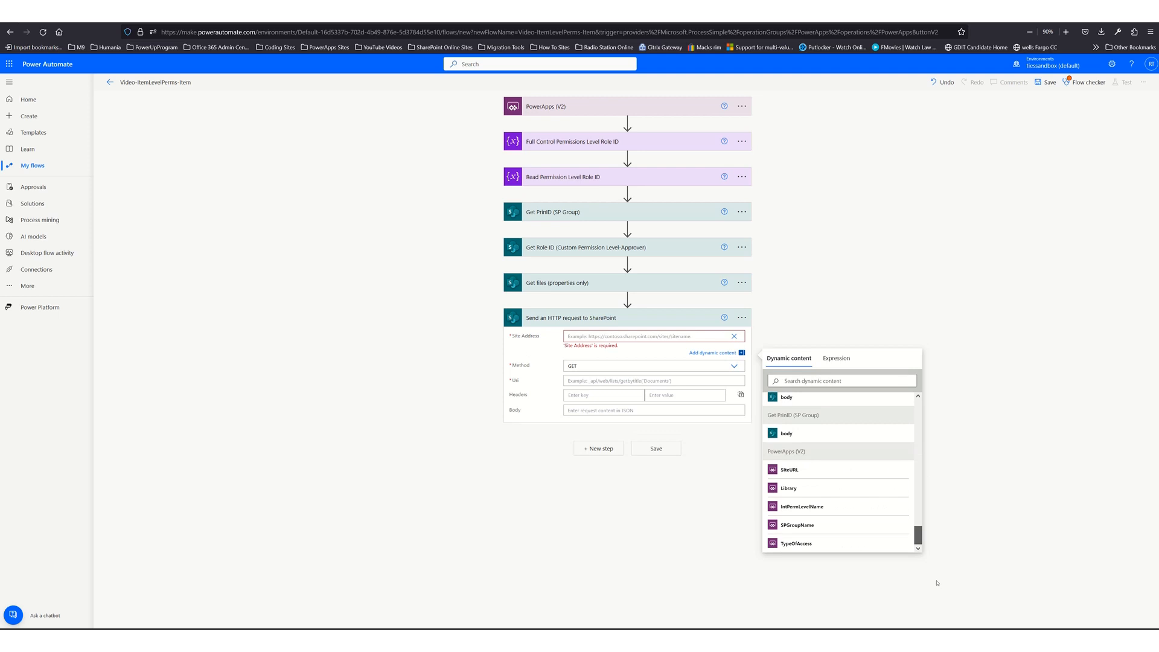
{"action": "left_click", "coordinate": [803, 474]}
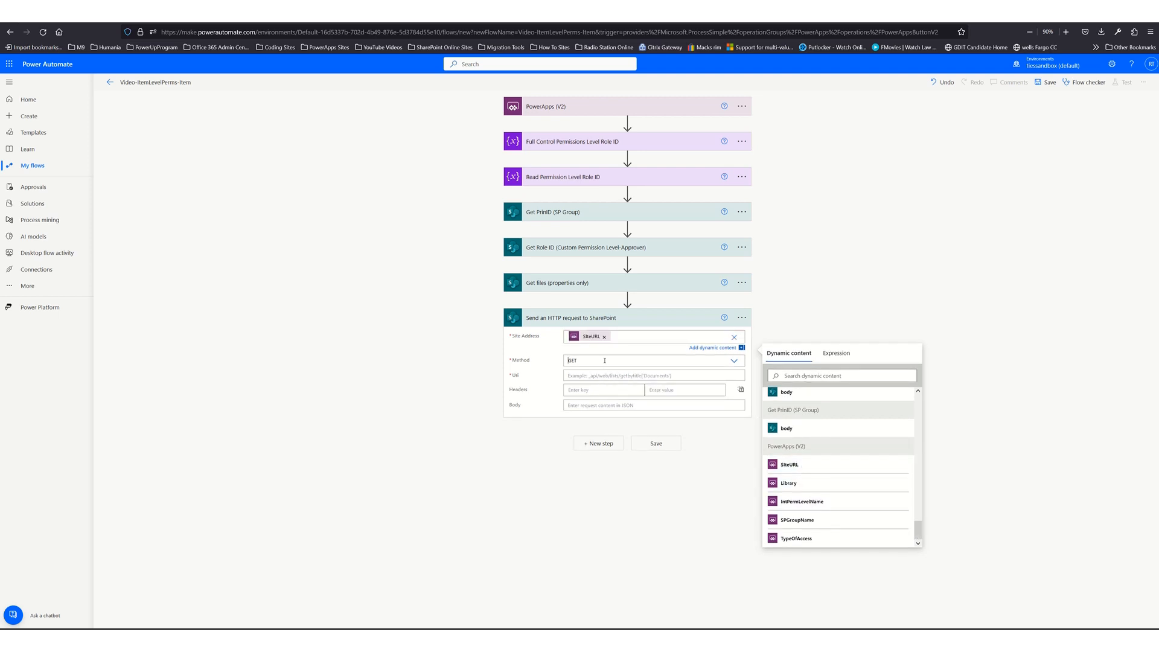
- Set the HTTP request's method to POST and start its Uri with _api/web/lists/getByTitle(' followed by the trigger's Library input
{"action": "left_click", "coordinate": [604, 360]}
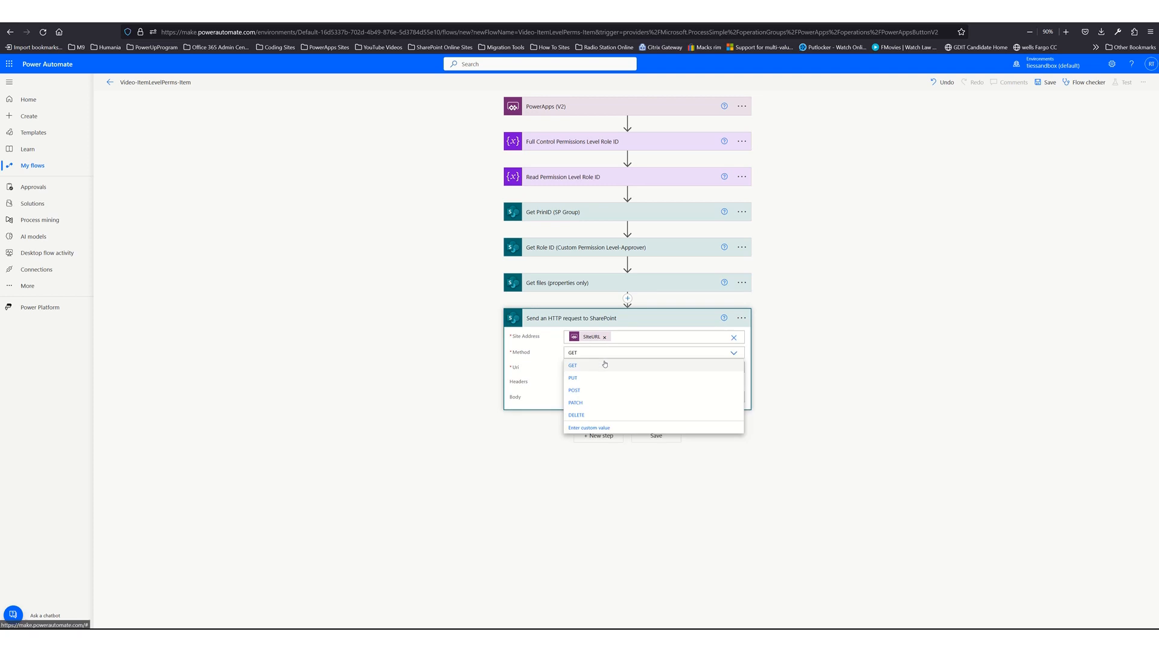
{"action": "left_click", "coordinate": [583, 392]}
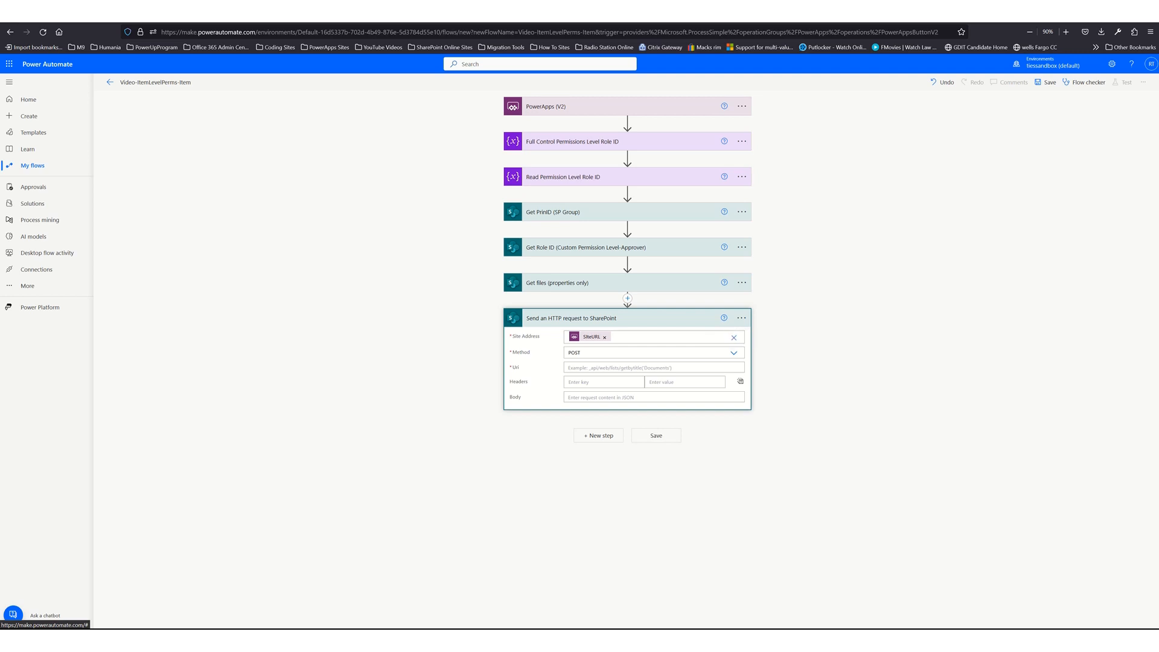
{"action": "left_click", "coordinate": [578, 368]}
{"action": "type", "text": "_api/web/lists/getByTitle('"}
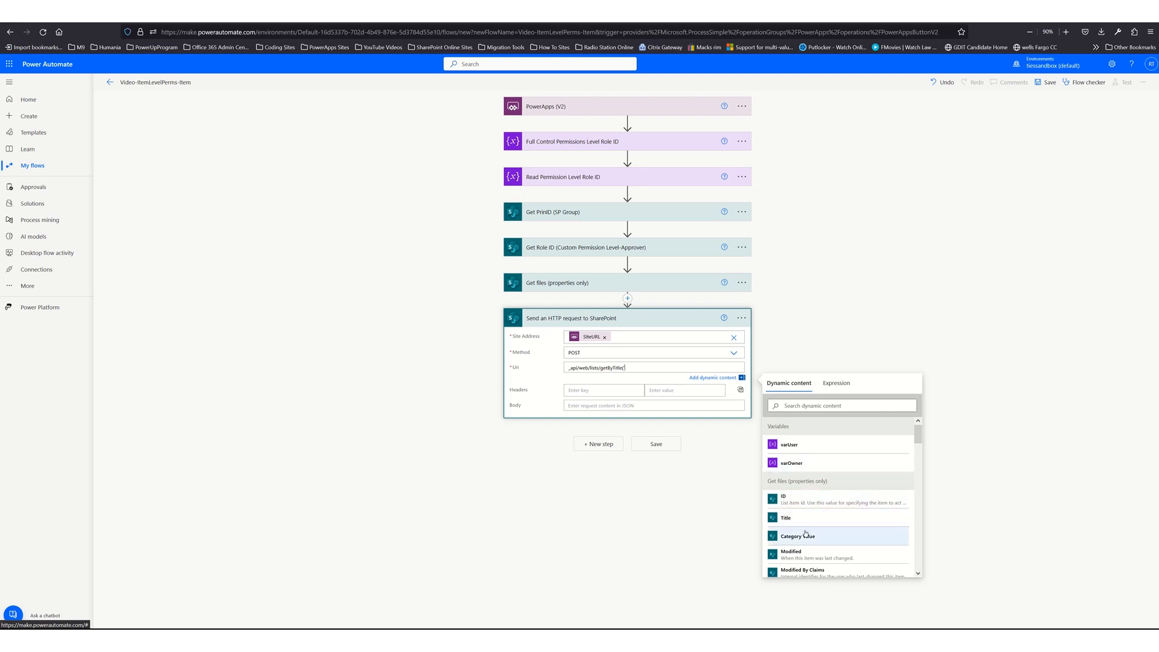
{"action": "scroll", "coordinate": [805, 533], "scroll_direction": "down", "scroll_amount": 3}
{"action": "scroll", "coordinate": [805, 532], "scroll_direction": "down", "scroll_amount": 2}
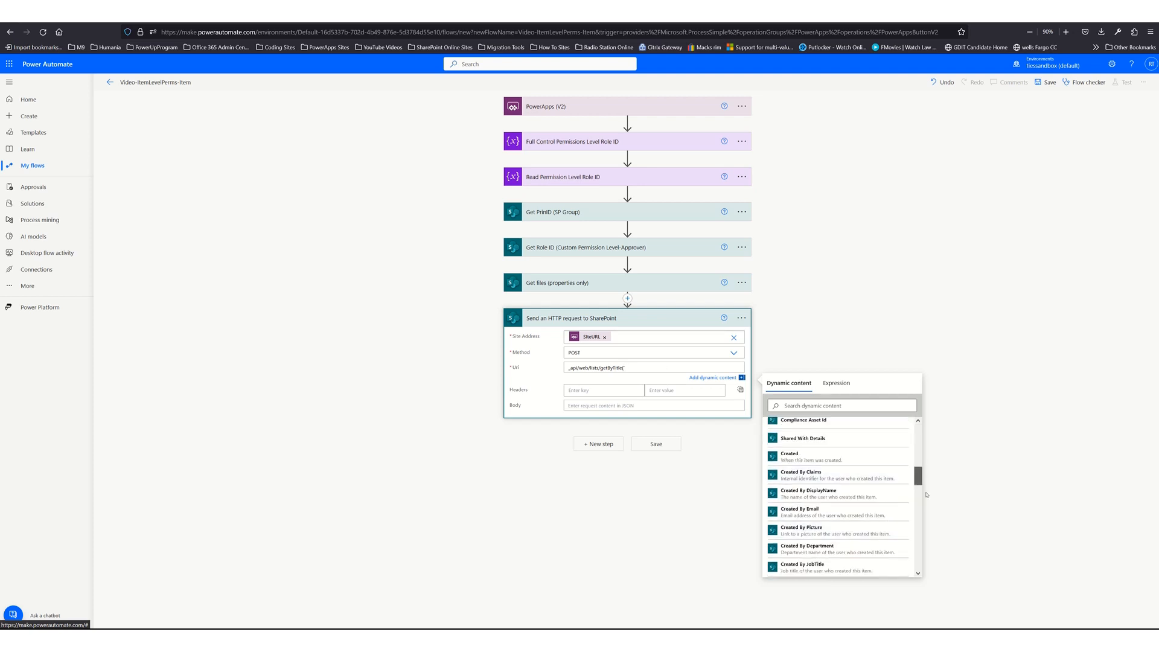
{"action": "left_click_drag", "start_coordinate": [918, 474], "coordinate": [949, 600]}
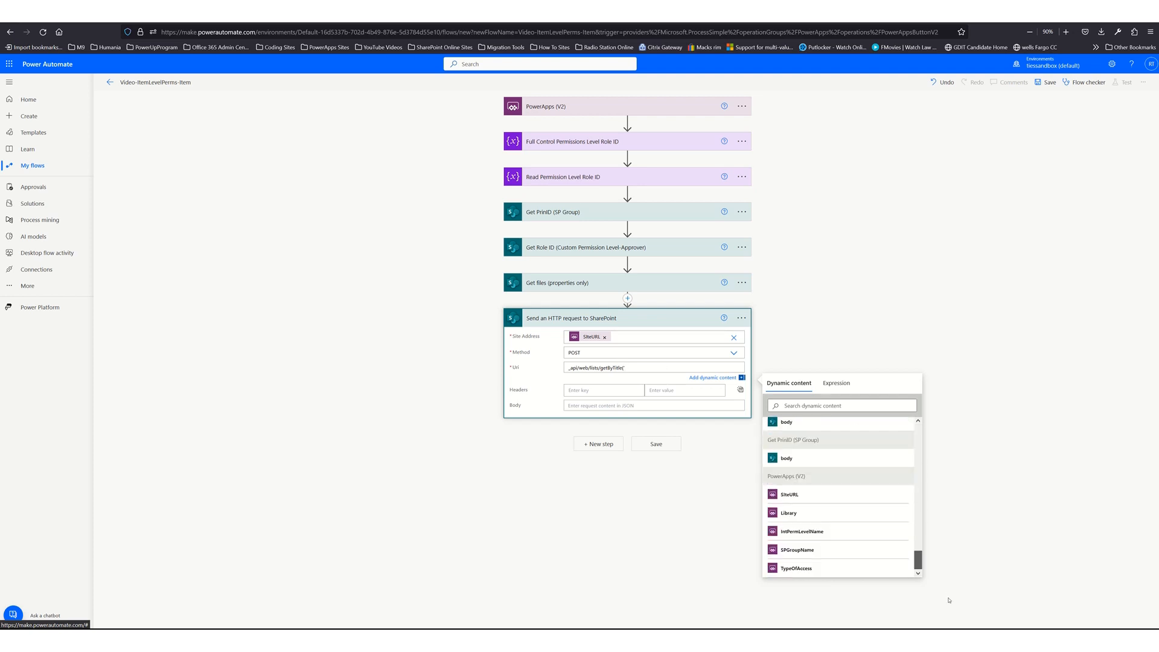
{"action": "left_click", "coordinate": [786, 512]}
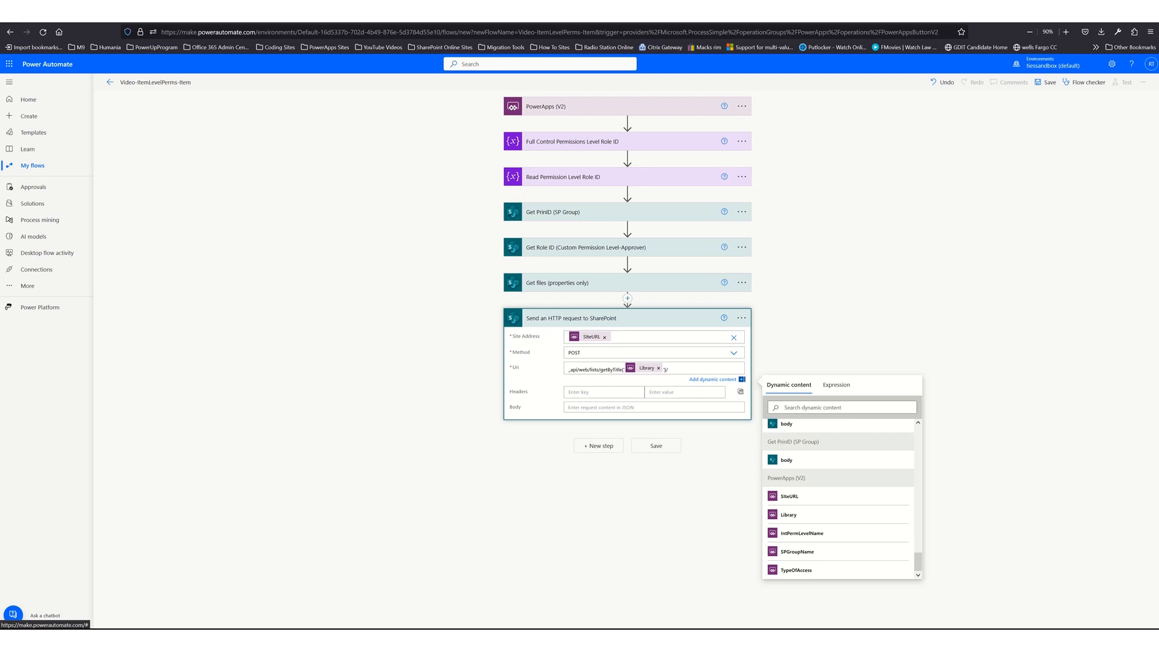
- Close the library title in the Uri and append the /items segment with the ID from Get files (properties only)
{"action": "type", "text": "')/items/()"}
{"action": "scroll", "coordinate": [822, 536], "scroll_direction": "up", "scroll_amount": 10}
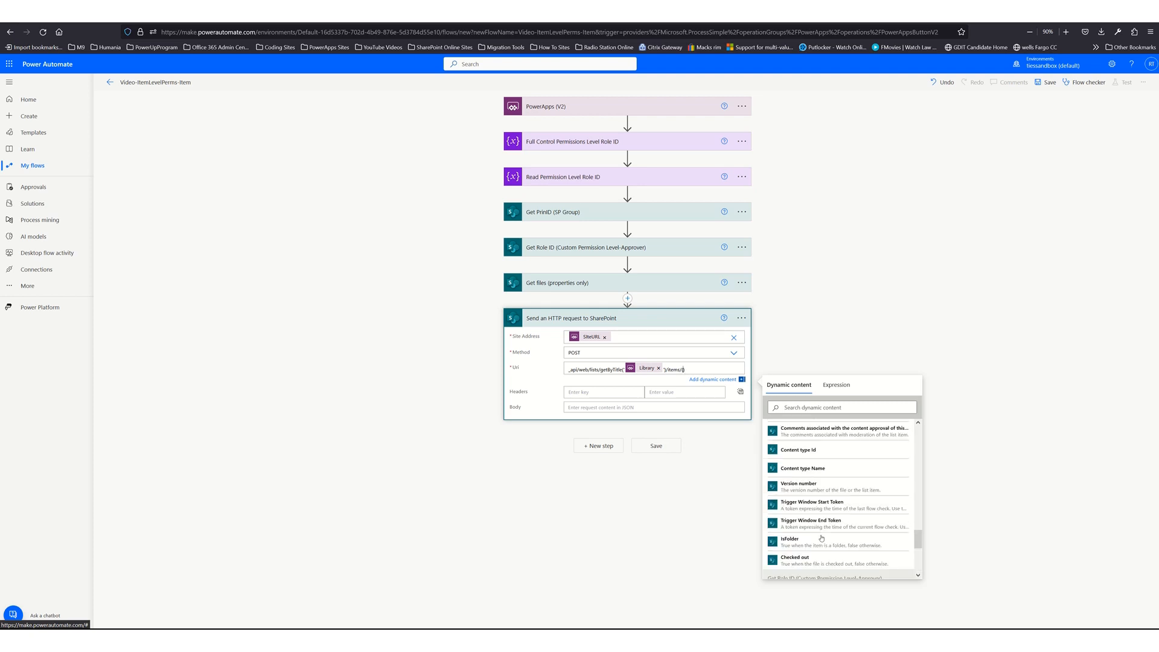
{"action": "scroll", "coordinate": [821, 537], "scroll_direction": "up", "scroll_amount": 5}
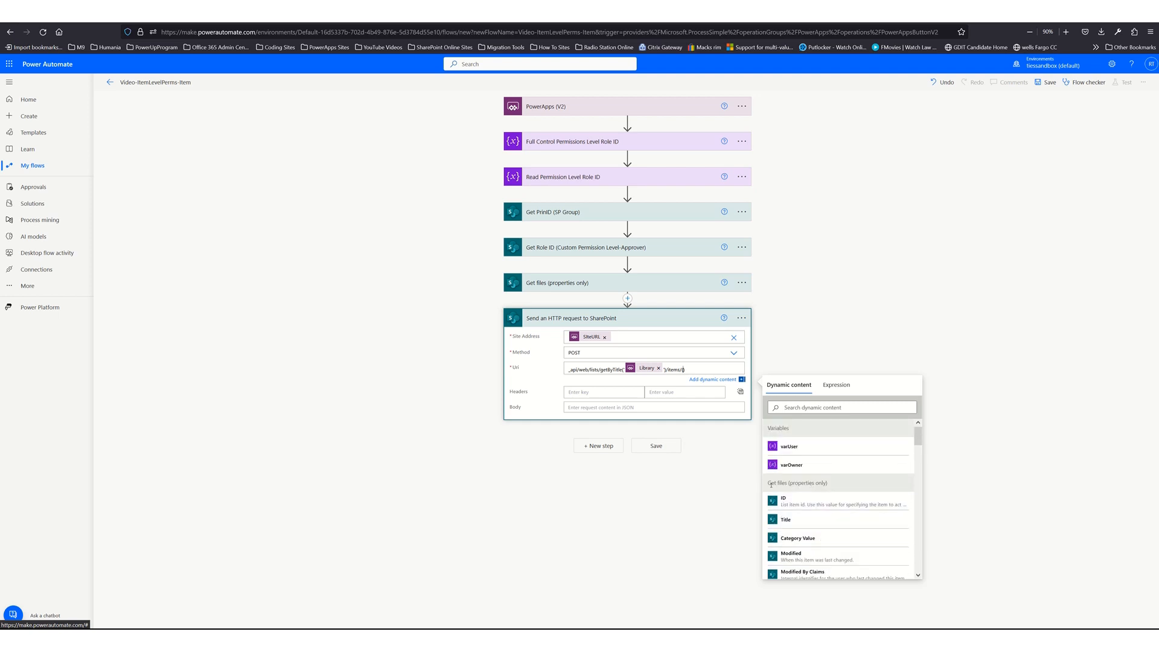
{"action": "left_click", "coordinate": [785, 500]}
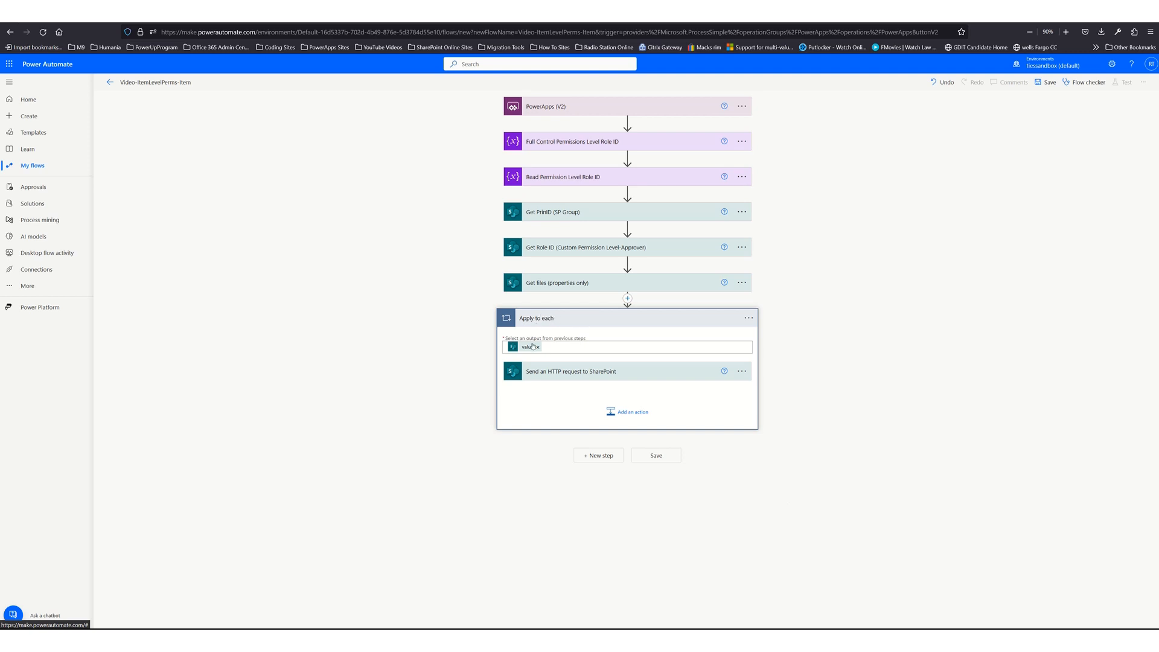
{"action": "mouse_move", "coordinate": [529, 348]}
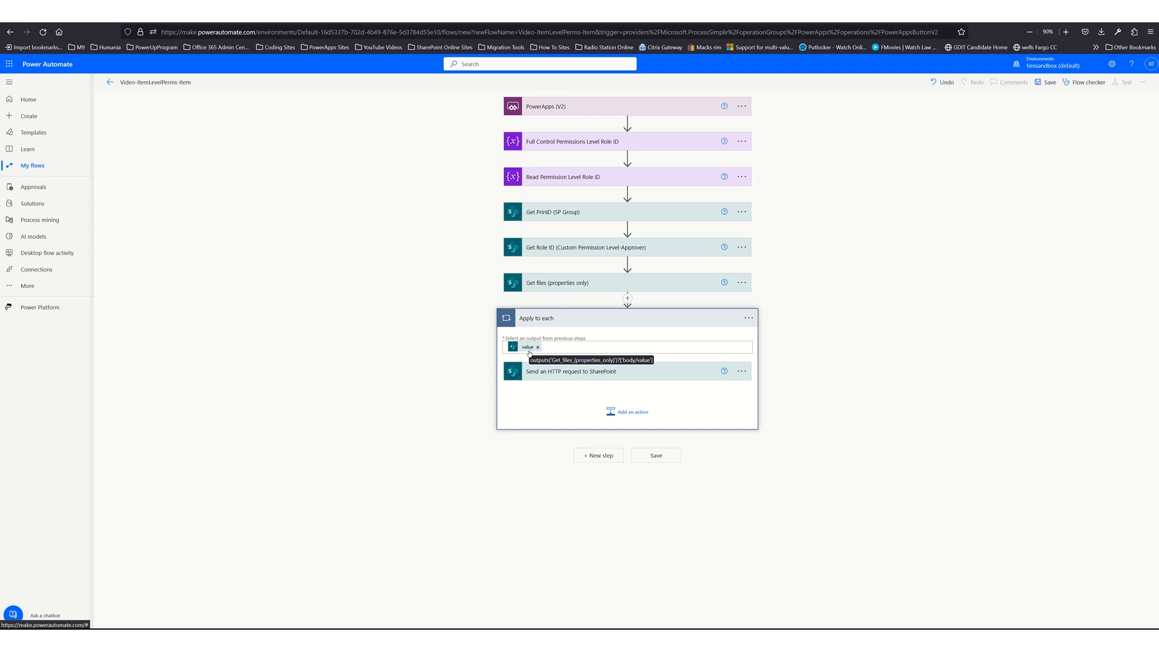
- Complete the request's Uri after the item ID with /breakroleinheritance(copyRoleAssignments=true,clearSubScopes=true)
{"action": "left_click", "coordinate": [639, 374]}
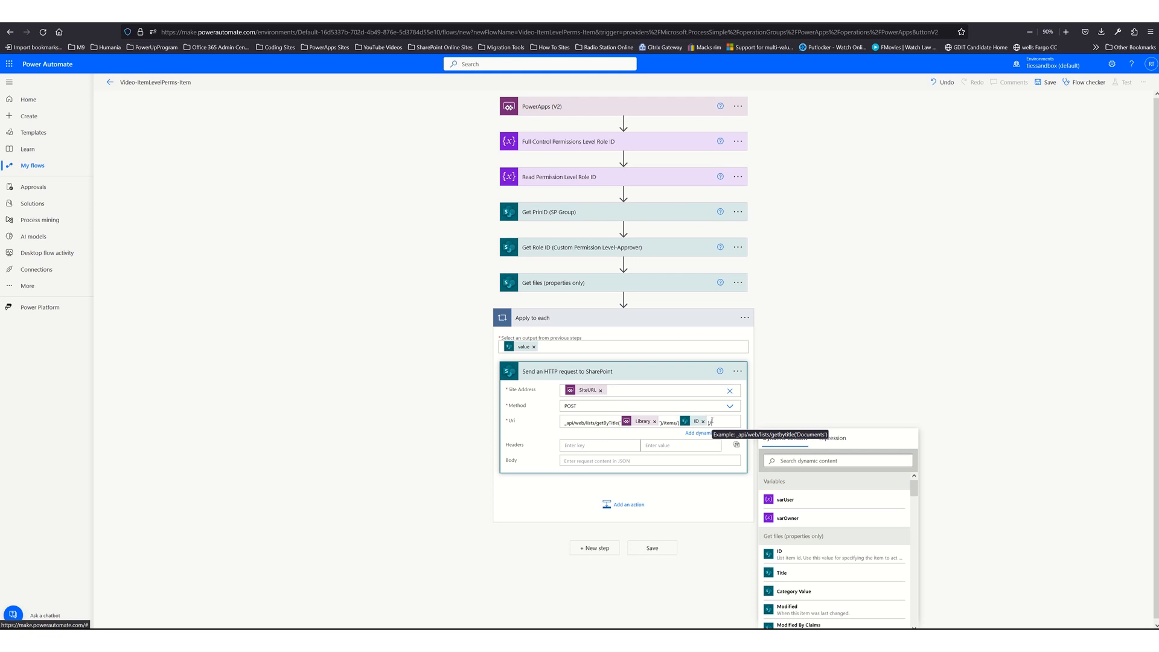
{"action": "type", "text": "brok"}
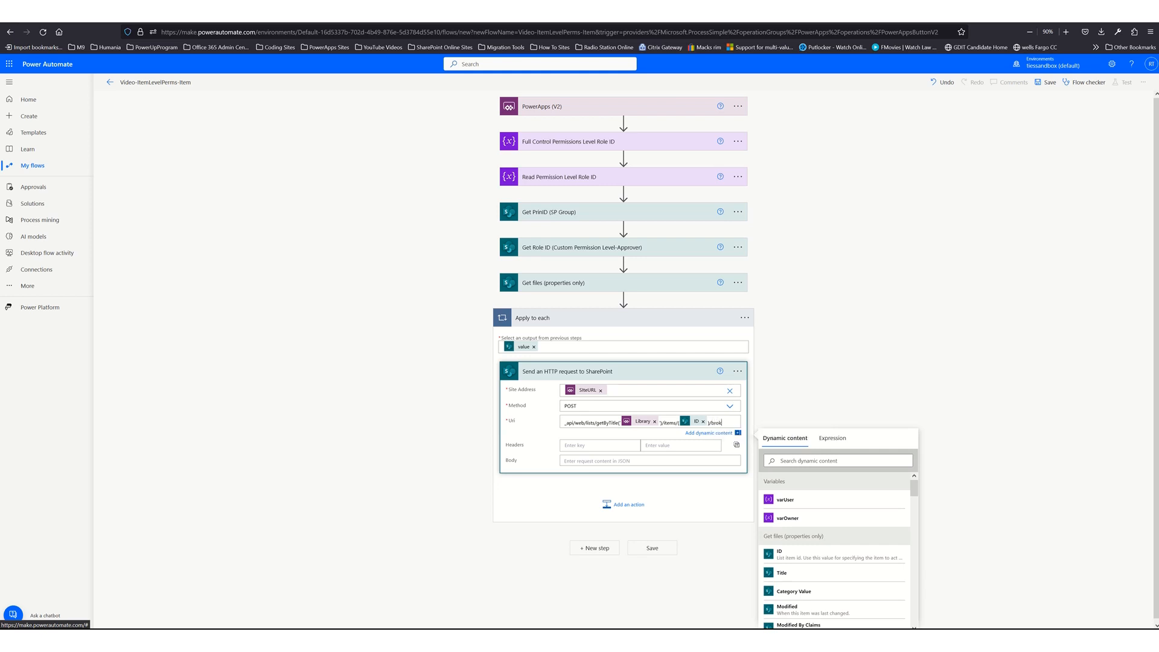
{"action": "type", "text": "eroleinheritance("}
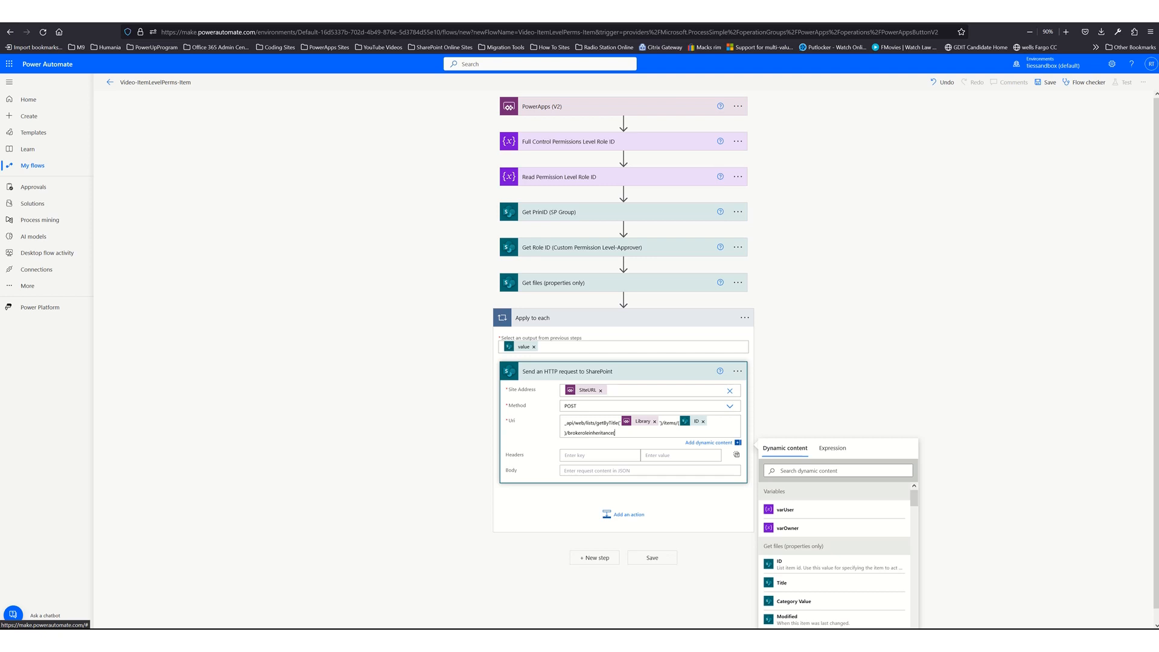
{"action": "type", "text": "copyRjole"}
{"action": "key", "text": "BackSpace"}
{"action": "key", "text": "BackSpace"}
{"action": "key", "text": "BackSpace"}
{"action": "type", "text": "l"}
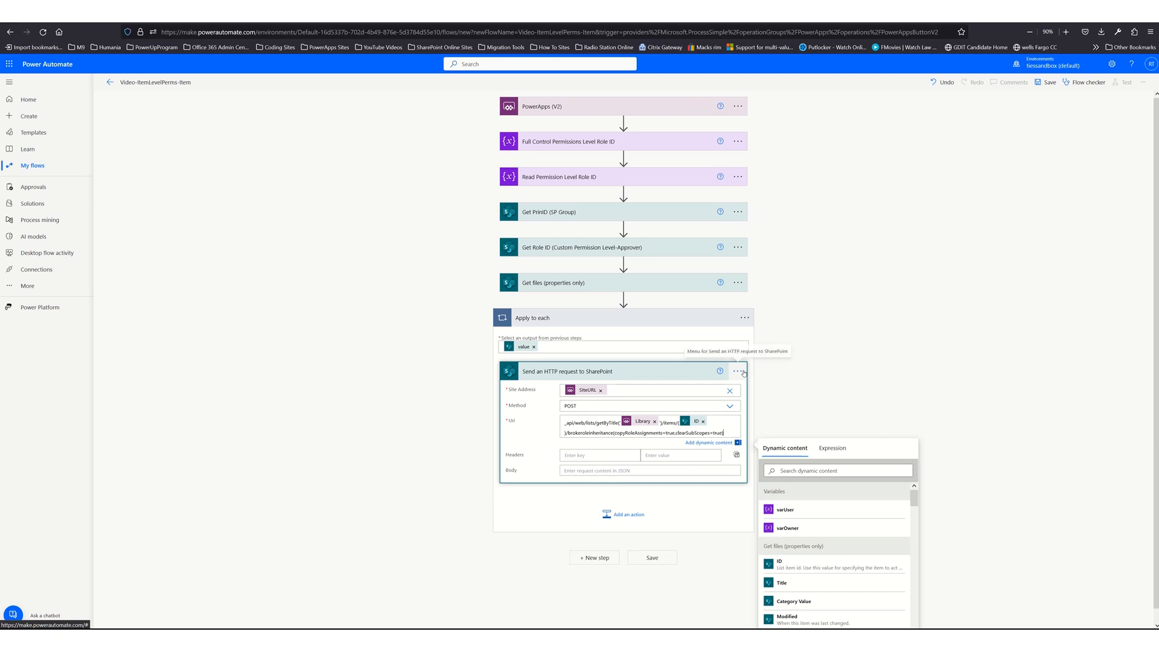
- Rename the HTTP request inside Apply to each as Break Inheritance and collapse its card
{"action": "left_click", "coordinate": [738, 371]}
{"action": "left_click", "coordinate": [785, 385]}
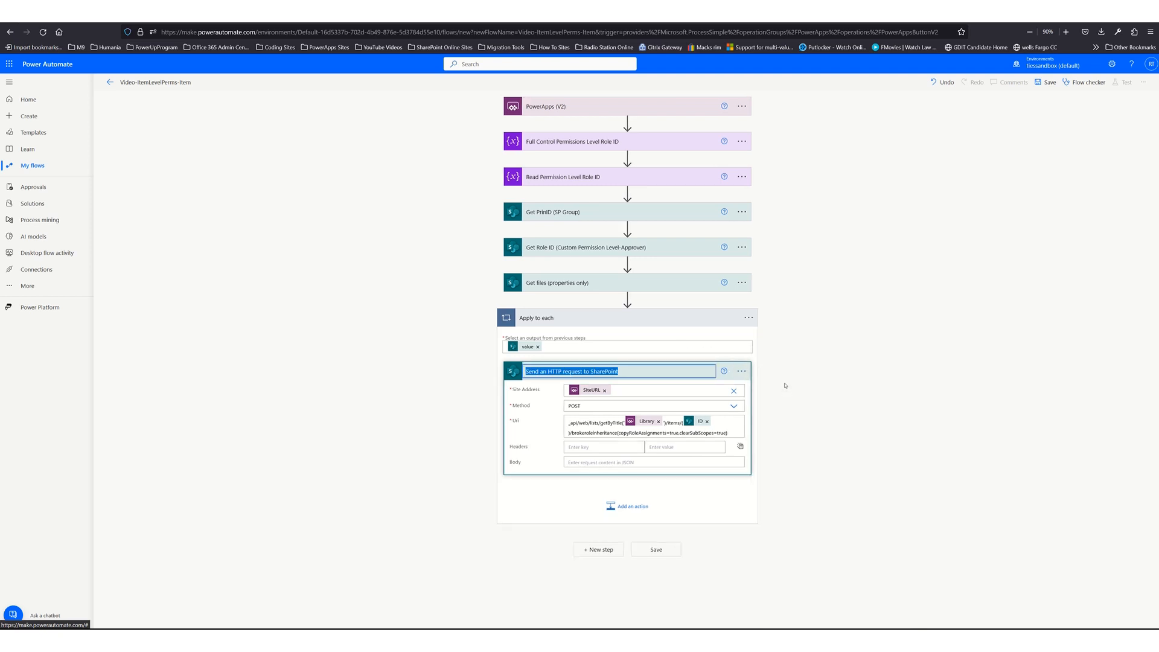
{"action": "type", "text": "Break"}
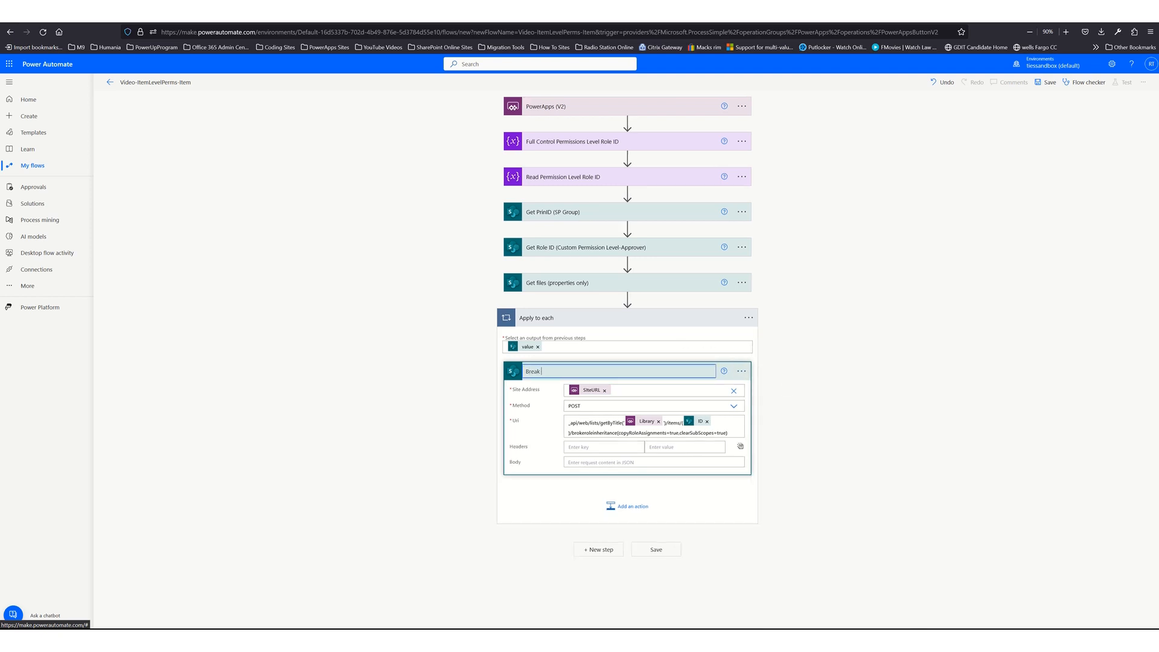
{"action": "type", "text": " Inher"}
{"action": "type", "text": "tan"}
{"action": "key", "text": "BackSpace"}
{"action": "key", "text": "BackSpace"}
{"action": "key", "text": "BackSpace"}
{"action": "key", "text": "Return"}
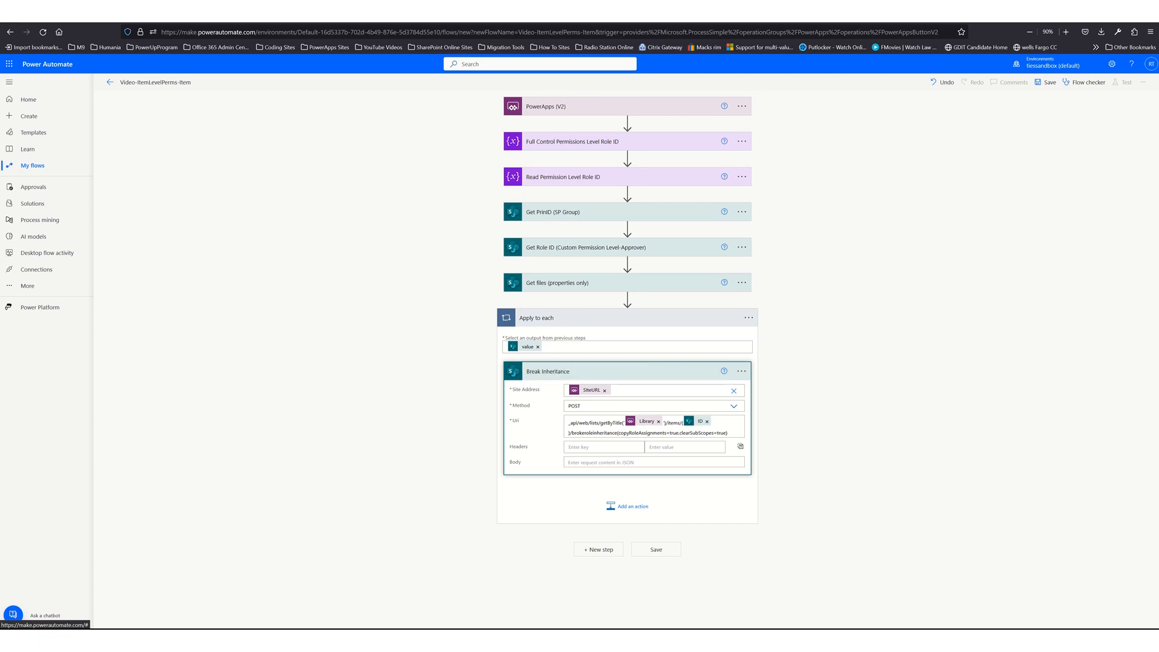
{"action": "left_click", "coordinate": [583, 379]}
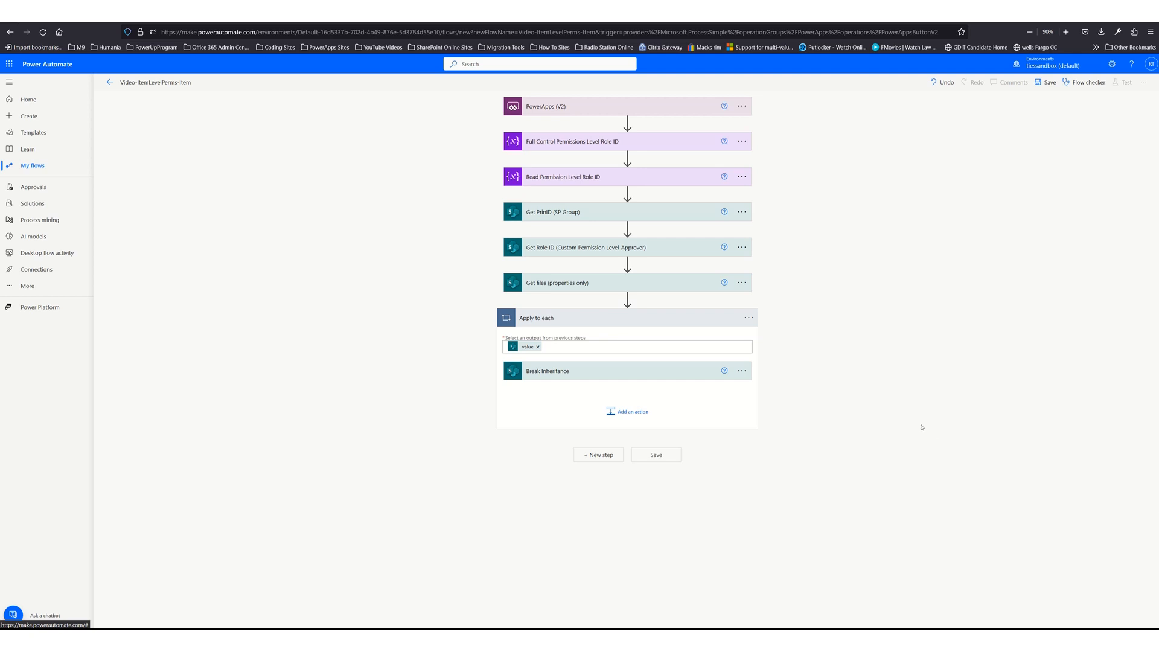
- Add a Send an HTTP request to SharePoint action after Break Inheritance in the loop and rename it If Group exist
{"action": "left_click", "coordinate": [619, 413]}
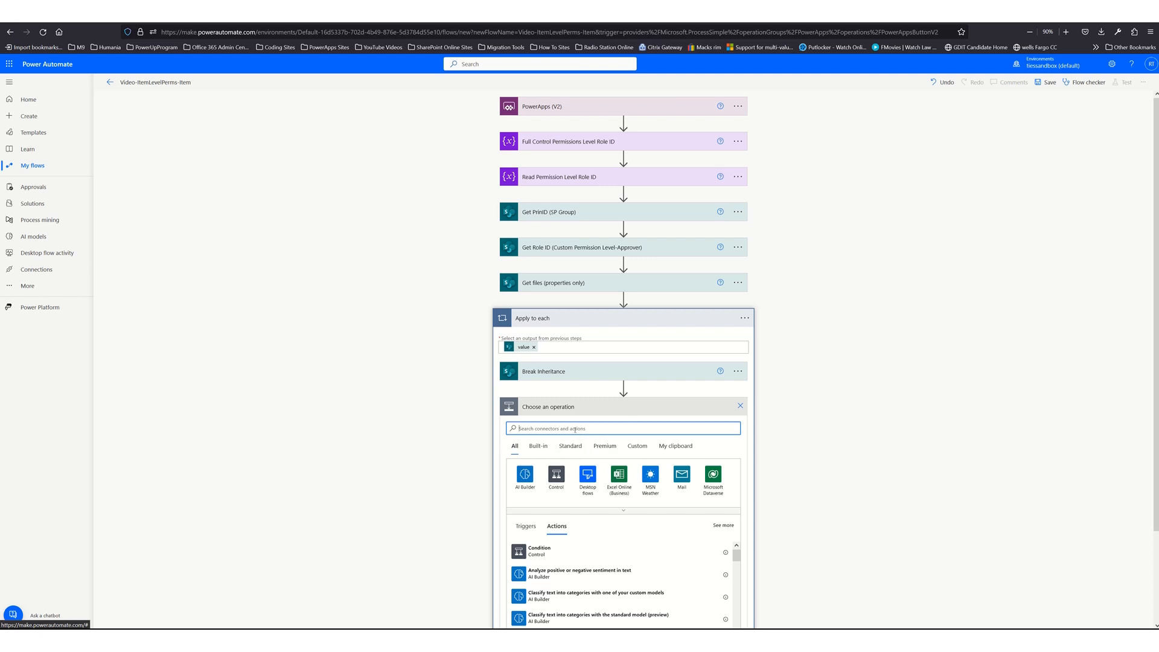
{"action": "type", "text": "http"}
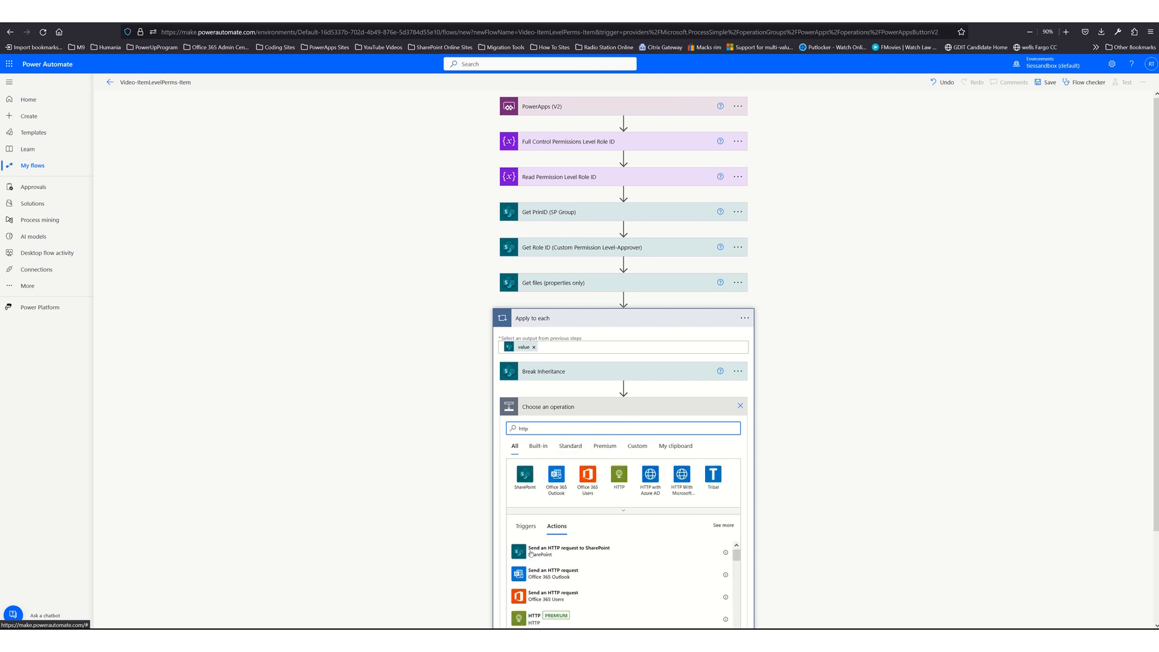
{"action": "left_click", "coordinate": [526, 553]}
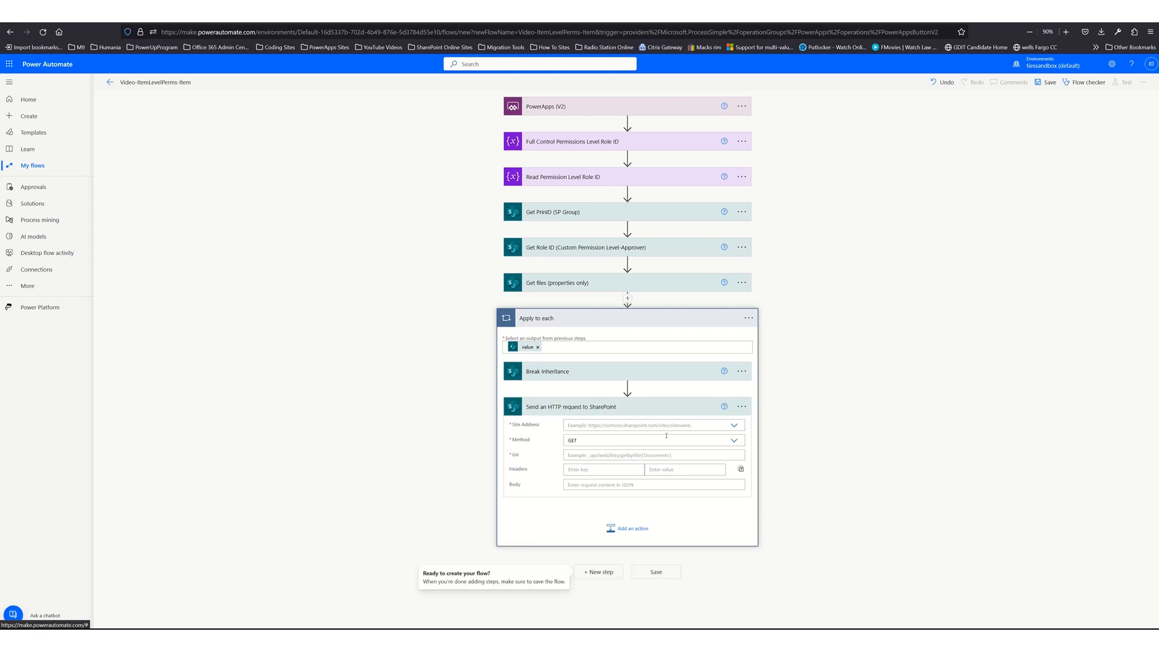
{"action": "left_click", "coordinate": [746, 408]}
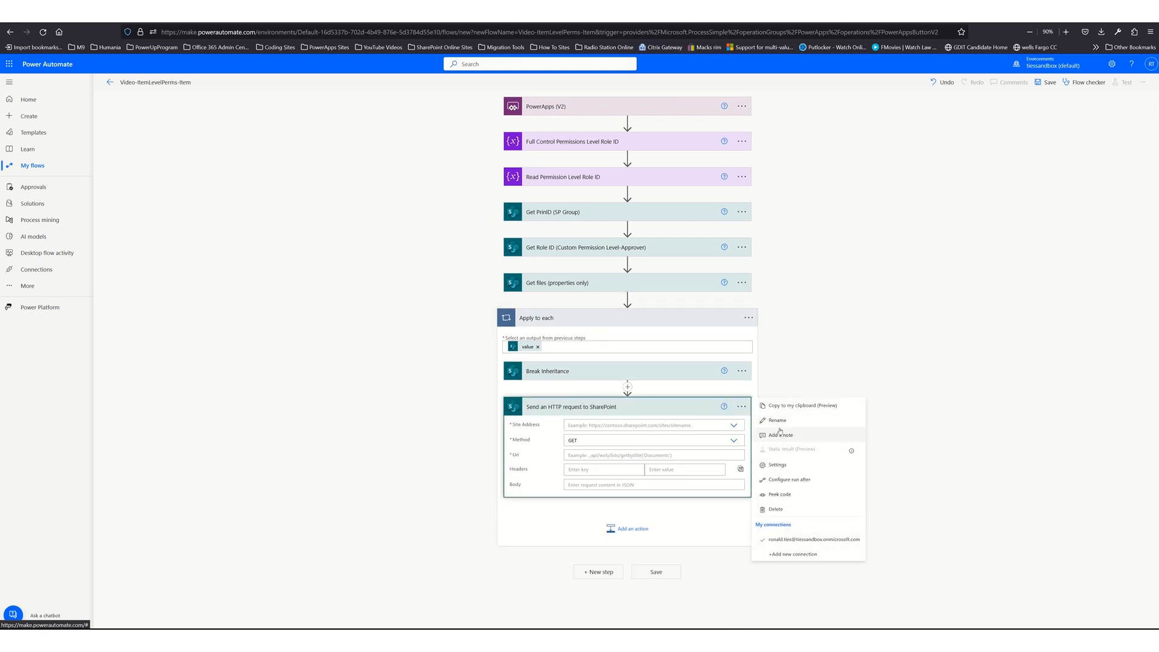
{"action": "left_click", "coordinate": [778, 420]}
{"action": "type", "text": "I"}
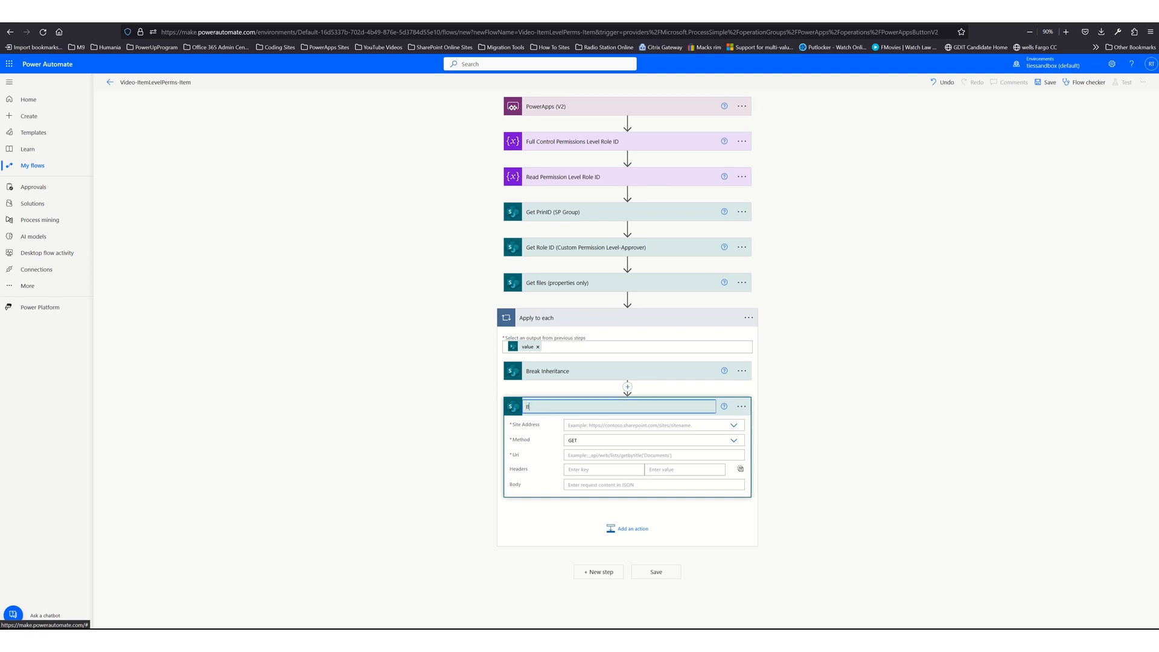
{"action": "type", "text": "f Group exist"}
- Set the If Group exist site address to a custom value using the trigger's SiteURL input
{"action": "left_click", "coordinate": [734, 426]}
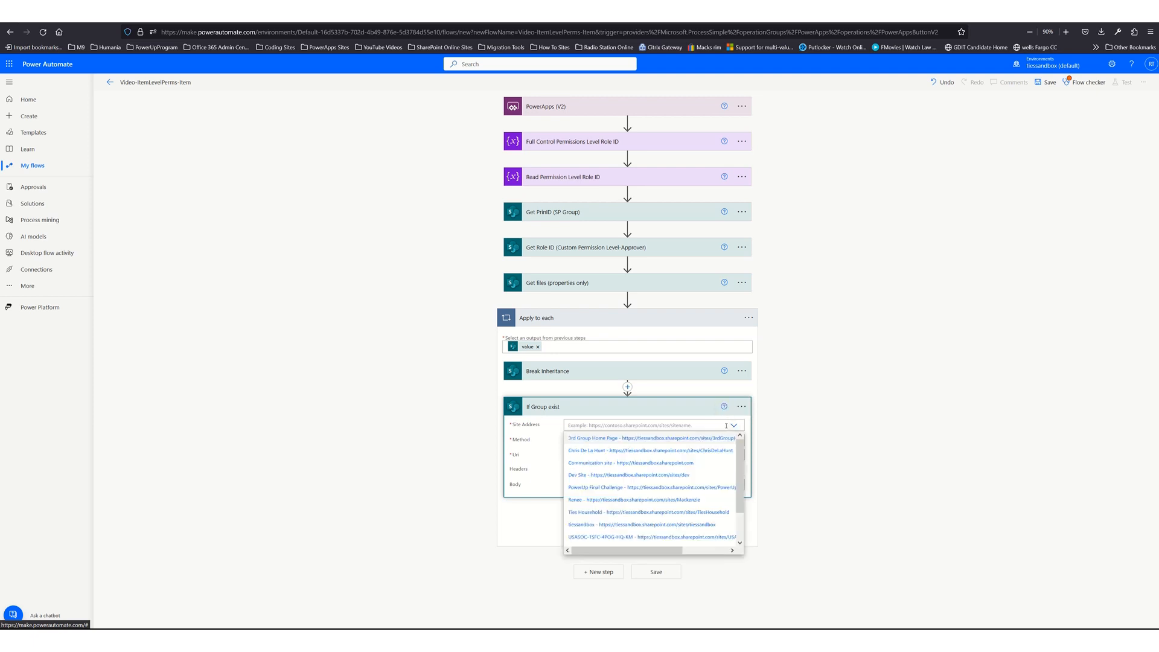
{"action": "scroll", "coordinate": [692, 551], "scroll_direction": "down", "scroll_amount": 2}
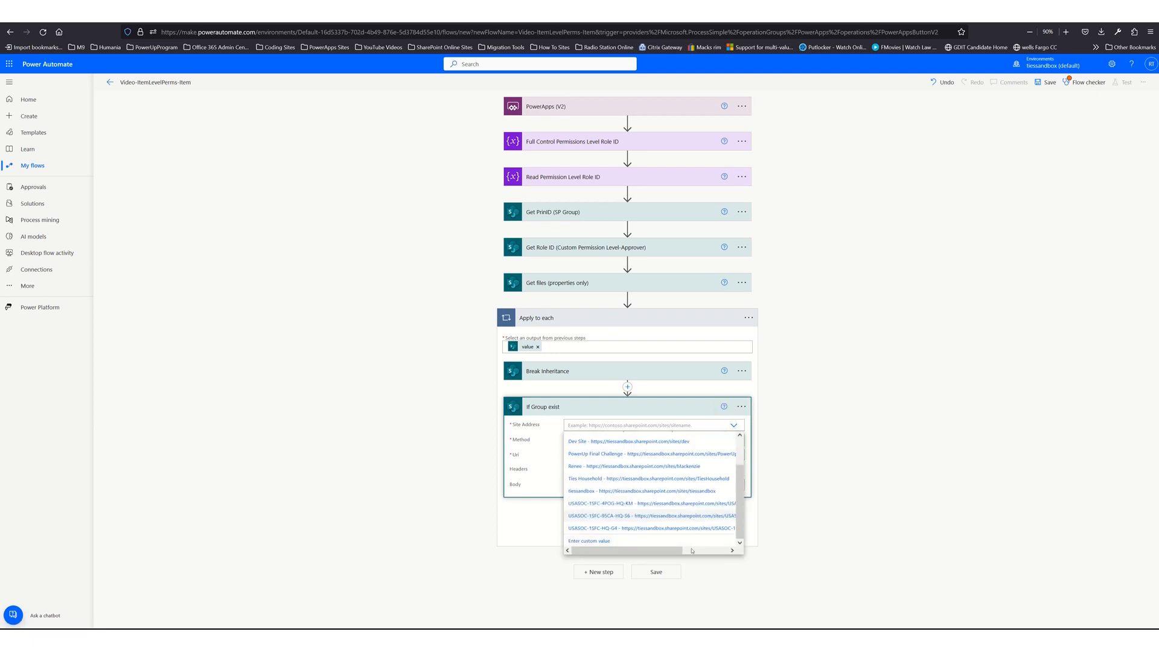
{"action": "left_click", "coordinate": [661, 542]}
{"action": "scroll", "coordinate": [828, 548], "scroll_direction": "down", "scroll_amount": 4}
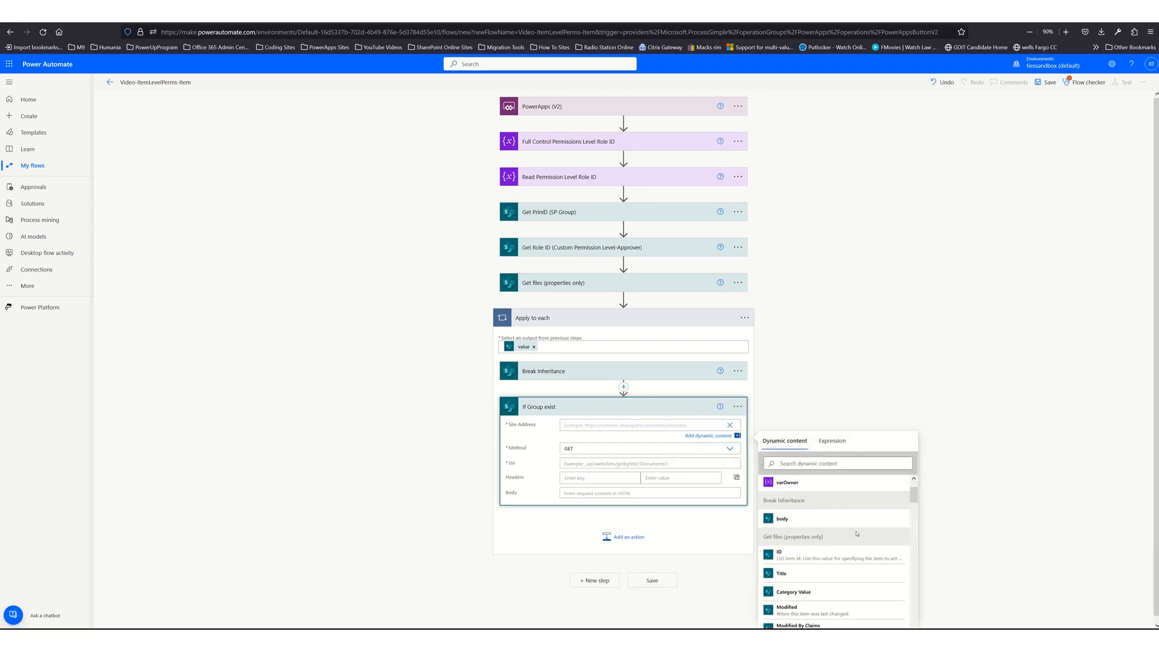
{"action": "scroll", "coordinate": [919, 573], "scroll_direction": "down", "scroll_amount": 5}
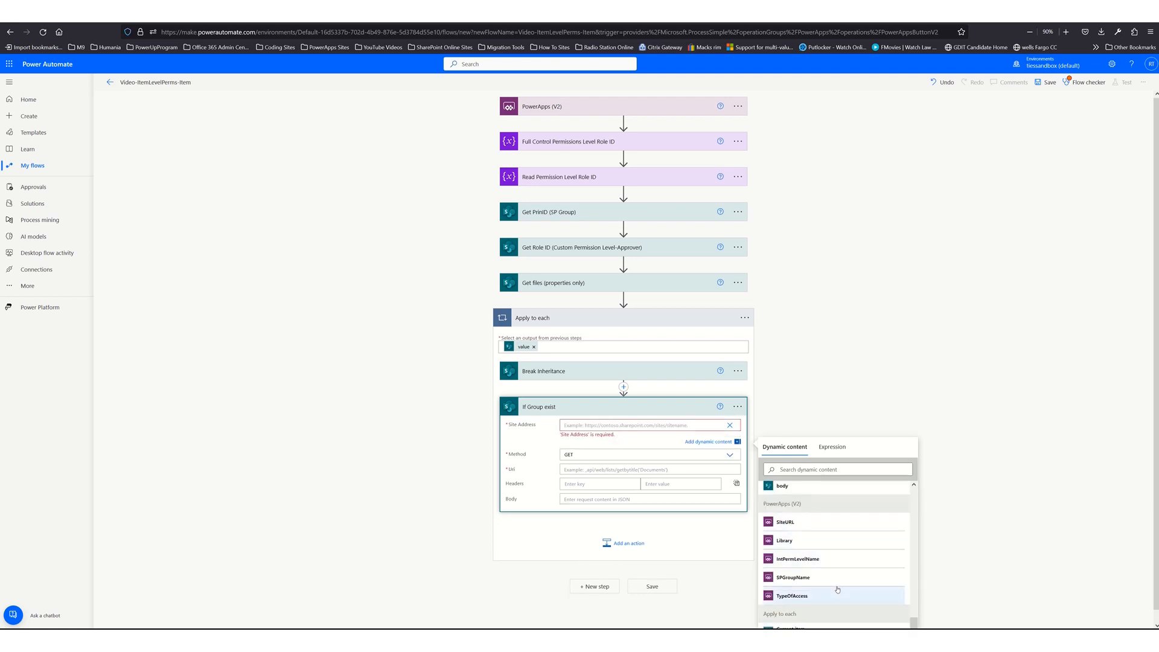
{"action": "scroll", "coordinate": [833, 589], "scroll_direction": "down", "scroll_amount": 1}
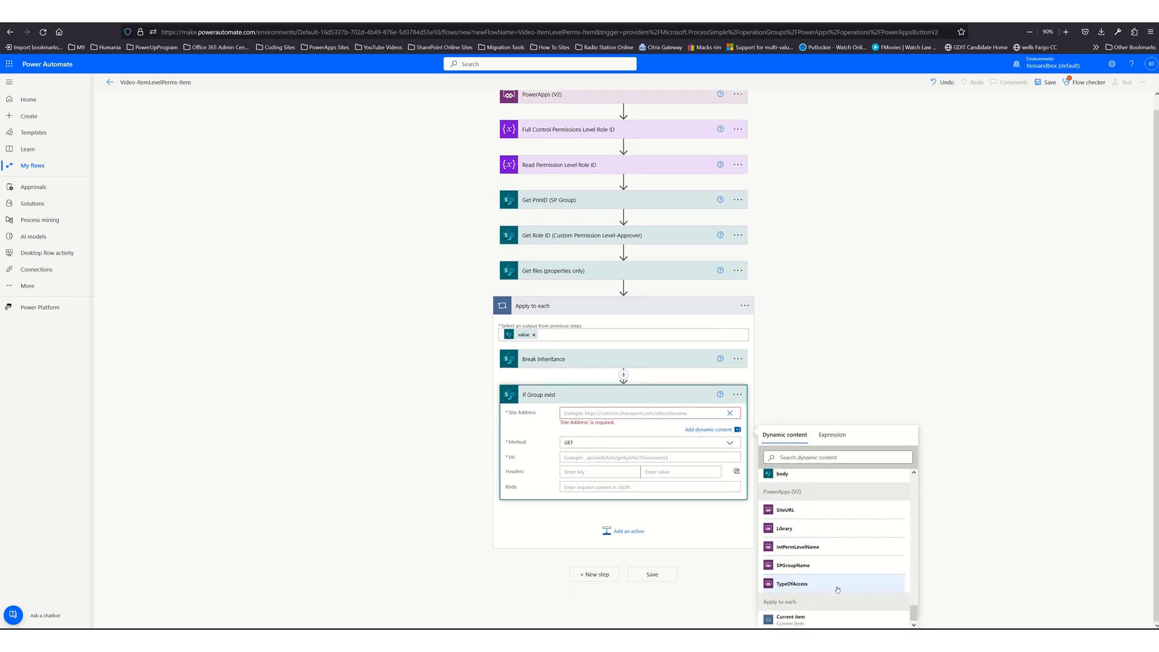
{"action": "left_click", "coordinate": [794, 512]}
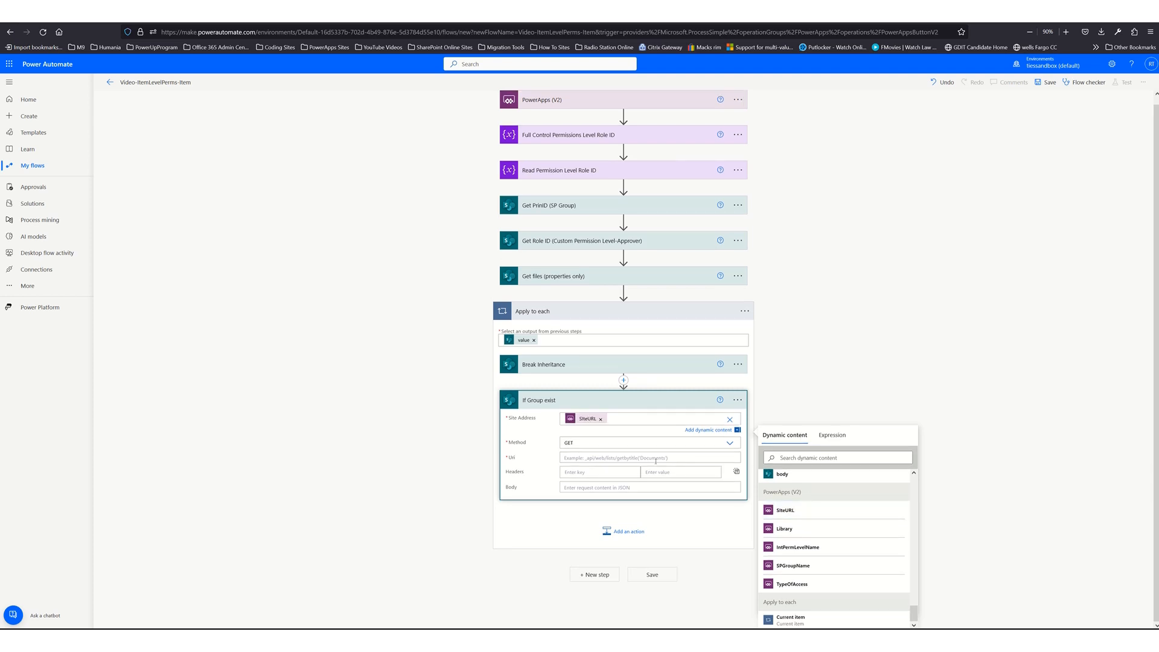
- Set If Group exist to method GET with Uri _api/web/sitegroups?$select=Title&$filter=Title eq and the trigger's SPGroupName input in single quotes
{"action": "left_click", "coordinate": [622, 441]}
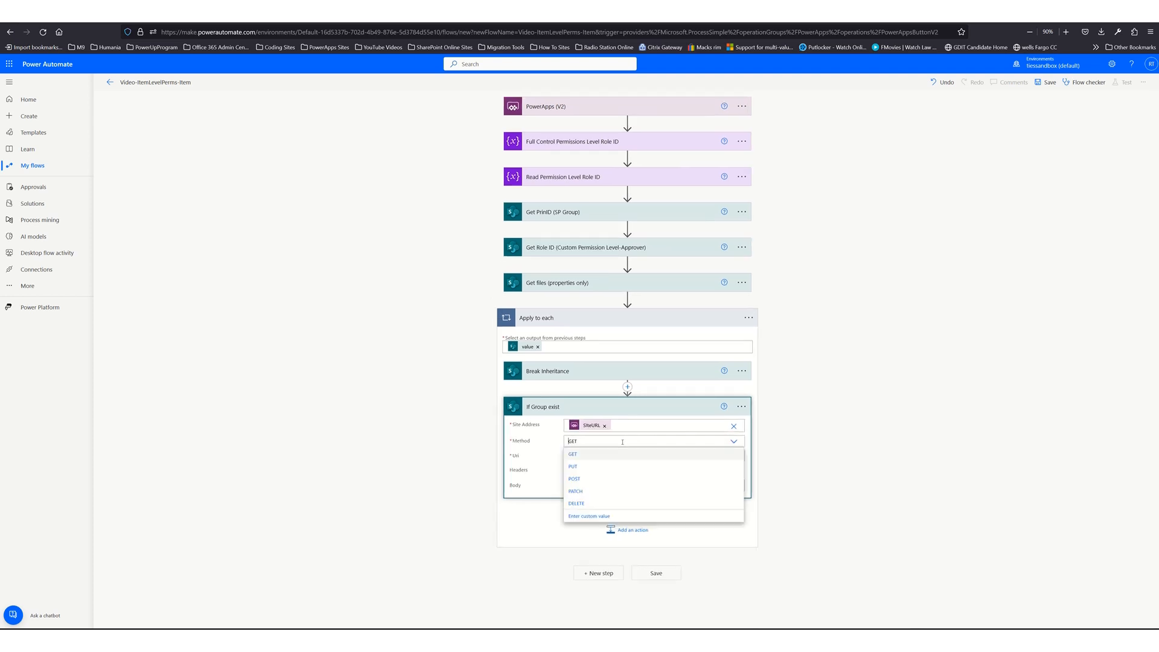
{"action": "left_click", "coordinate": [590, 455]}
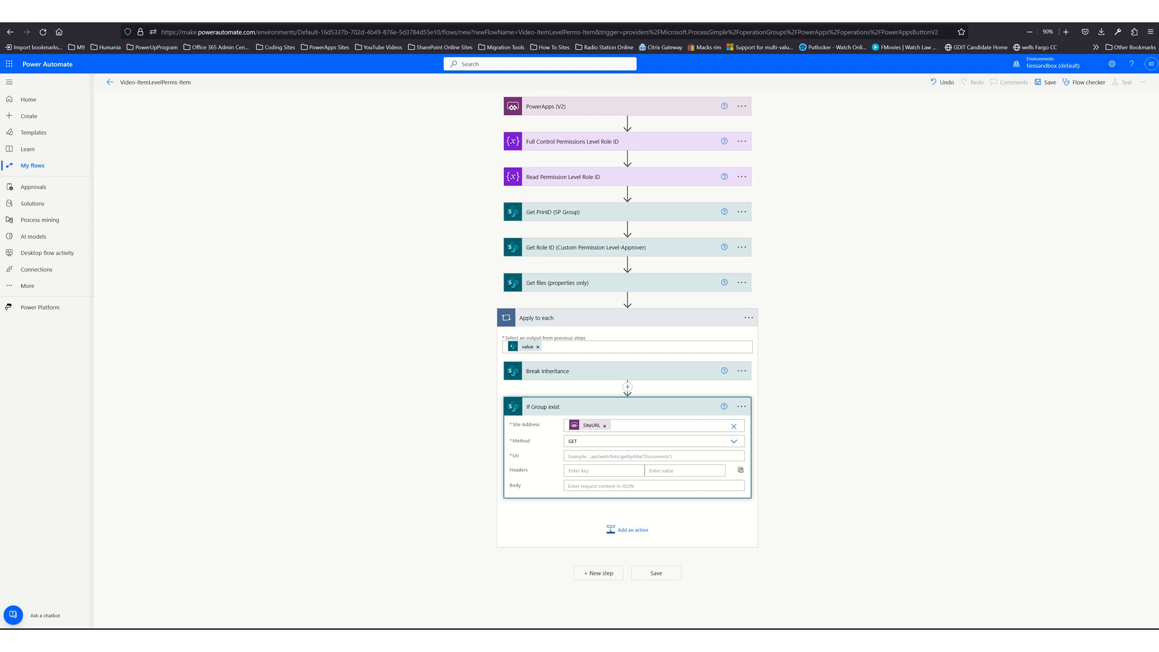
{"action": "left_click", "coordinate": [597, 457]}
{"action": "type", "text": "_api/web/sitegroups?$select=Title&$filter=Title eq"}
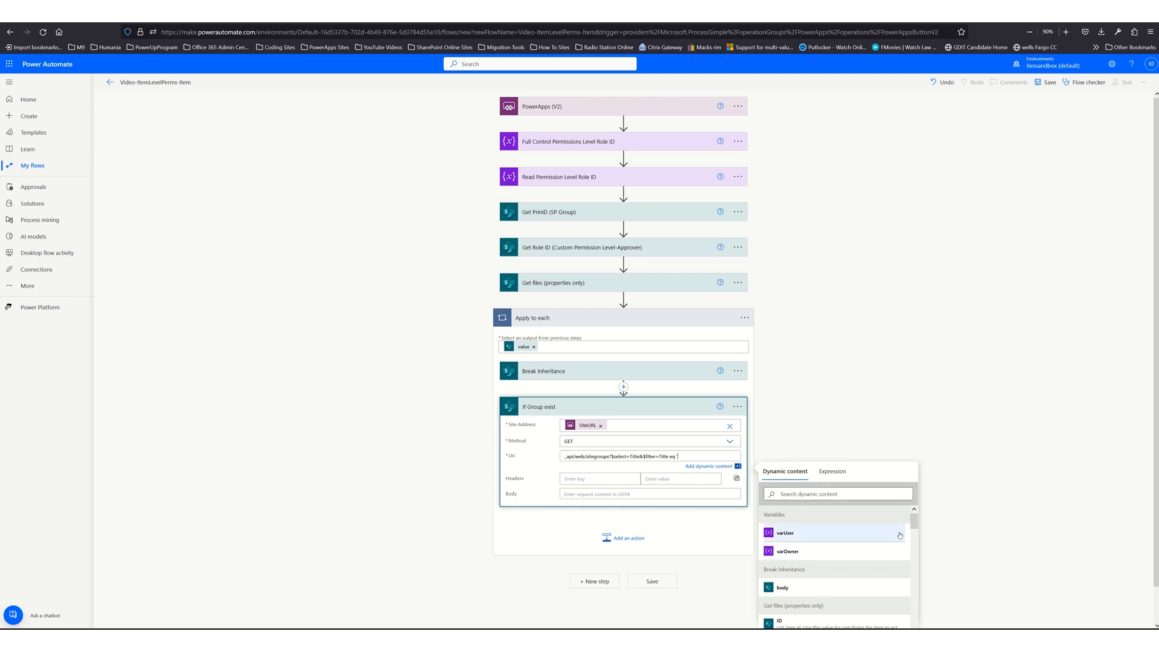
{"action": "left_click_drag", "start_coordinate": [914, 523], "coordinate": [914, 638]}
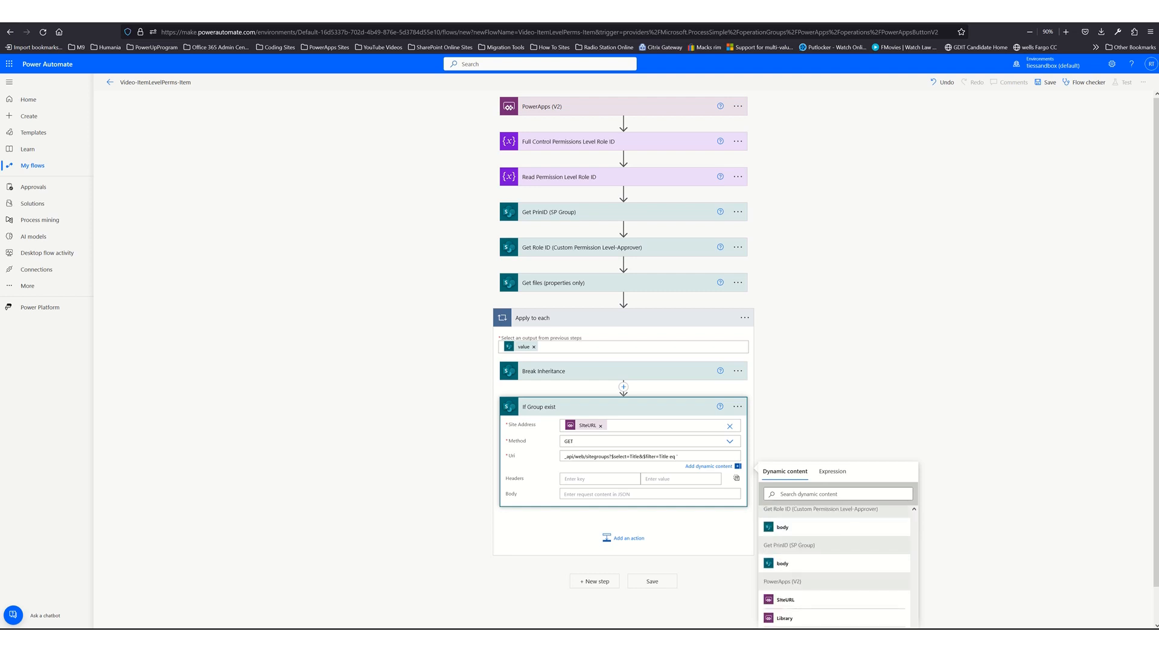
{"action": "scroll", "coordinate": [931, 574], "scroll_direction": "down", "scroll_amount": 1}
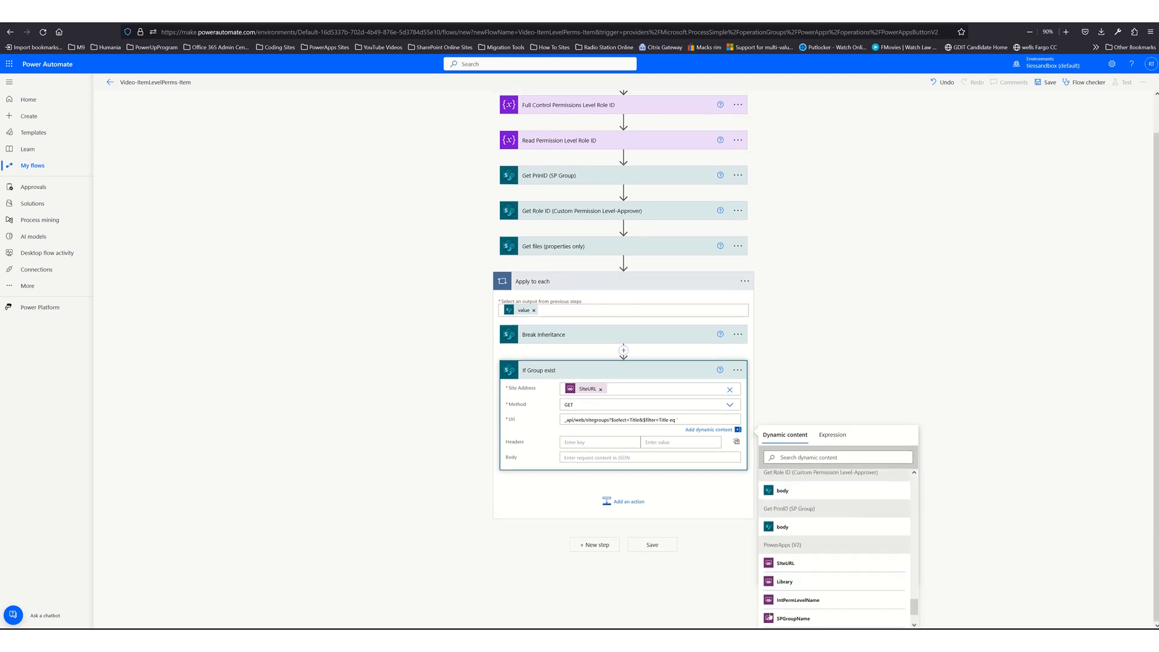
{"action": "left_click", "coordinate": [779, 618]}
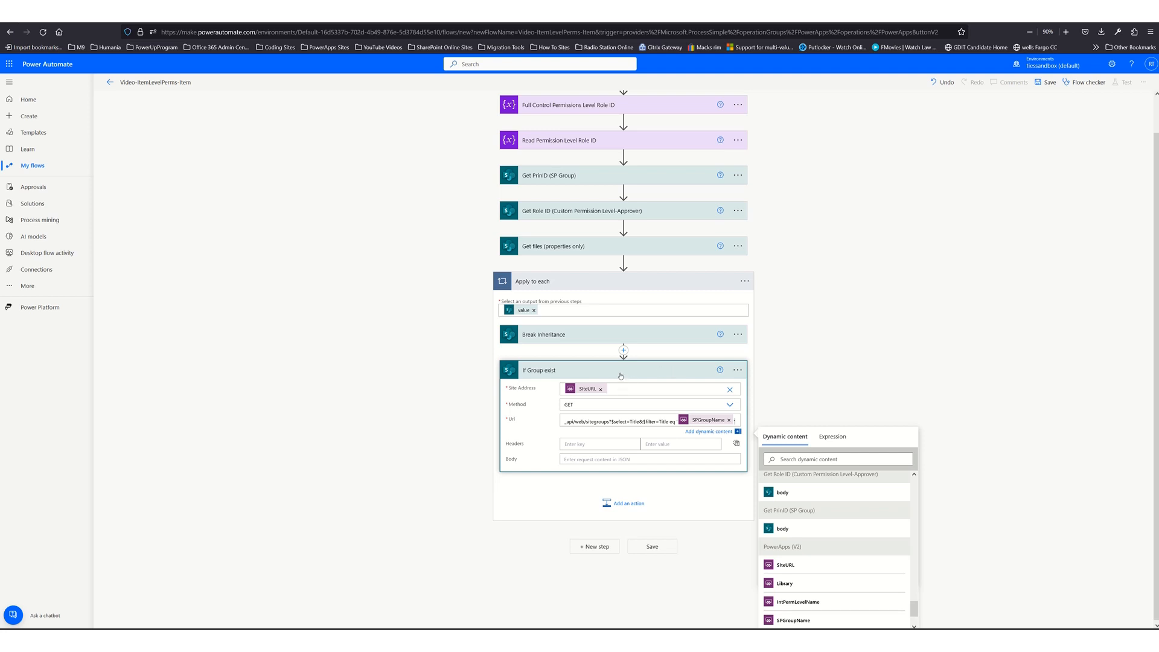
- Collapse the If Group exist card and add a Condition control after it inside Apply to each
{"action": "left_click", "coordinate": [620, 375]}
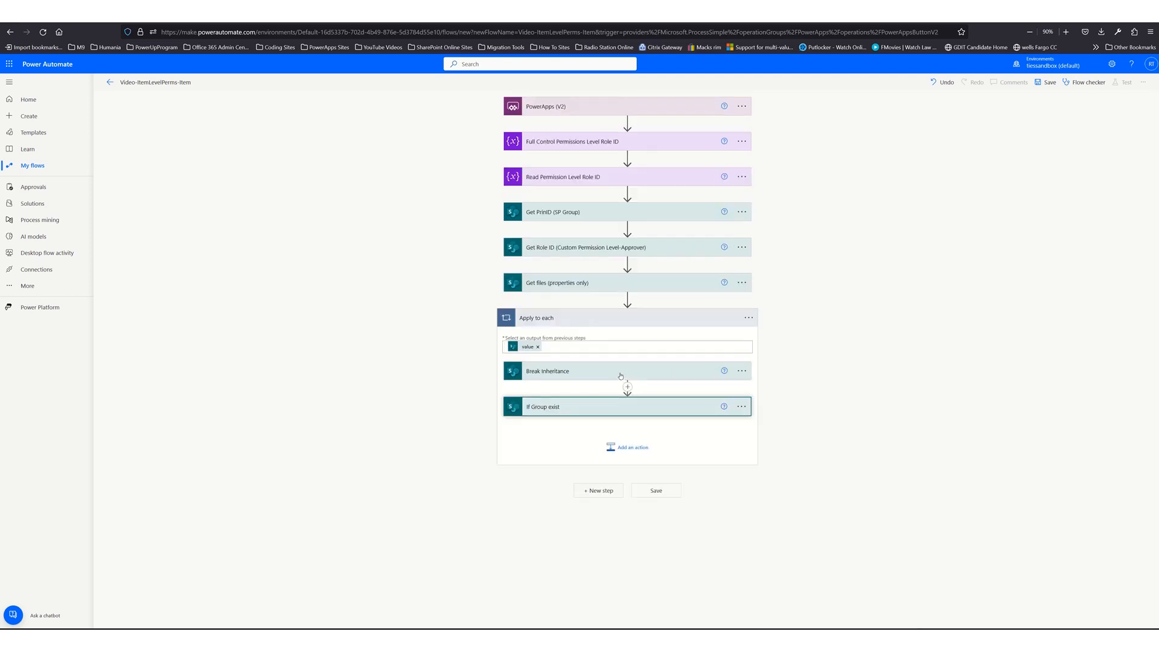
{"action": "left_click", "coordinate": [621, 448]}
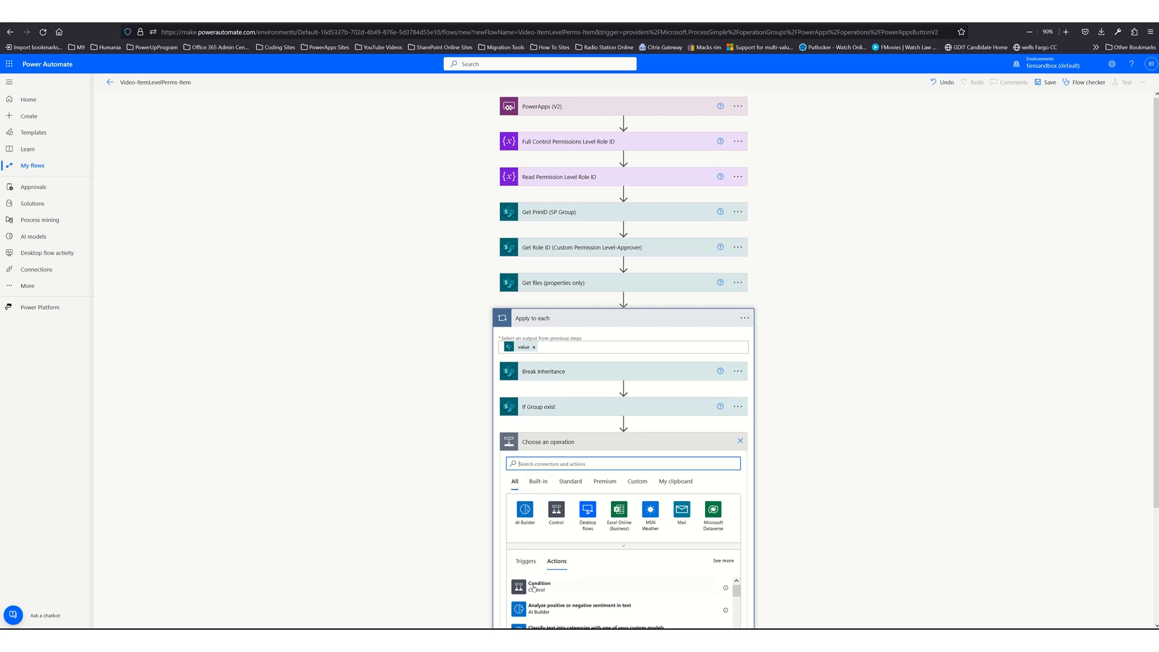
{"action": "left_click", "coordinate": [534, 588]}
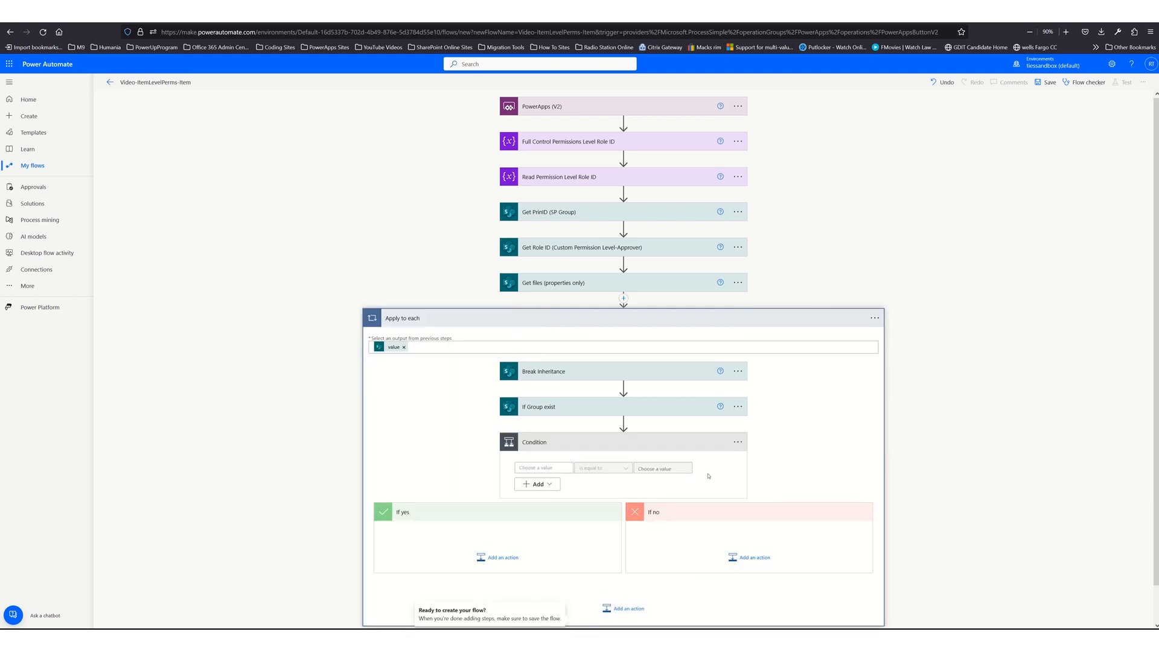
- Insert the If Group exist body output as the condition's first value and copy its reference
{"action": "left_click", "coordinate": [555, 468]}
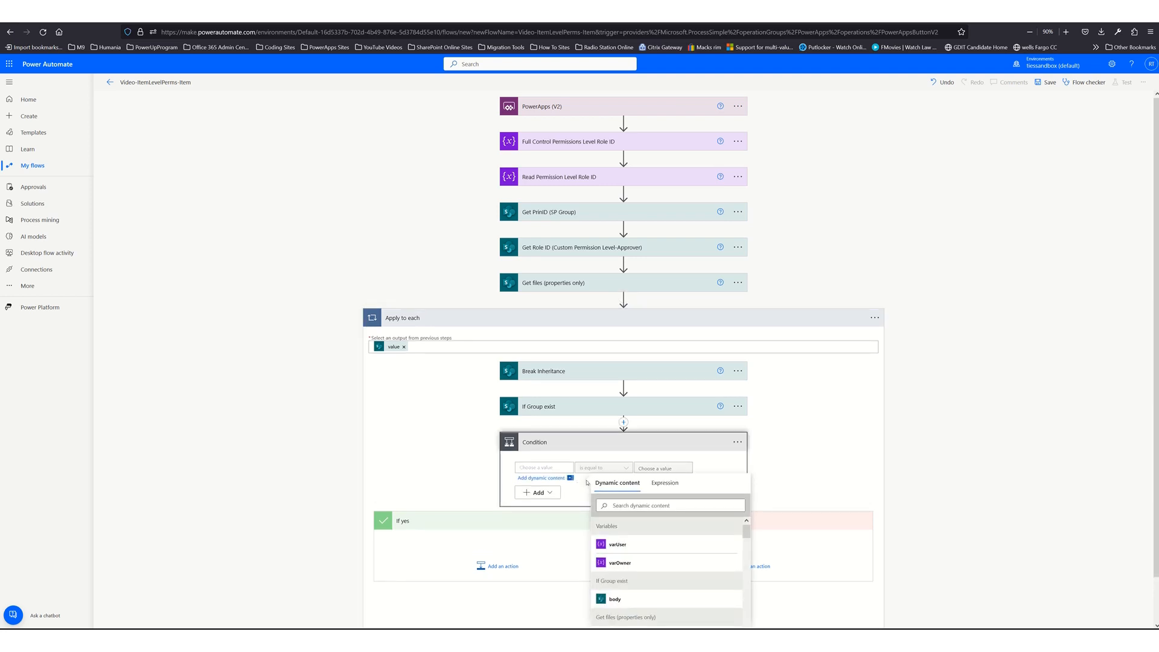
{"action": "left_click", "coordinate": [615, 600]}
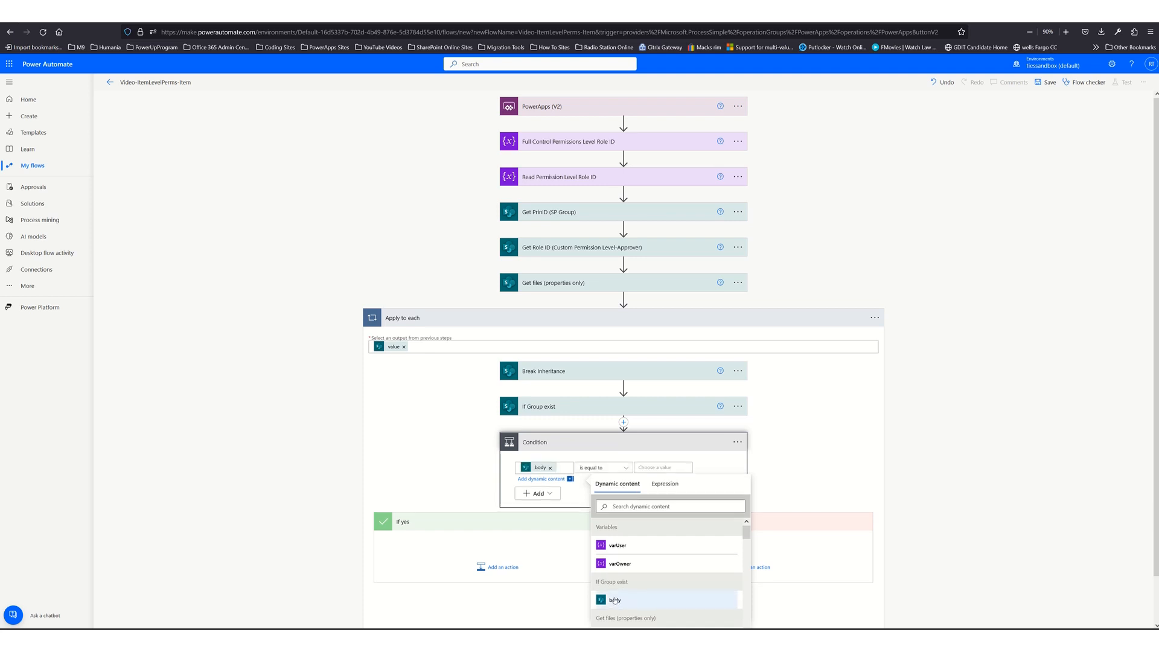
{"action": "double_click", "coordinate": [539, 468]}
{"action": "right_click", "coordinate": [539, 468]}
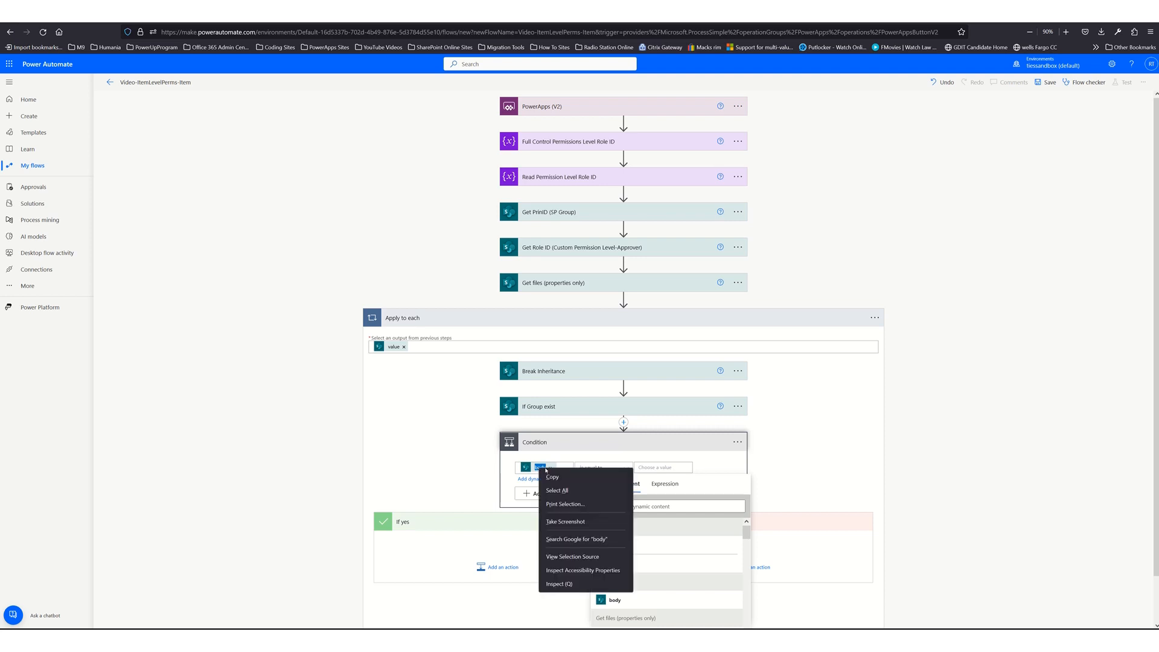
{"action": "left_click", "coordinate": [551, 477]}
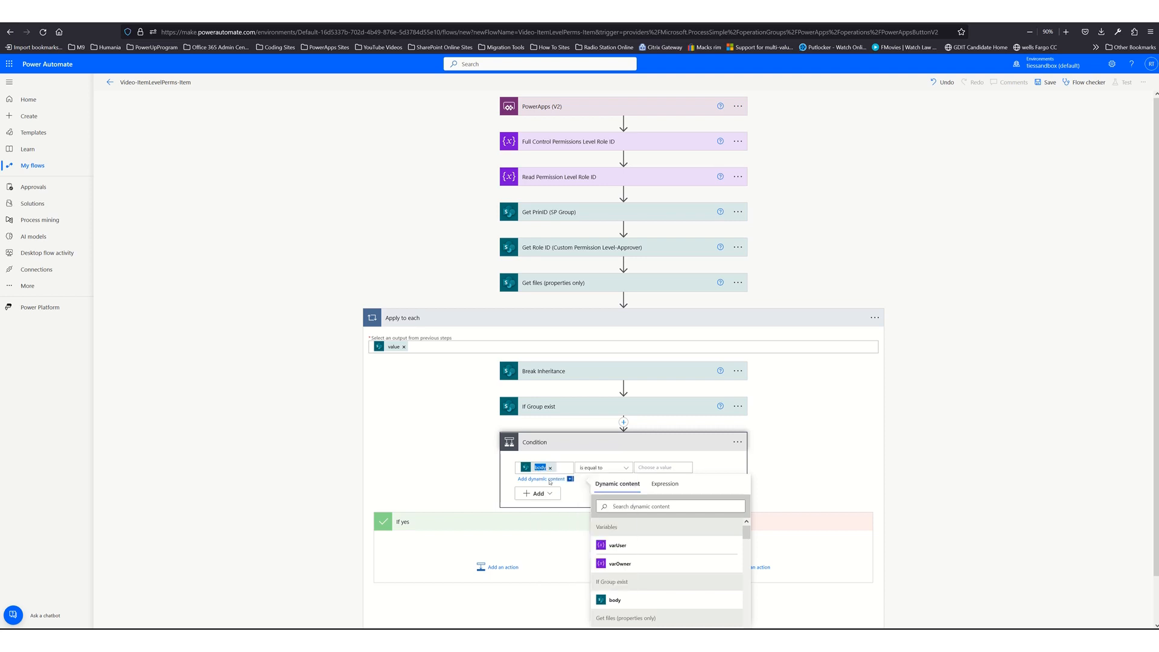
- Replace the condition's first value with the expression Length(body('If_Group_exist')?['d']['results'])
{"action": "left_click", "coordinate": [664, 483]}
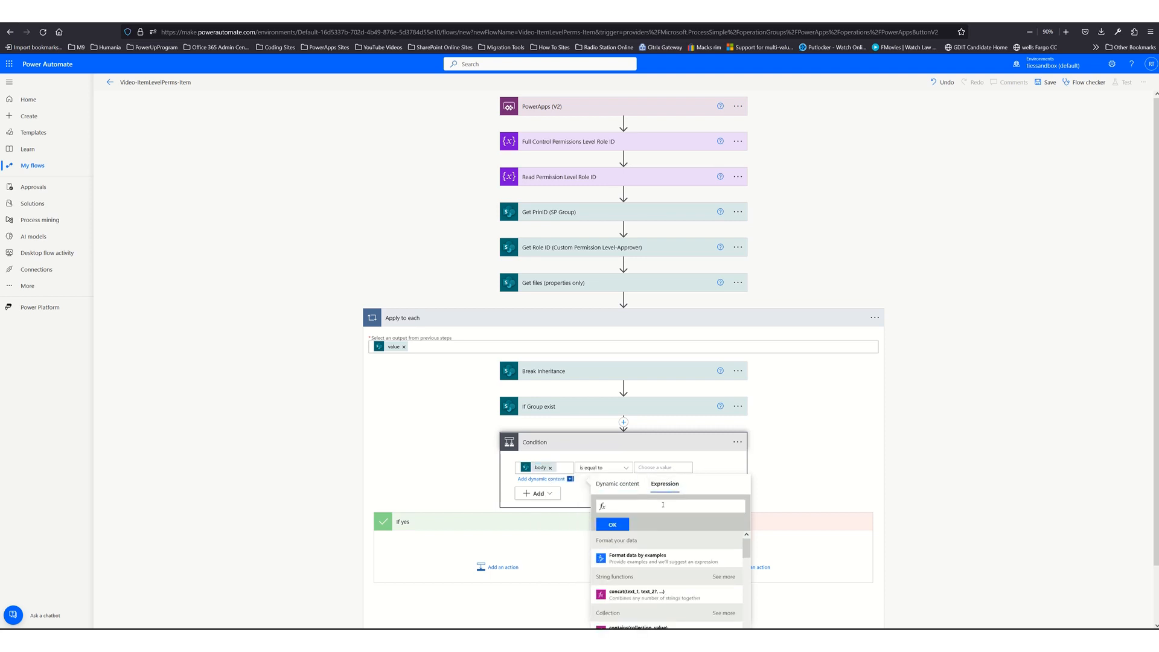
{"action": "type", "text": "@body('If_Group_exist')"}
{"action": "key", "text": "Home"}
{"action": "key", "text": "Delete"}
{"action": "type", "text": "['d']['results"}
{"action": "type", "text": "Length("}
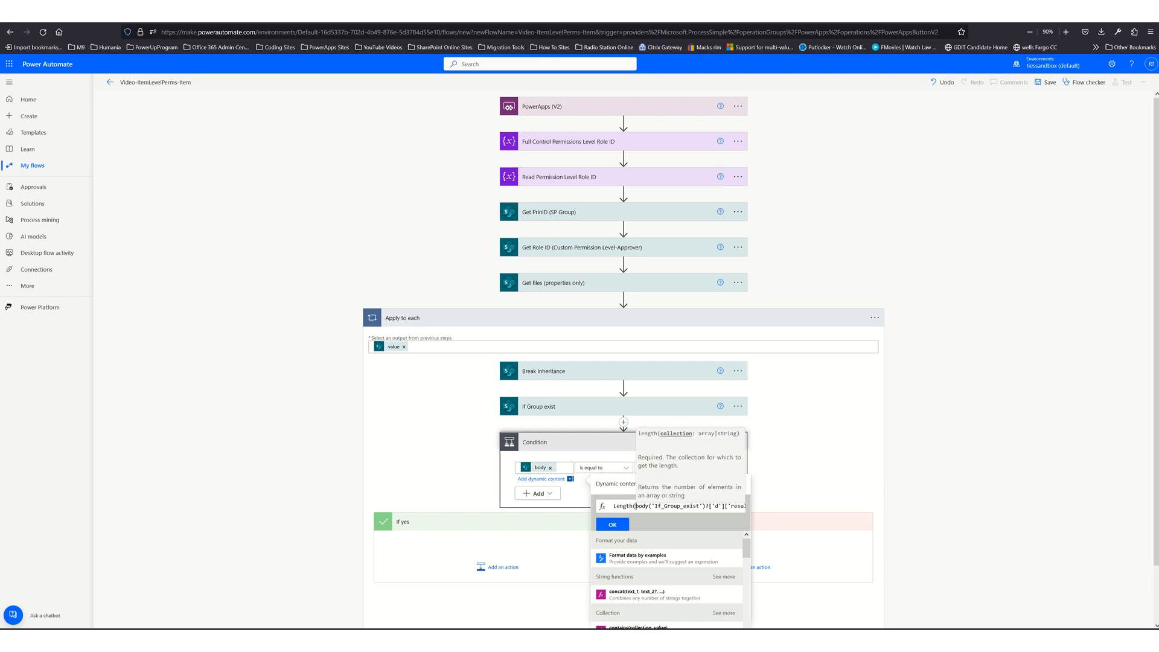
{"action": "key", "text": "End"}
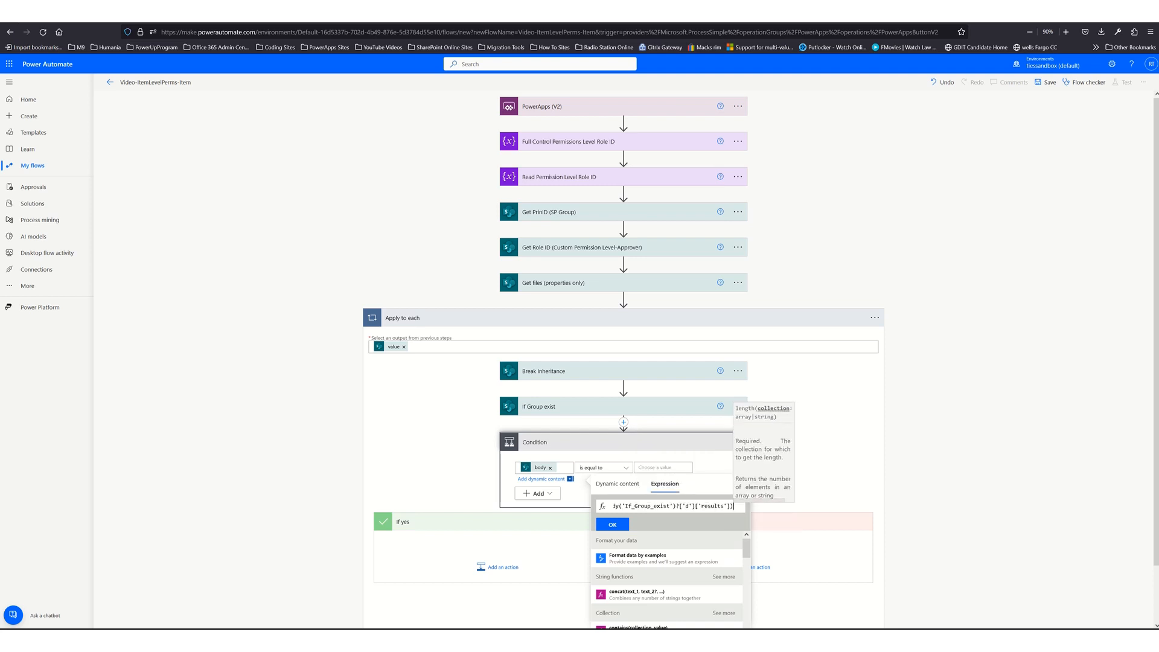
{"action": "type", "text": ")"}
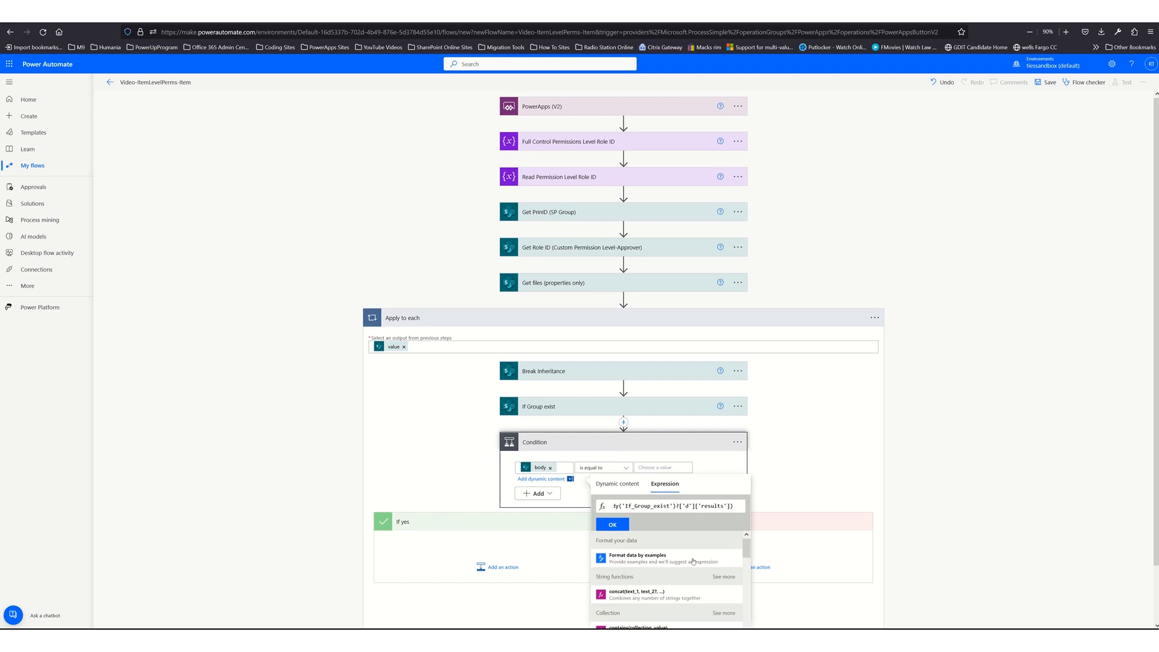
{"action": "left_click", "coordinate": [612, 525]}
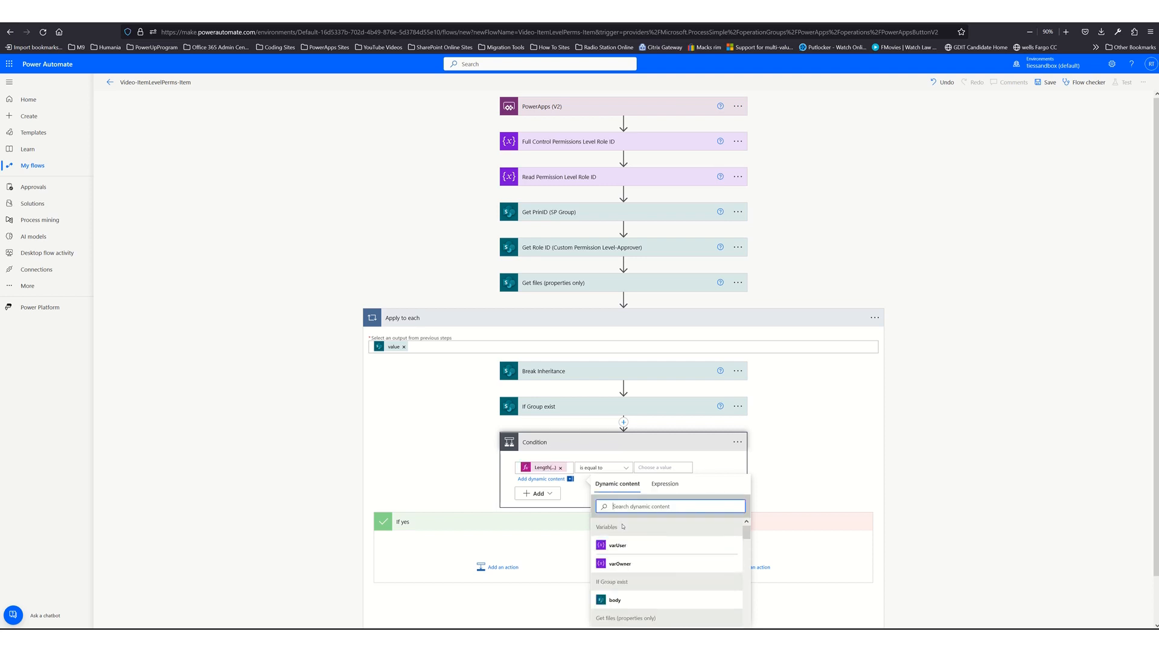
- Set the condition's operator to is not equal to and its comparison value to 0
{"action": "left_click", "coordinate": [595, 468]}
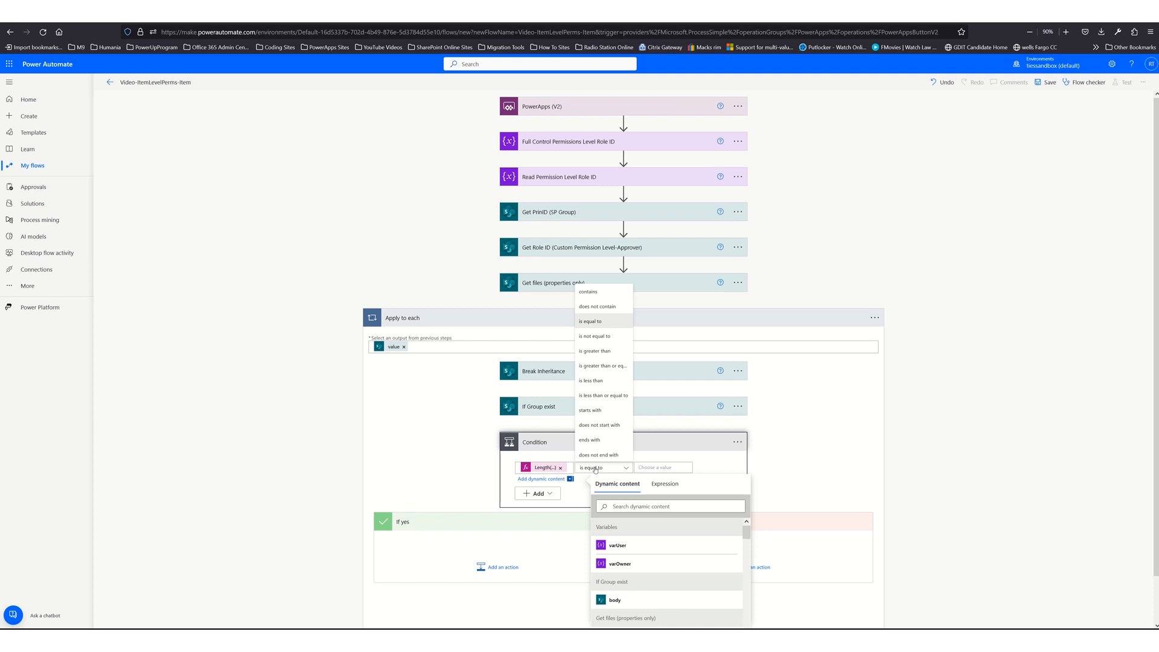
{"action": "left_click", "coordinate": [591, 336]}
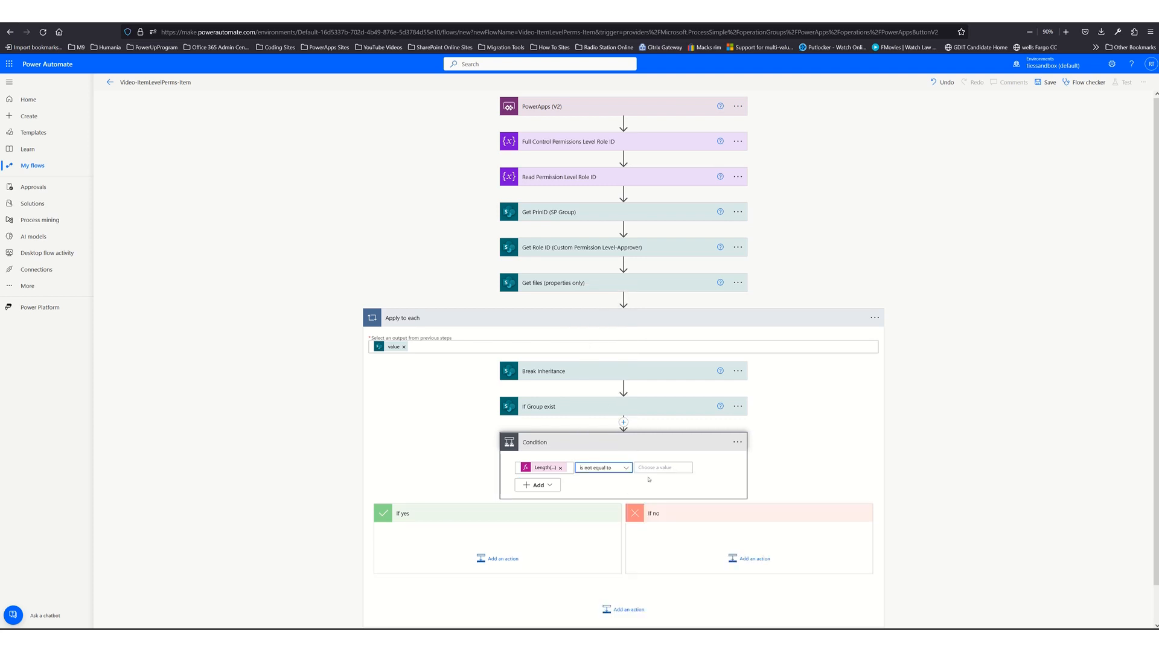
{"action": "left_click", "coordinate": [654, 468]}
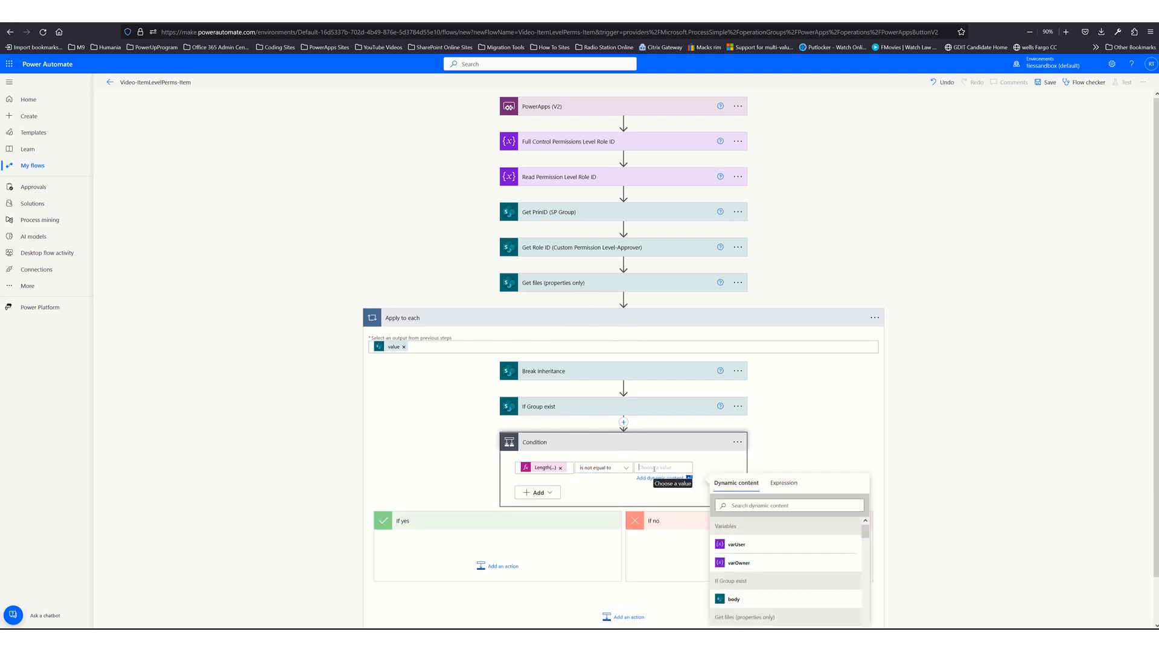
{"action": "type", "text": "0"}
{"action": "left_click", "coordinate": [798, 447]}
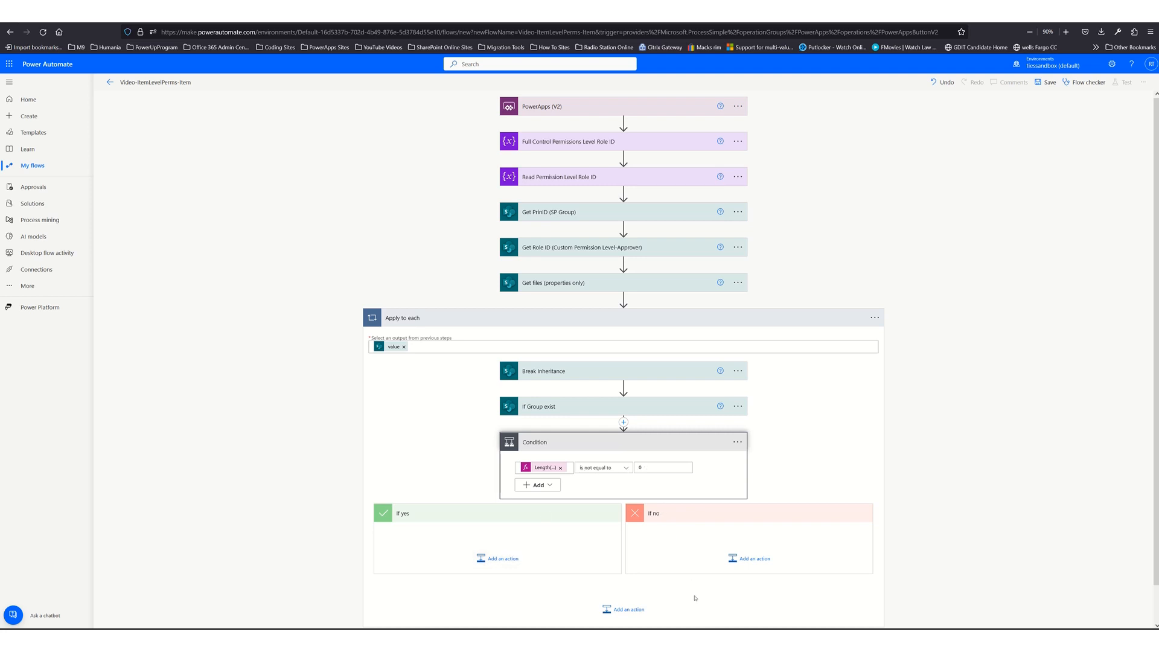
- Add the copied Remove Owner Permission from SP Group action from the clipboard to the If yes branch
{"action": "left_click", "coordinate": [501, 564]}
{"action": "scroll", "coordinate": [526, 566], "scroll_direction": "down", "scroll_amount": 4}
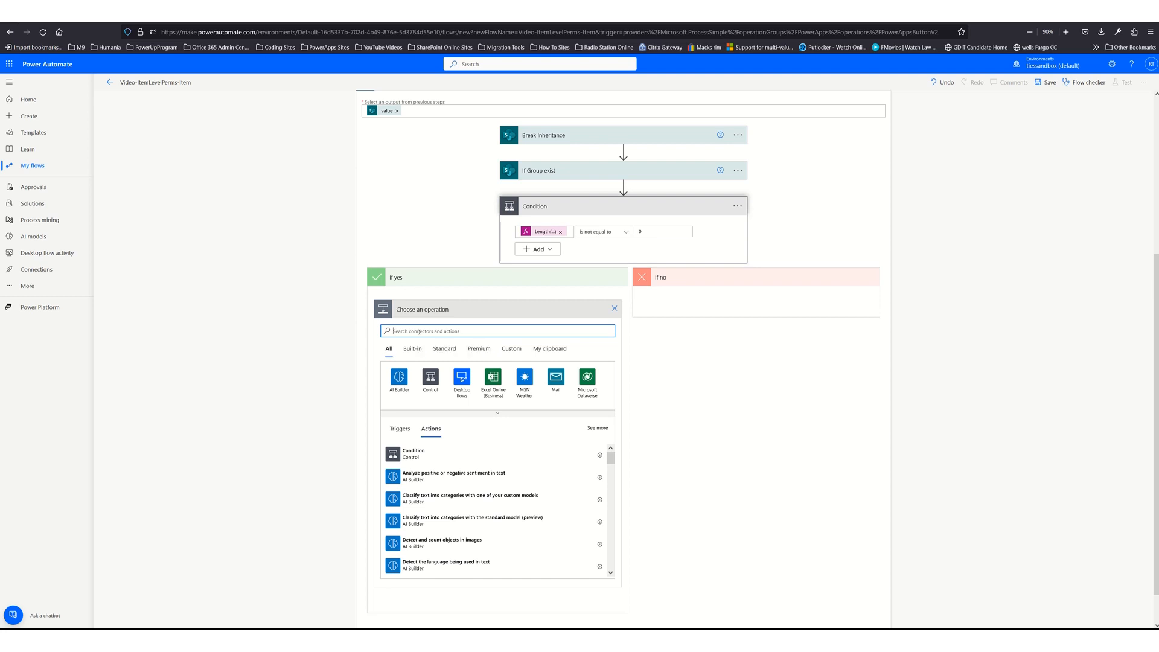
{"action": "type", "text": "http"}
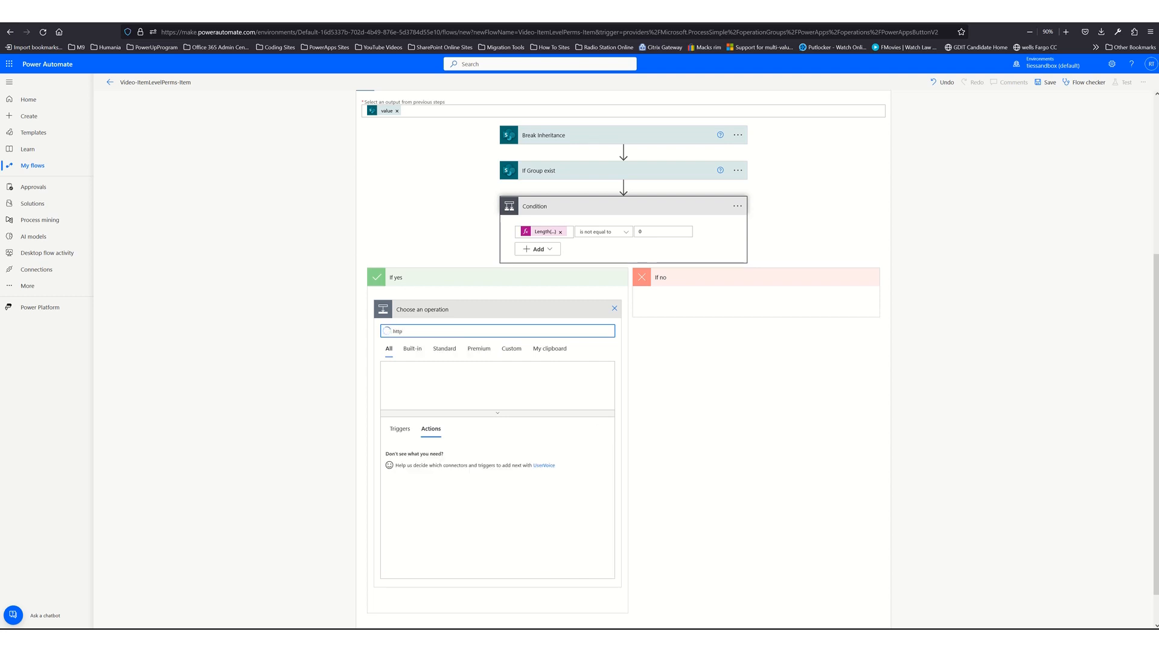
{"action": "left_click", "coordinate": [548, 350]}
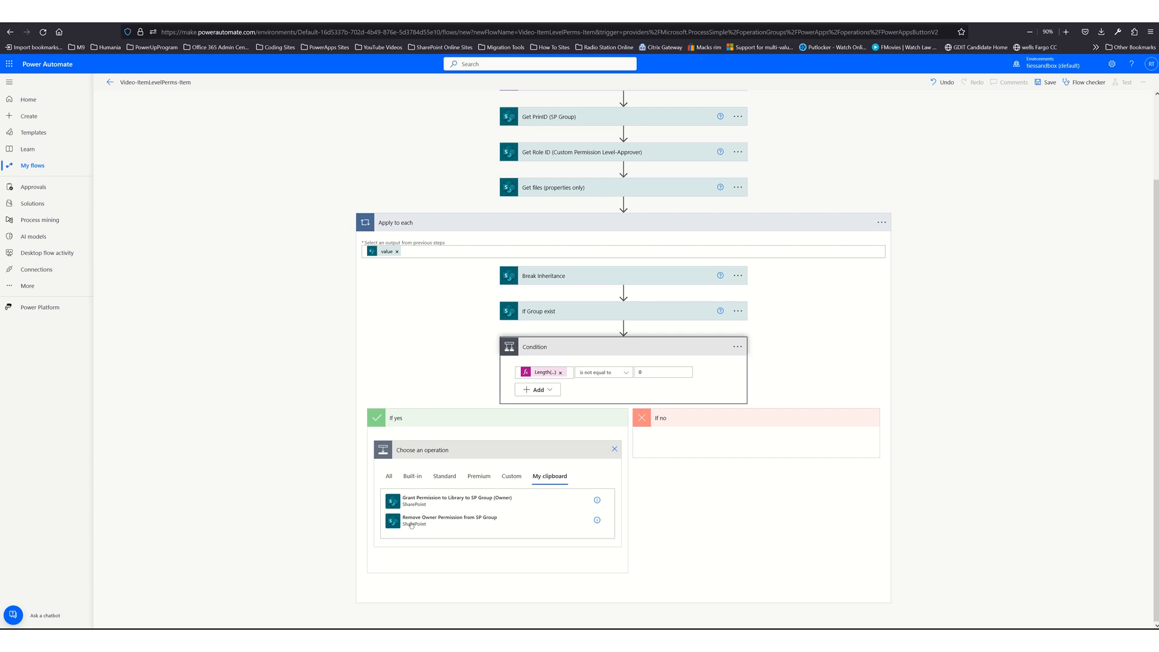
{"action": "left_click", "coordinate": [410, 523]}
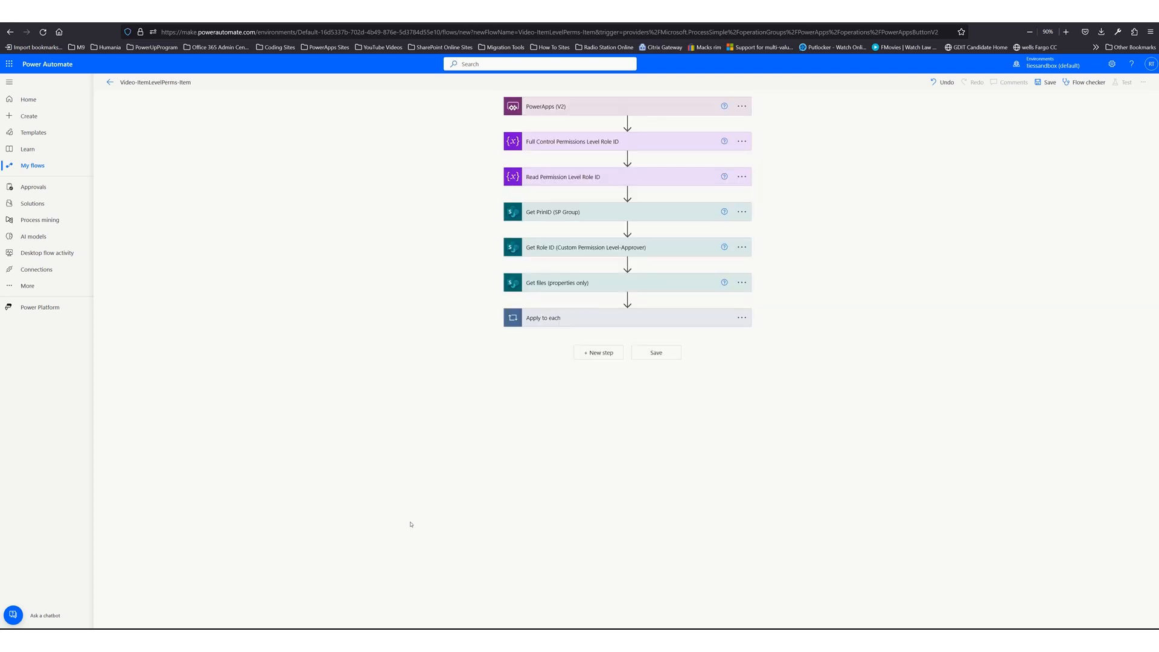
- Reopen the loop and condition and rename the pasted action as Remove Owner Permission from SP Group (Owner)
{"action": "left_click", "coordinate": [580, 319]}
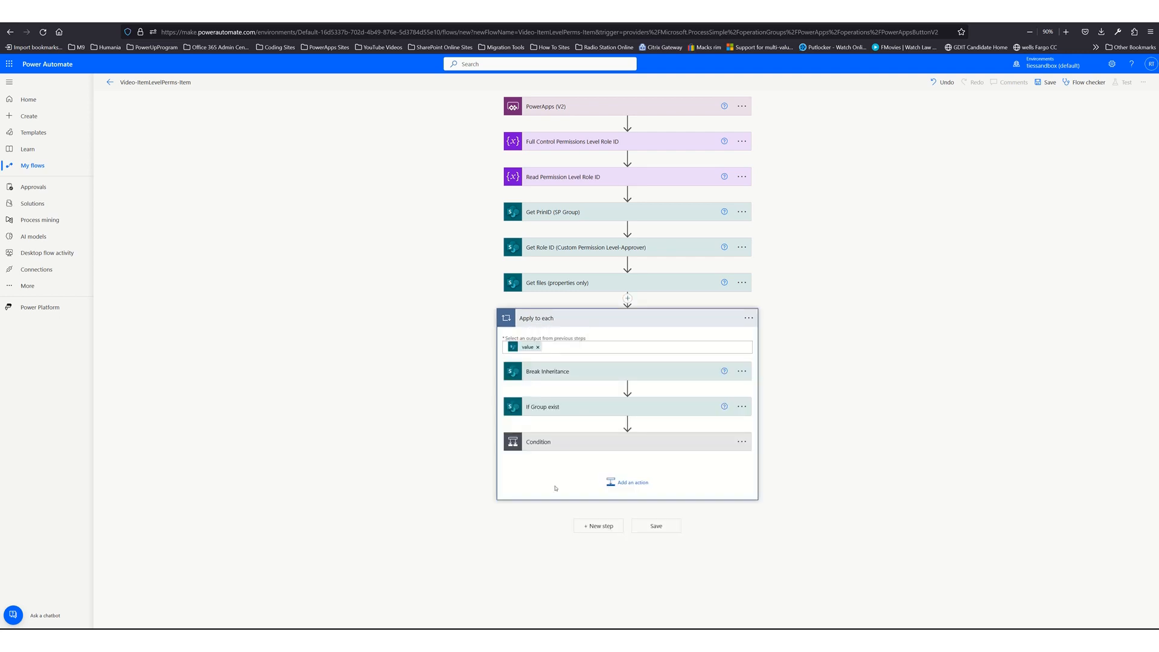
{"action": "left_click", "coordinate": [561, 443]}
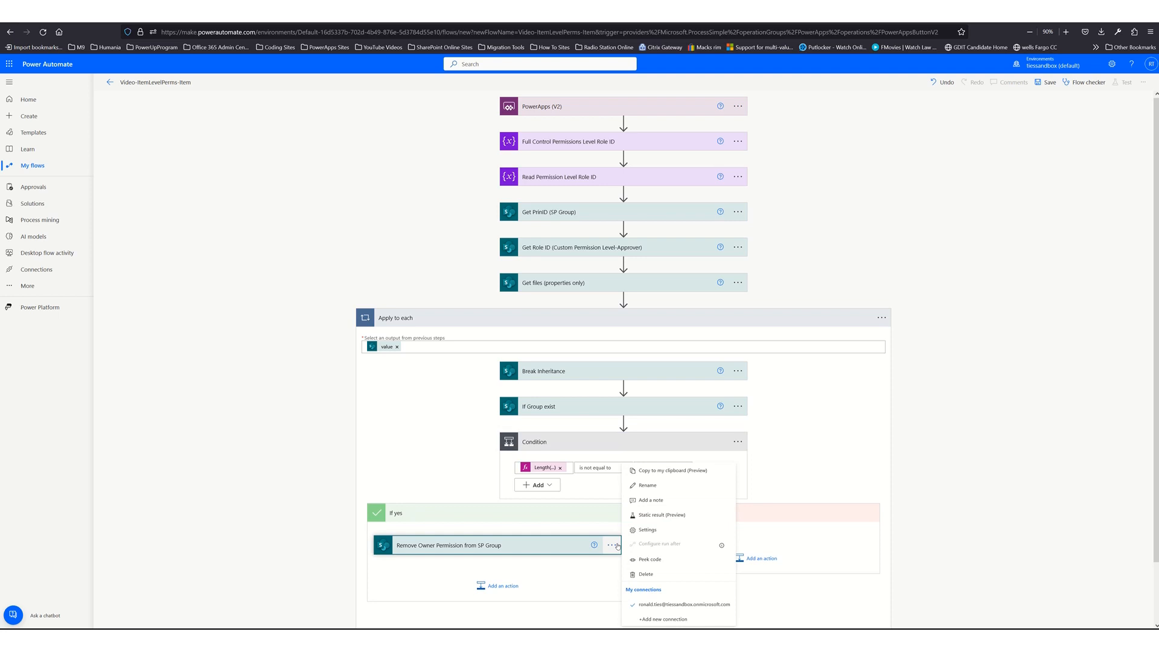
{"action": "left_click", "coordinate": [662, 485]}
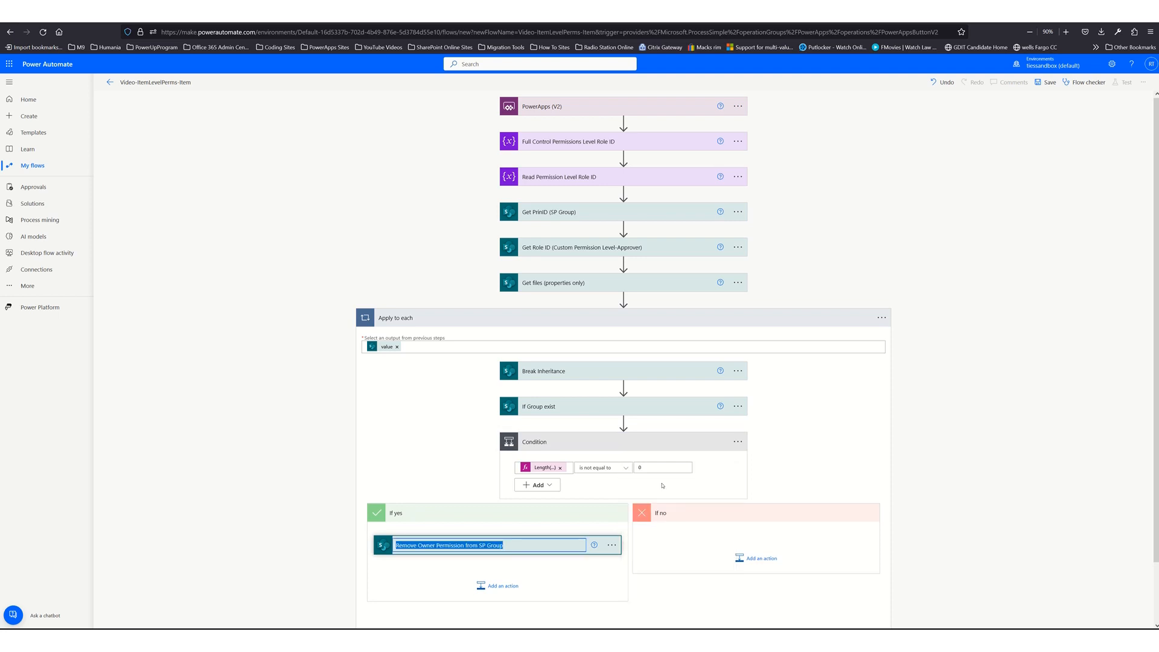
{"action": "left_click", "coordinate": [536, 544]}
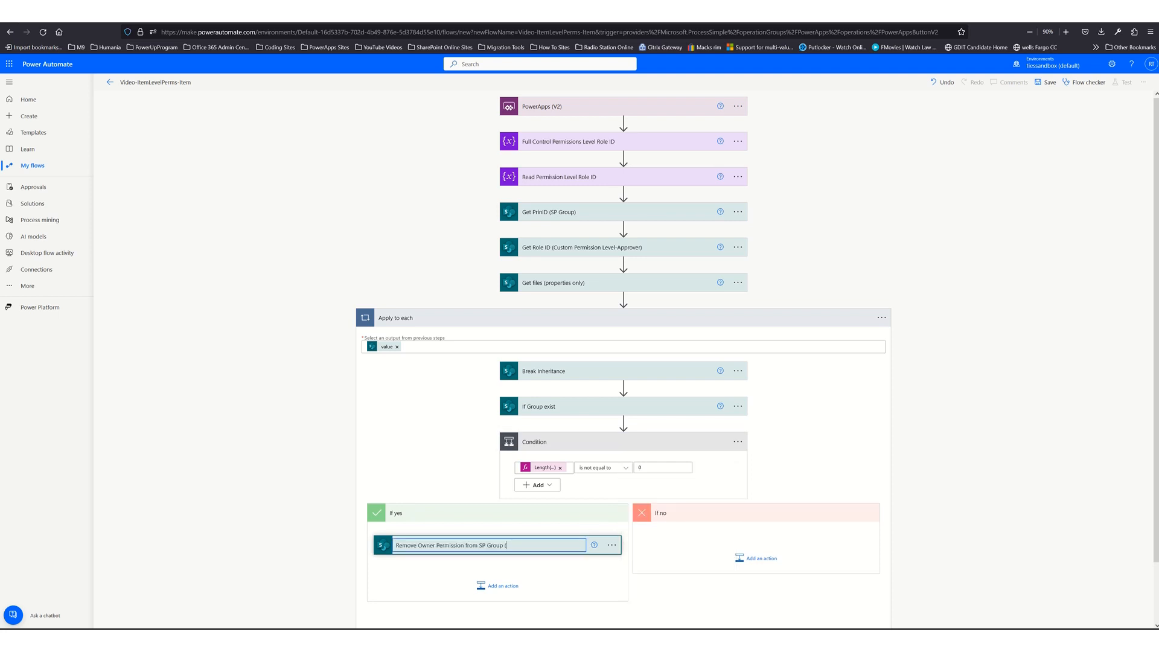
{"action": "type", "text": "(Owner"}
{"action": "key", "text": "Return"}
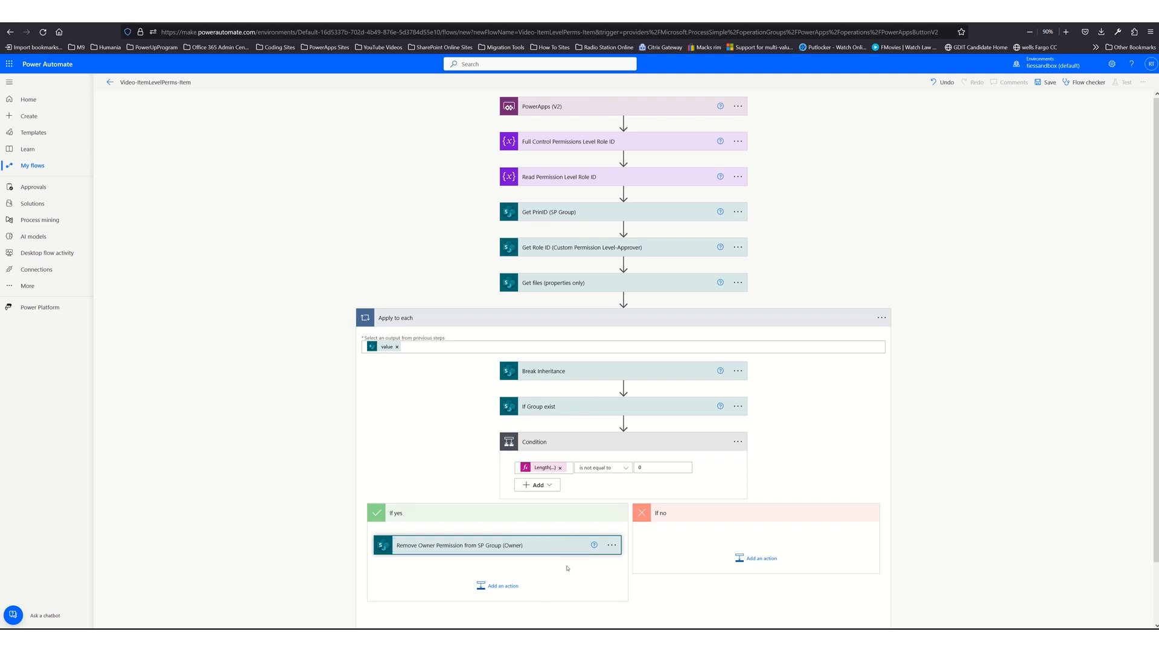
- Expand Remove Owner Permission from SP Group (Owner) and delete the d.id token from its Uri
{"action": "left_click", "coordinate": [557, 546]}
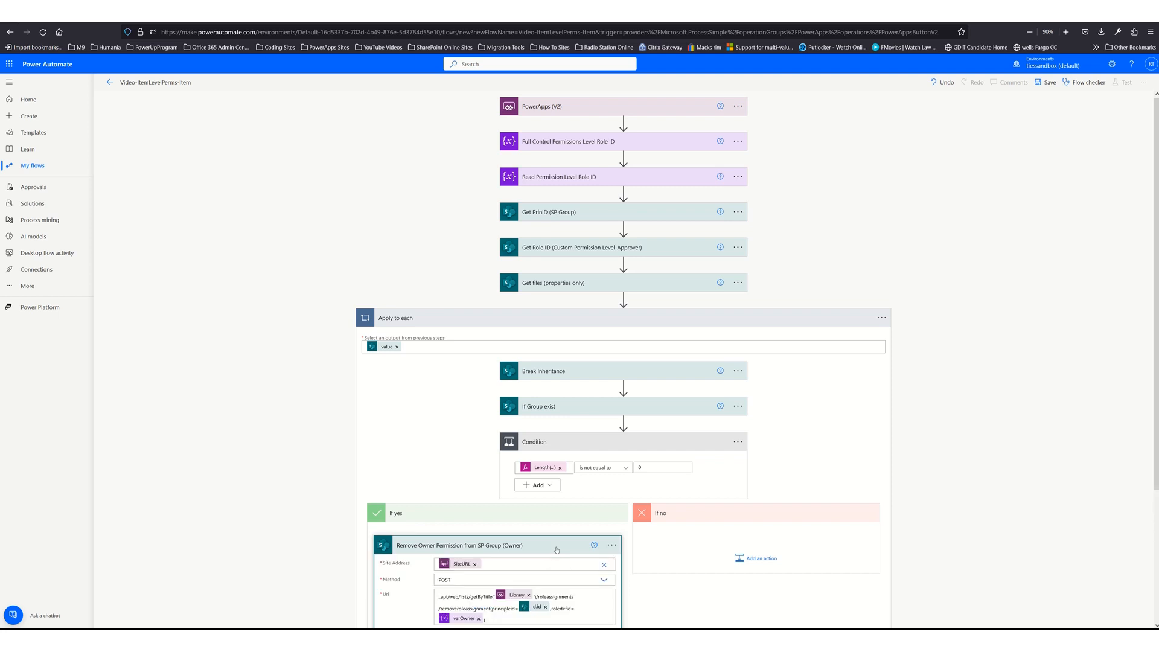
{"action": "scroll", "coordinate": [556, 549], "scroll_direction": "down", "scroll_amount": 3}
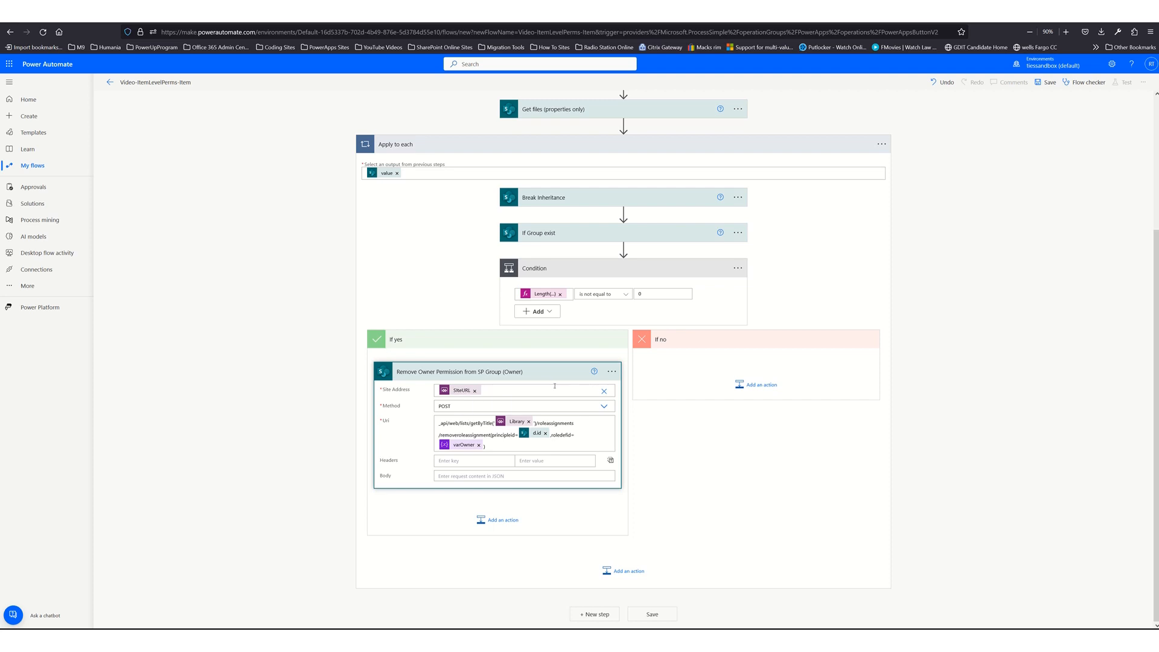
{"action": "left_click", "coordinate": [554, 386]}
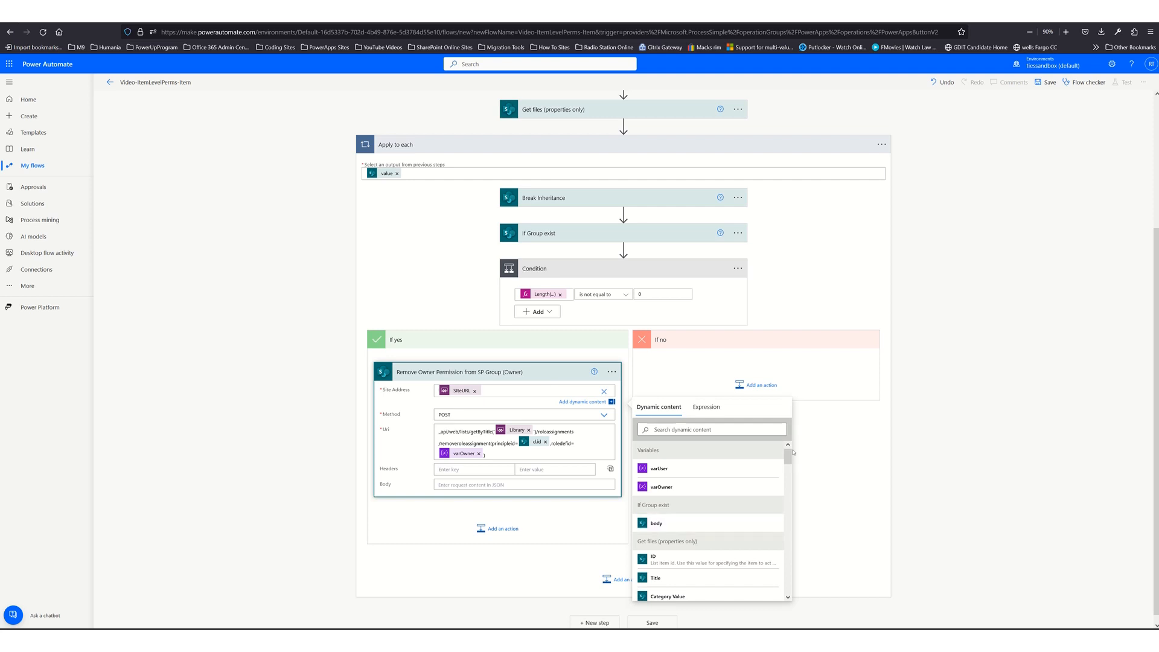
{"action": "left_click_drag", "start_coordinate": [788, 454], "coordinate": [784, 622]}
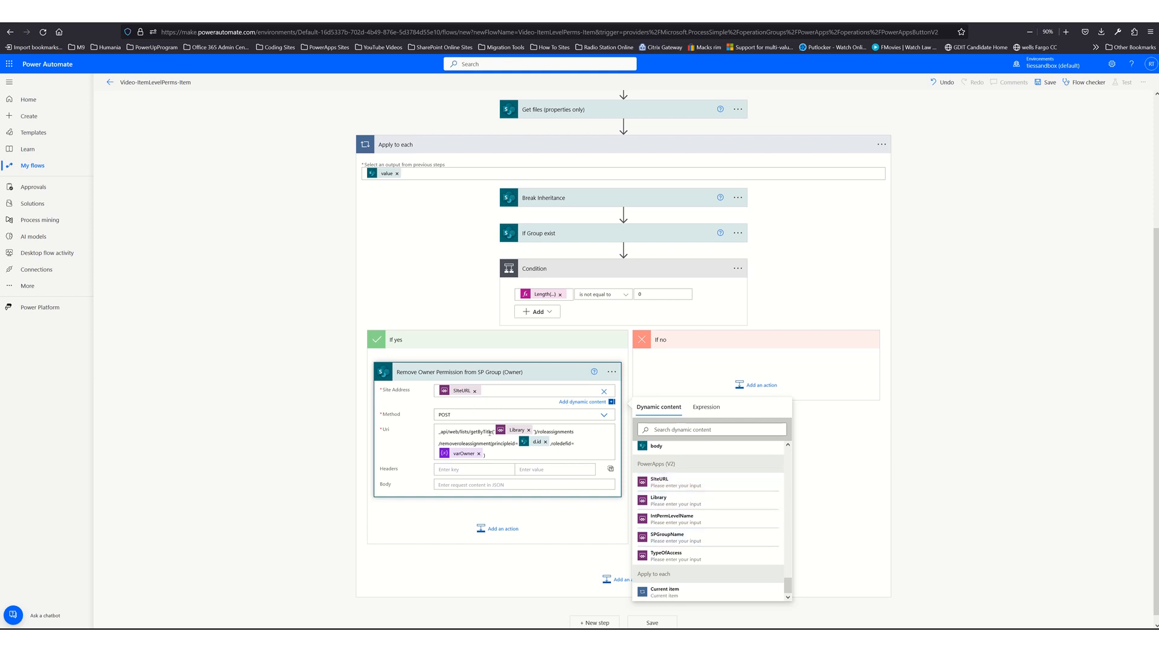
{"action": "left_click", "coordinate": [545, 442]}
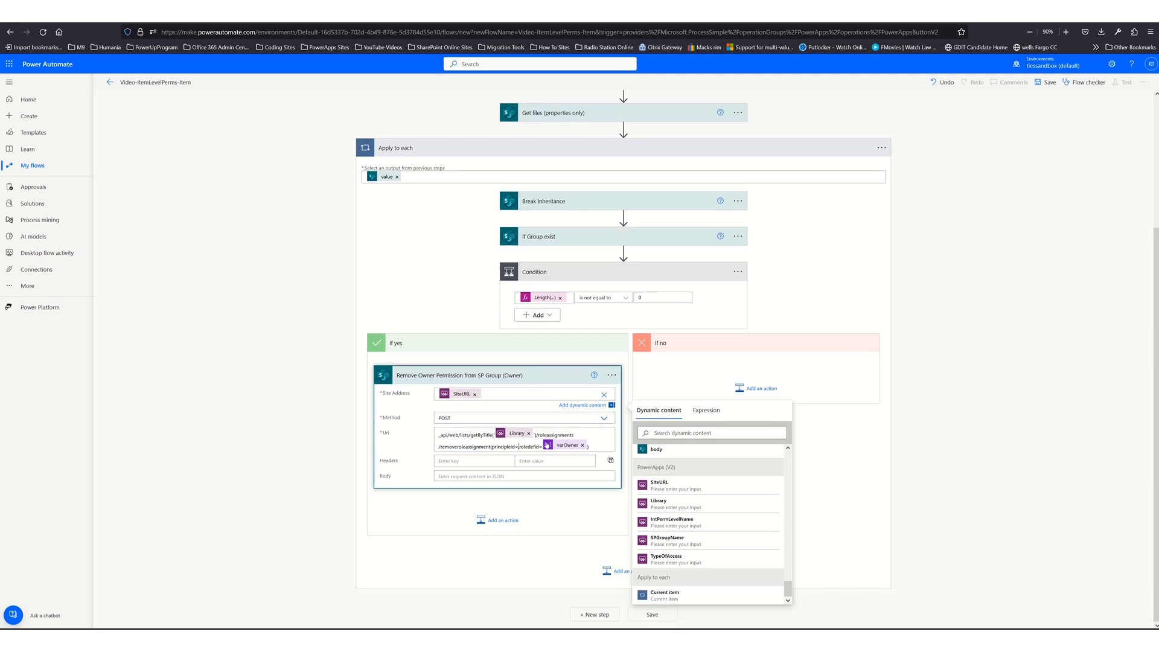
- Insert the body output of Get PrinID (SP Group) as the principal ID in the Owner action's Uri
{"action": "left_click", "coordinate": [549, 446]}
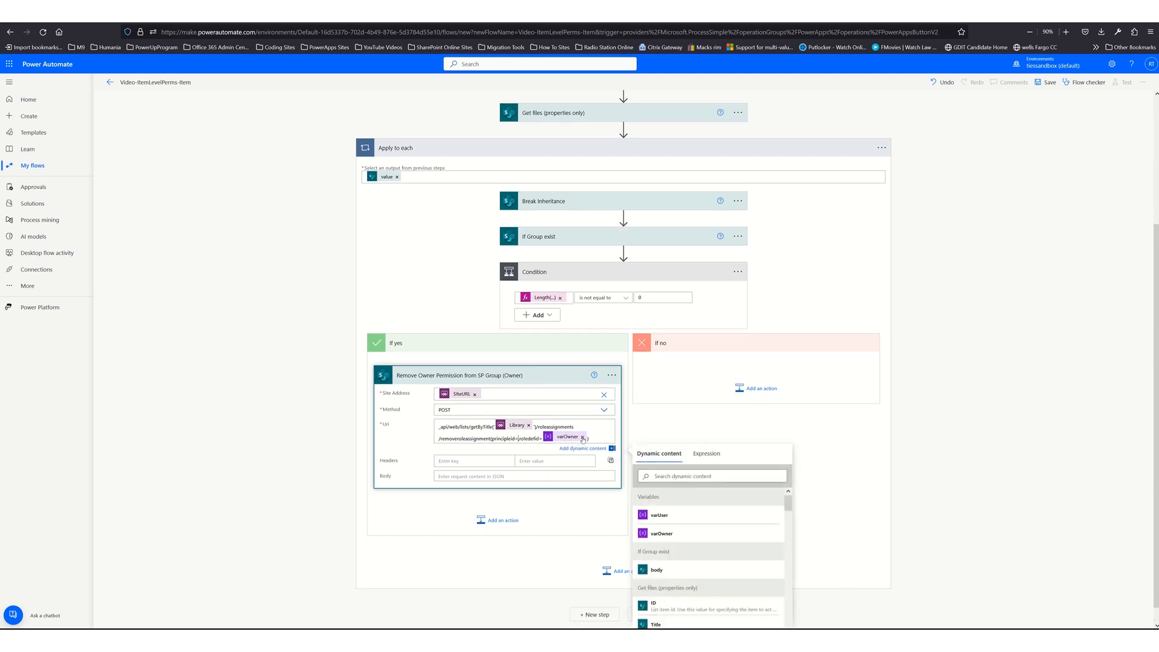
{"action": "left_click", "coordinate": [518, 438]}
{"action": "scroll", "coordinate": [689, 545], "scroll_direction": "down", "scroll_amount": 10}
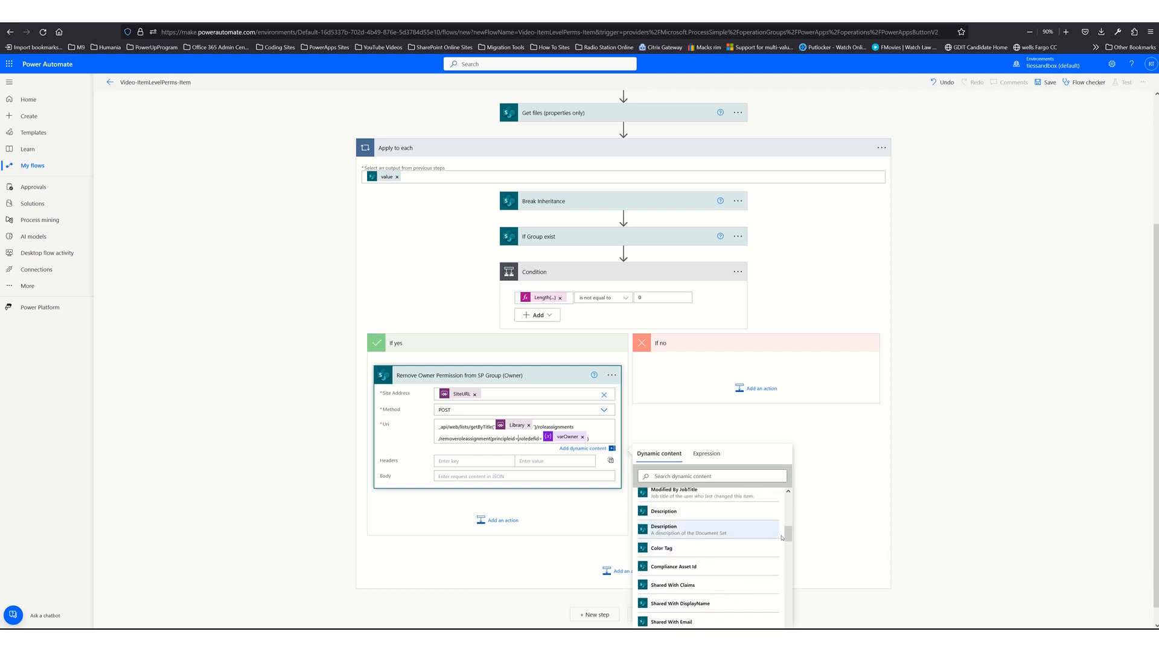
{"action": "left_click_drag", "start_coordinate": [789, 534], "coordinate": [795, 626]}
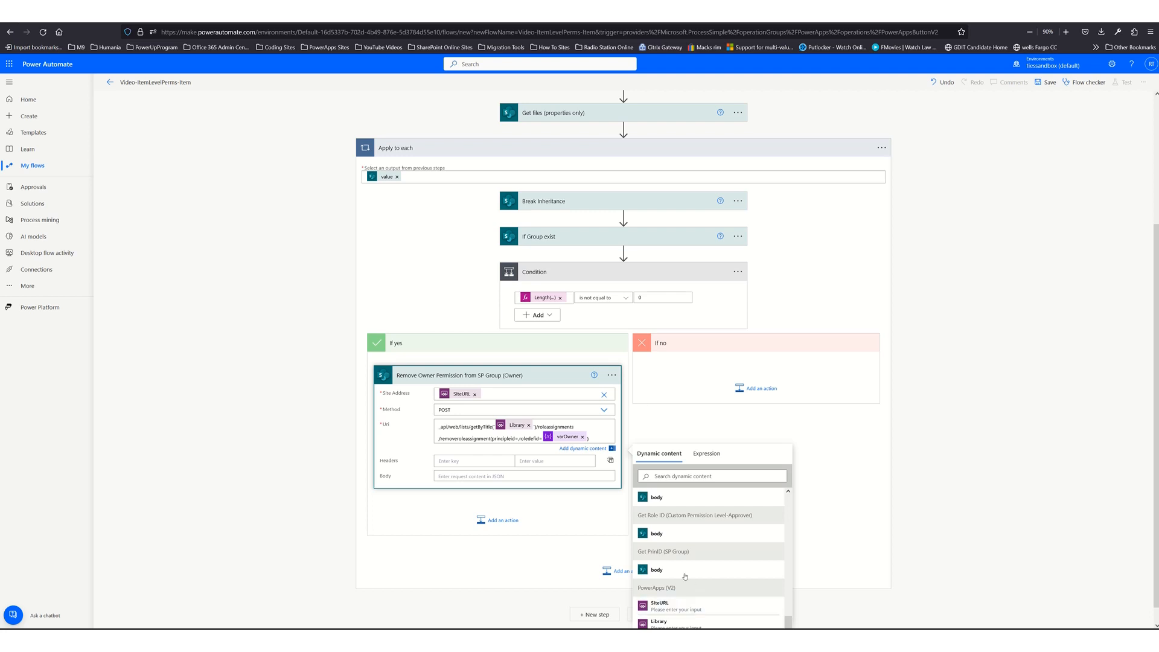
{"action": "left_click", "coordinate": [656, 570]}
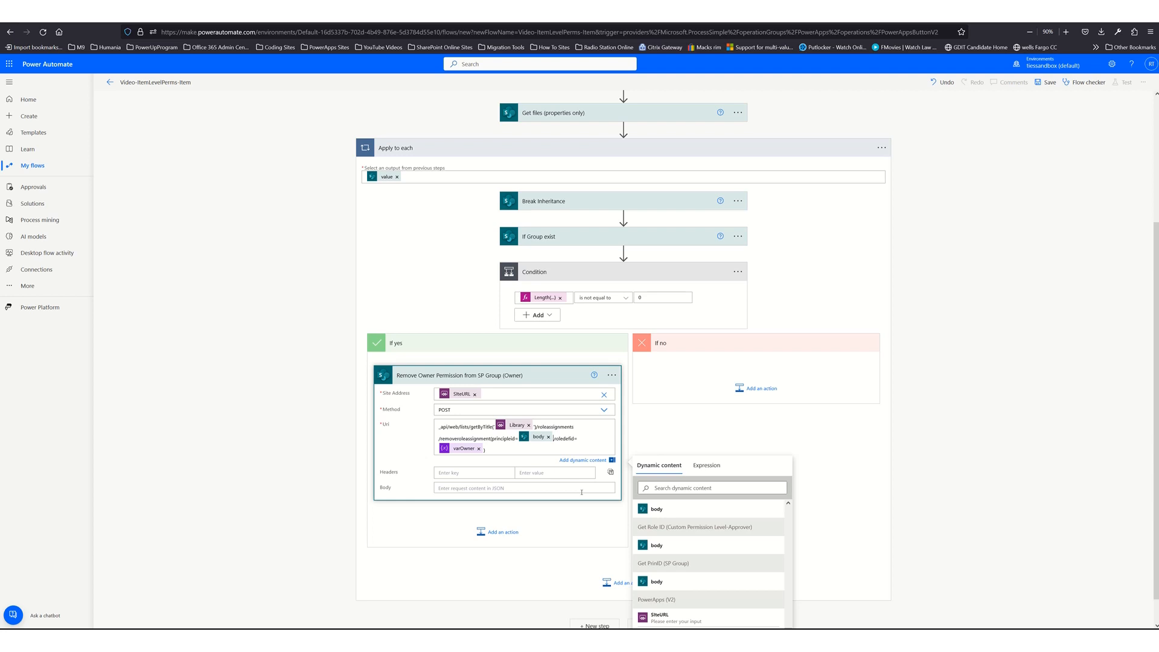
- Copy the inserted body token and replace it with the expression body('Get_PrinID_(SP_Group)')?['d']['id']
{"action": "double_click", "coordinate": [540, 440]}
{"action": "right_click", "coordinate": [540, 440]}
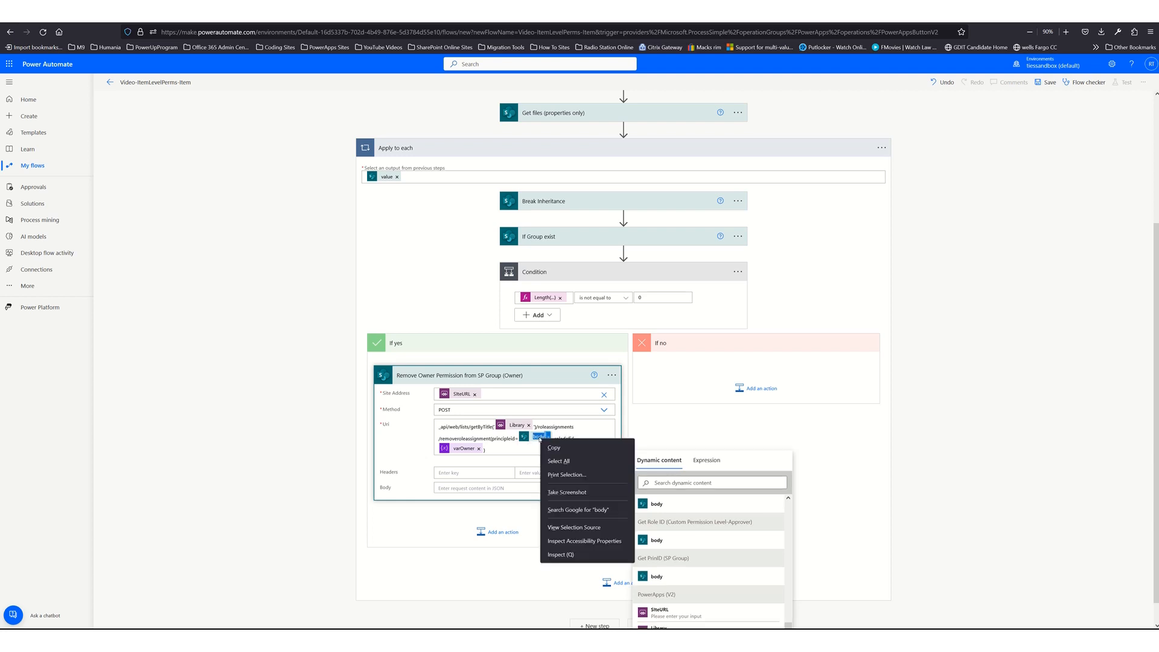
{"action": "left_click", "coordinate": [554, 448]}
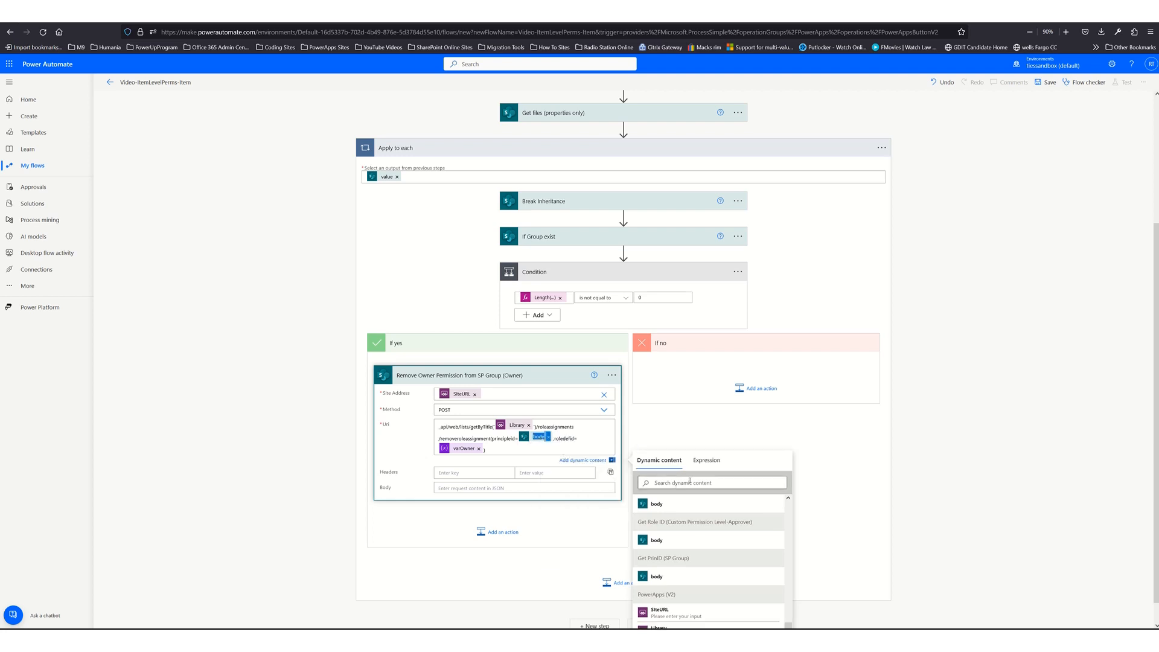
{"action": "left_click", "coordinate": [706, 460]}
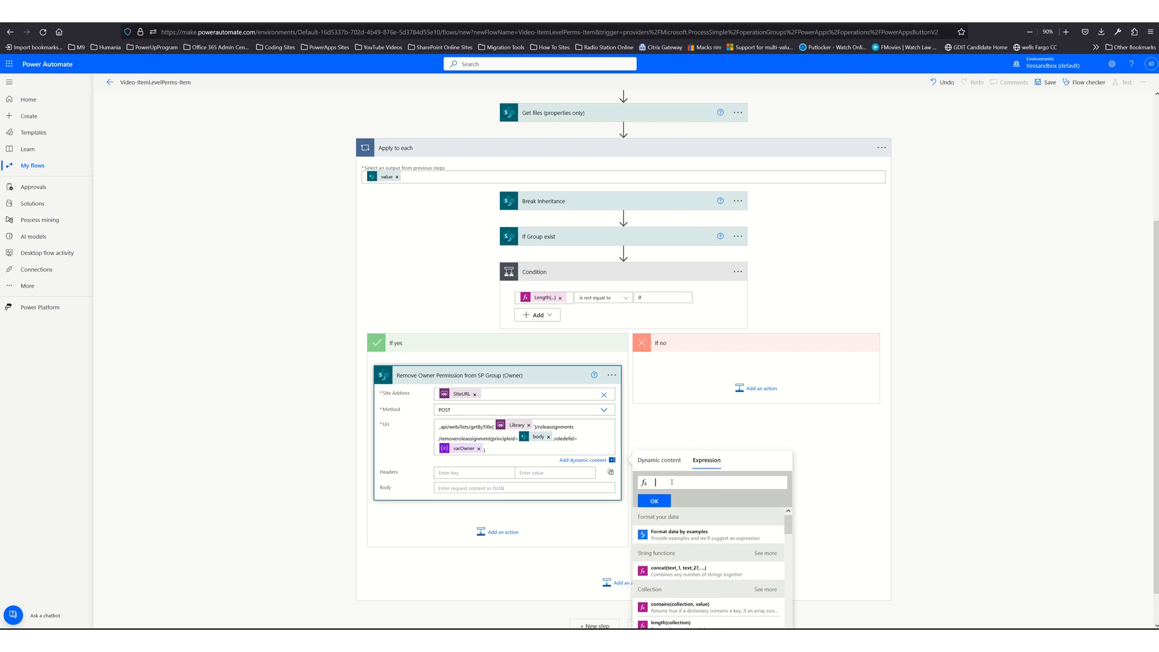
{"action": "key", "text": "ctrl+v"}
{"action": "key", "text": "Home"}
{"action": "key", "text": "Delete"}
{"action": "key", "text": "Delete"}
{"action": "type", "text": "?['d']['id"}
{"action": "left_click", "coordinate": [654, 501]}
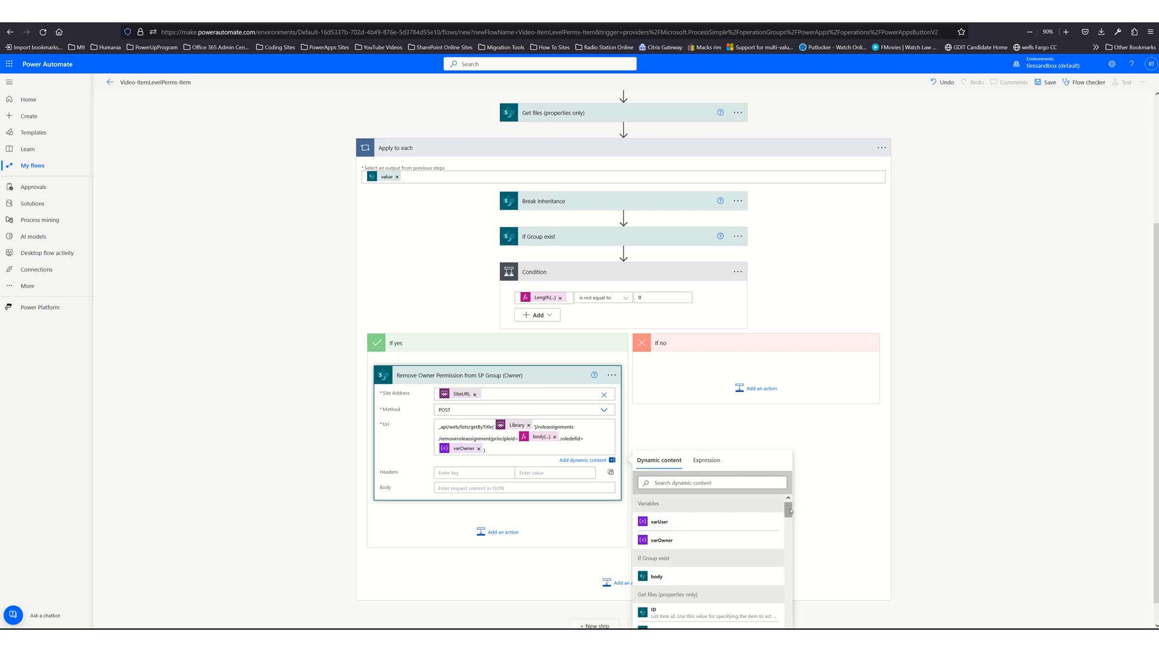
{"action": "scroll", "coordinate": [793, 507], "scroll_direction": "down", "scroll_amount": 2}
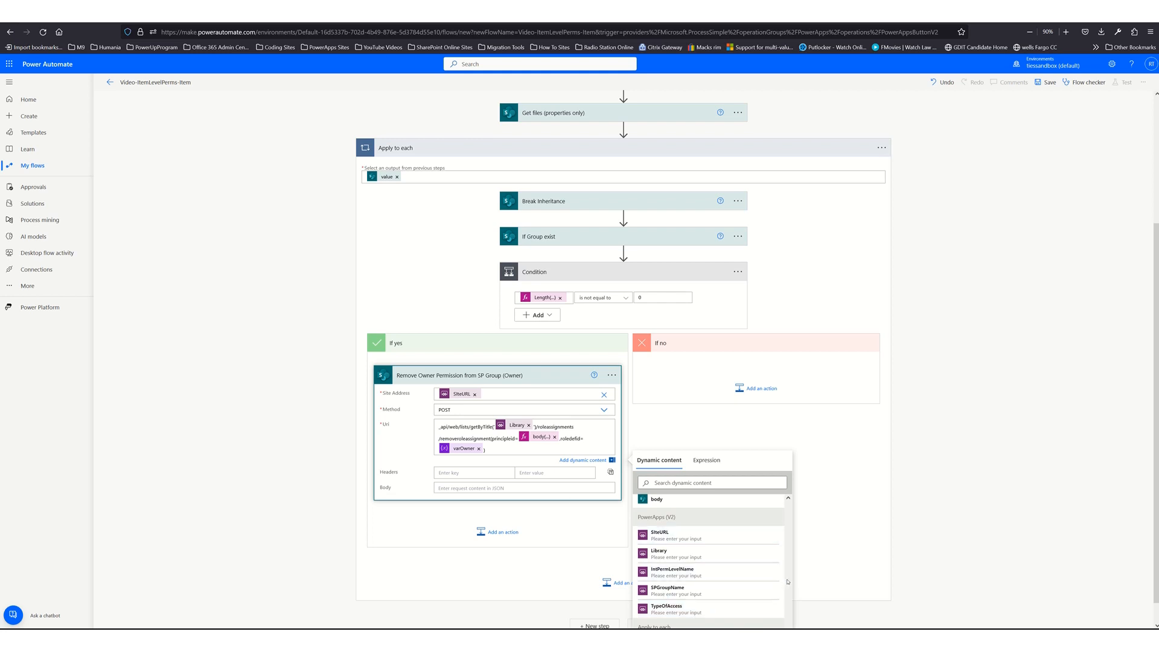
{"action": "scroll", "coordinate": [787, 582], "scroll_direction": "down", "scroll_amount": 1}
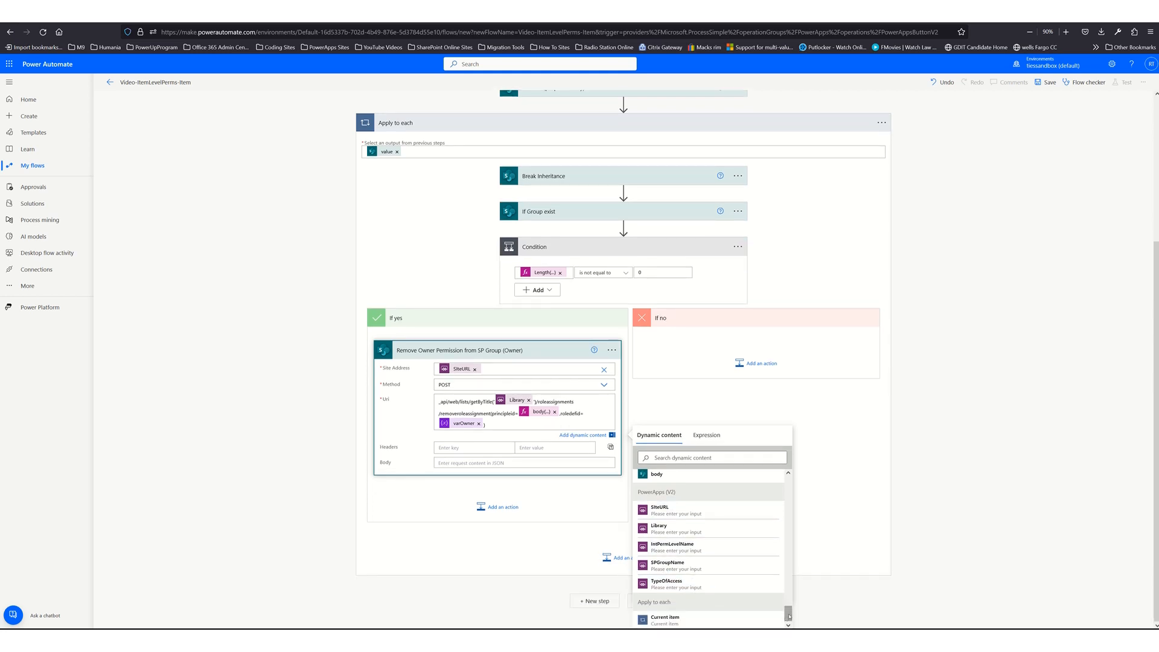
{"action": "left_click_drag", "start_coordinate": [789, 616], "coordinate": [786, 483]}
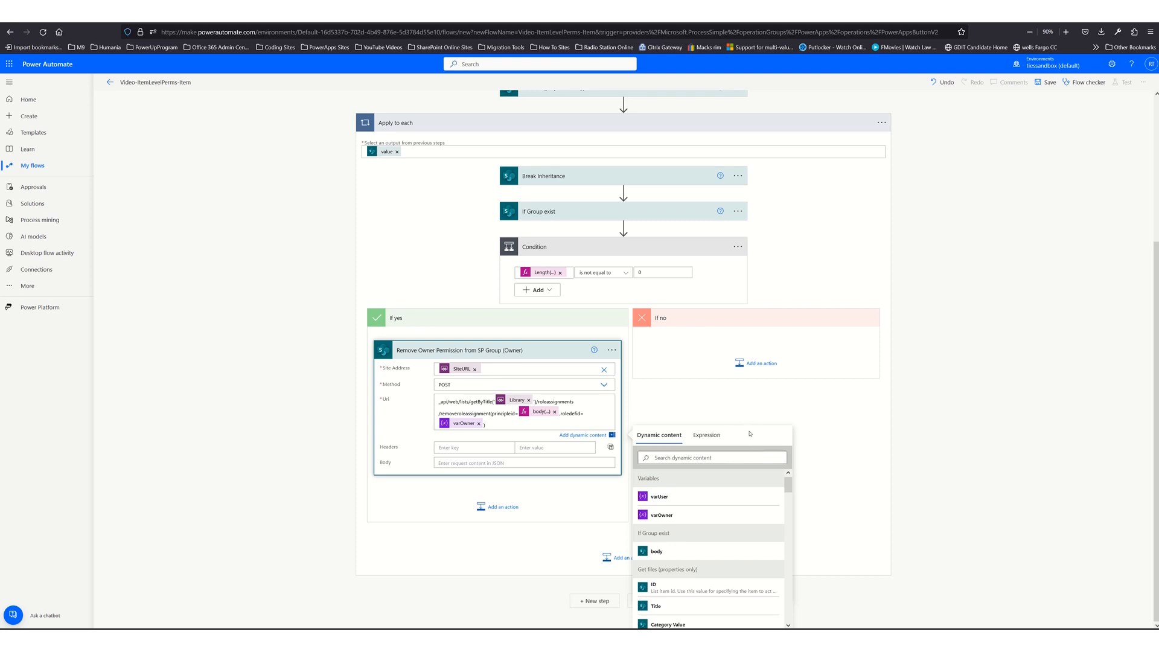
- Add the copied Remove Owner Permission from SP Group action from the clipboard below the Owner action in the If yes branch
{"action": "left_click", "coordinate": [512, 508]}
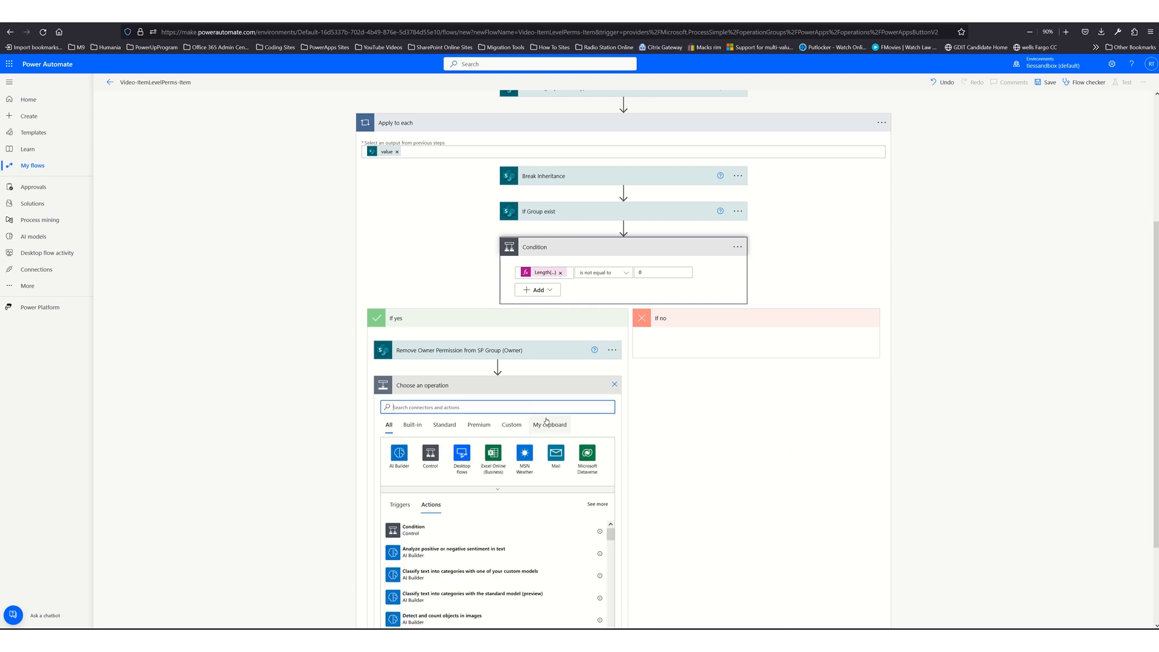
{"action": "left_click", "coordinate": [548, 424]}
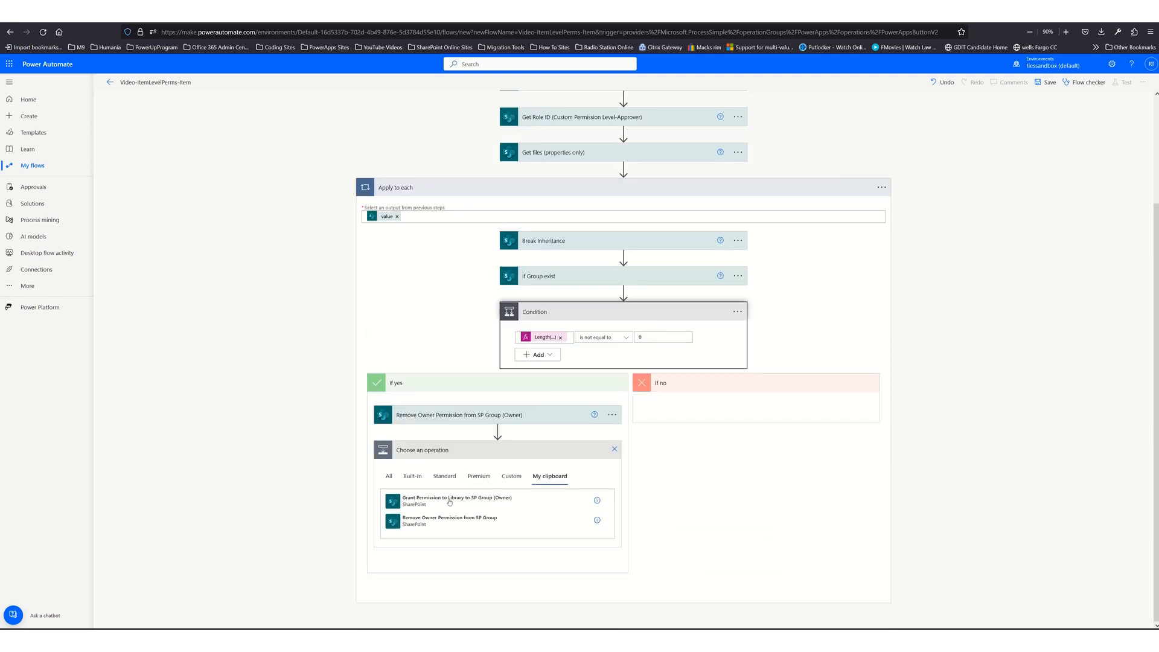
{"action": "left_click", "coordinate": [430, 517]}
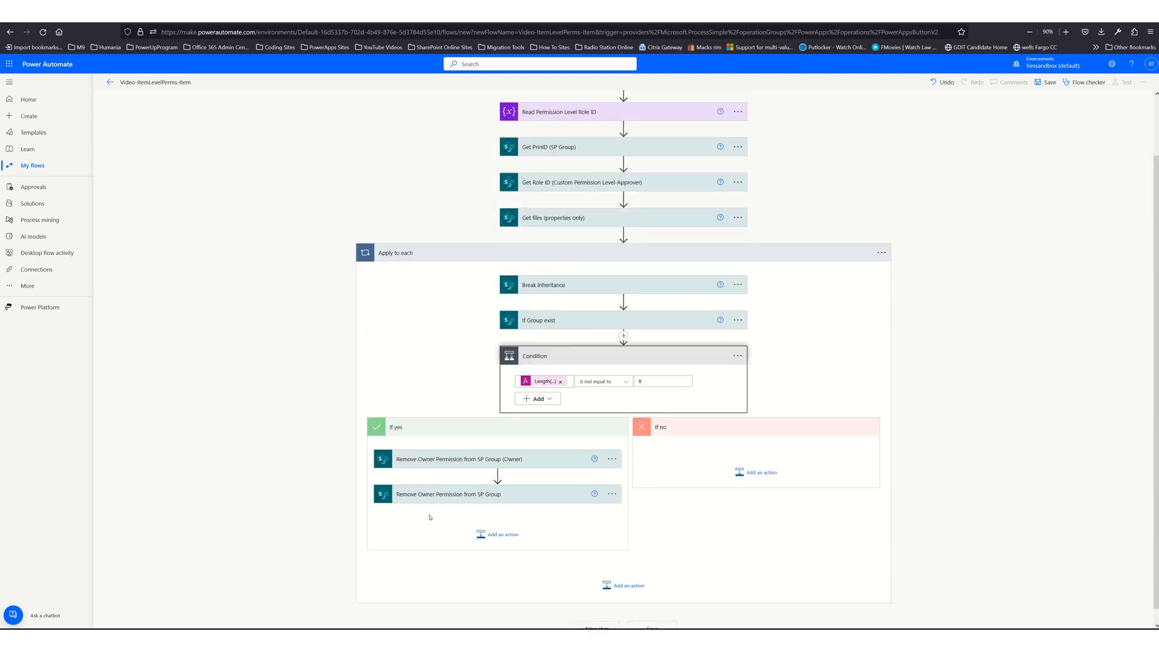
- Rename the newly pasted action as Remove Permission from SP Group (Approver)
{"action": "left_click", "coordinate": [611, 495]}
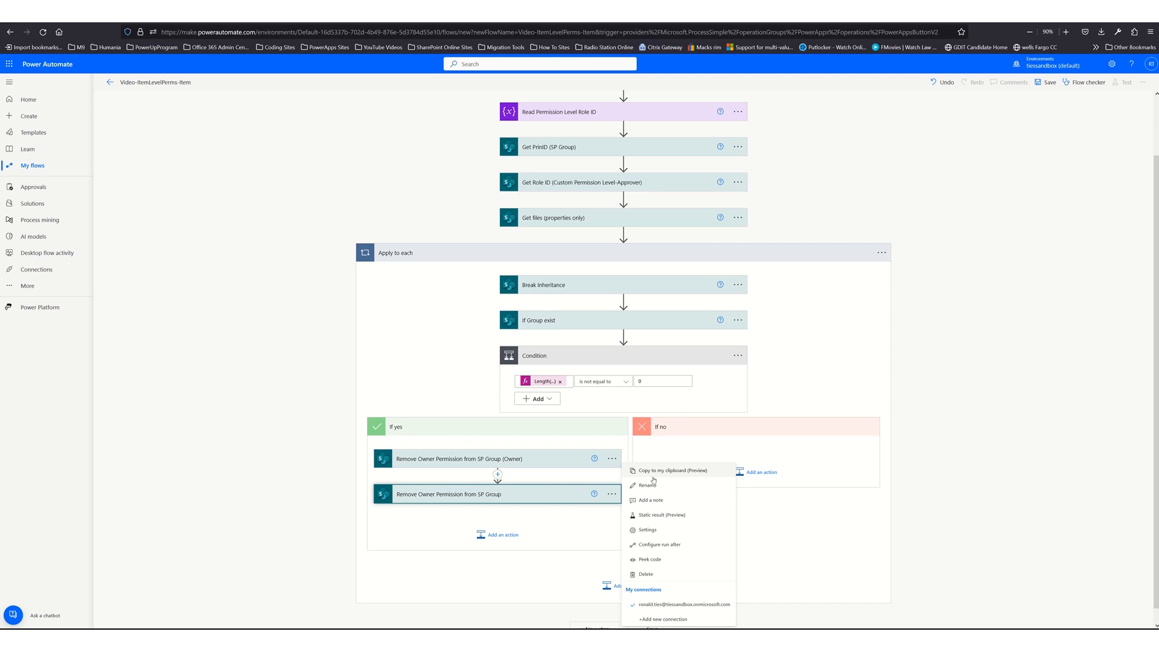
{"action": "left_click", "coordinate": [652, 485]}
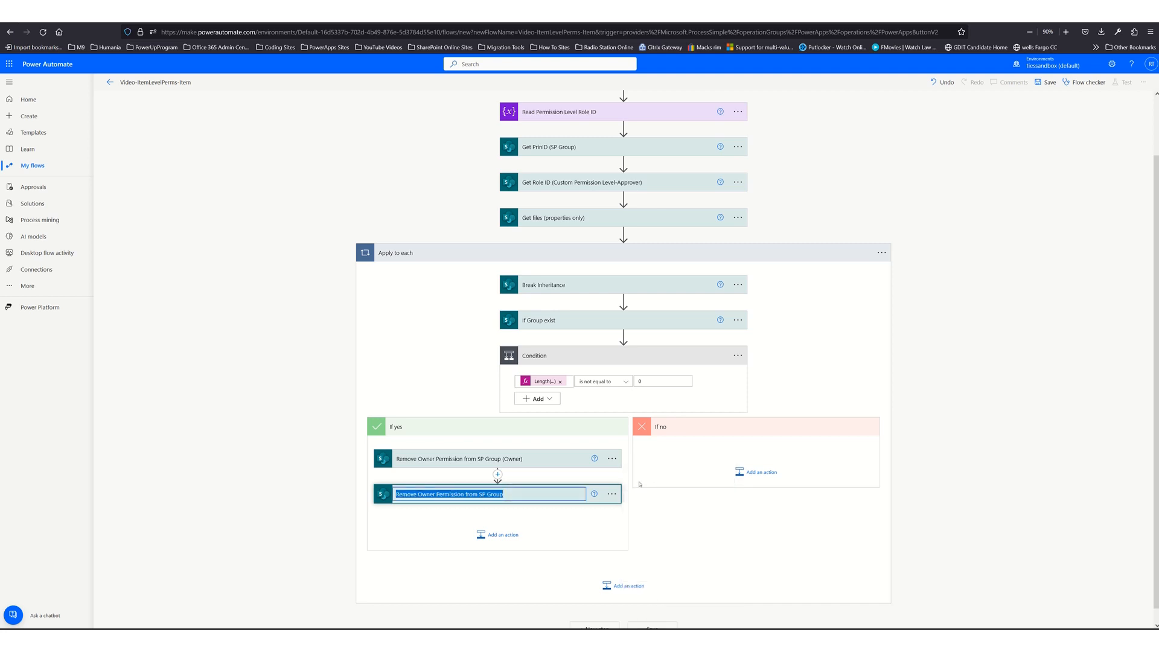
{"action": "left_click", "coordinate": [516, 495]}
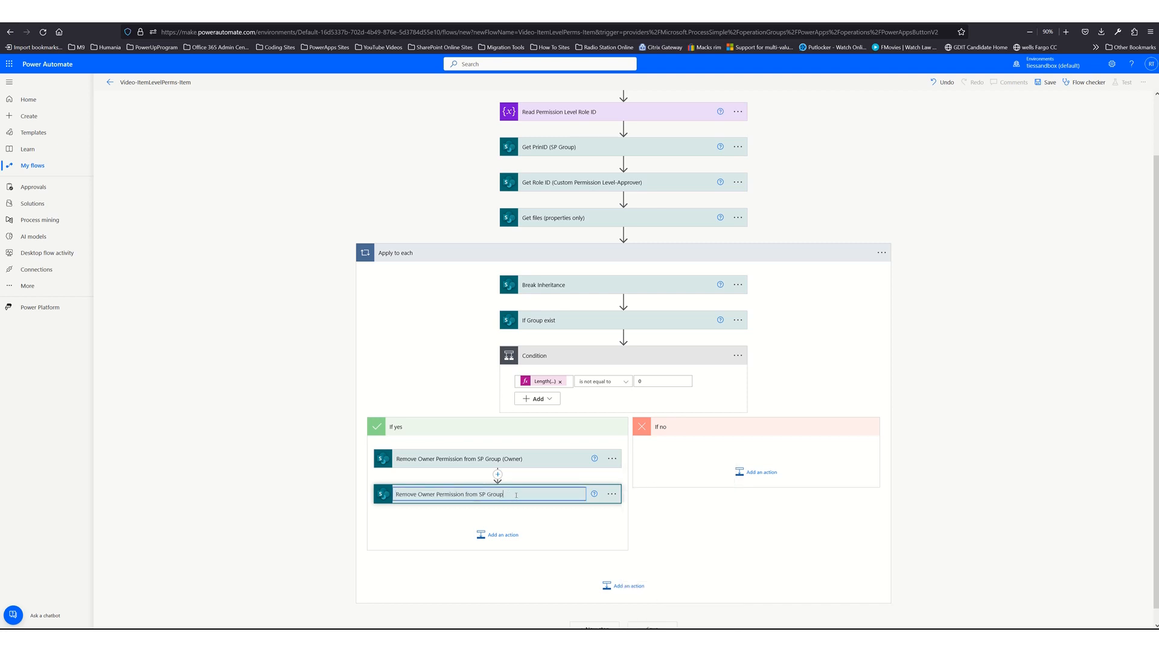
{"action": "double_click", "coordinate": [427, 493]}
{"action": "key", "text": "BackSpace"}
{"action": "type", "text": "(aap"}
{"action": "key", "text": "BackSpace"}
{"action": "key", "text": "BackSpace"}
{"action": "key", "text": "BackSpace"}
{"action": "type", "text": "Approver"}
{"action": "key", "text": "Return"}
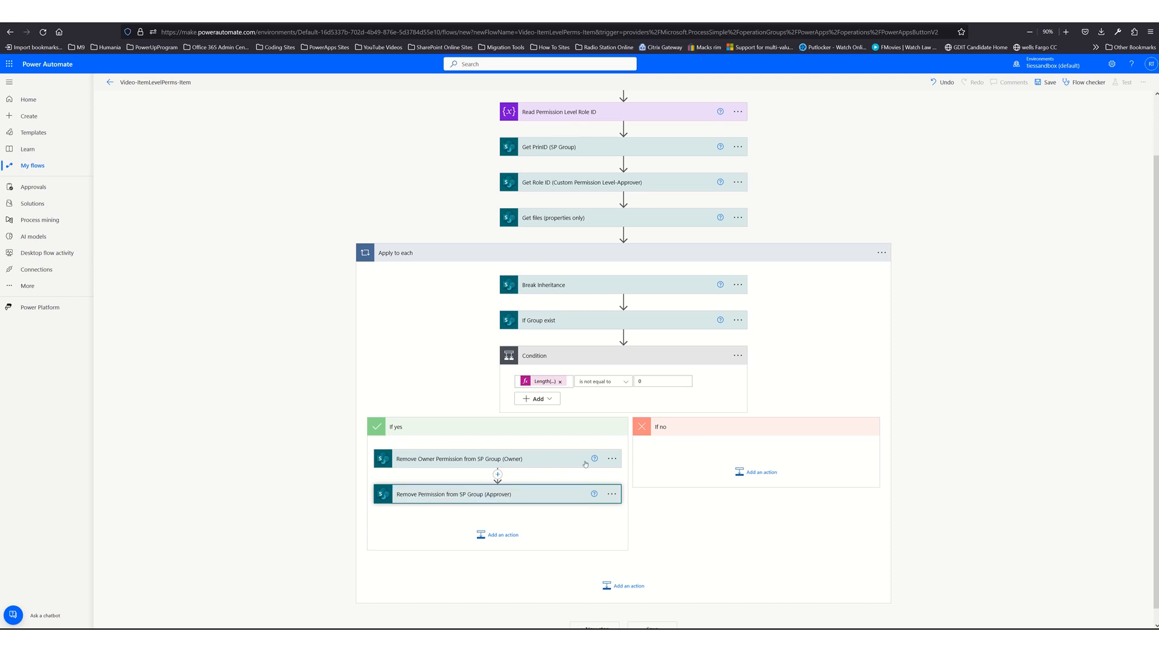
- Rename the first action in the If yes branch as Remove Permission from SP Group (Owner)
{"action": "left_click", "coordinate": [611, 459]}
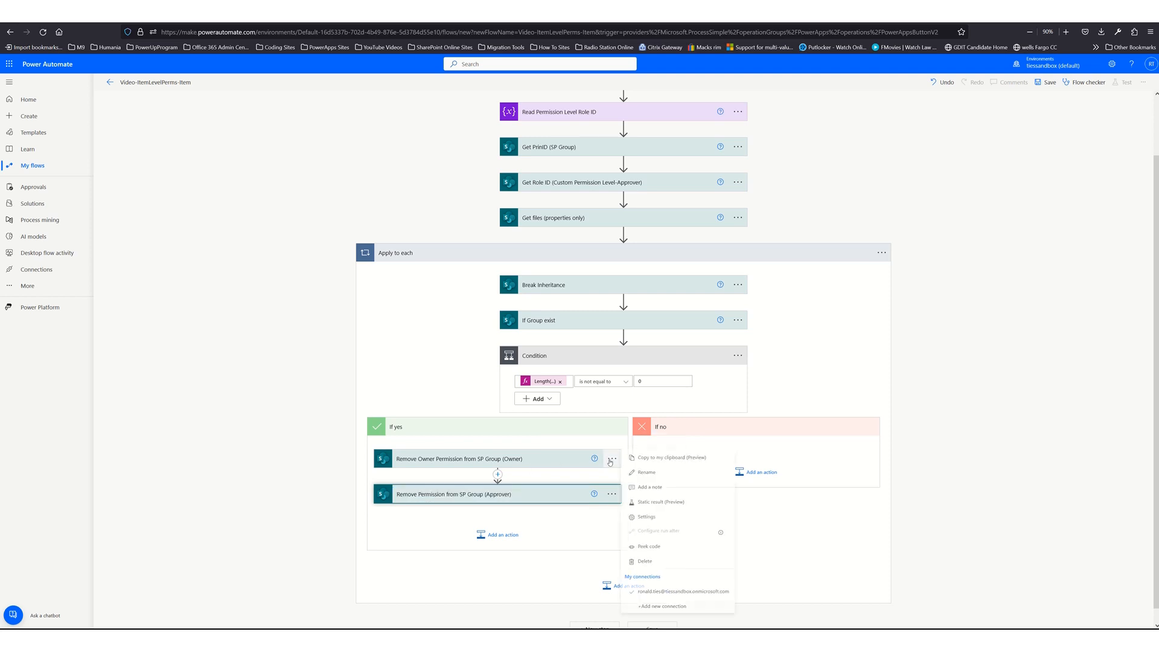
{"action": "left_click", "coordinate": [641, 472]}
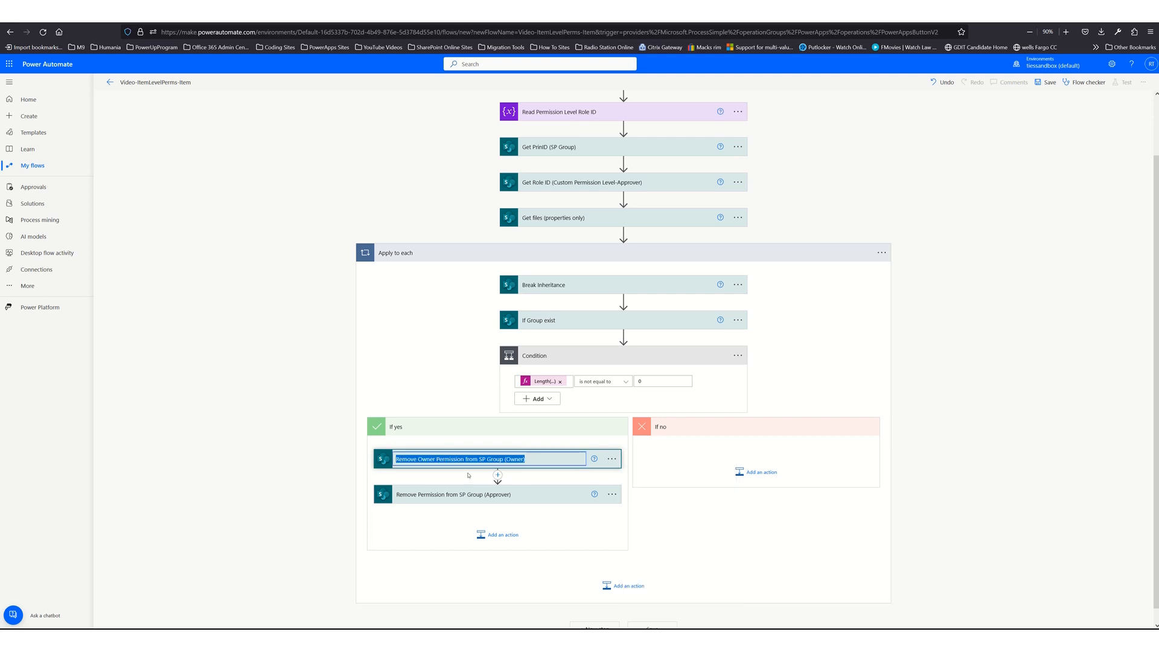
{"action": "double_click", "coordinate": [432, 459]}
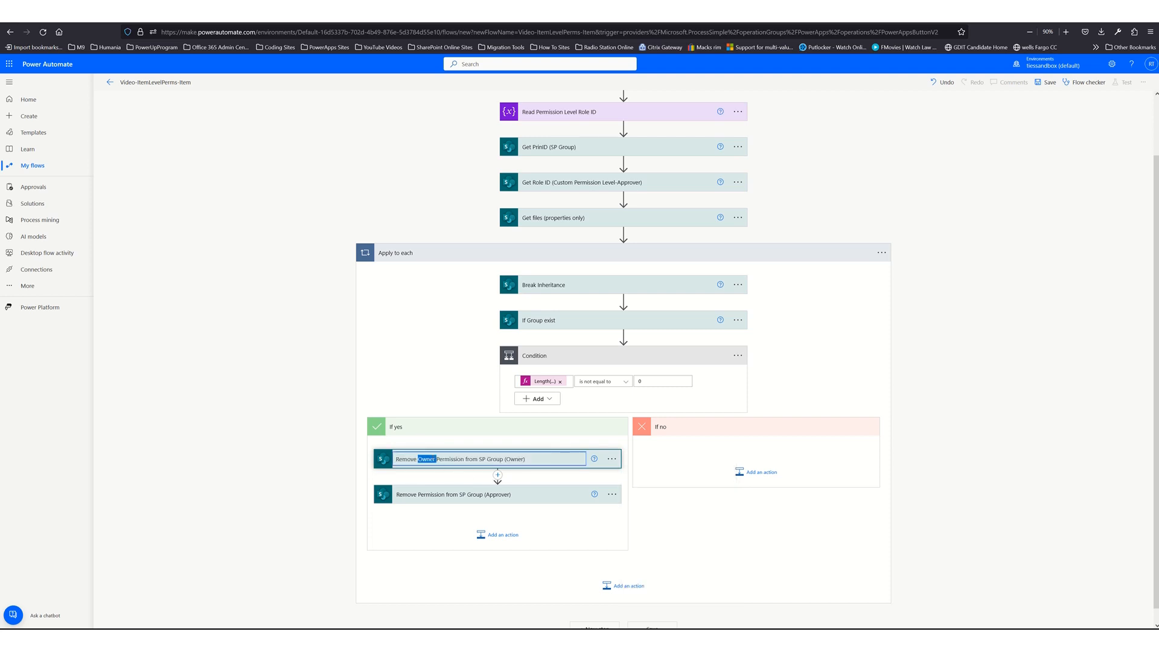
{"action": "key", "text": "BackSpace"}
{"action": "left_click", "coordinate": [505, 495]}
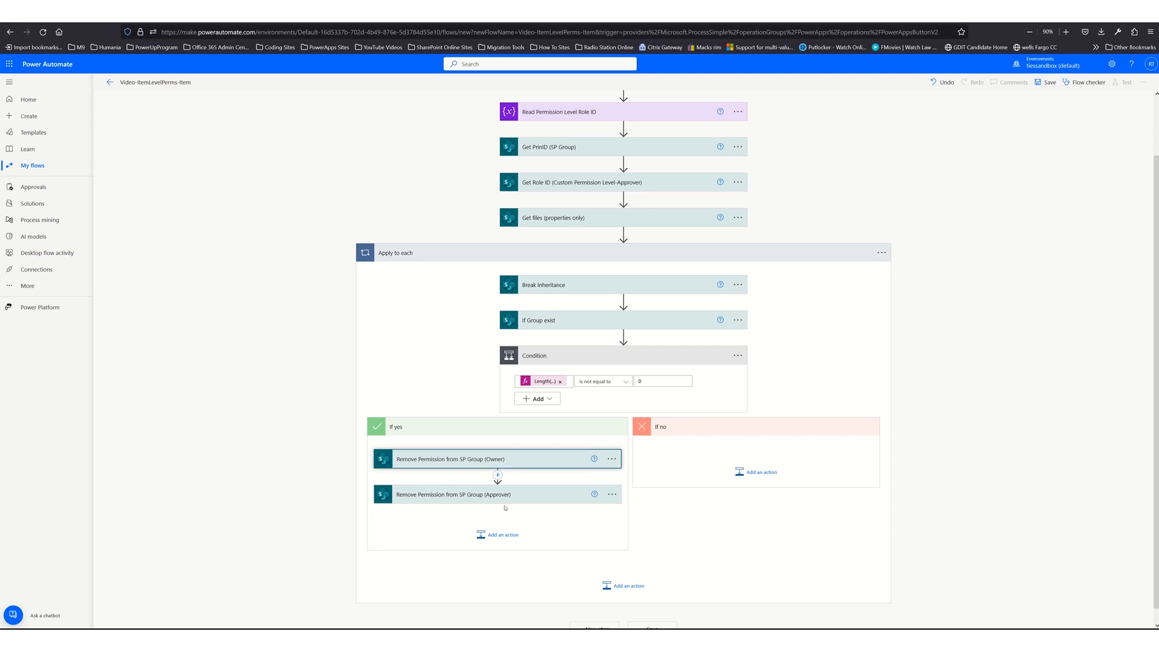
- Delete the d.id token from the Approver action's Uri and copy the d.id token from the Owner action's Uri
{"action": "left_click", "coordinate": [530, 499]}
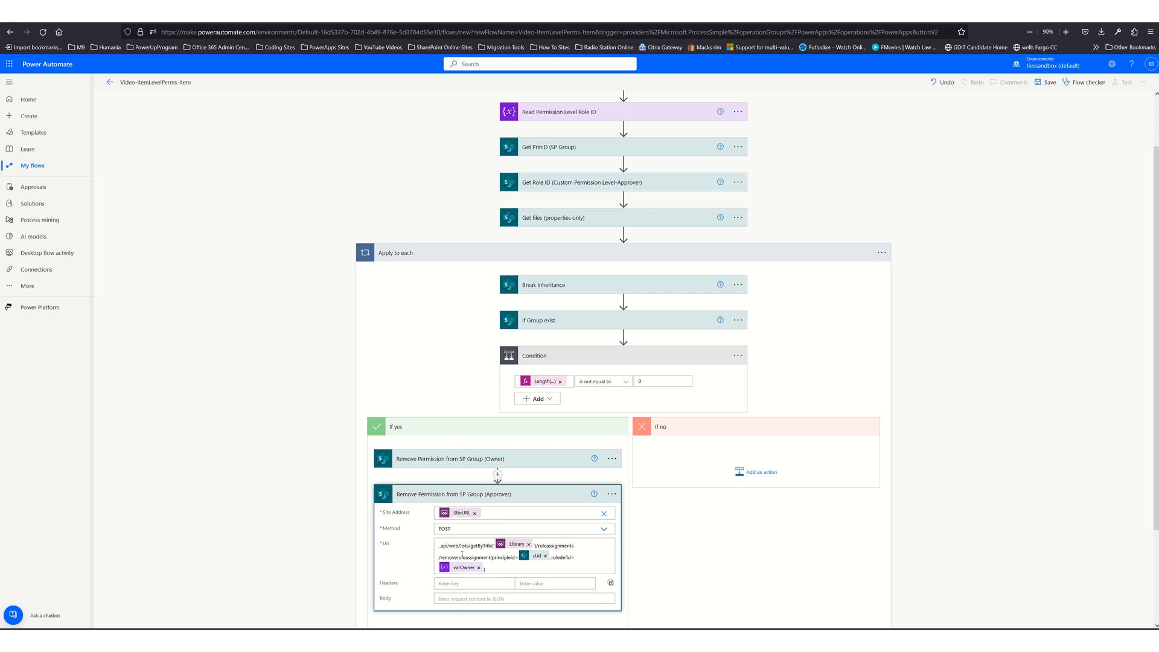
{"action": "left_click", "coordinate": [546, 556]}
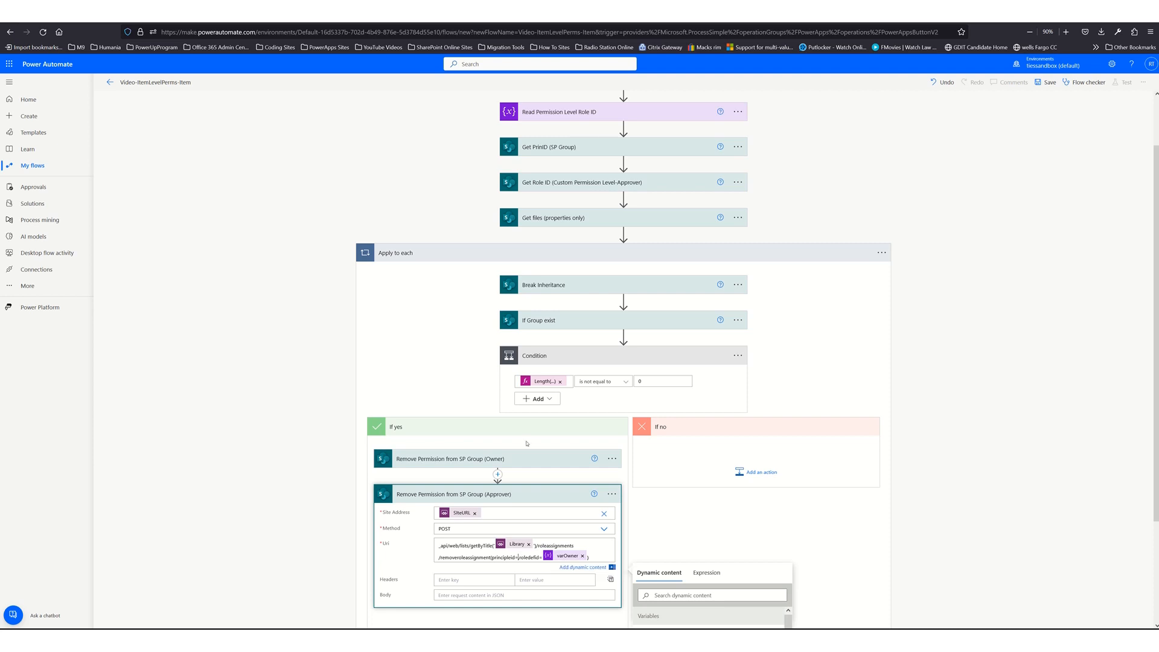
{"action": "left_click", "coordinate": [524, 460]}
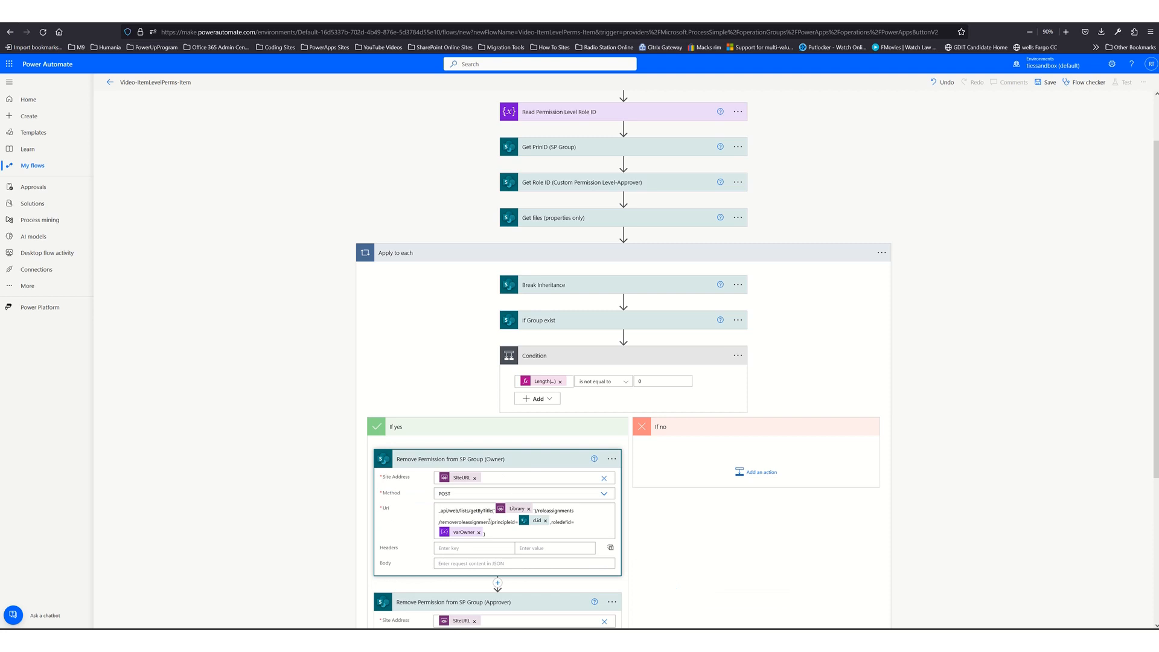
{"action": "left_click", "coordinate": [536, 522]}
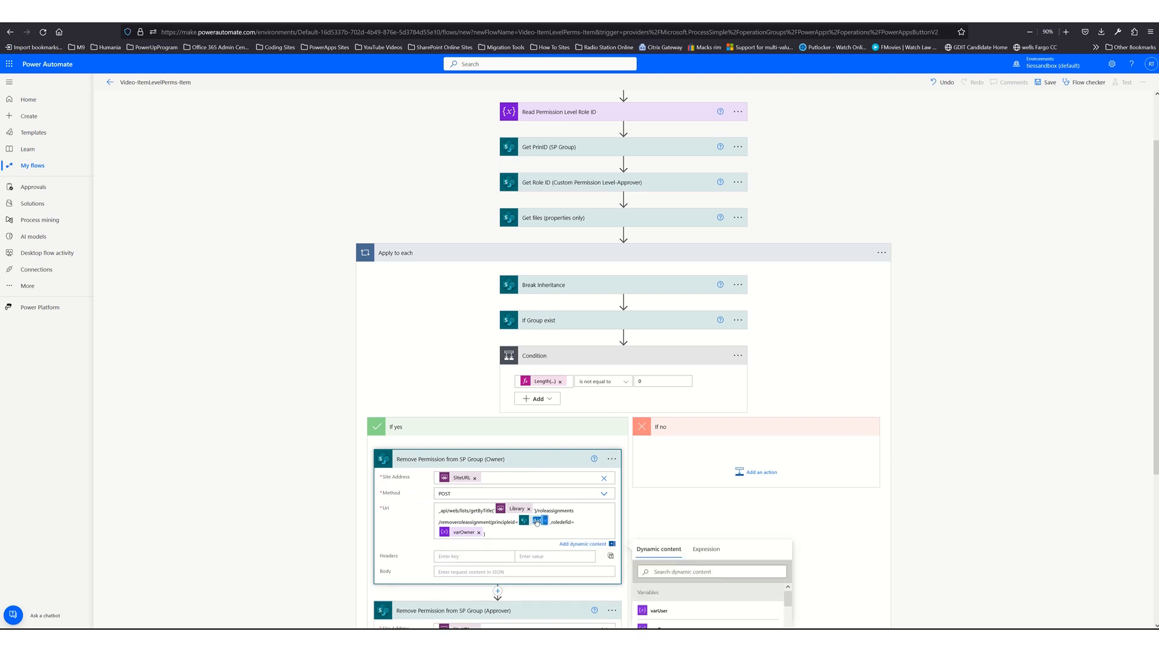
{"action": "left_click", "coordinate": [708, 550]}
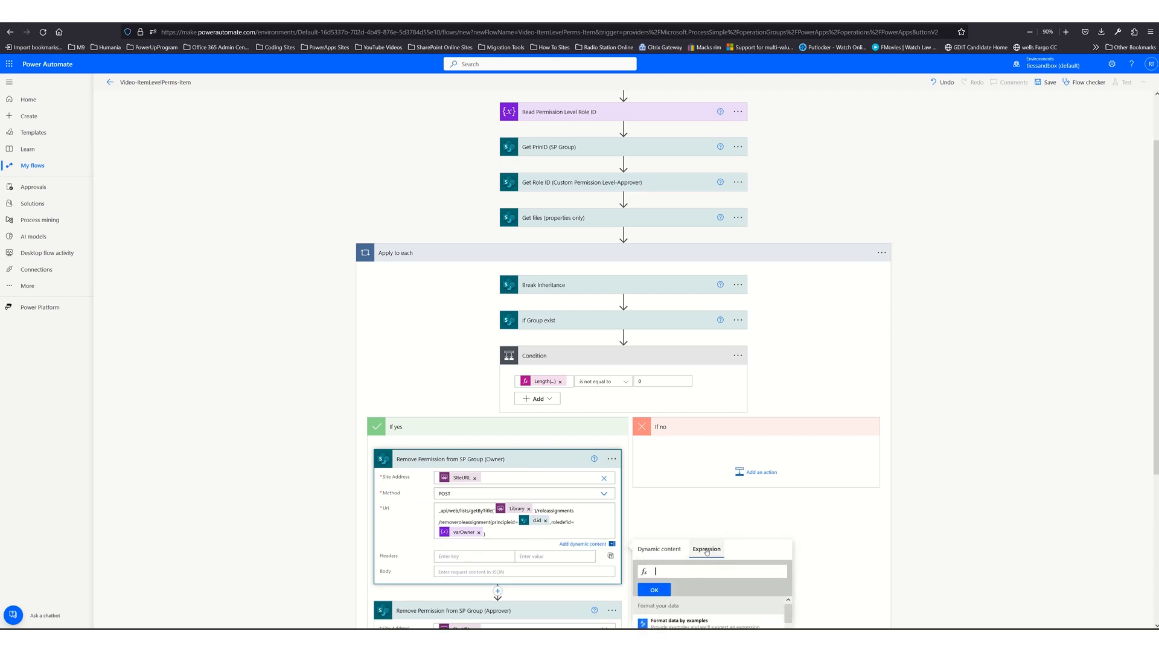
{"action": "left_click", "coordinate": [539, 522]}
{"action": "right_click", "coordinate": [539, 523]}
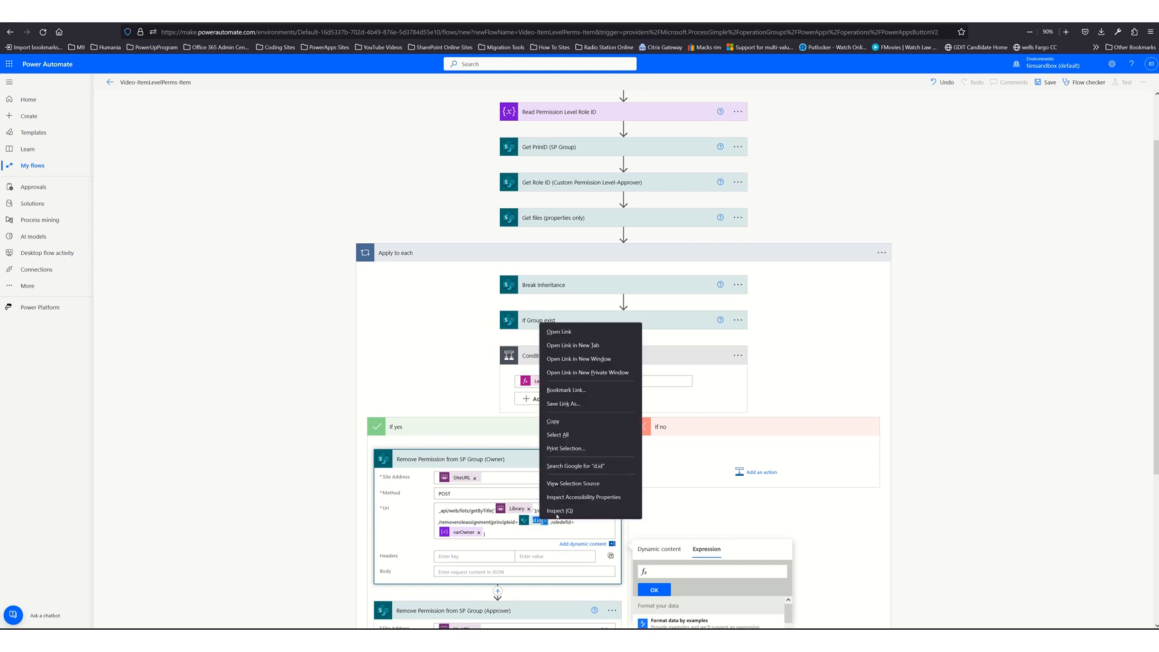
{"action": "left_click", "coordinate": [571, 420]}
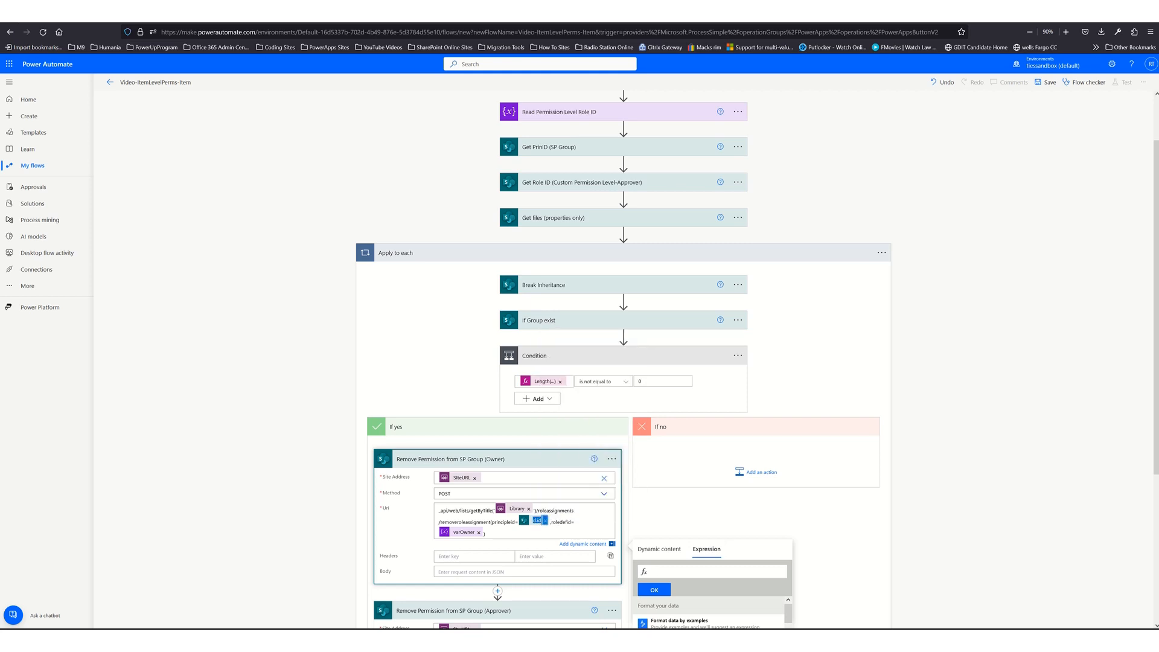
- Insert the expression body('Get_PrinID_(SP_Group)')?['d']['id'] as the principal ID in the Approver action's Uri
{"action": "scroll", "coordinate": [518, 597], "scroll_direction": "down", "scroll_amount": 4}
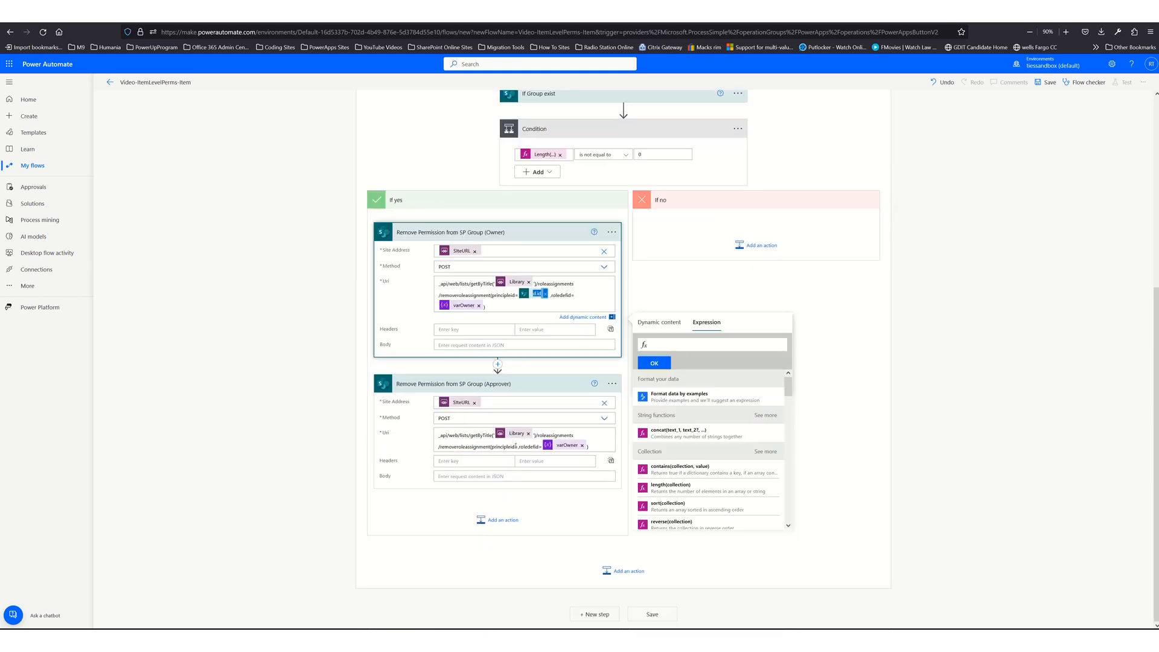
{"action": "left_click", "coordinate": [518, 447]}
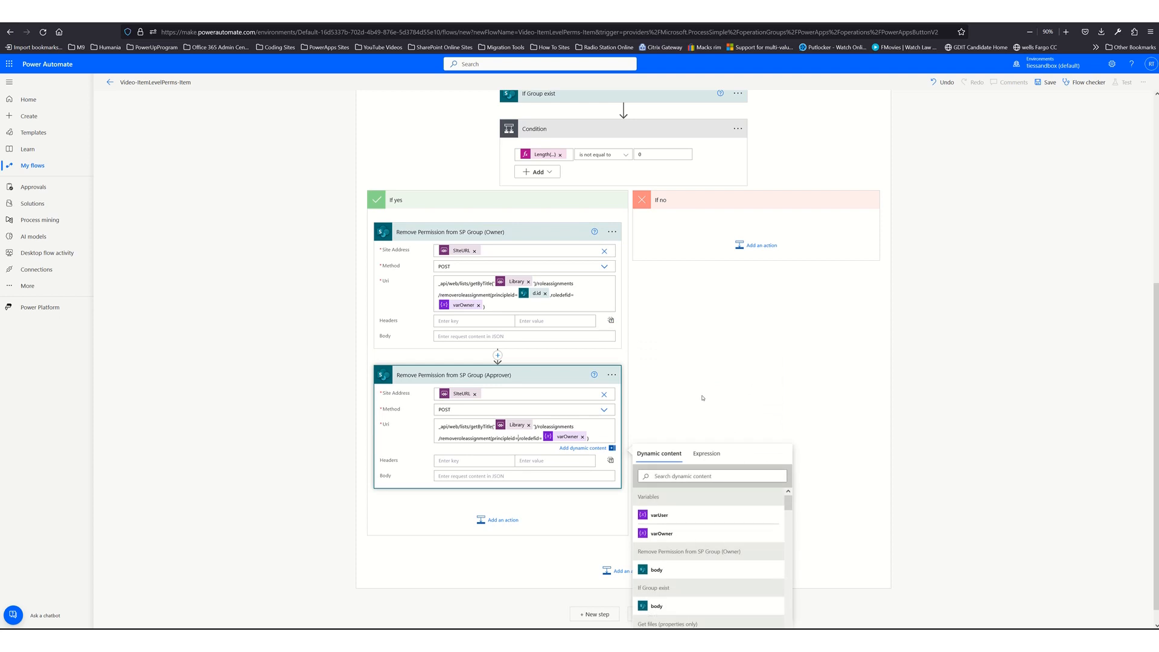
{"action": "left_click", "coordinate": [707, 453]}
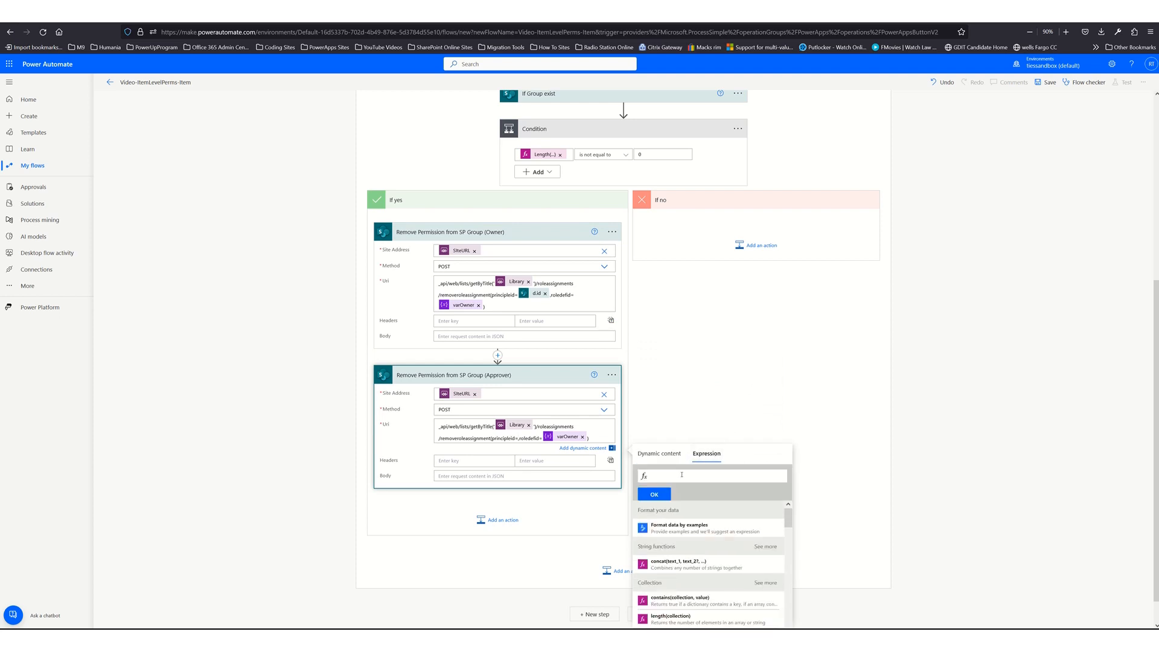
{"action": "type", "text": "('Get_PrinID_(SP_Group)')?['d']['id'])"}
{"action": "key", "text": "BackSpace"}
{"action": "key", "text": "Home"}
{"action": "key", "text": "Delete"}
{"action": "key", "text": "Delete"}
{"action": "key", "text": "ctrl+a"}
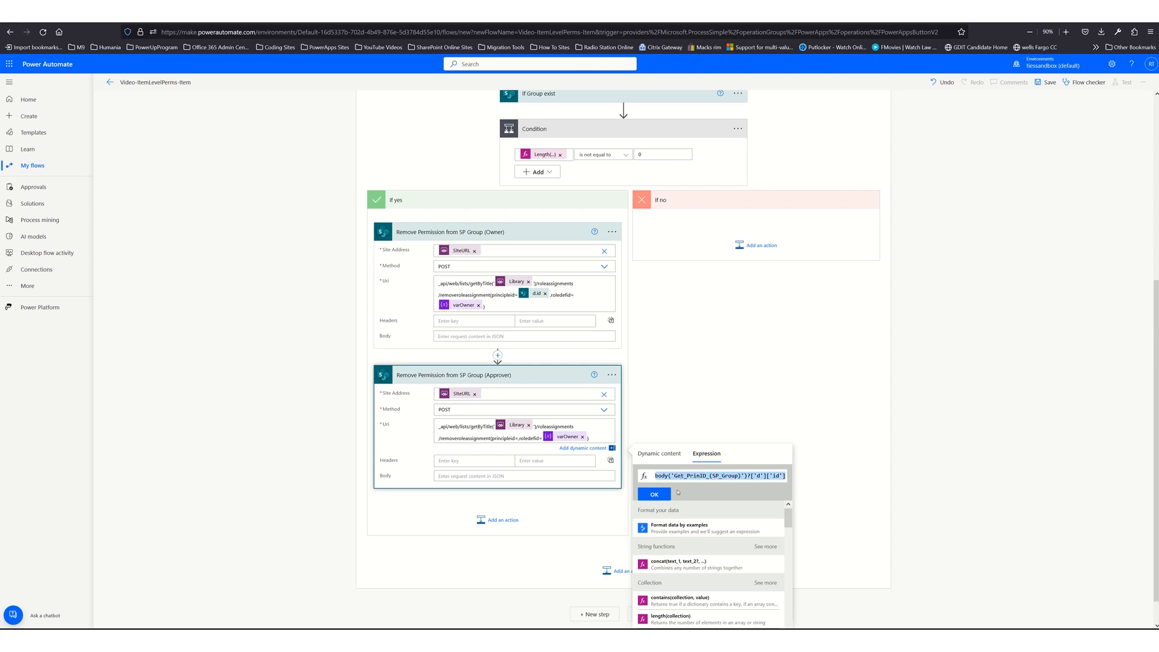
{"action": "left_click", "coordinate": [664, 498]}
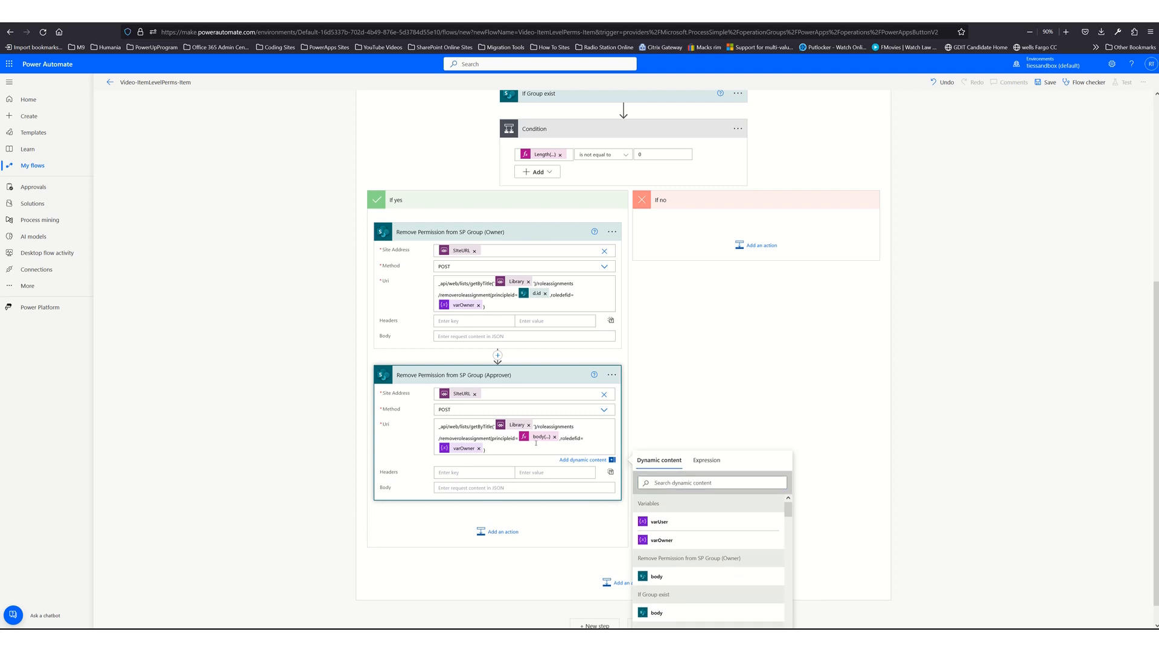
- Replace the varOwner token in the Approver action's Uri with the body output of Get Role ID (Custom Permission Level-Approver)
{"action": "left_click", "coordinate": [478, 450]}
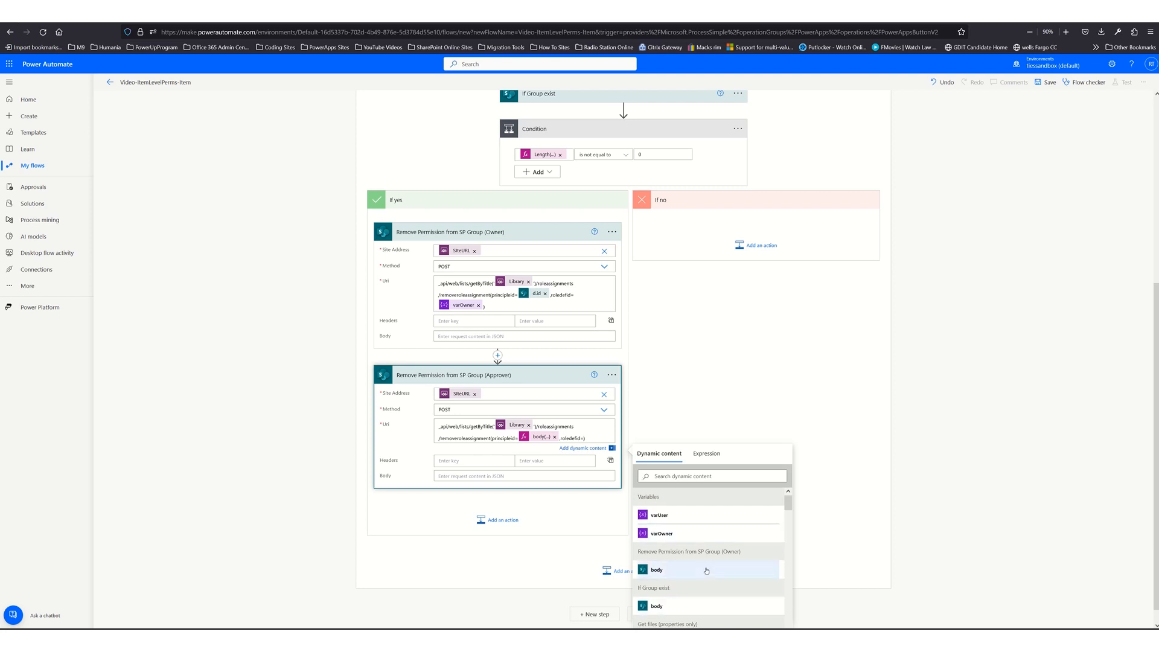
{"action": "scroll", "coordinate": [705, 570], "scroll_direction": "down", "scroll_amount": 2}
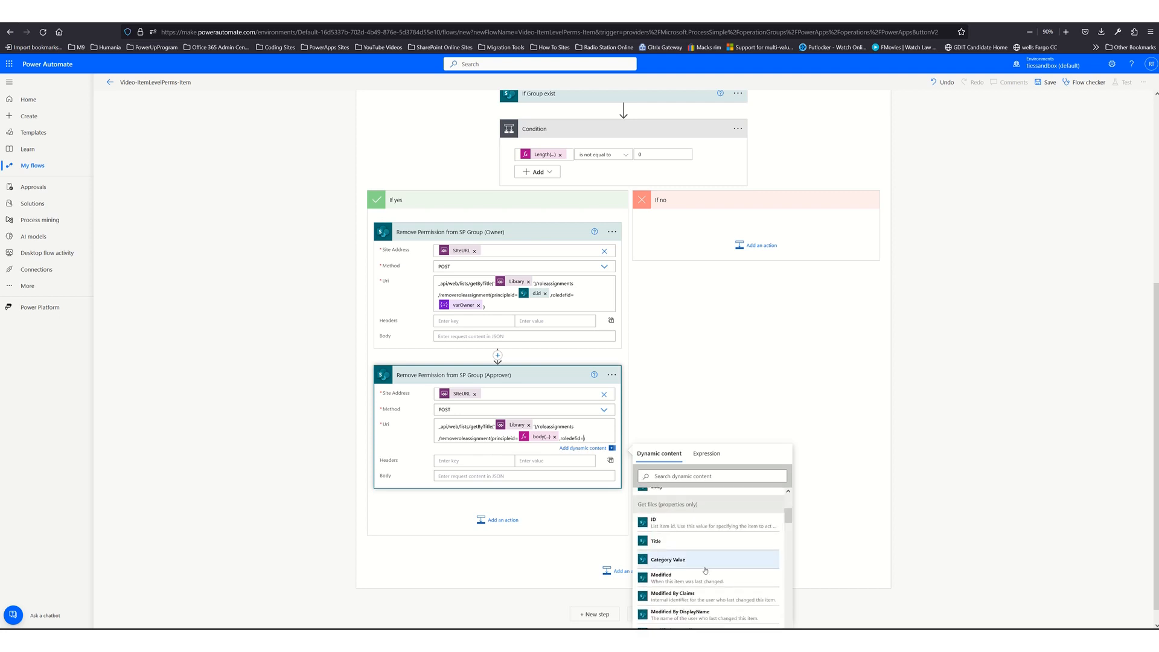
{"action": "scroll", "coordinate": [705, 570], "scroll_direction": "down", "scroll_amount": 10}
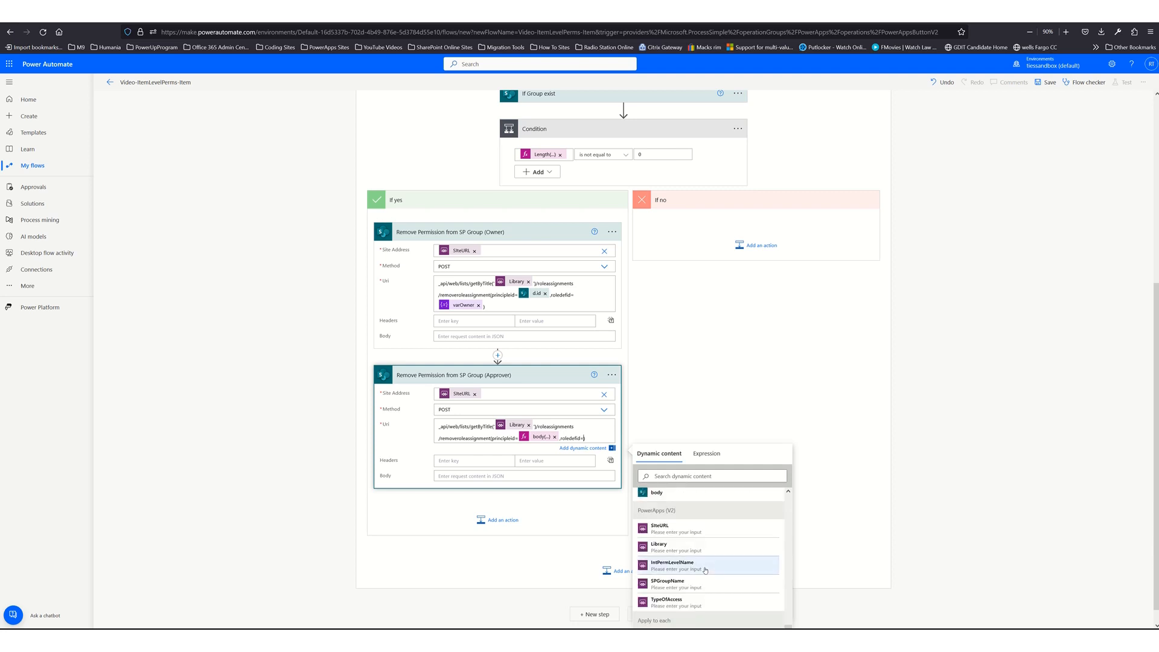
{"action": "scroll", "coordinate": [658, 533], "scroll_direction": "up", "scroll_amount": 3}
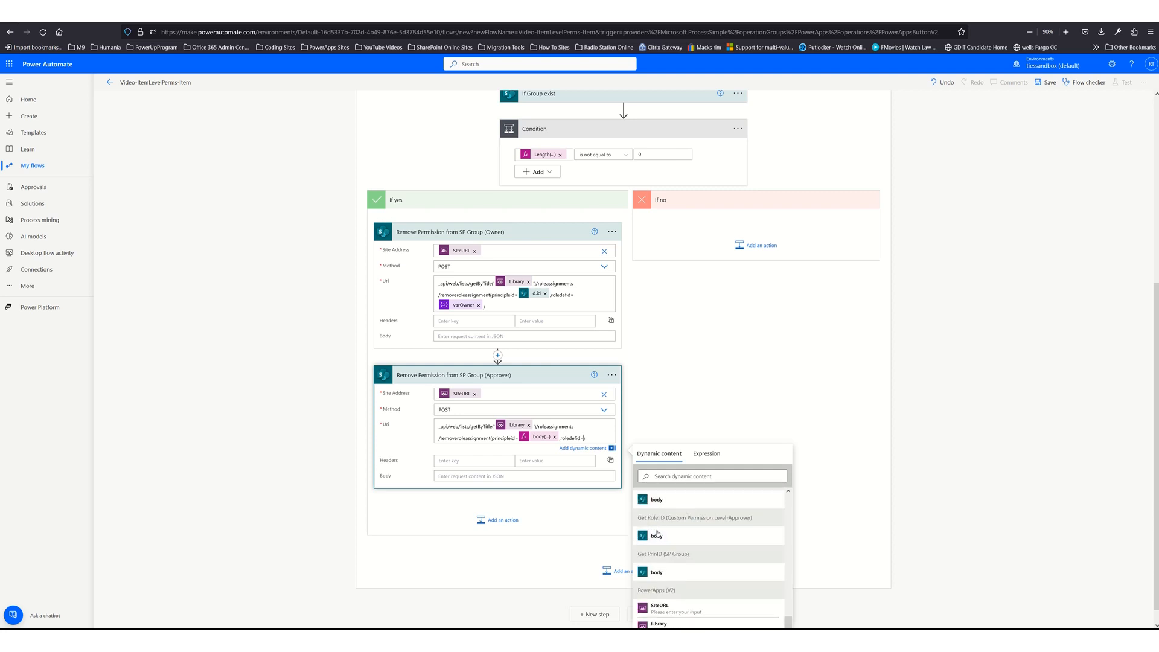
{"action": "left_click", "coordinate": [656, 536]}
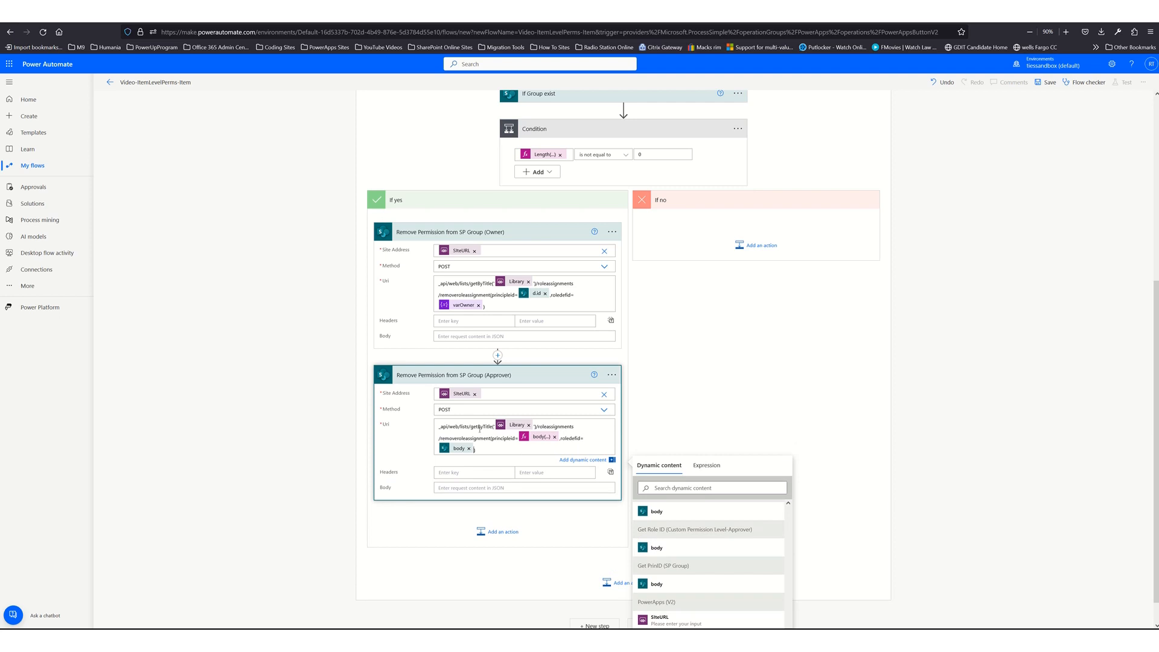
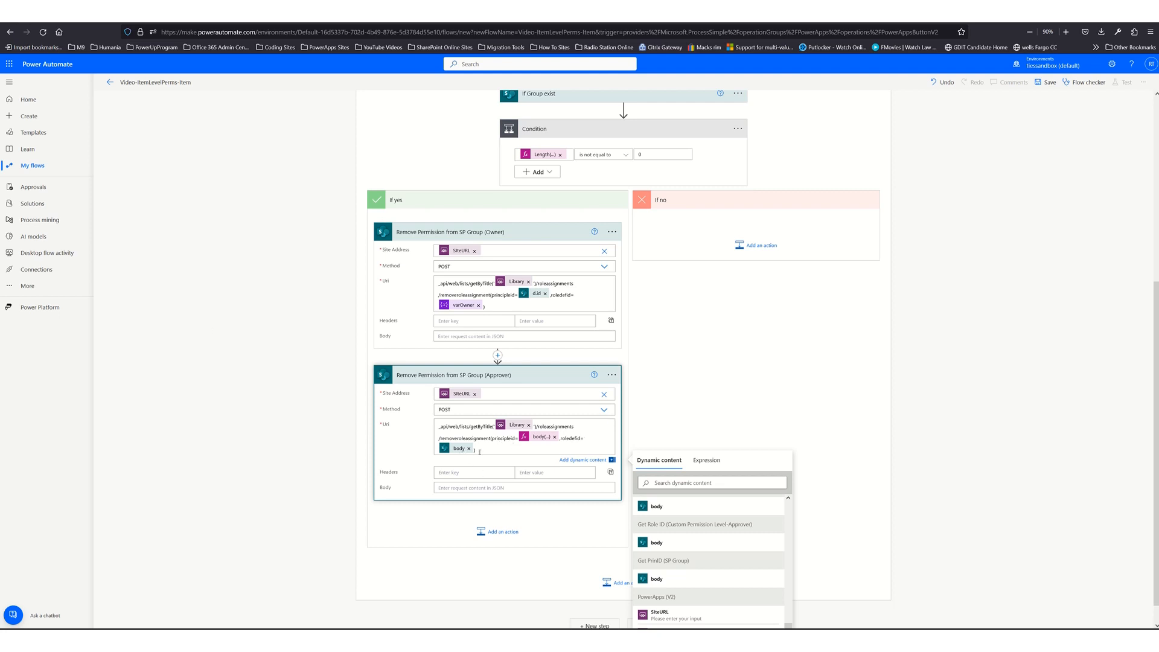
- Replace the body token in the Approver action's Uri with the expression body('Get_Role_ID_(Custom_Permission_Level-Approver)')?['d']['id']
{"action": "right_click", "coordinate": [459, 451]}
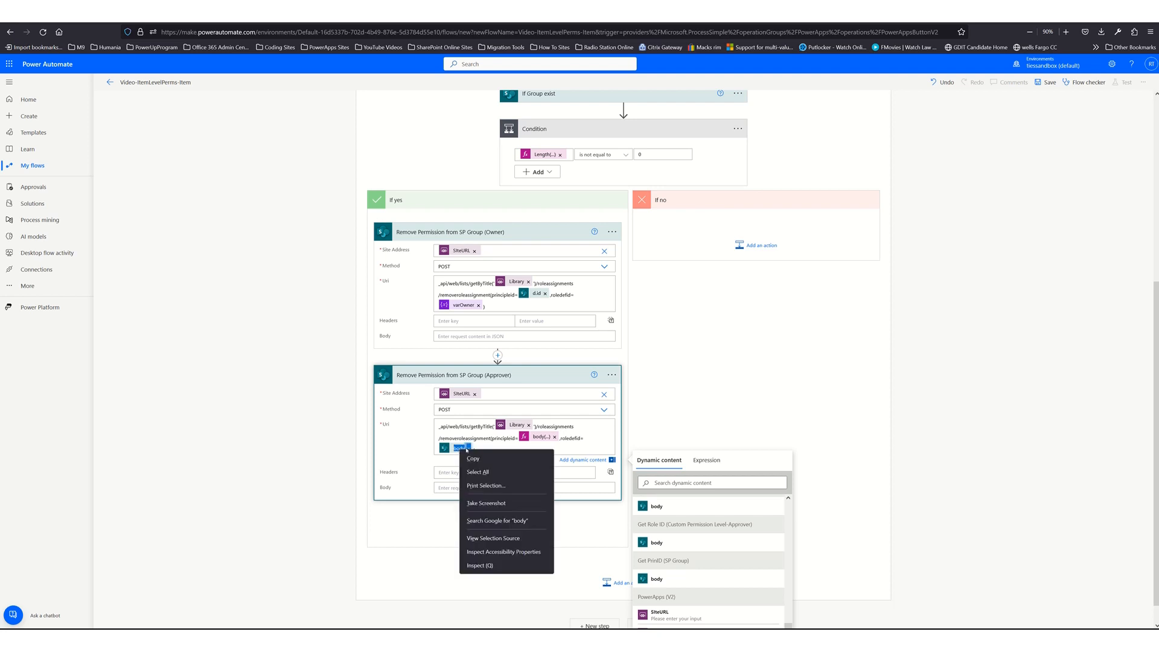
{"action": "left_click", "coordinate": [547, 465]}
{"action": "left_click", "coordinate": [706, 460]}
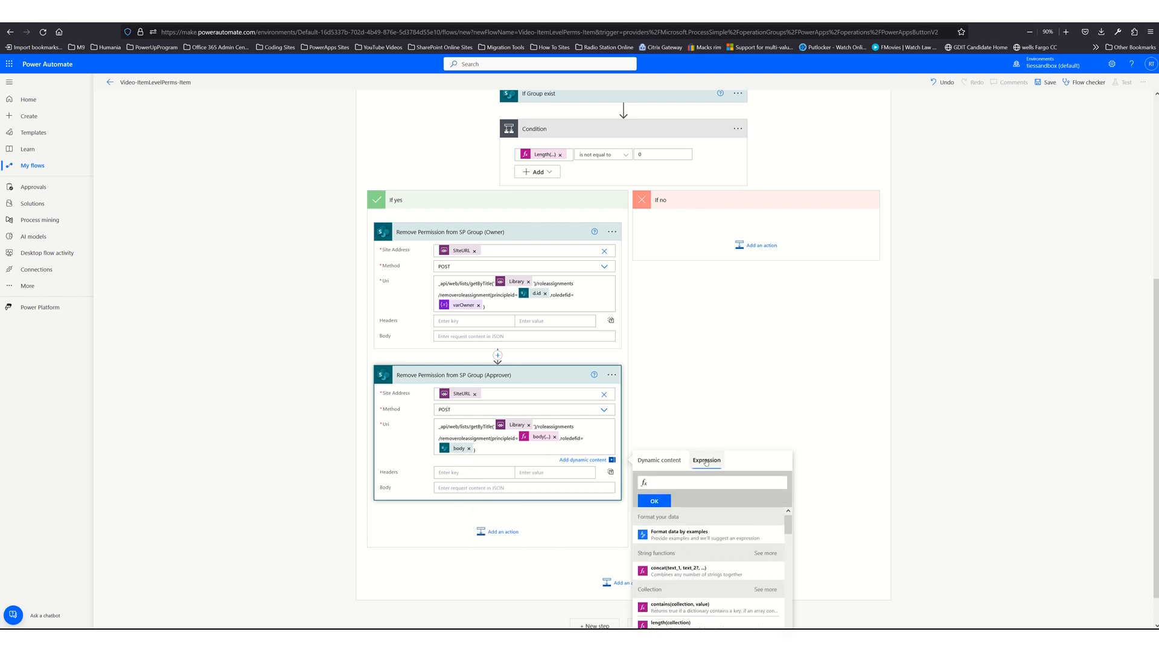
{"action": "key", "text": "ctrl+v"}
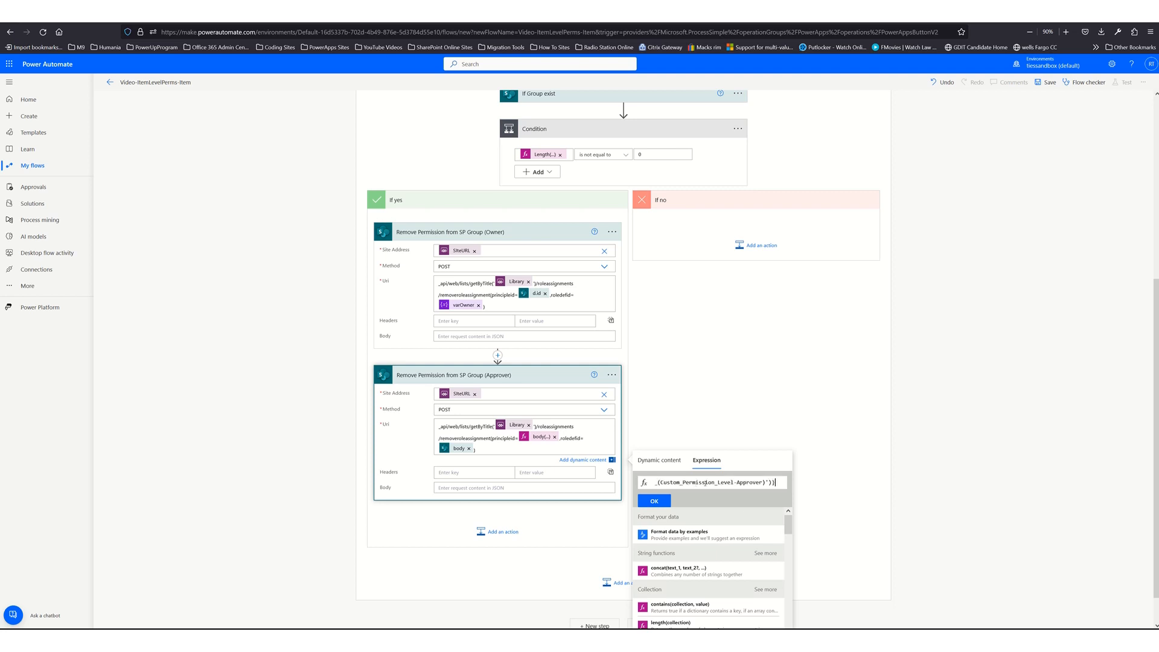
{"action": "key", "text": "Home"}
{"action": "key", "text": "Delete"}
{"action": "key", "text": "Delete"}
{"action": "key", "text": "End"}
{"action": "type", "text": "?['d']['id"}
{"action": "left_click", "coordinate": [655, 501]}
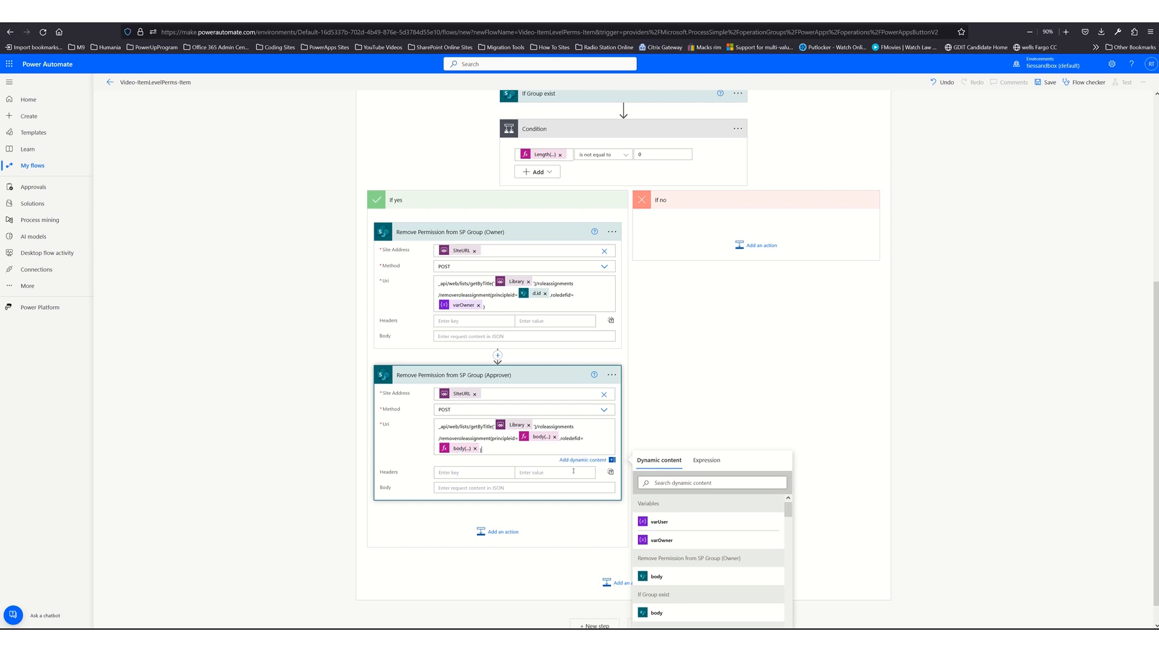
{"action": "left_click", "coordinate": [512, 532]}
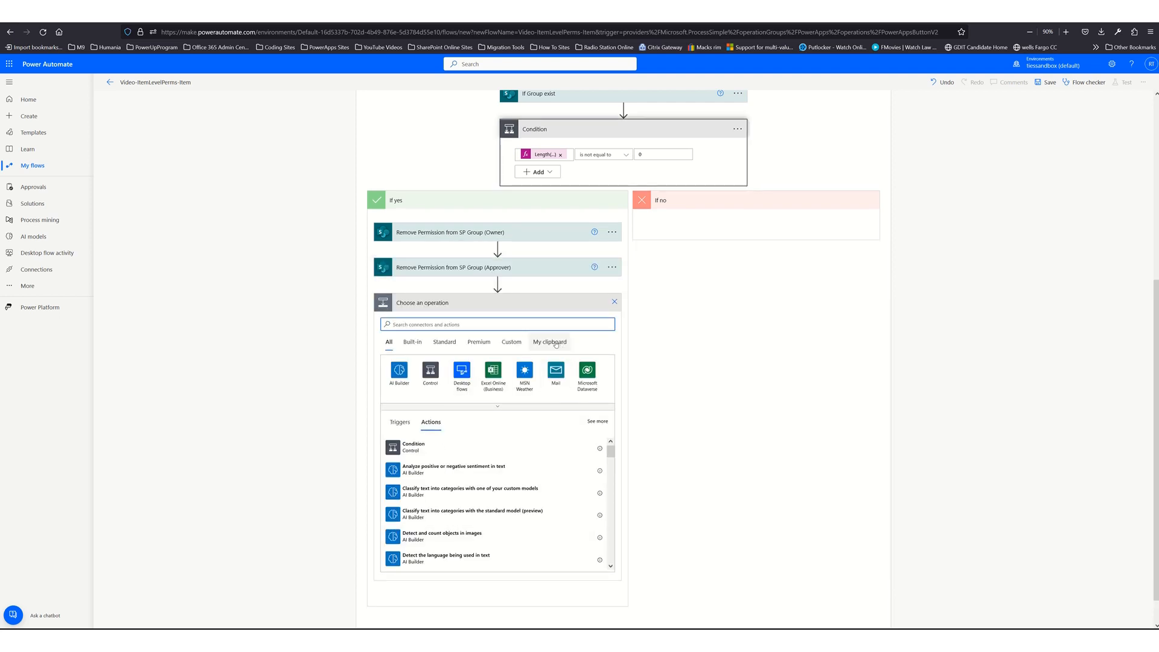
{"action": "left_click", "coordinate": [555, 341]}
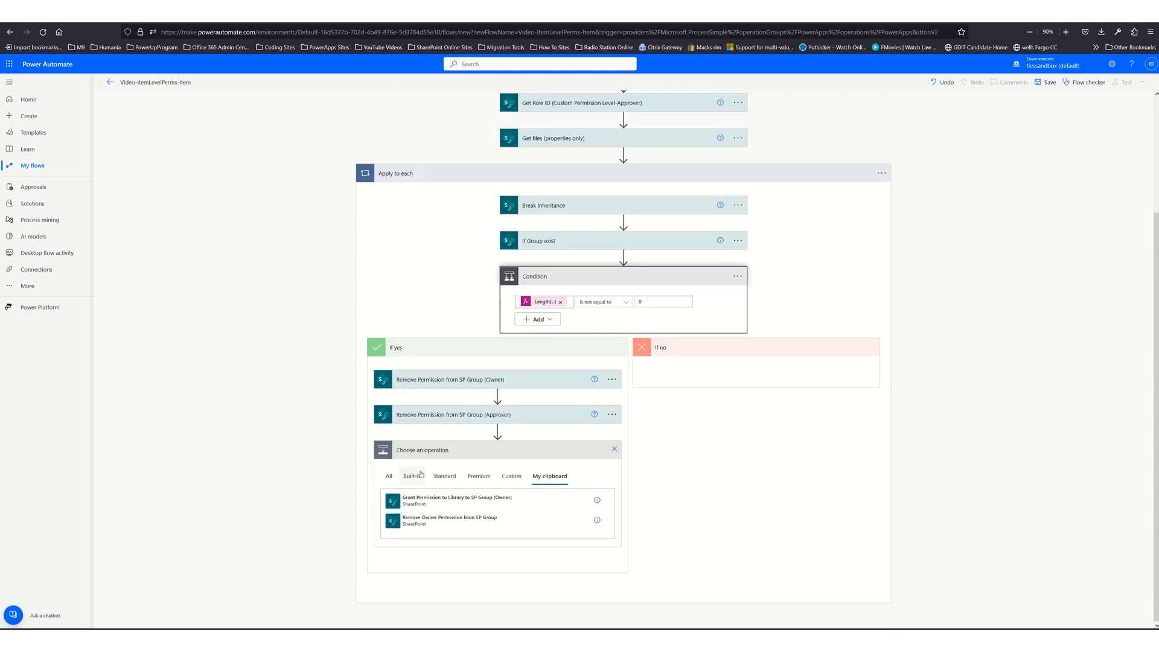
{"action": "left_click", "coordinate": [408, 504]}
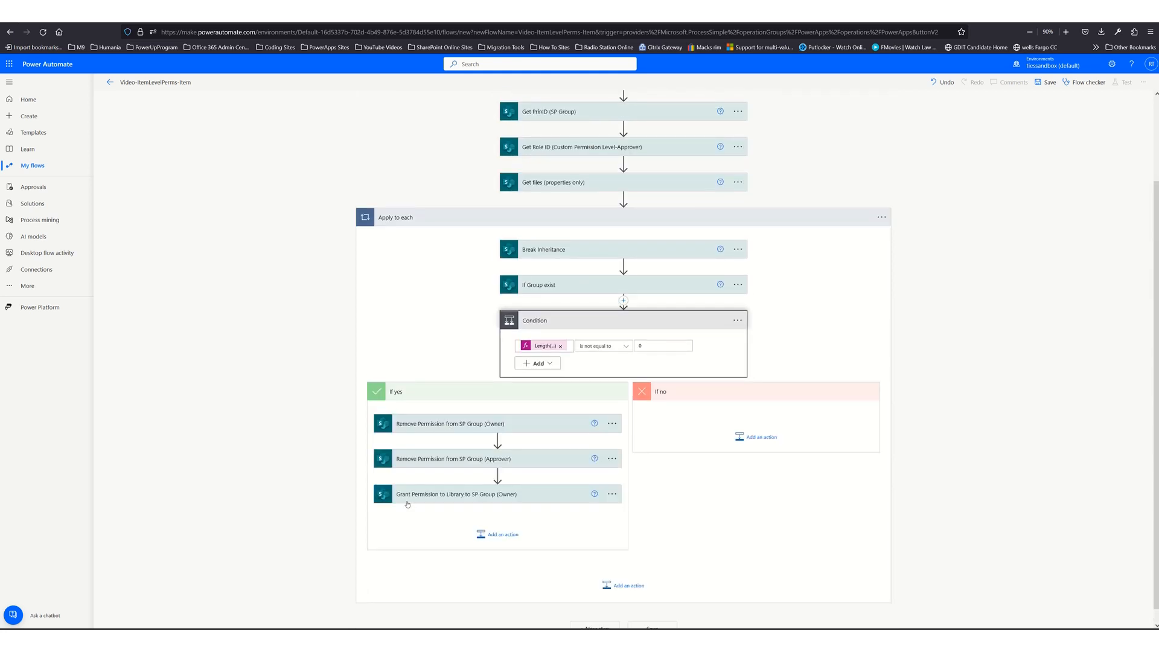
{"action": "left_click", "coordinate": [610, 495]}
{"action": "left_click", "coordinate": [669, 575]}
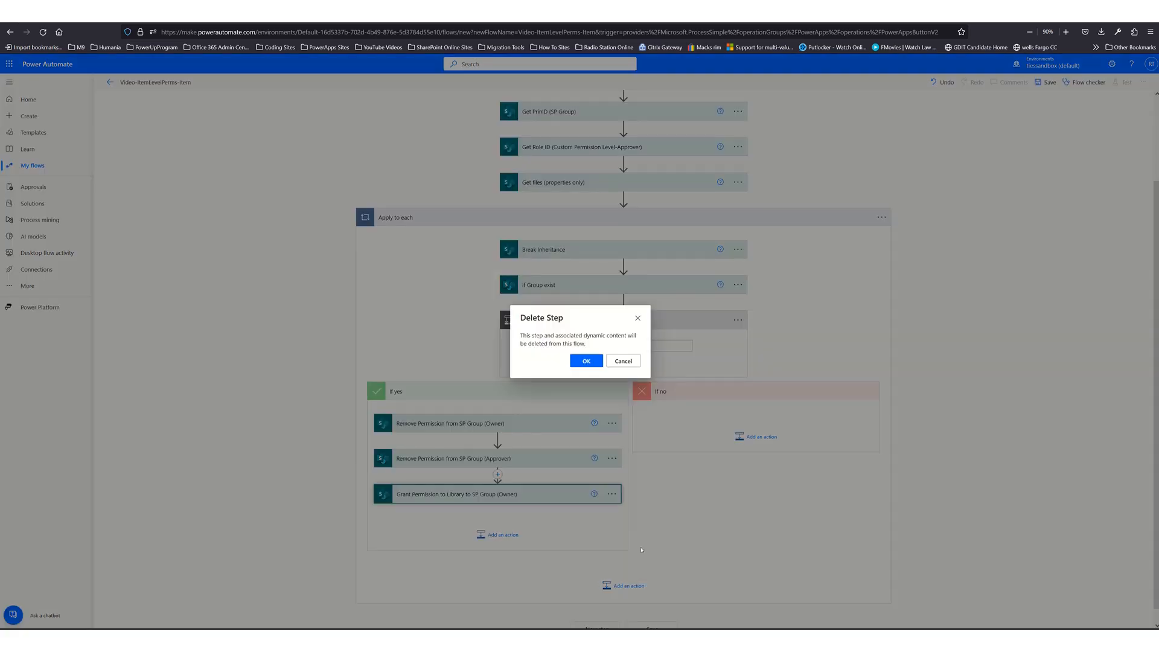
{"action": "left_click", "coordinate": [586, 361]}
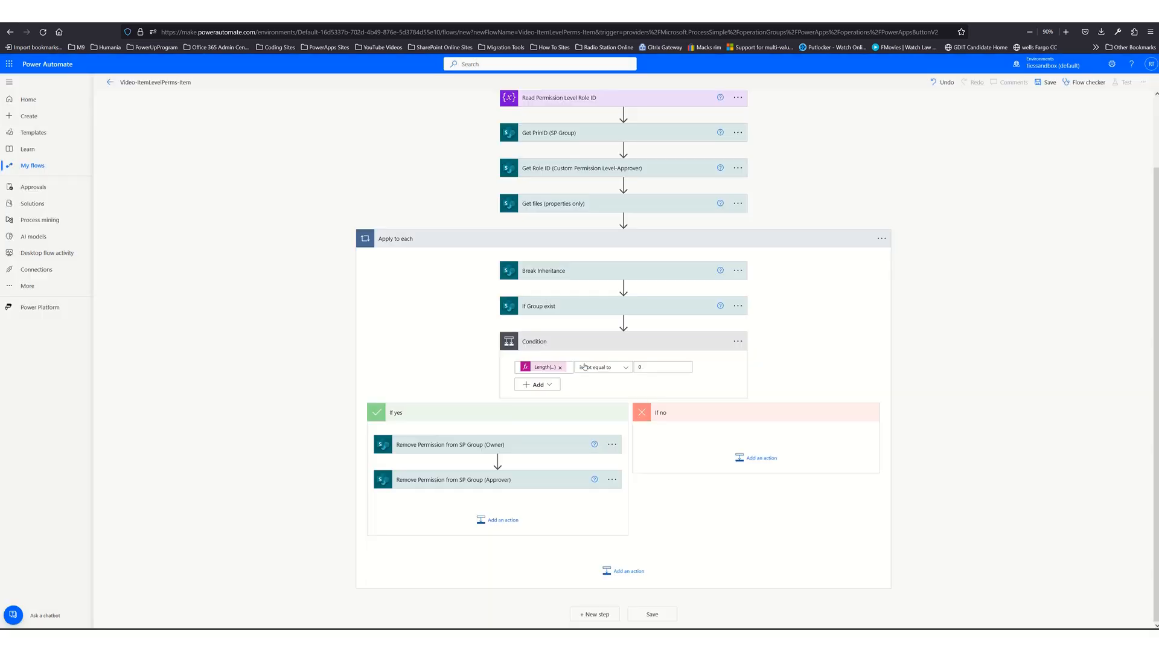
- Paste the copied Remove Owner Permission from SP Group action at the end of the If yes branch
{"action": "left_click", "coordinate": [504, 521]}
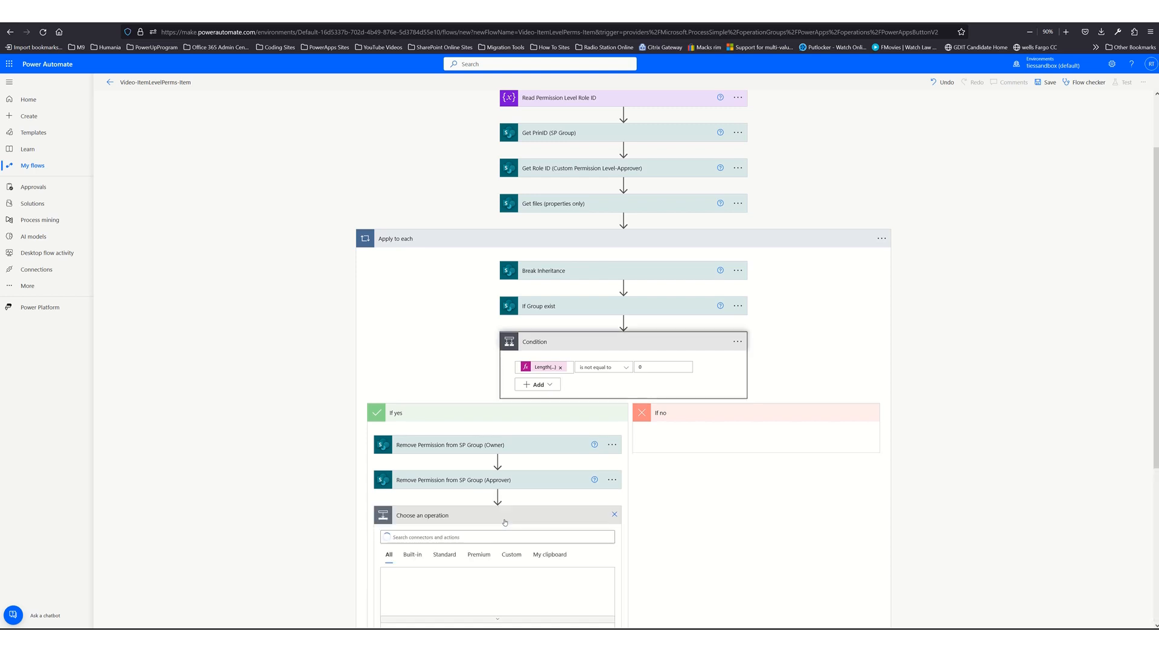
{"action": "left_click", "coordinate": [560, 557]}
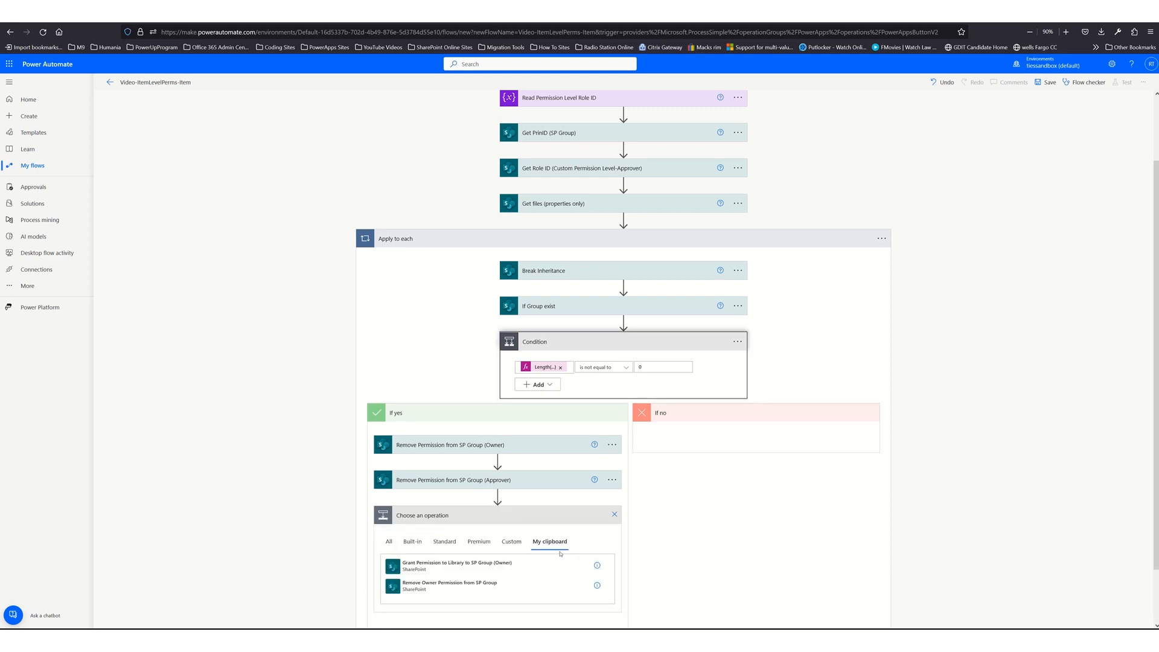
{"action": "left_click", "coordinate": [453, 587]}
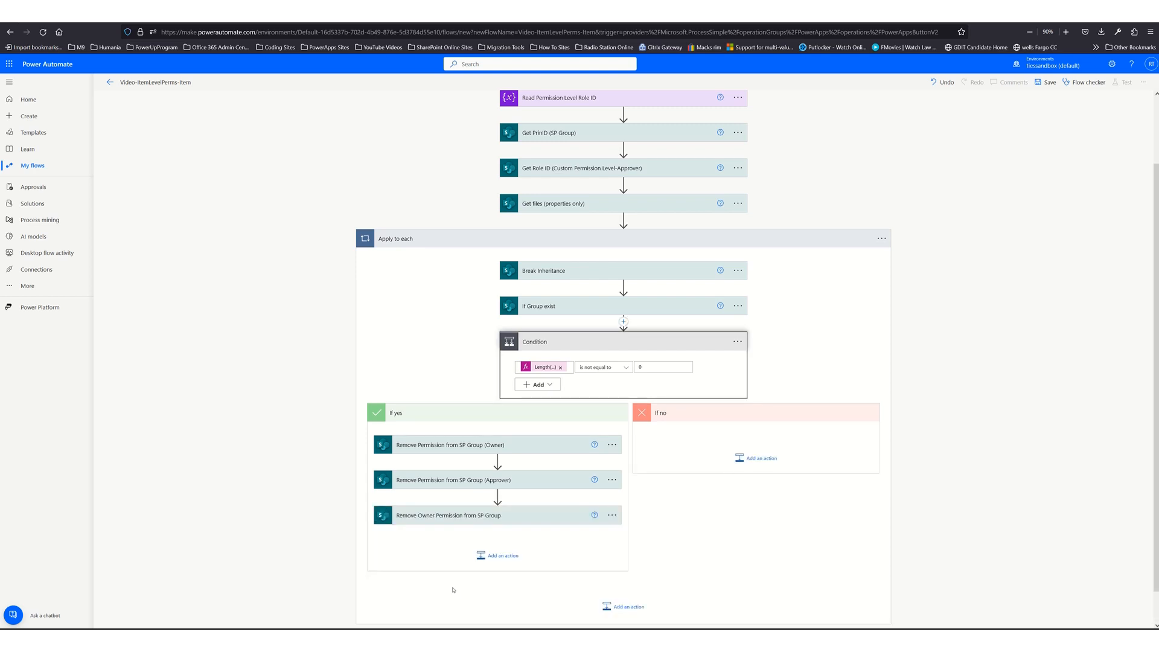
- Rename the newly pasted third action in the If yes branch as Remove Permission from SP Group (User)
{"action": "left_click", "coordinate": [611, 515]}
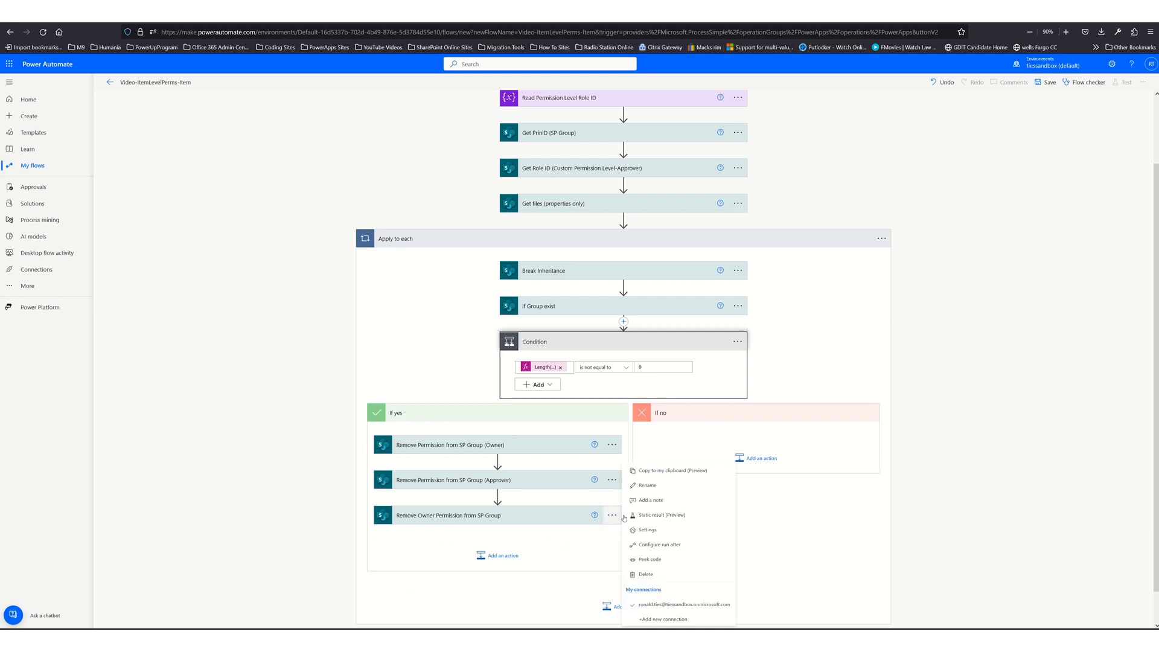
{"action": "left_click", "coordinate": [647, 485]}
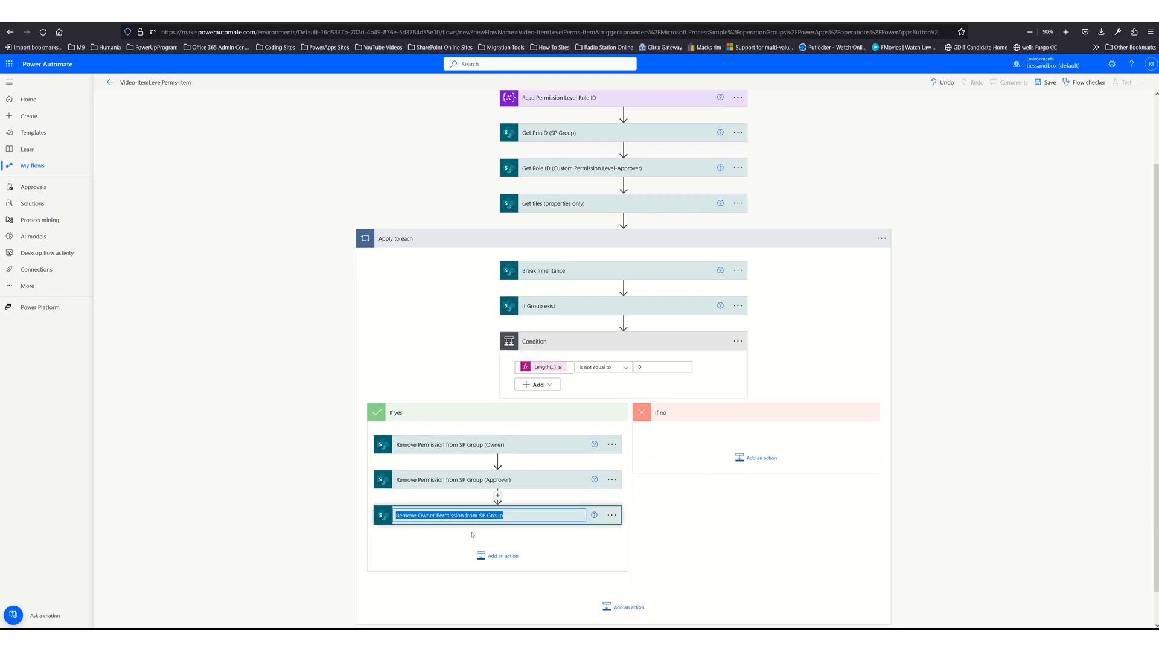
{"action": "left_click", "coordinate": [513, 515]}
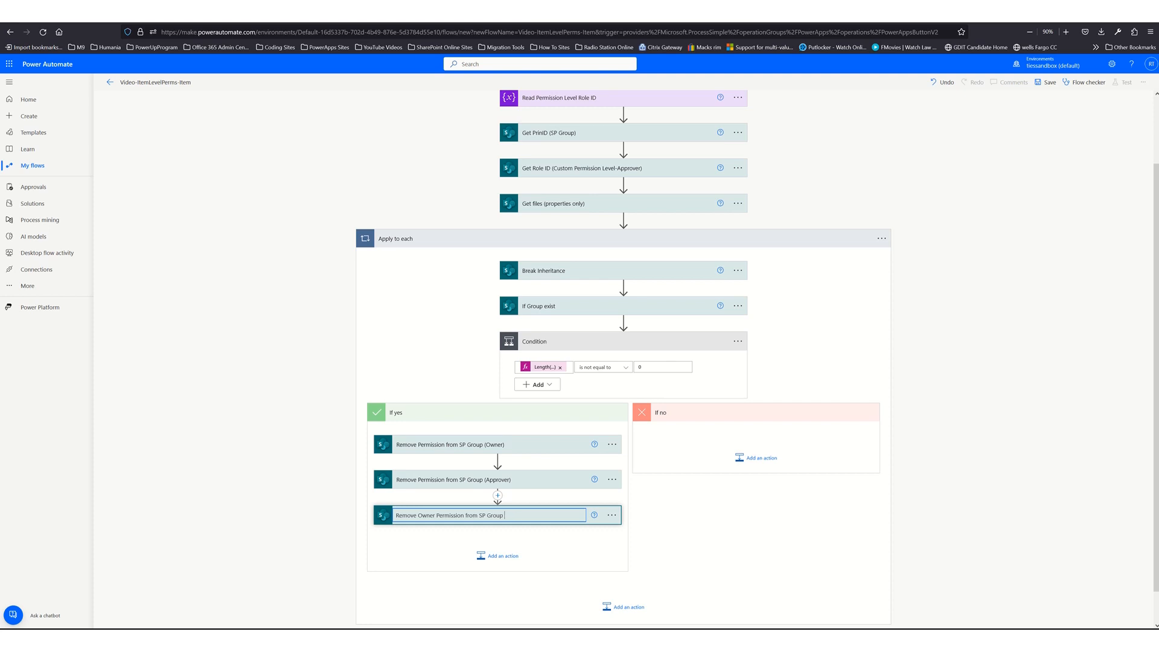
{"action": "type", "text": "(user"}
{"action": "key", "text": "BackSpace"}
{"action": "key", "text": "BackSpace"}
{"action": "key", "text": "BackSpace"}
{"action": "type", "text": "User"}
{"action": "double_click", "coordinate": [431, 516]}
{"action": "key", "text": "BackSpace"}
{"action": "key", "text": "Return"}
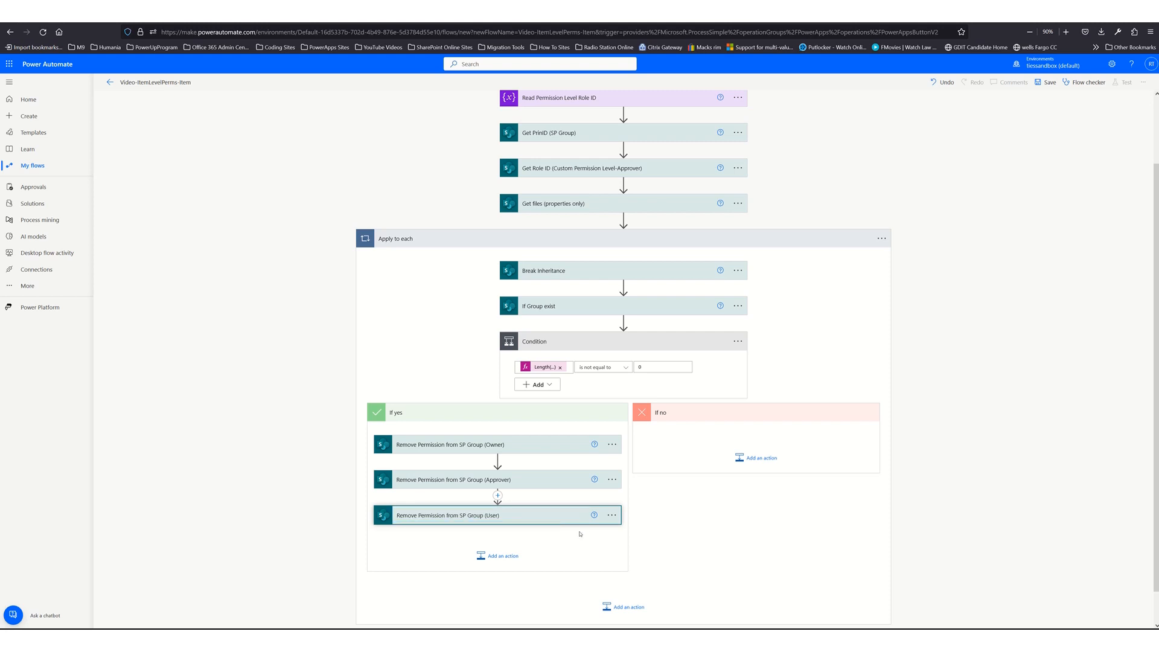
- Replace the d.id token in the User action's Uri with the expression body('Get_PrinID_(SP_Group)')?['d']['id']
{"action": "left_click", "coordinate": [549, 517]}
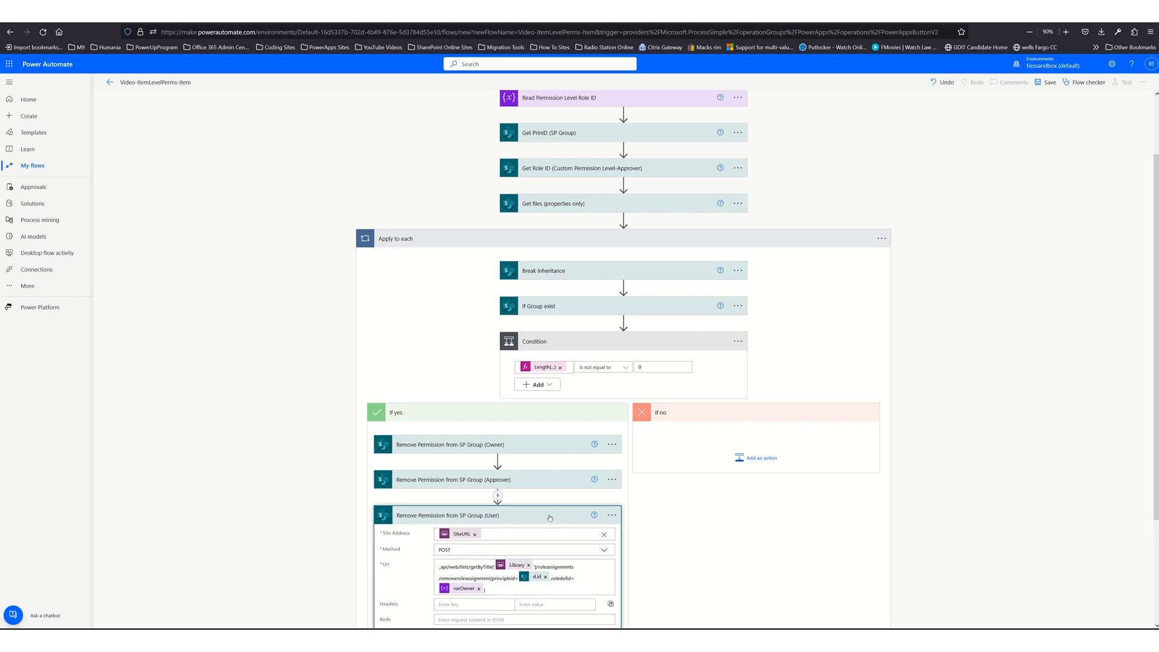
{"action": "scroll", "coordinate": [504, 523], "scroll_direction": "down", "scroll_amount": 3}
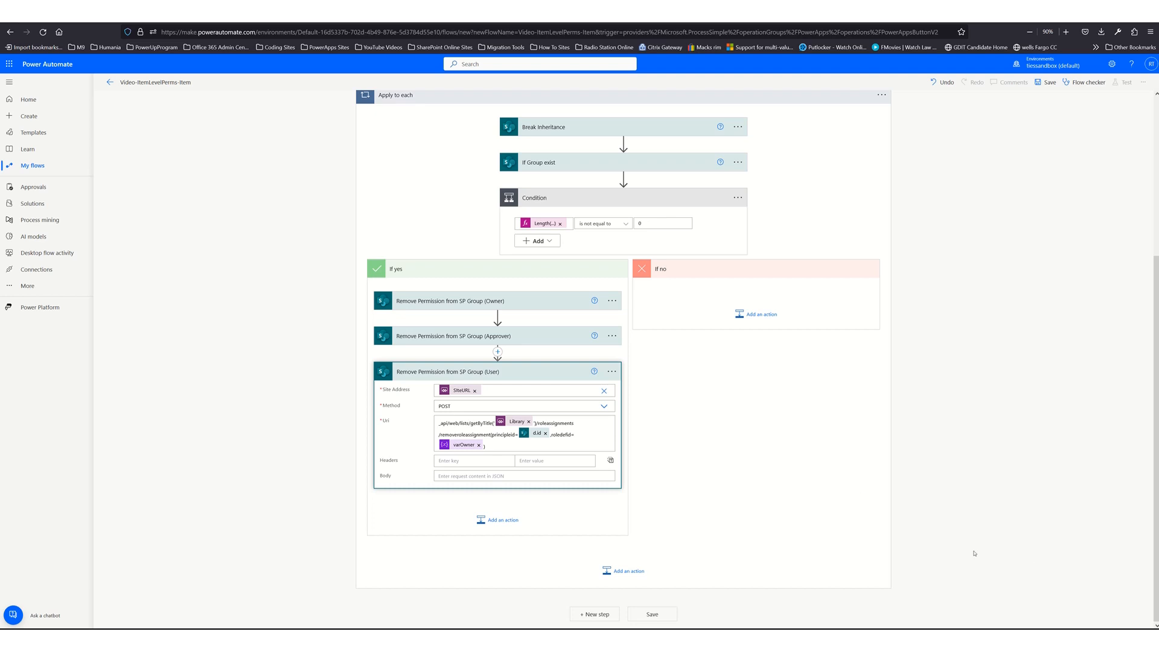
{"action": "left_click", "coordinate": [545, 434]}
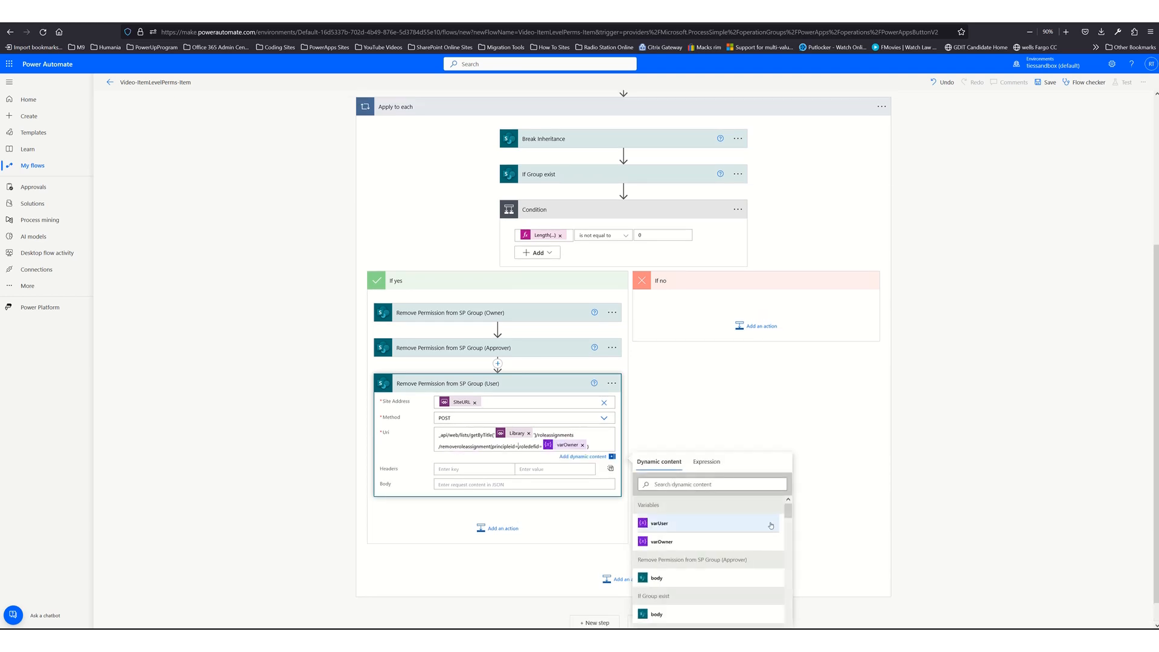
{"action": "left_click", "coordinate": [700, 461]}
{"action": "key", "text": "ctrl+v"}
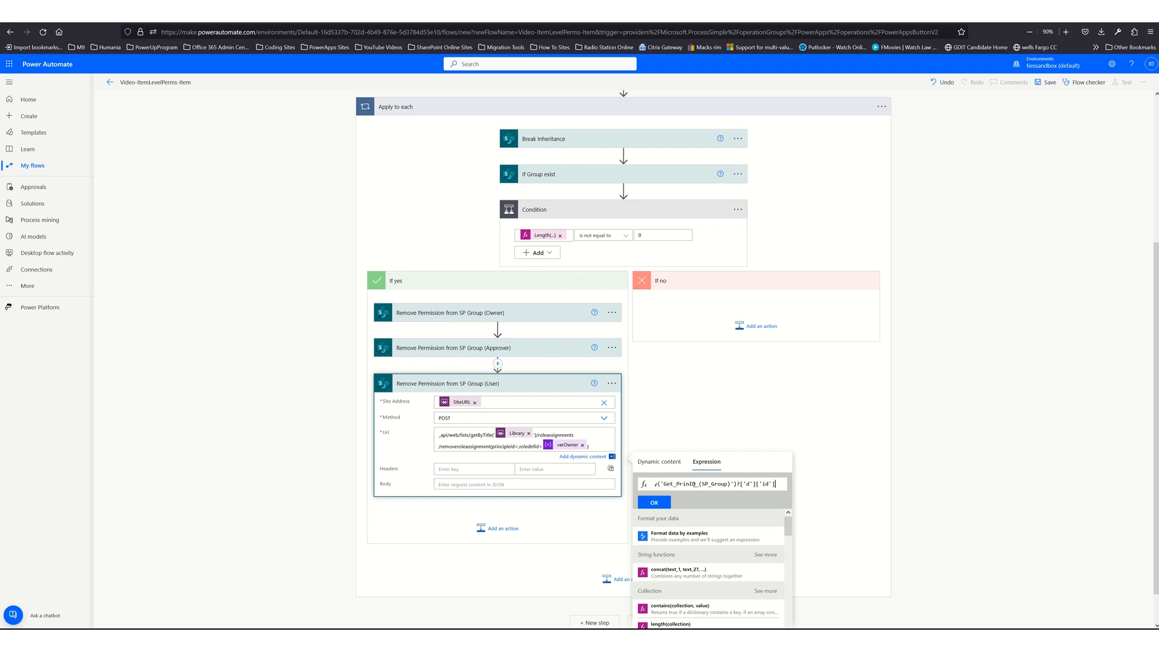
{"action": "left_click", "coordinate": [657, 504]}
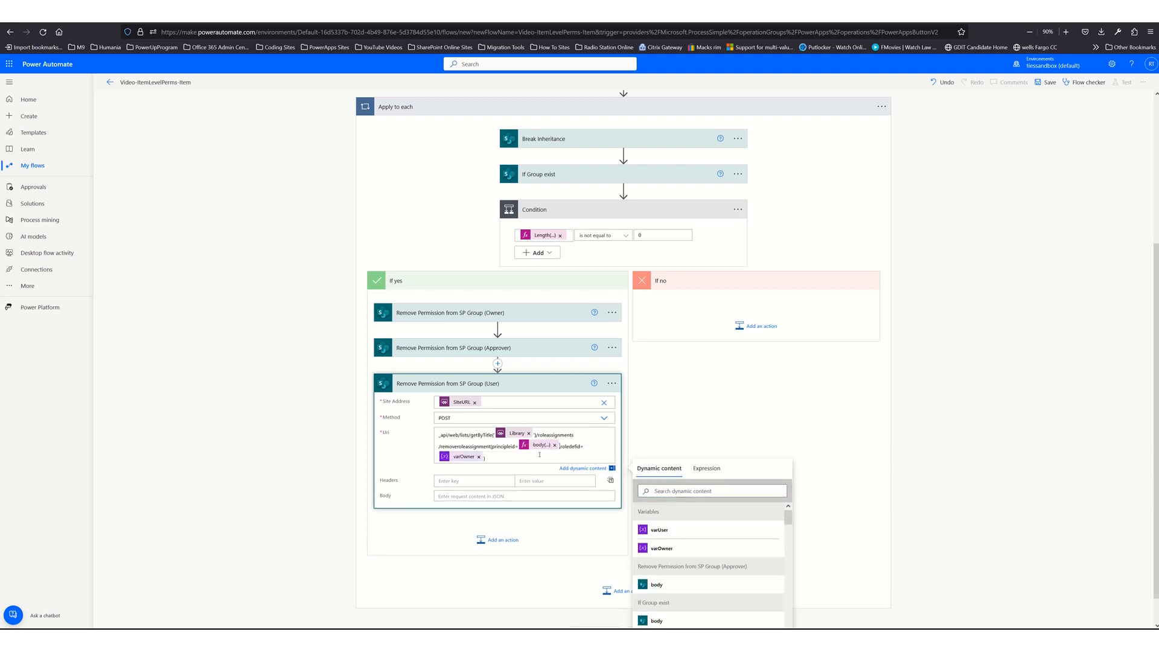
- Replace varOwner with varUser as the roledefid in the User action's Uri and collapse the action
{"action": "left_click", "coordinate": [480, 457]}
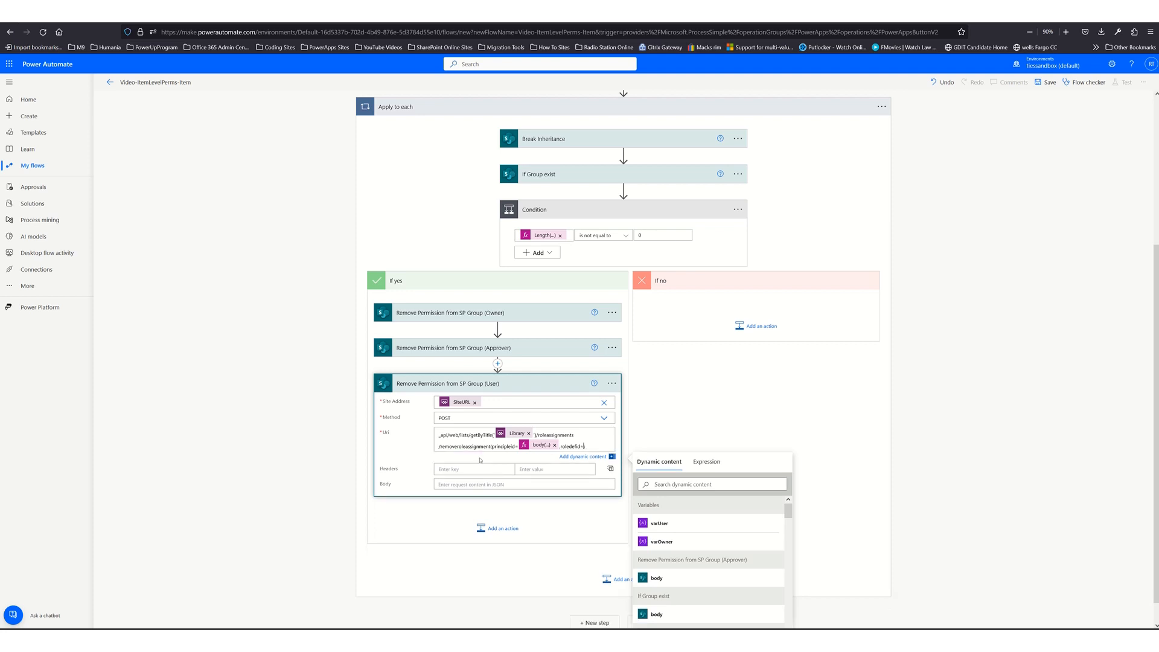
{"action": "left_click", "coordinate": [657, 528]}
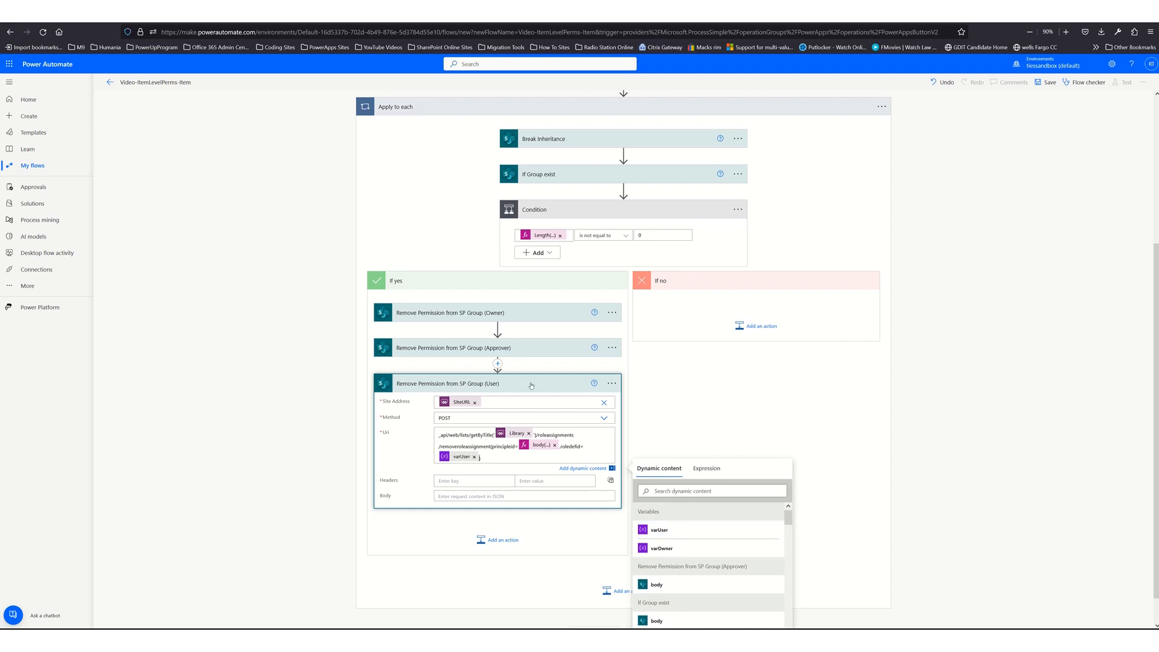
{"action": "left_click", "coordinate": [530, 385]}
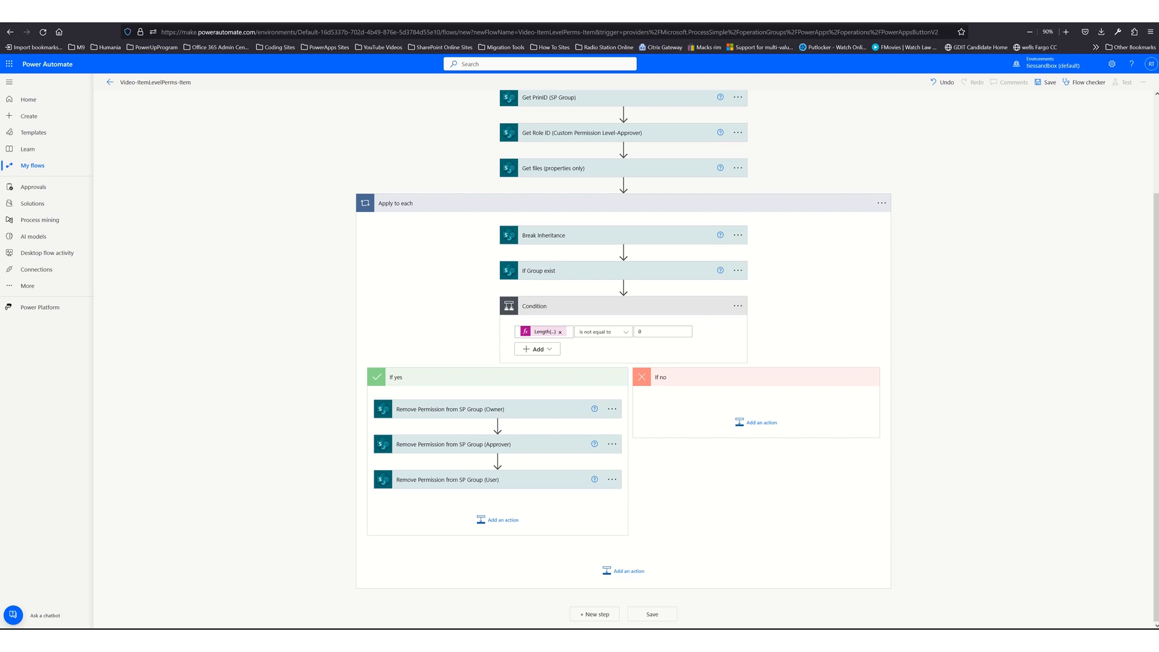
{"action": "left_click", "coordinate": [497, 480]}
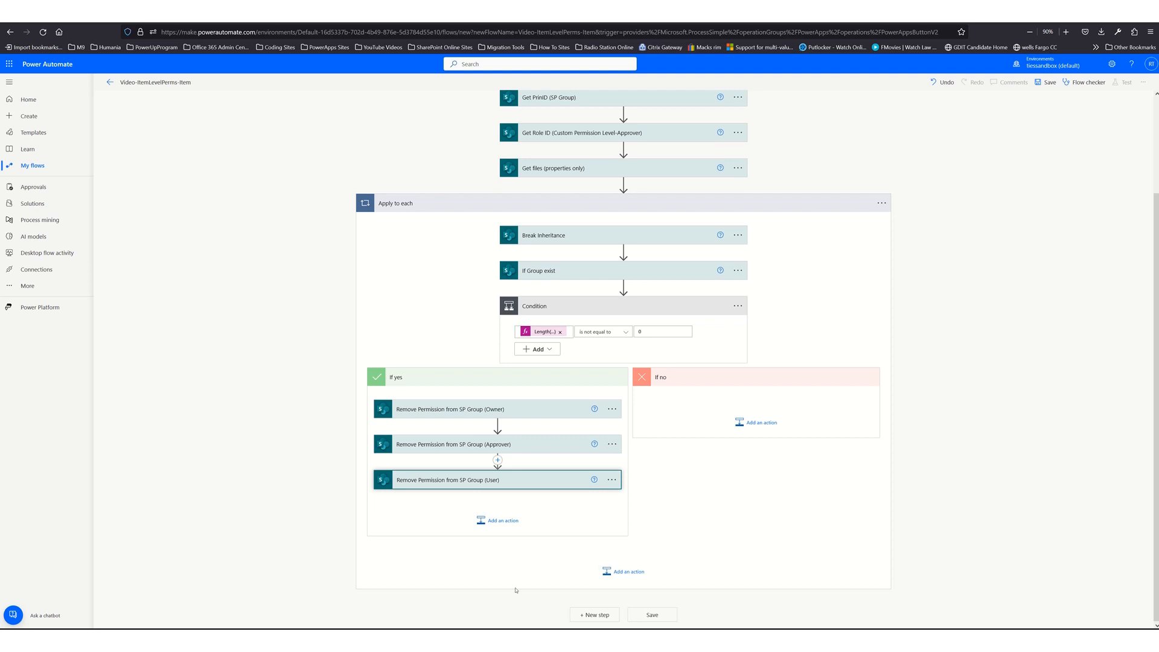
- Add a Switch control after the Condition inside the Apply to each loop
{"action": "left_click", "coordinate": [636, 572]}
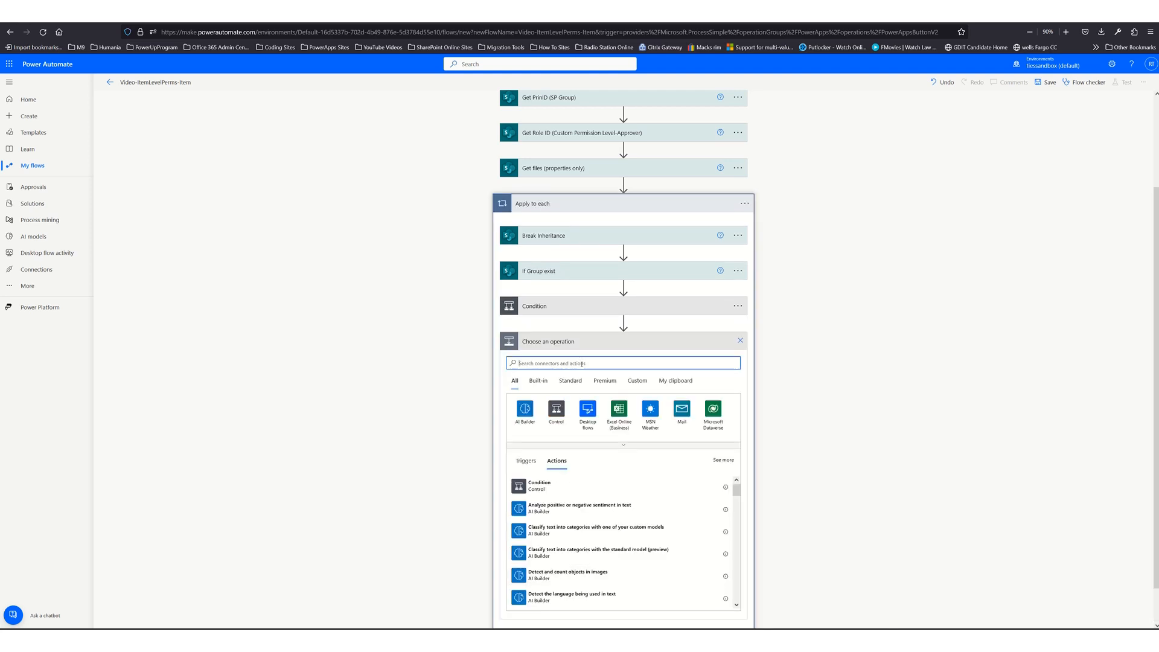
{"action": "type", "text": "swic"}
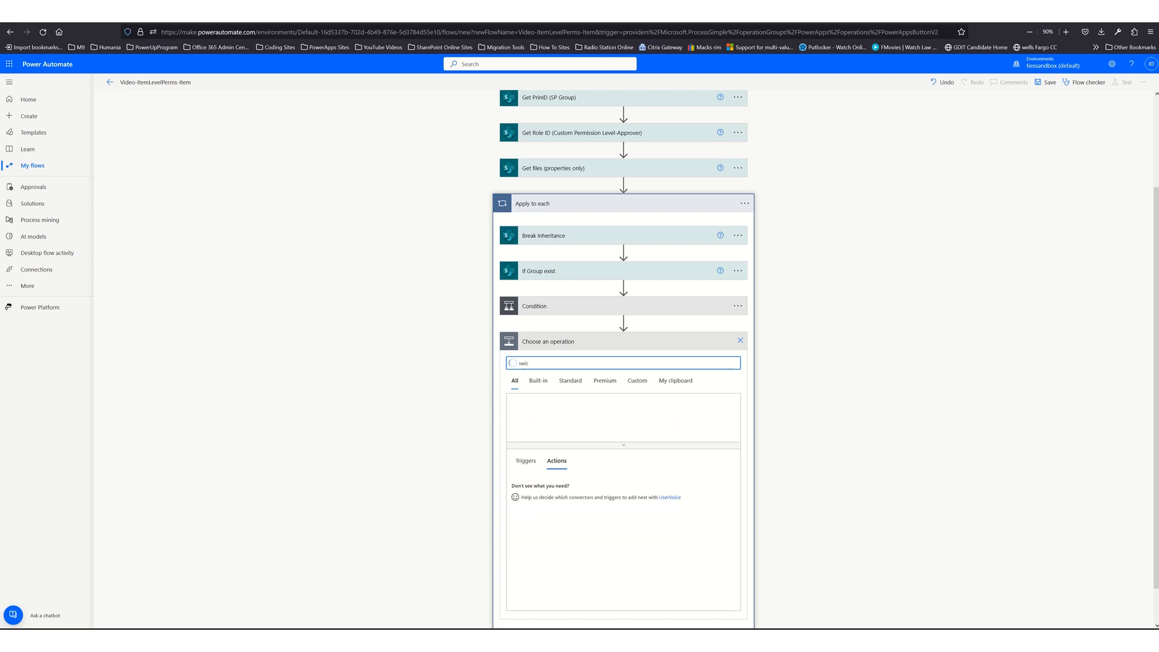
{"action": "key", "text": "BackSpace"}
{"action": "type", "text": "tch"}
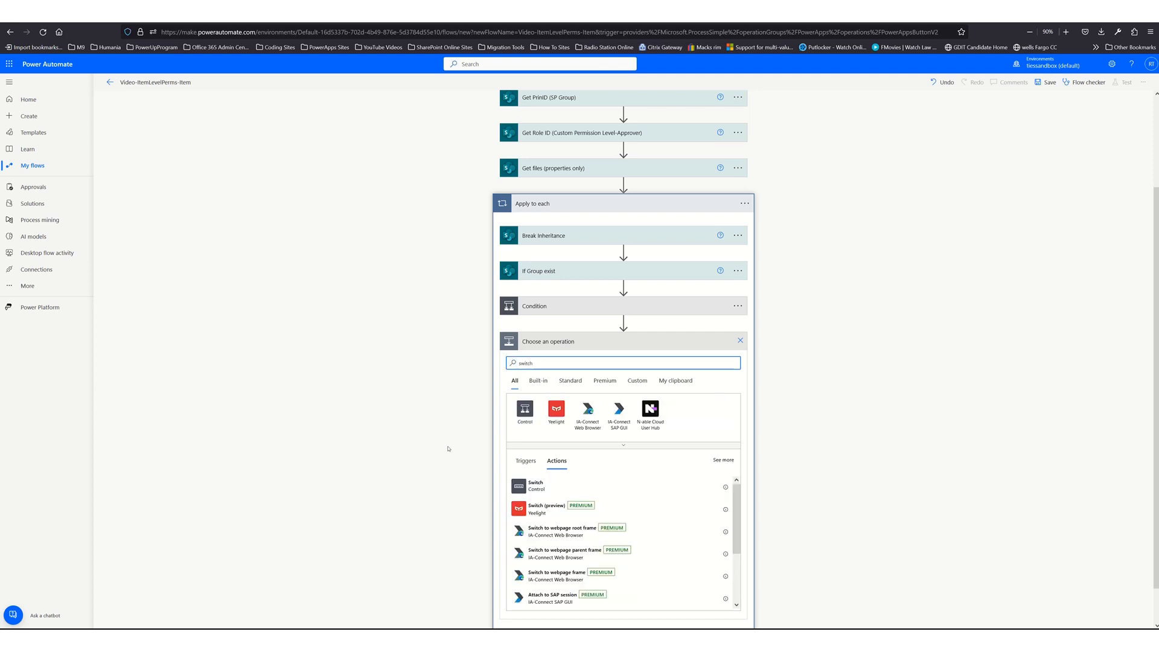
{"action": "left_click", "coordinate": [527, 487]}
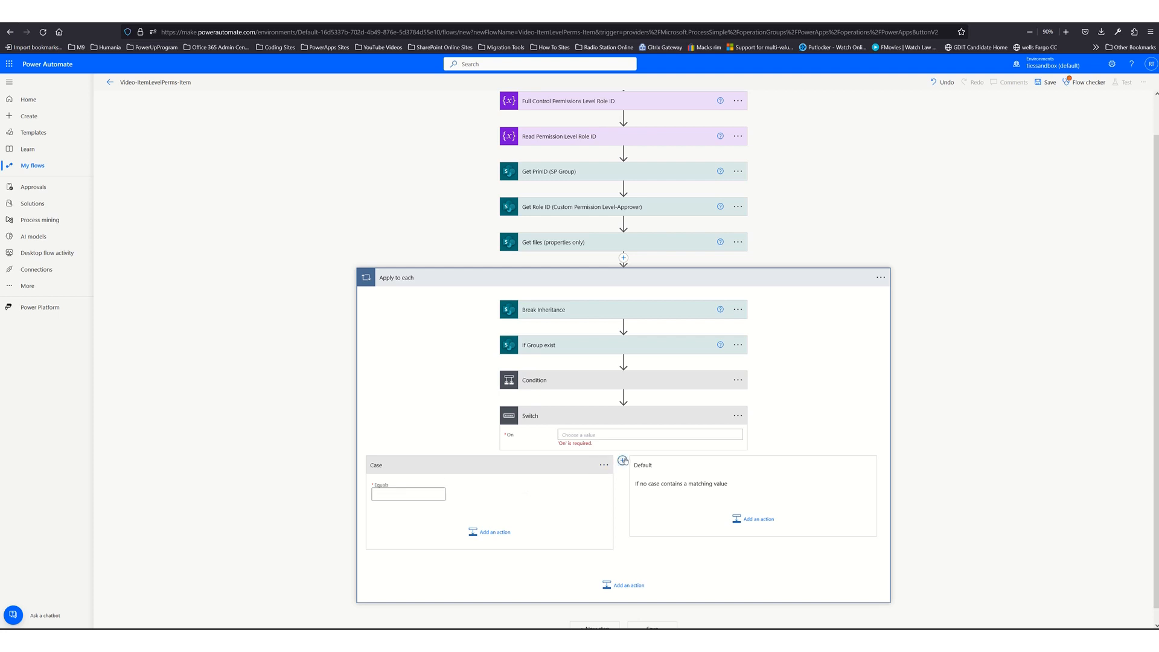
- Add two more cases to the Switch and rename its first case as Owner
{"action": "left_click", "coordinate": [623, 461]}
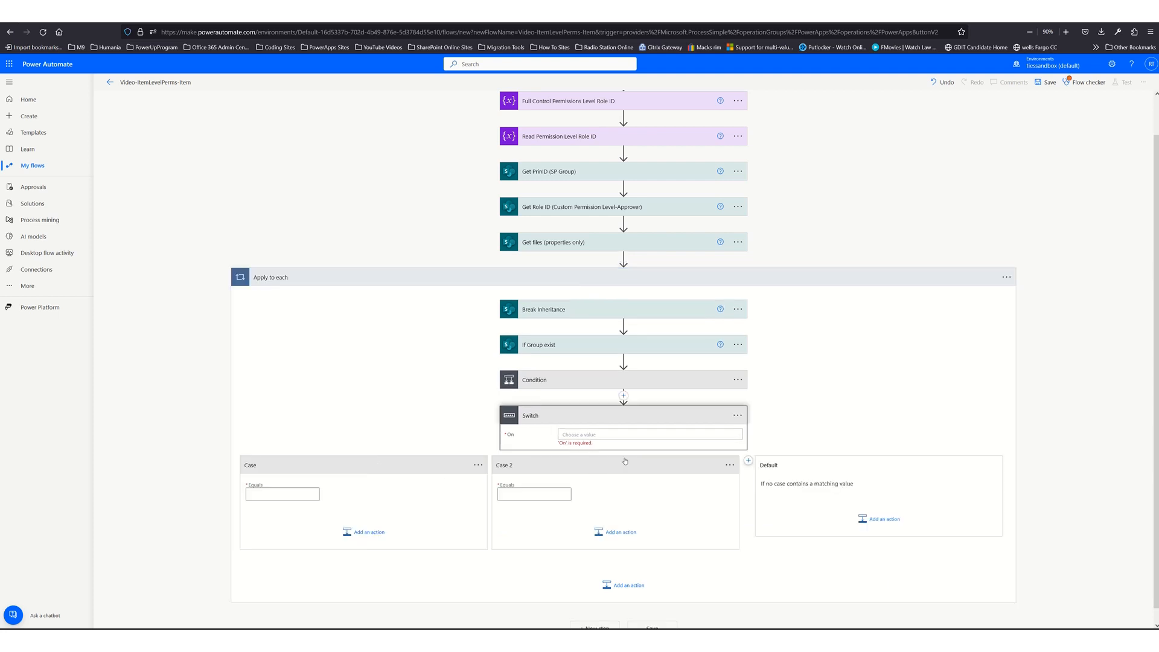
{"action": "left_click", "coordinate": [748, 461]}
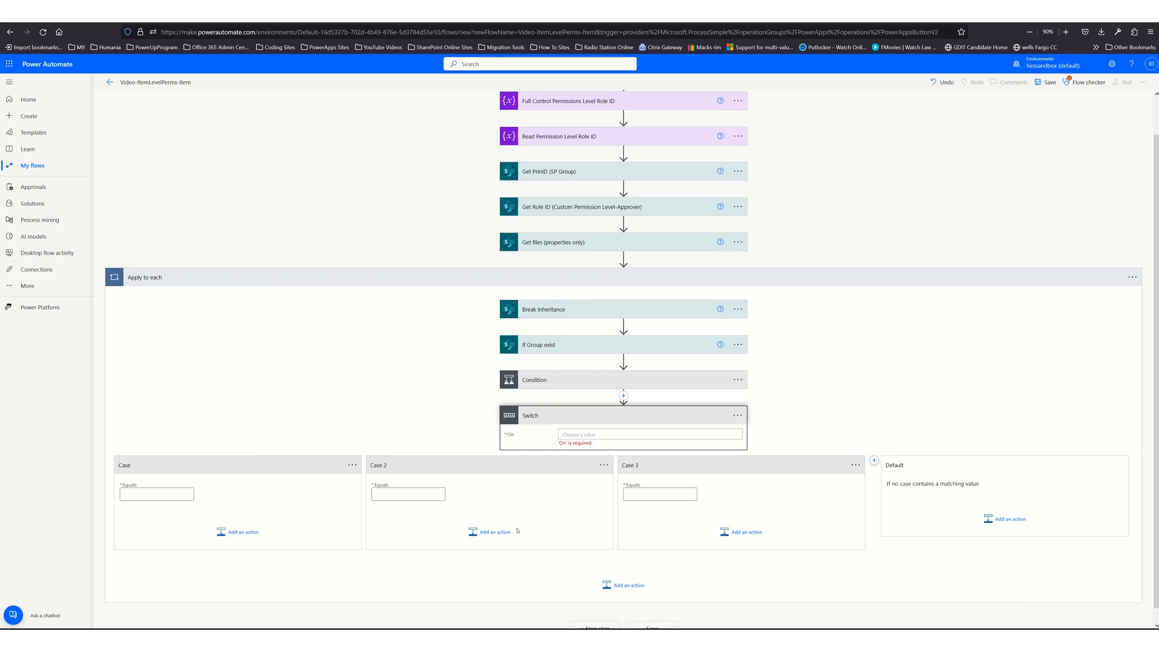
{"action": "left_click", "coordinate": [352, 465]}
{"action": "left_click", "coordinate": [388, 464]}
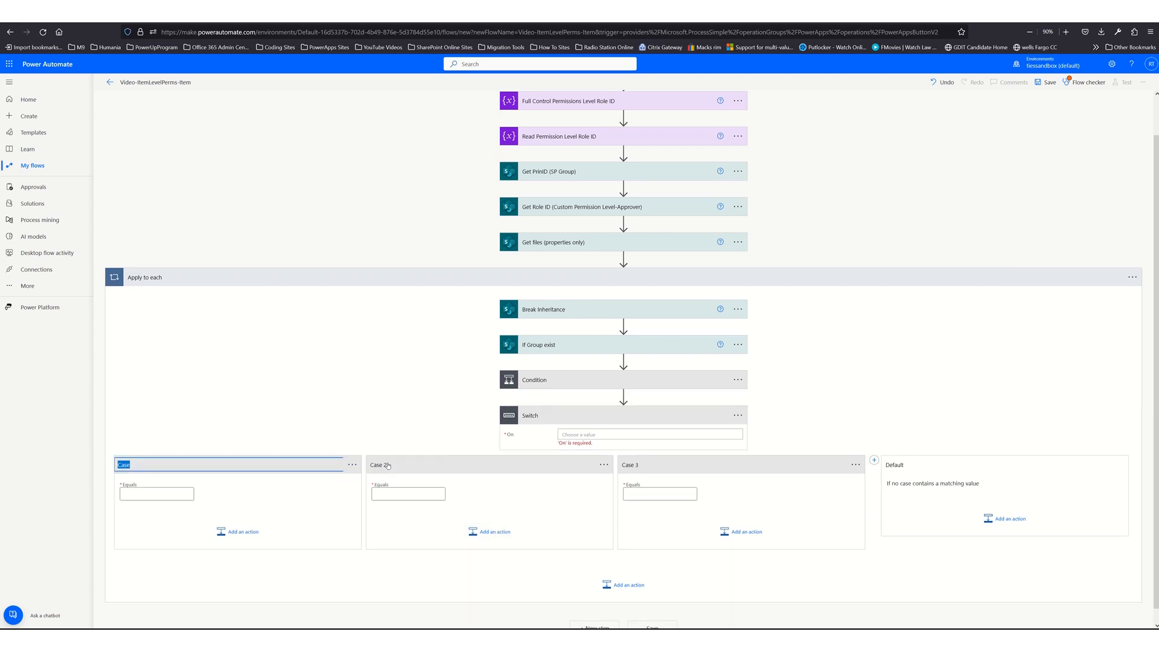
{"action": "type", "text": "Ower"}
{"action": "key", "text": "BackSpace"}
{"action": "key", "text": "BackSpace"}
{"action": "key", "text": "BackSpace"}
- Rename the Switch's second case as Approver and its third case as User
{"action": "left_click", "coordinate": [603, 464]}
{"action": "left_click", "coordinate": [636, 465]}
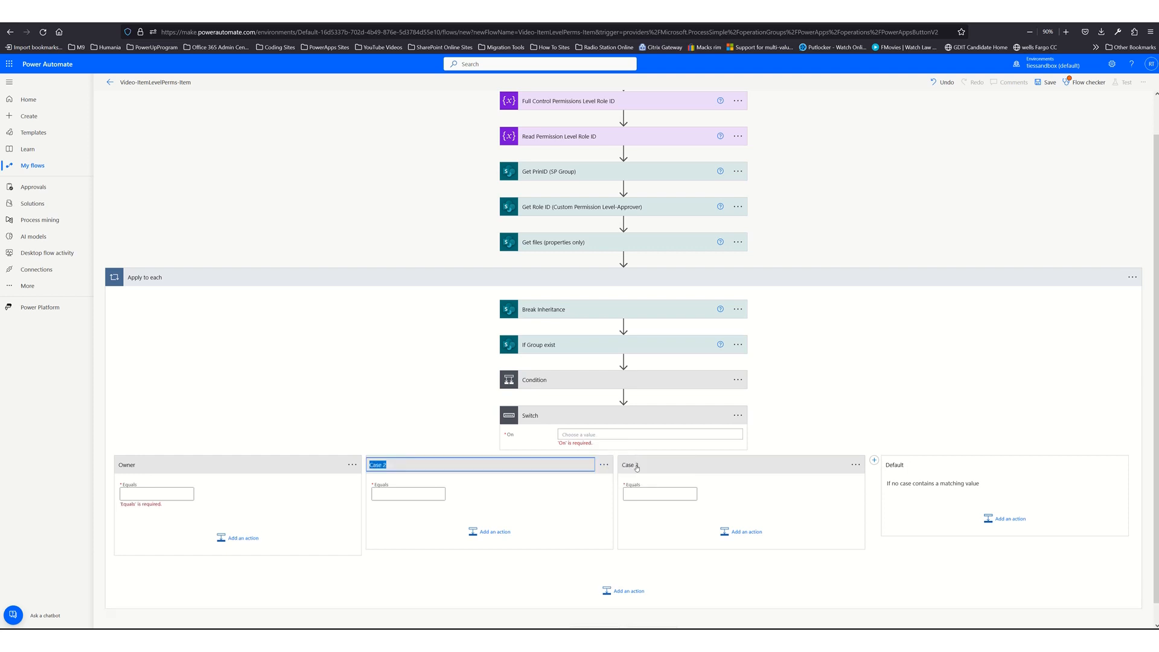
{"action": "type", "text": "Approver"}
{"action": "left_click", "coordinate": [856, 465]}
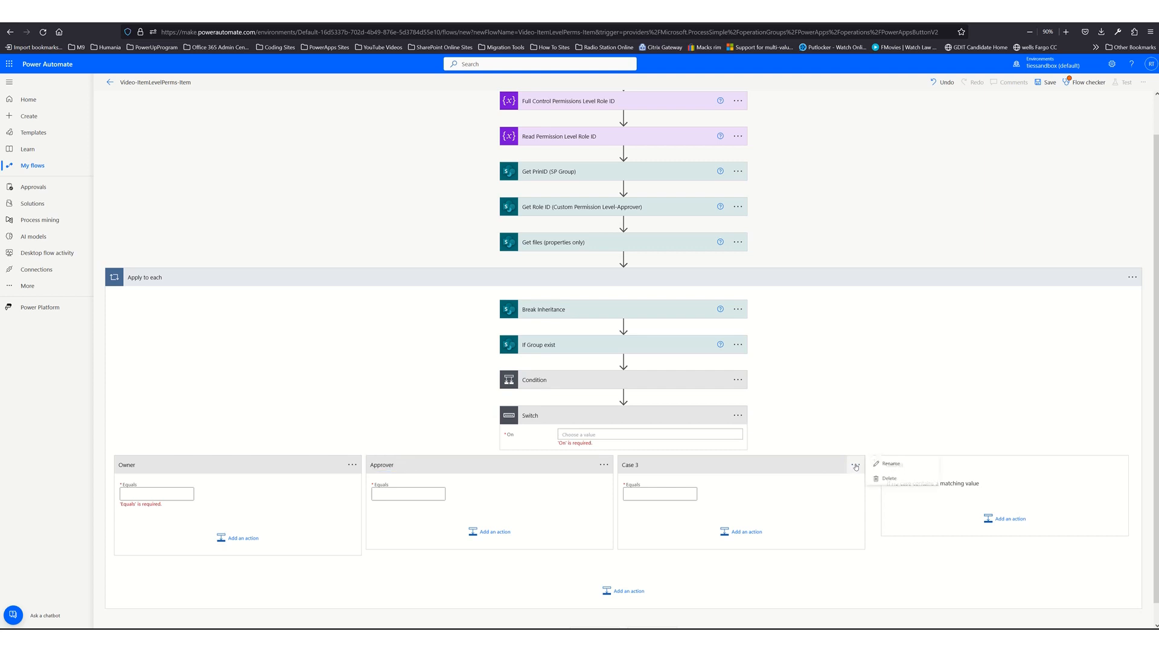
{"action": "left_click", "coordinate": [882, 464]}
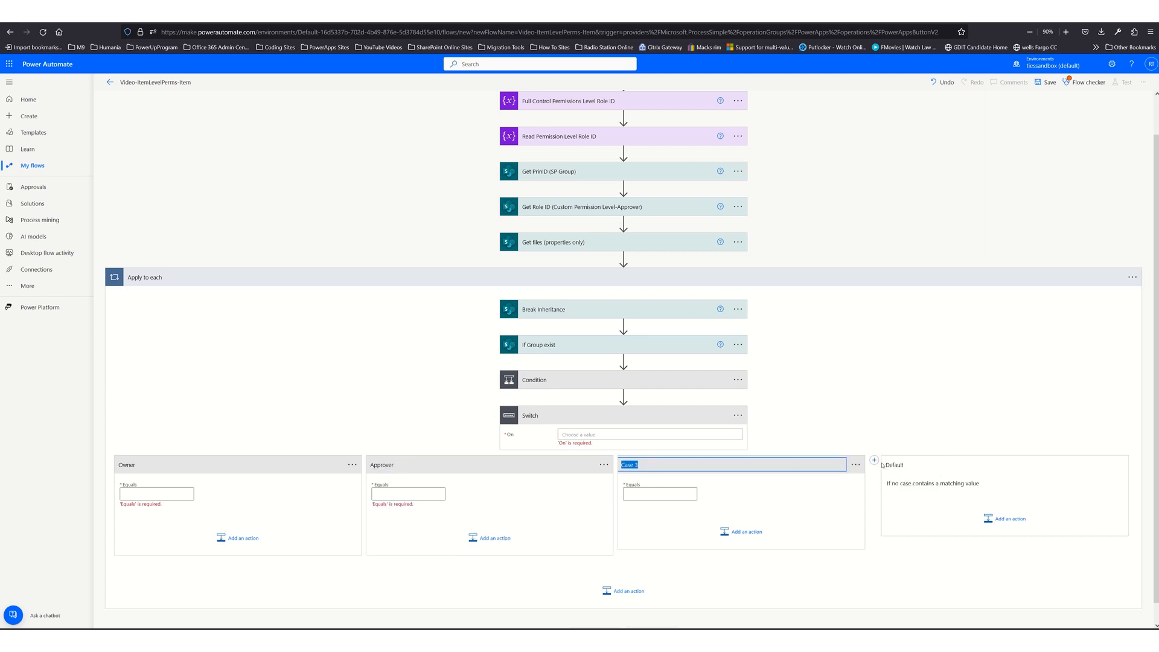
{"action": "type", "text": "User"}
- Set the Equals values of the cases to User for User, Approver for Approver and Admin for Owner
{"action": "left_click", "coordinate": [648, 493]}
{"action": "type", "text": "Use"}
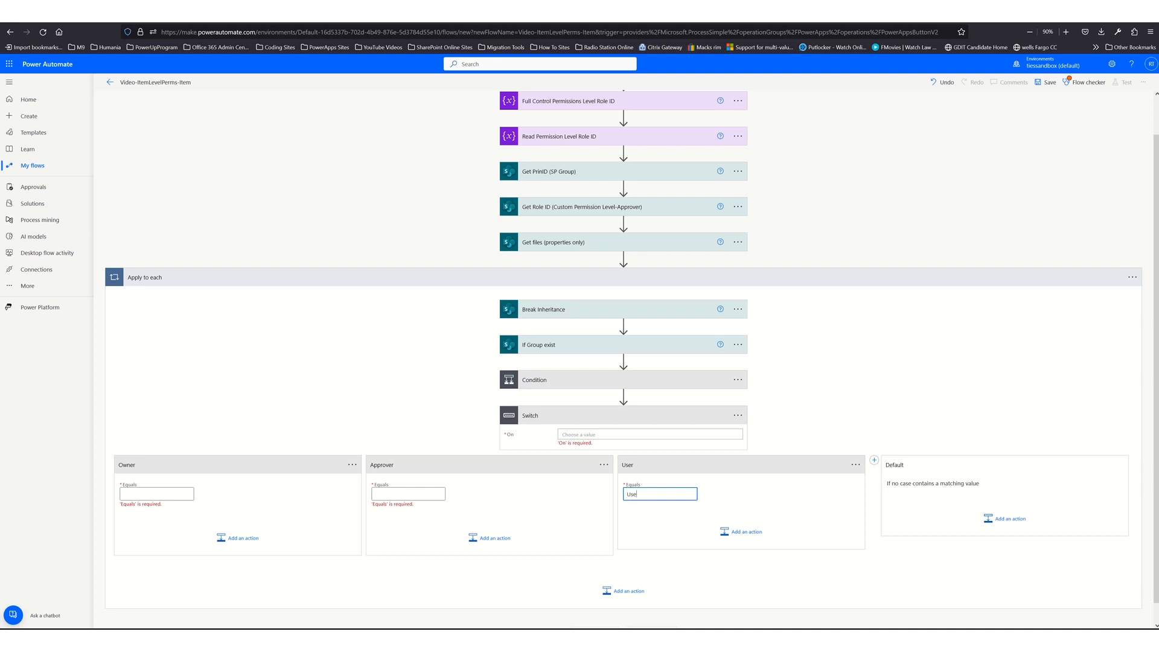
{"action": "left_click", "coordinate": [408, 492]}
{"action": "type", "text": "Approver"}
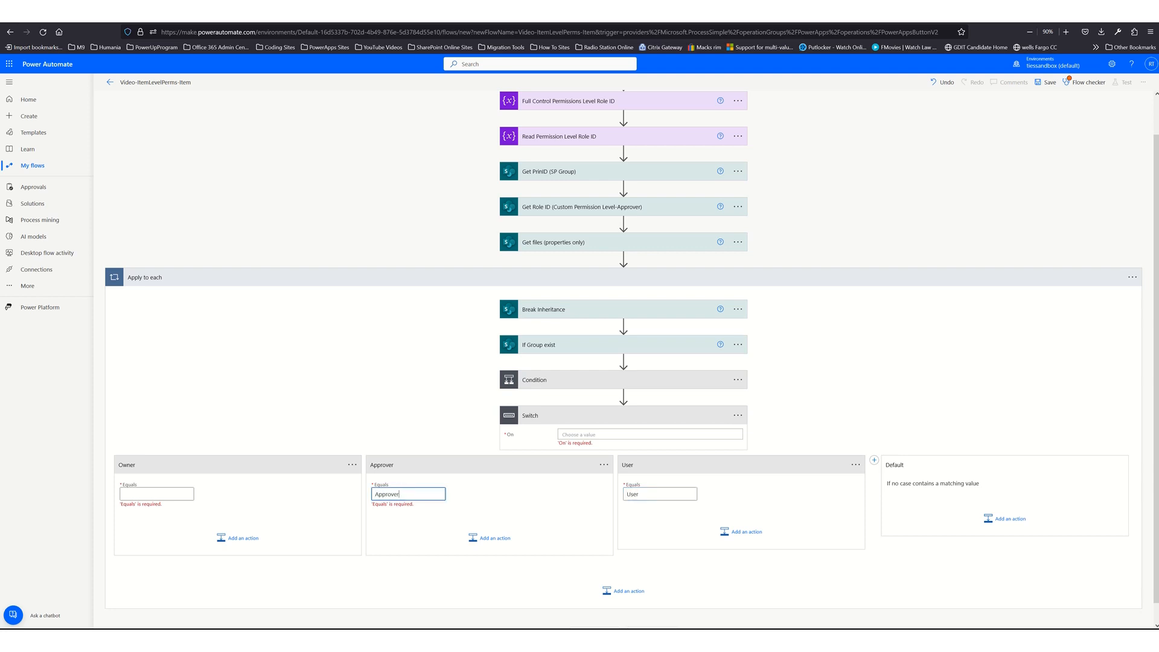
{"action": "left_click", "coordinate": [151, 495]}
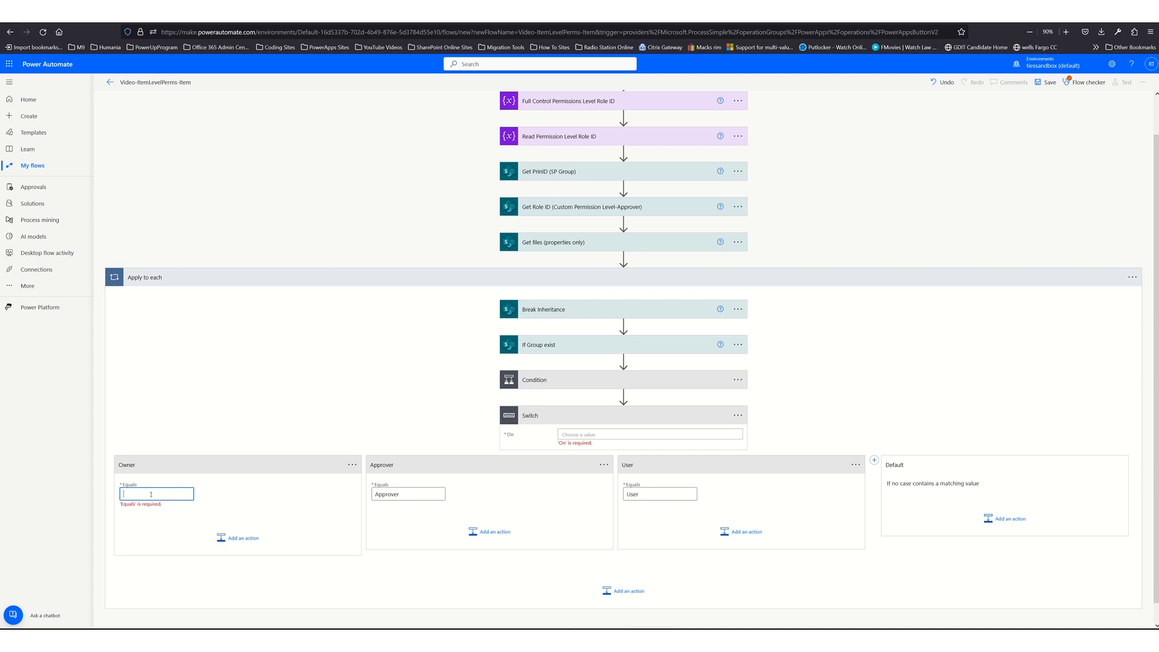
{"action": "type", "text": "O"}
{"action": "key", "text": "BackSpace"}
{"action": "key", "text": "BackSpace"}
{"action": "key", "text": "BackSpace"}
{"action": "key", "text": "BackSpace"}
{"action": "key", "text": "Tab"}
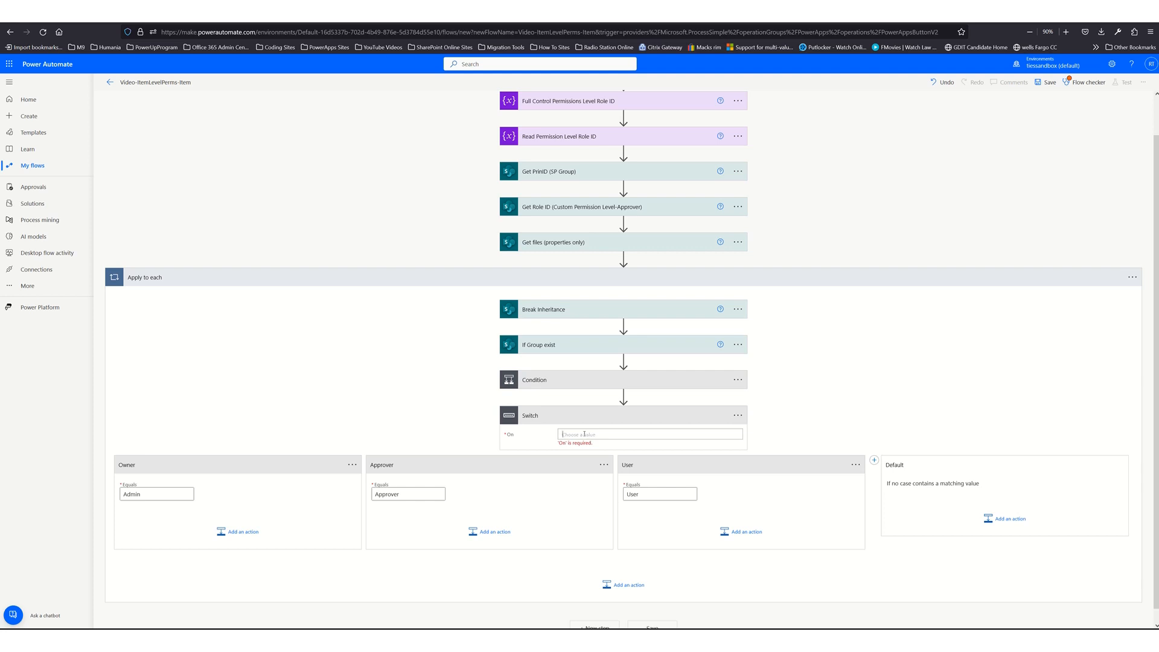
- Set the Switch's On value to the PowerApps input TypeOfAccess from the dynamic content
{"action": "left_click", "coordinate": [583, 434]}
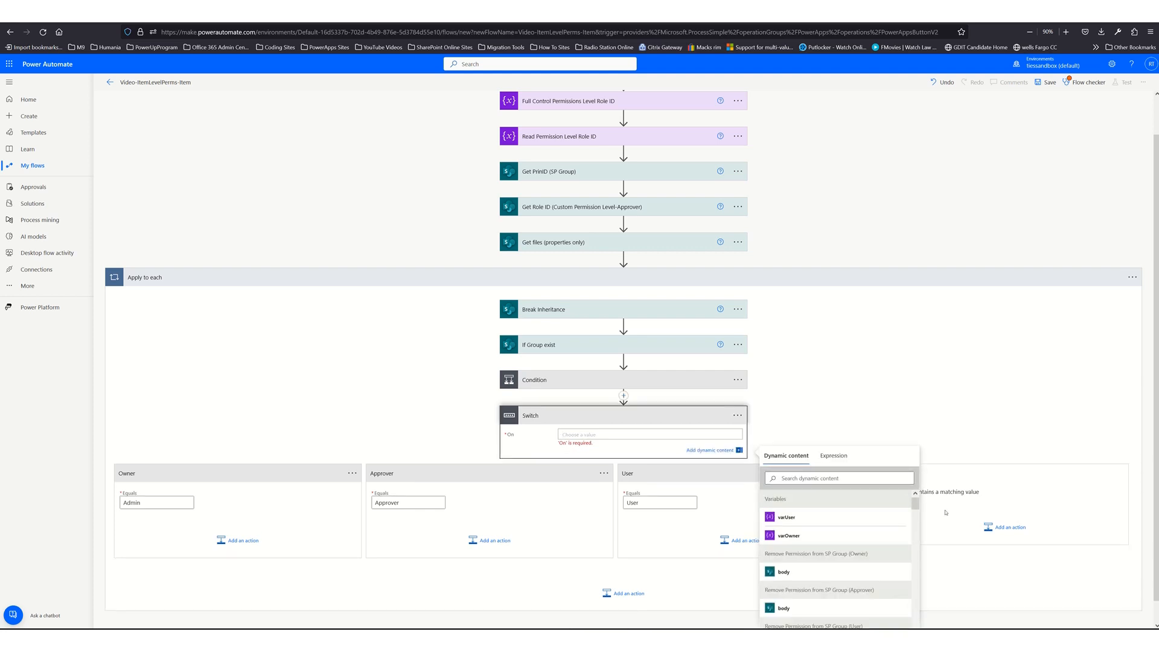
{"action": "left_click_drag", "start_coordinate": [915, 504], "coordinate": [920, 640]}
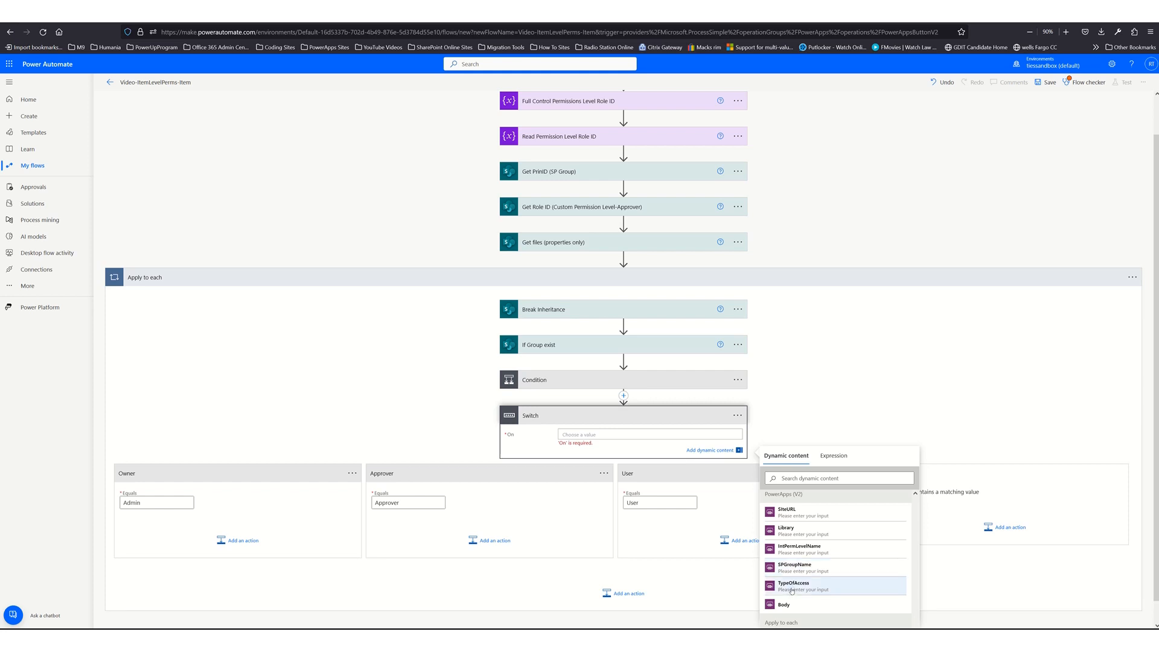
{"action": "left_click", "coordinate": [793, 587]}
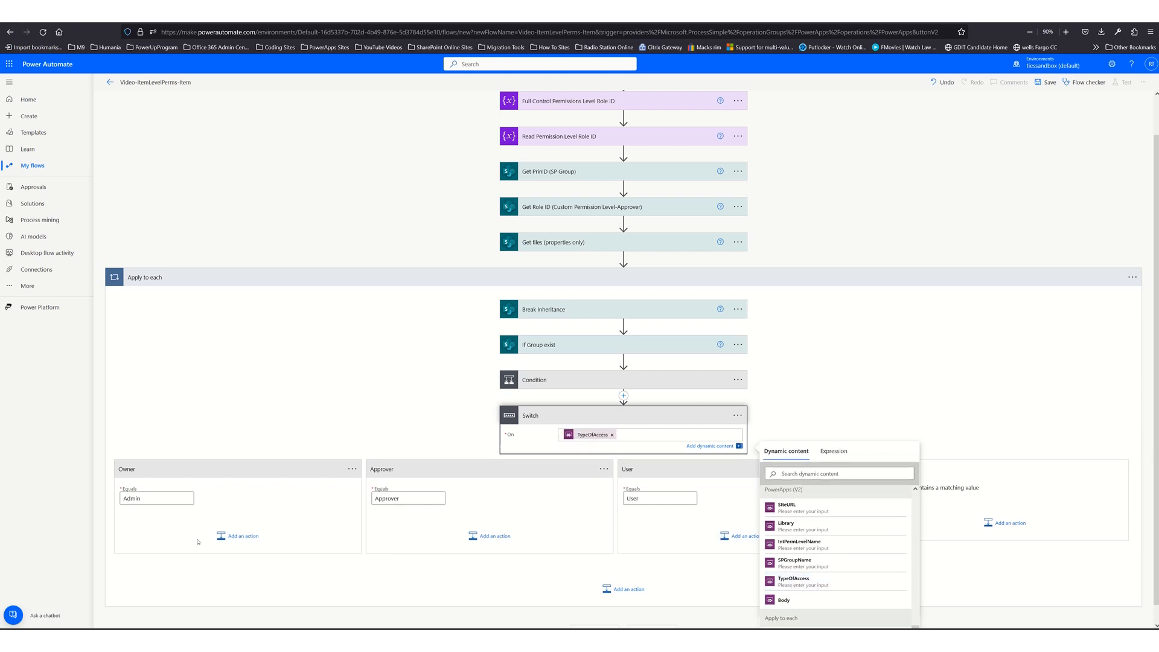
{"action": "left_click", "coordinate": [244, 537]}
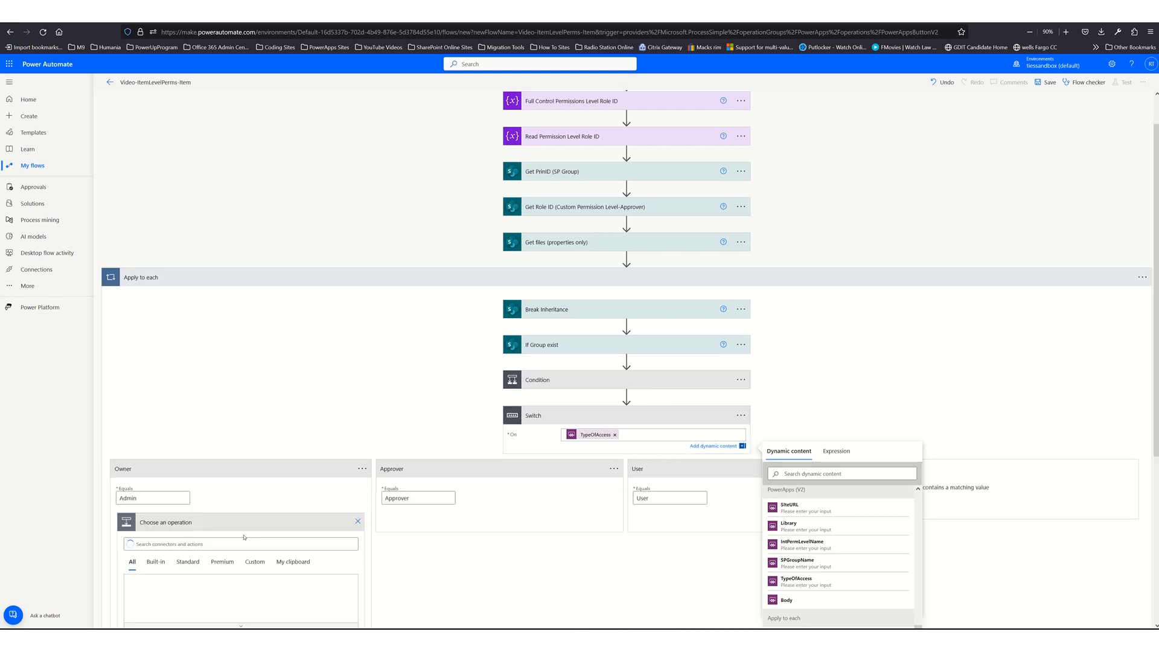
{"action": "left_click", "coordinate": [285, 552]}
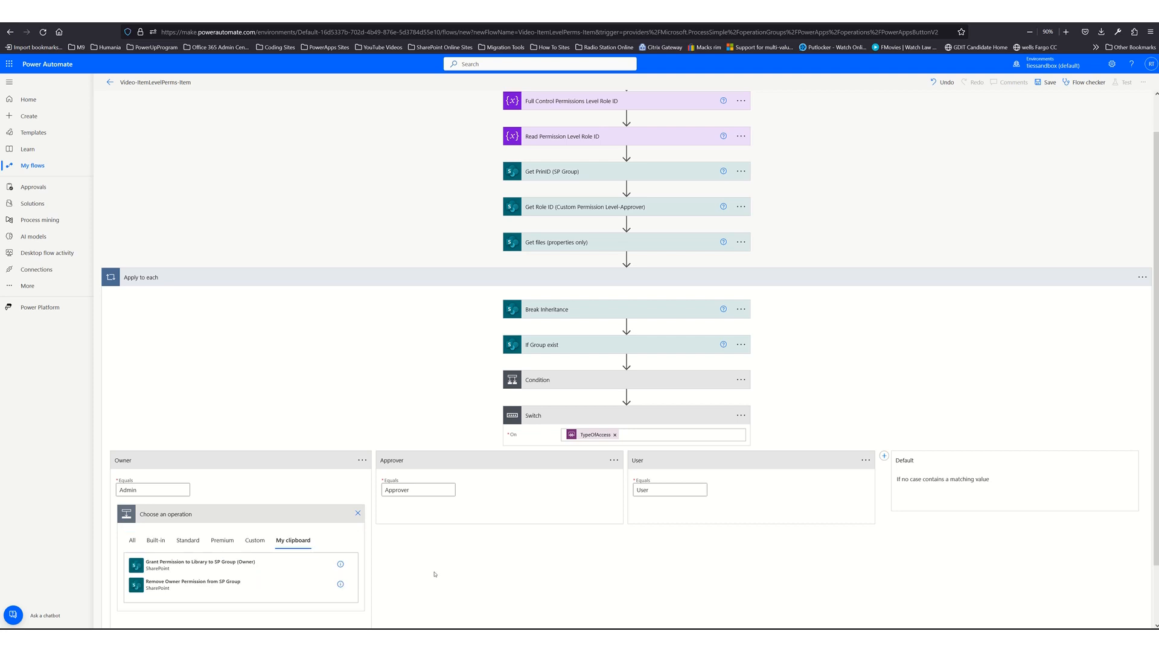
{"action": "scroll", "coordinate": [432, 574], "scroll_direction": "down", "scroll_amount": 1}
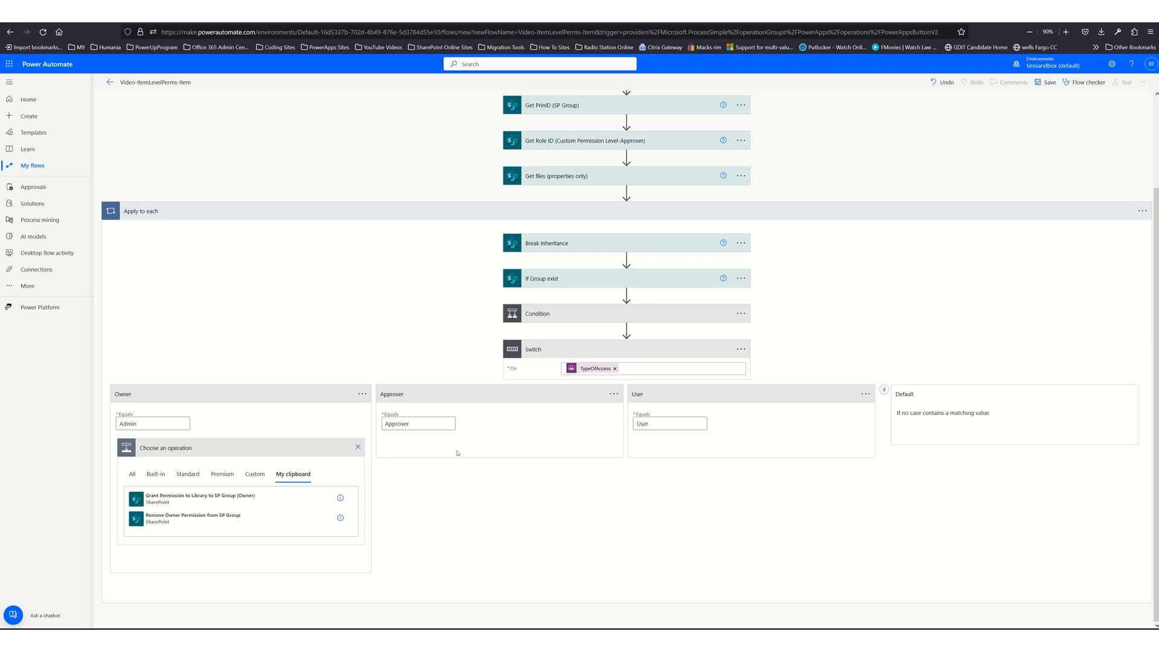
{"action": "left_click", "coordinate": [358, 448]}
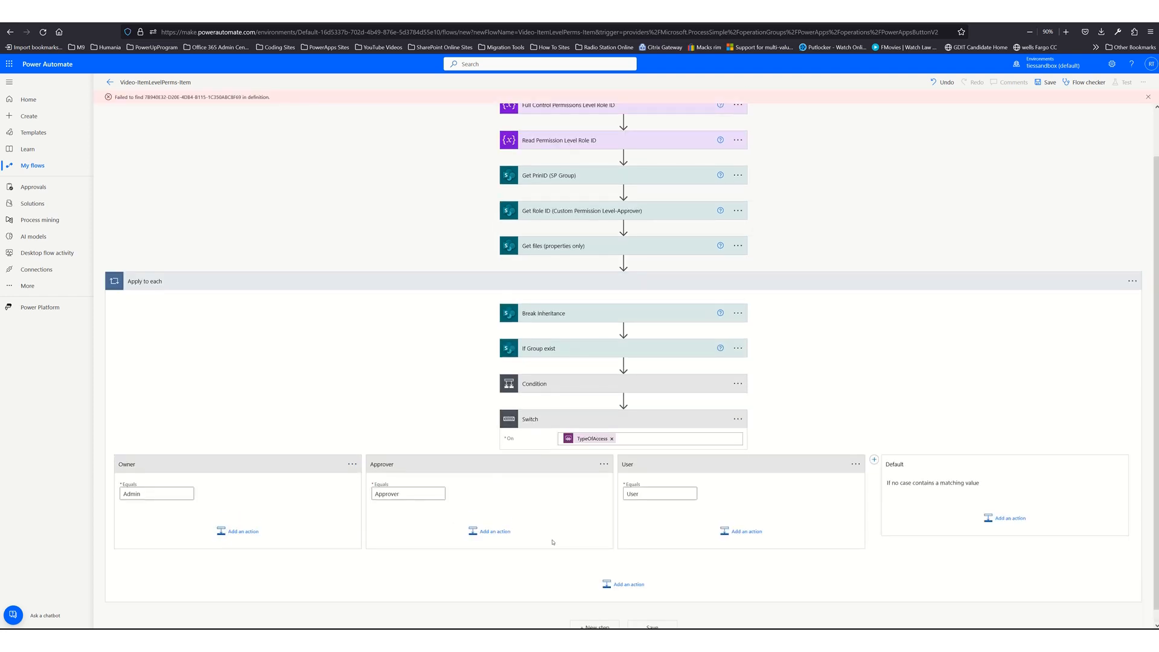
- Paste three copies of the copied action Grant Permission to Library to SP Group (Owner) after the Switch inside the Apply to each loop
{"action": "left_click", "coordinate": [624, 585]}
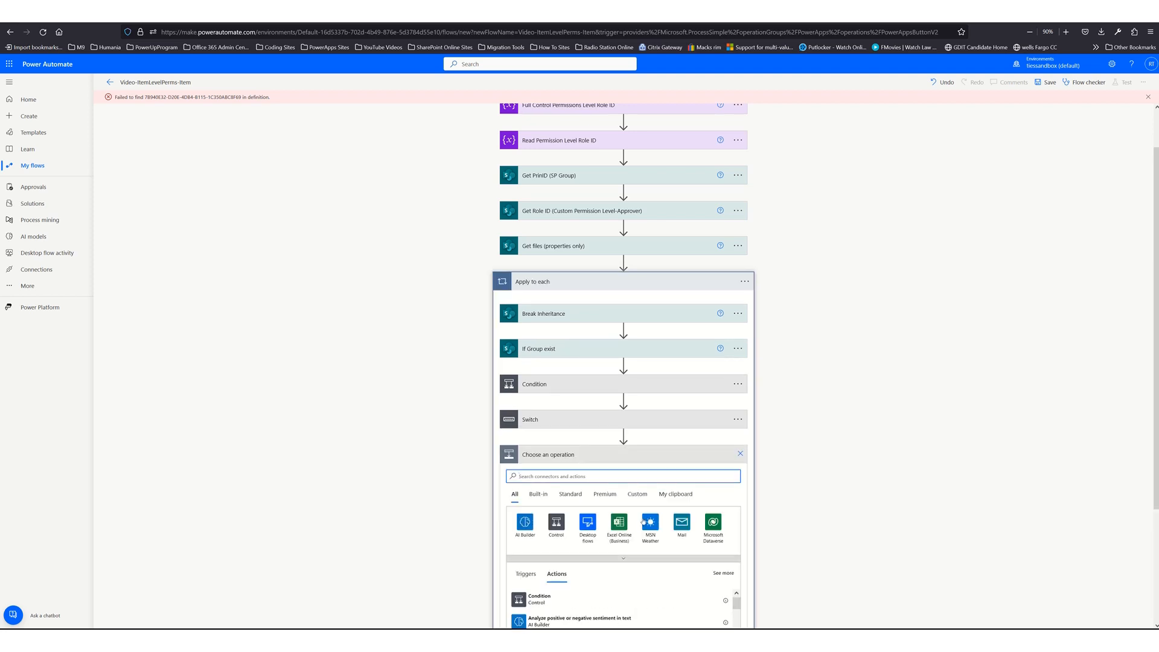
{"action": "left_click", "coordinate": [674, 493]}
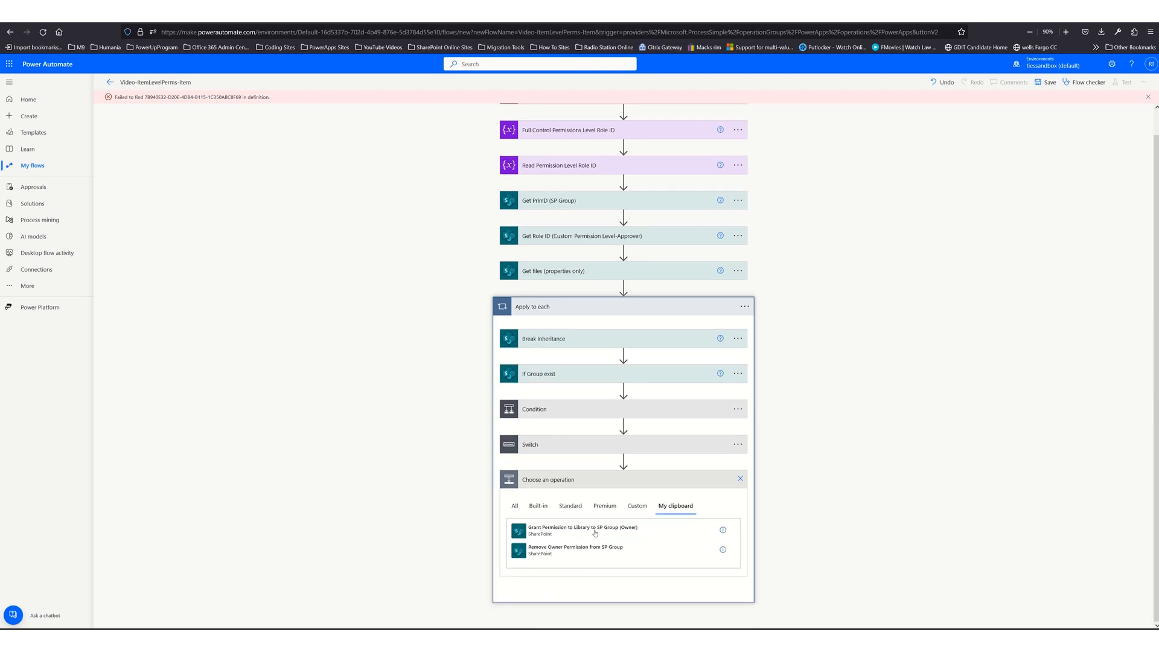
{"action": "left_click", "coordinate": [564, 530]}
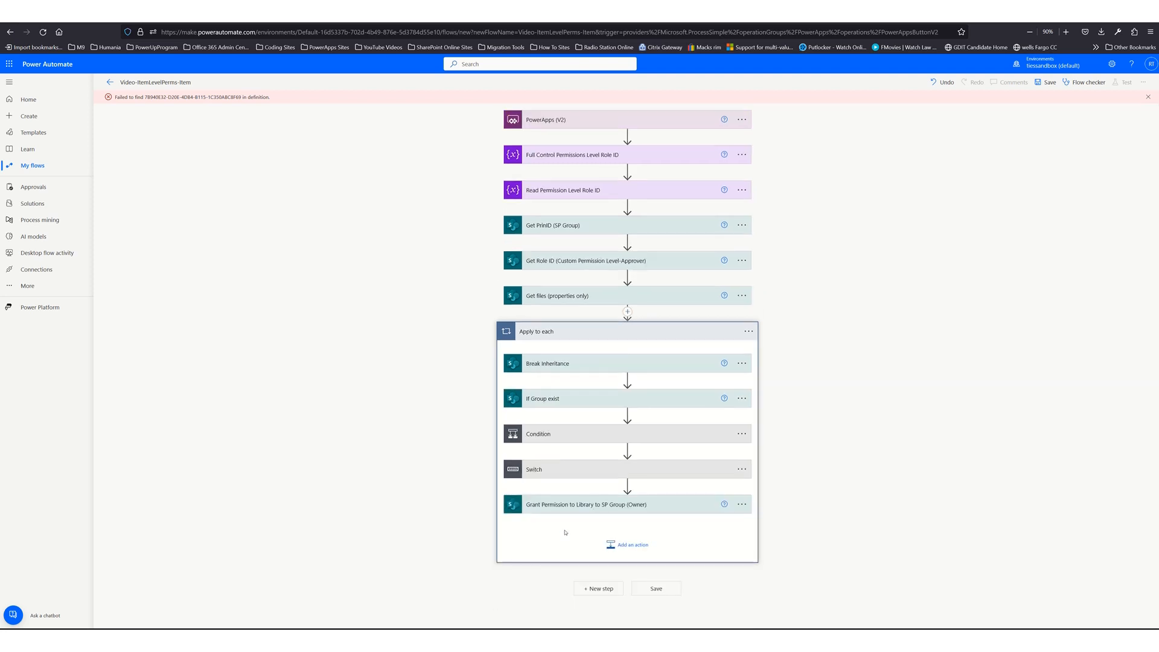
{"action": "left_click", "coordinate": [625, 545]}
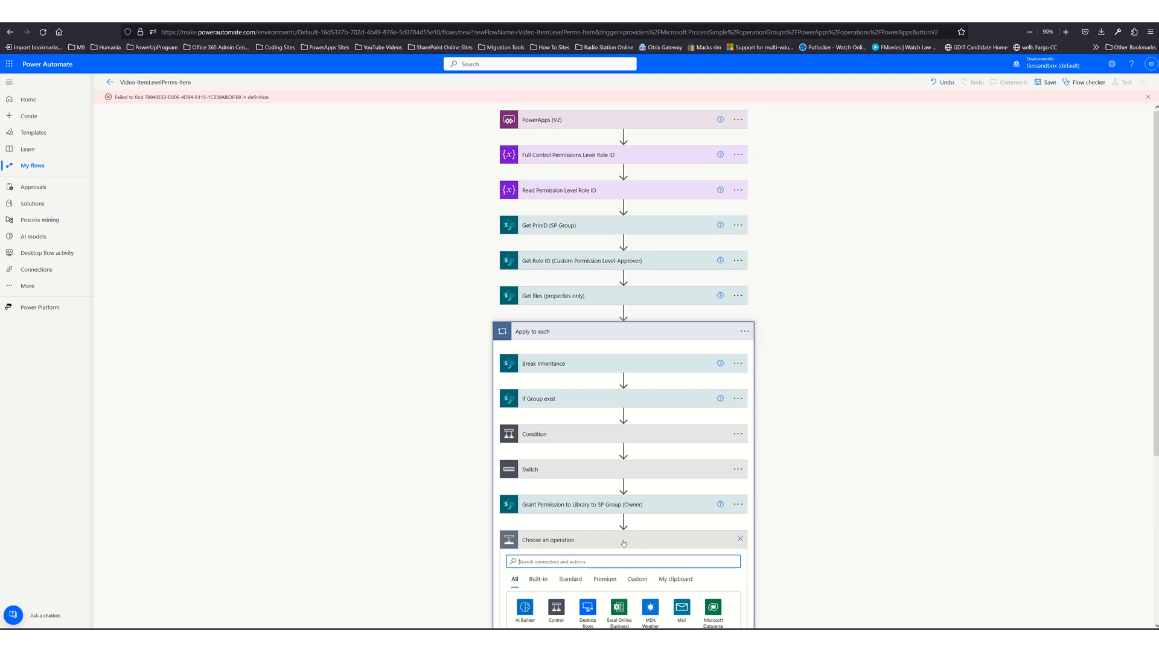
{"action": "left_click", "coordinate": [683, 577]}
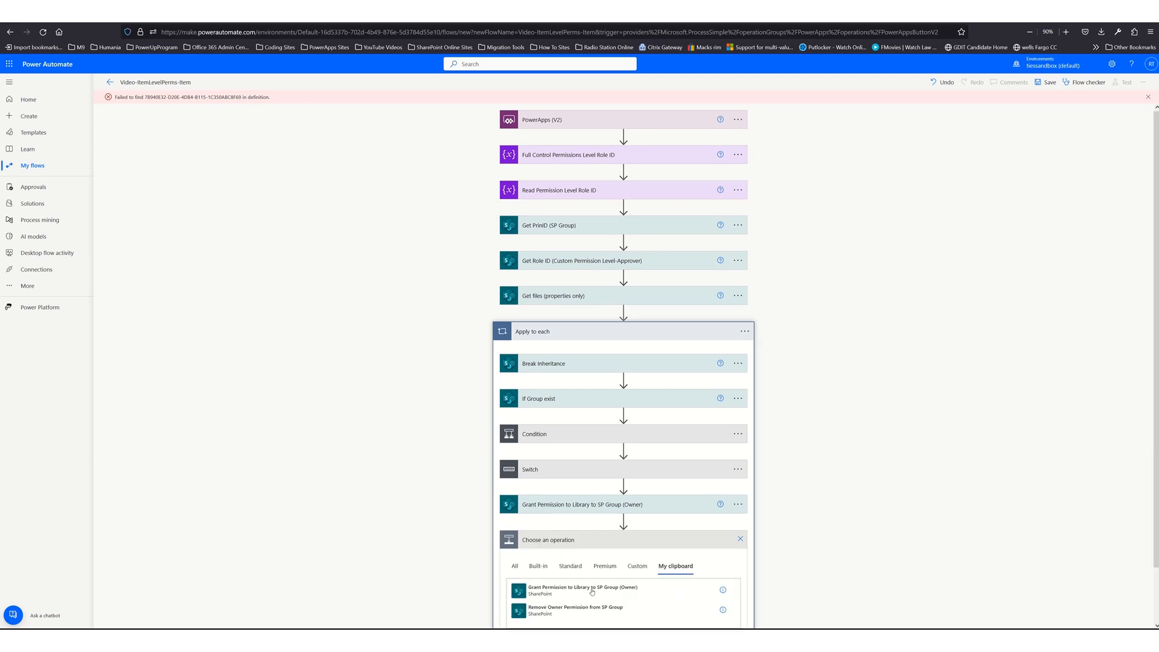
{"action": "left_click", "coordinate": [625, 585]}
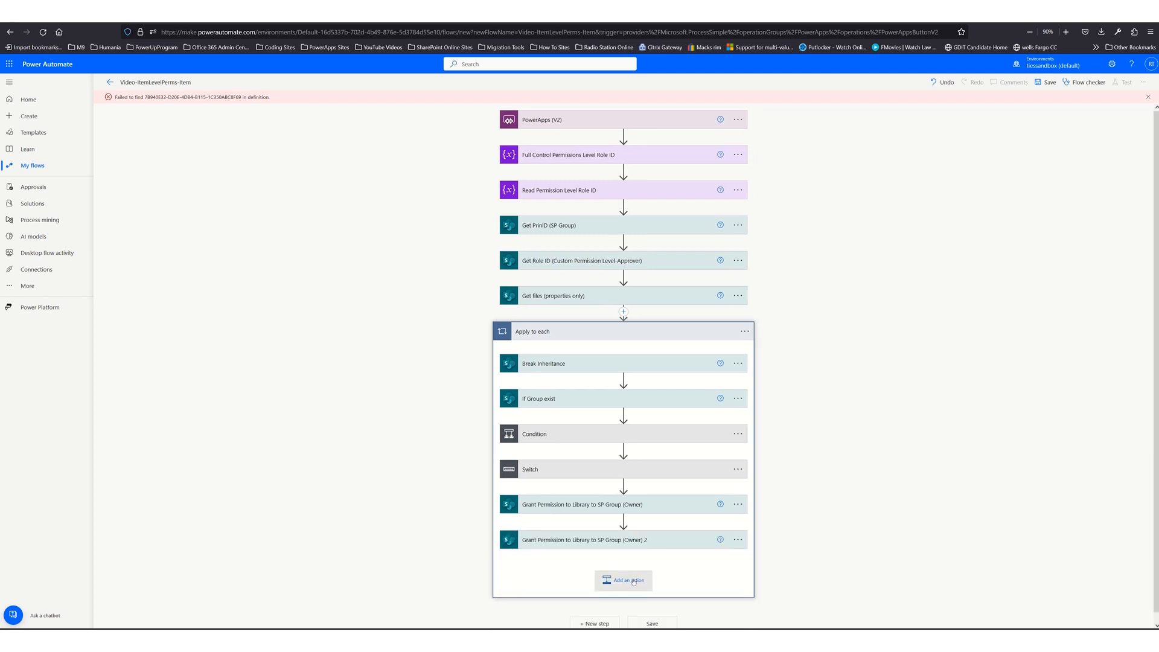
{"action": "left_click", "coordinate": [637, 579]}
{"action": "left_click", "coordinate": [668, 619]}
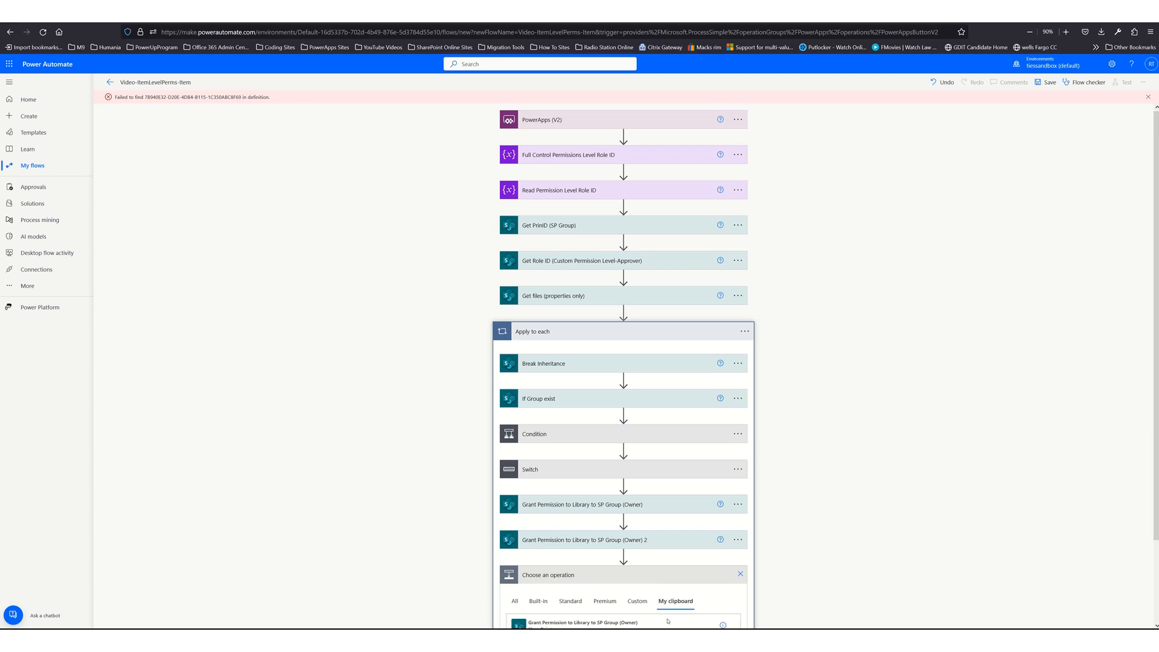
{"action": "scroll", "coordinate": [668, 621], "scroll_direction": "down", "scroll_amount": 2}
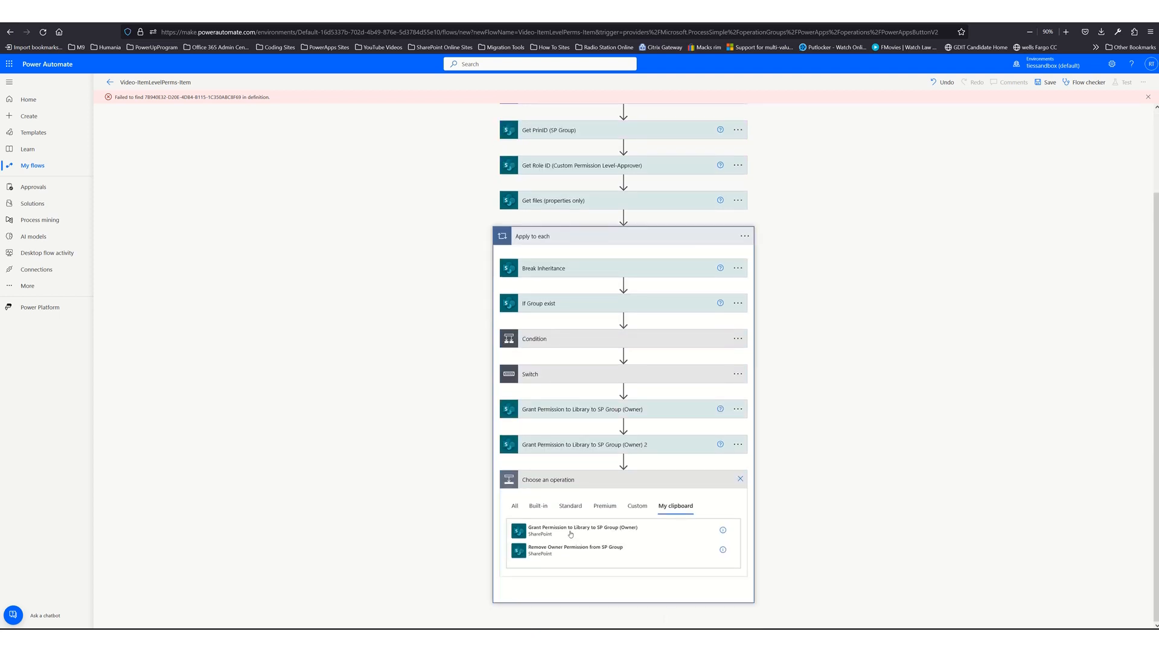
{"action": "left_click", "coordinate": [570, 534]}
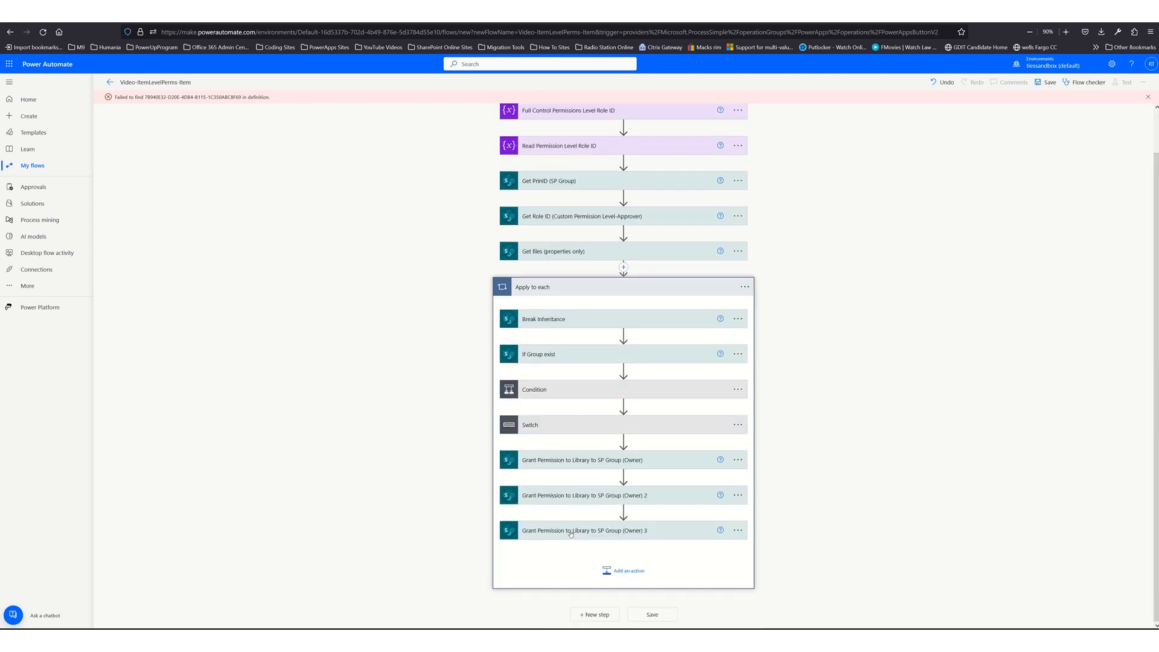
- Expand the Switch's cases and move one Grant Permission copy each into the Owner, Approver and User cases, in order
{"action": "left_click", "coordinate": [608, 425]}
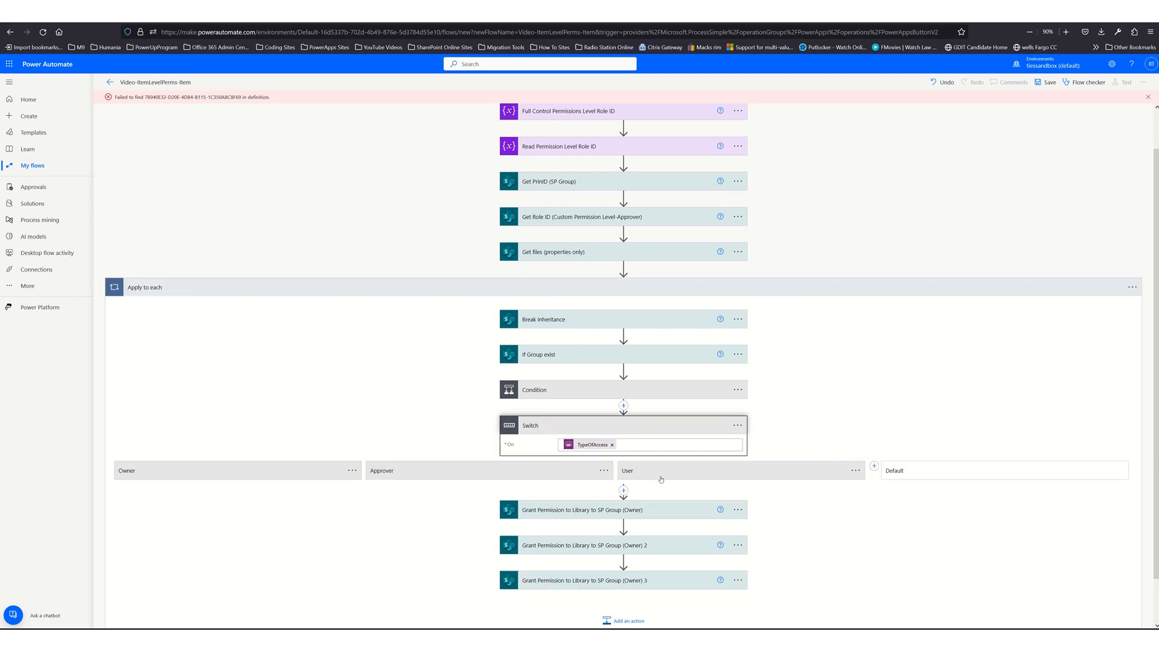
{"action": "left_click", "coordinate": [661, 480]}
{"action": "left_click", "coordinate": [492, 476]}
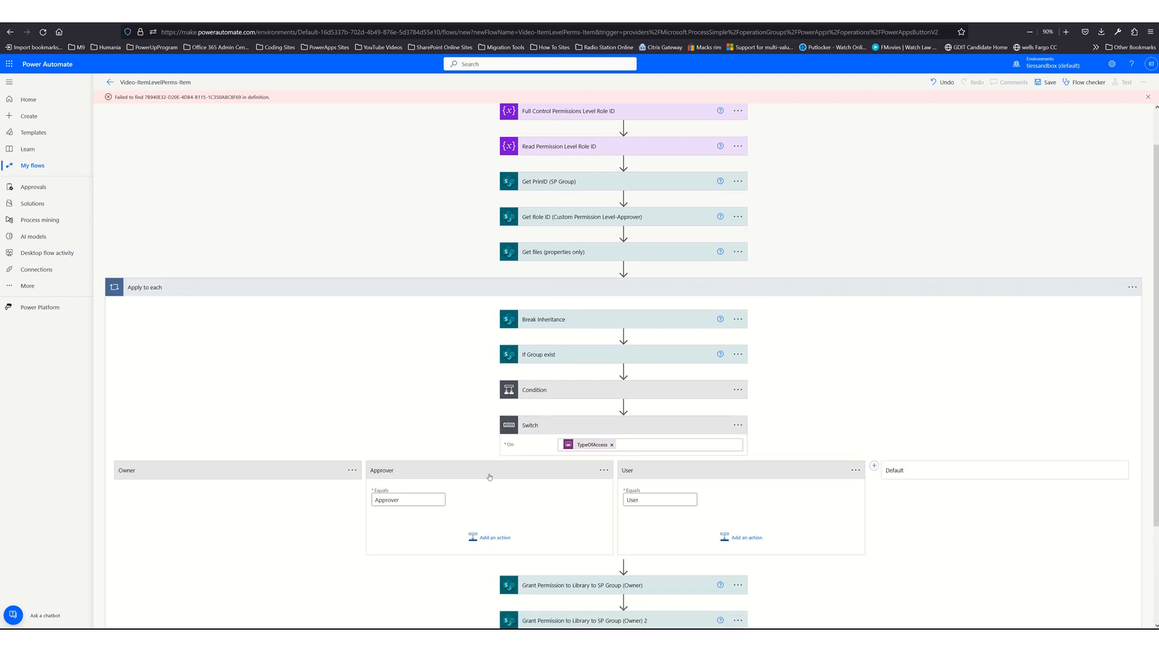
{"action": "left_click", "coordinate": [302, 480]}
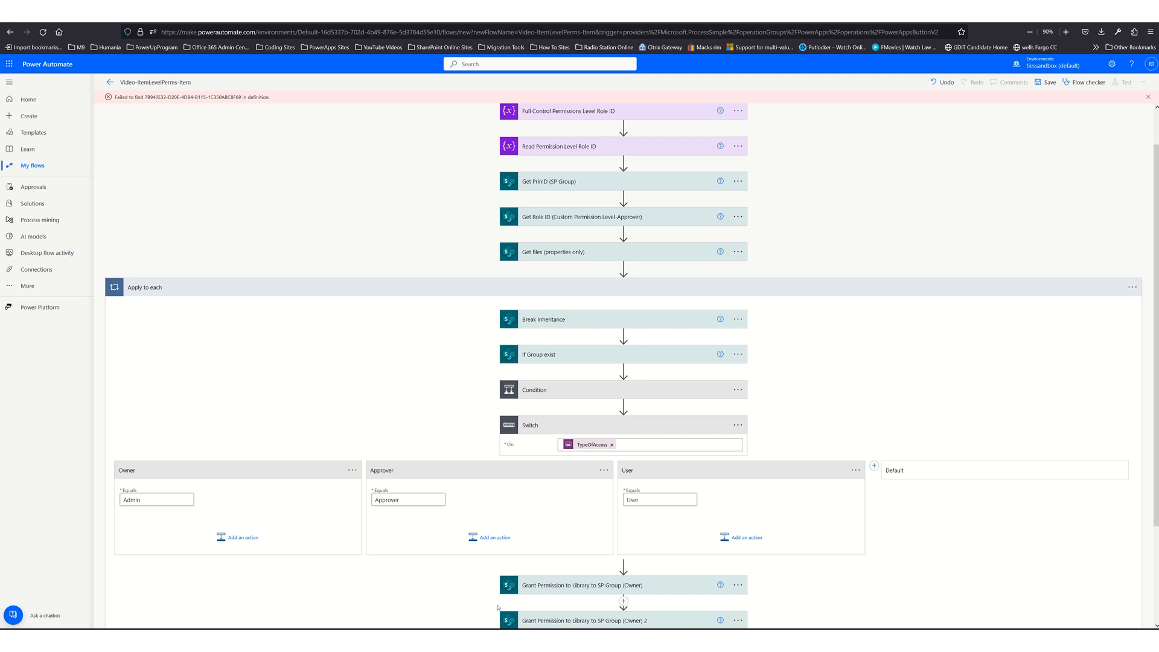
{"action": "left_click_drag", "start_coordinate": [532, 584], "coordinate": [209, 521]}
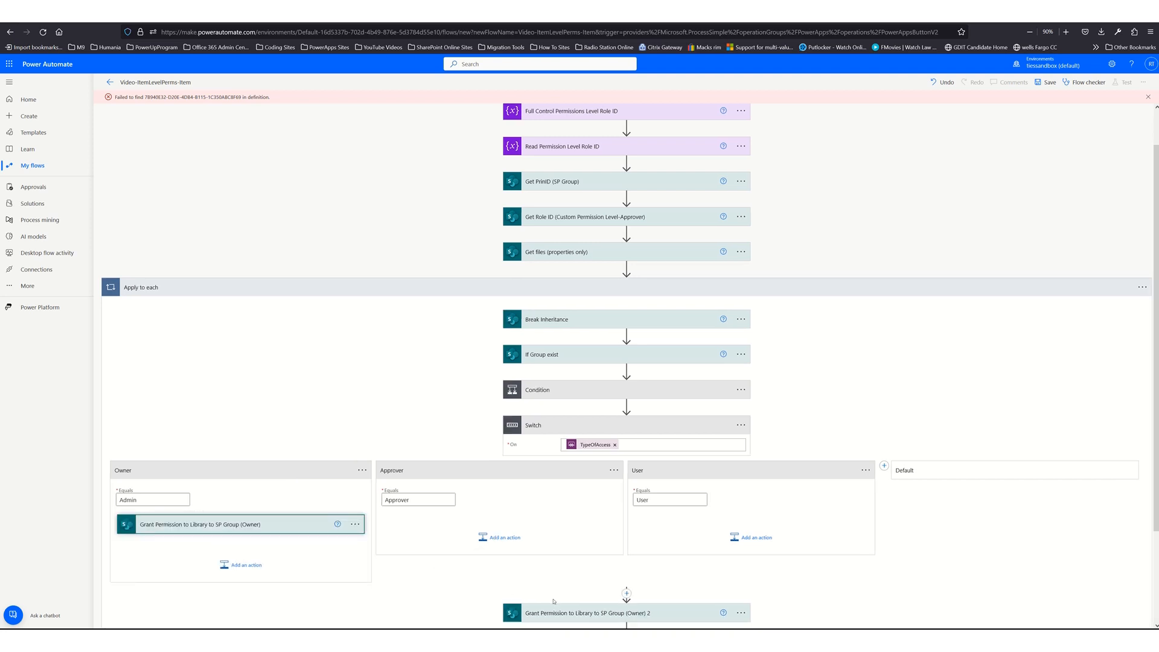
{"action": "left_click_drag", "start_coordinate": [569, 615], "coordinate": [461, 523]}
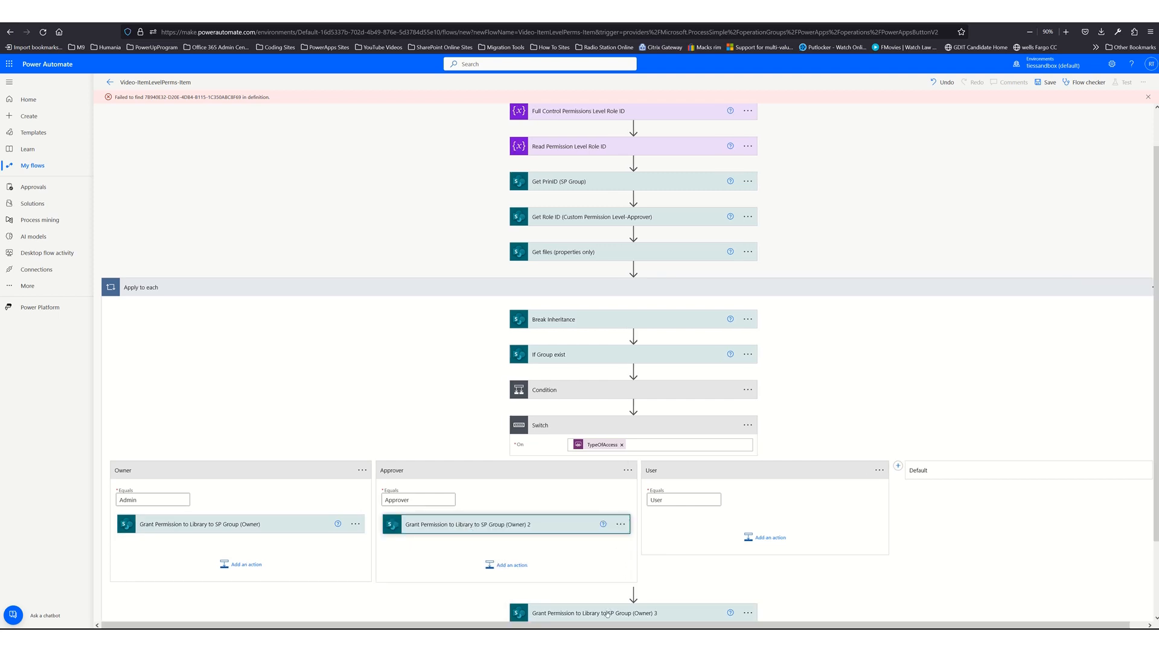
{"action": "left_click_drag", "start_coordinate": [607, 613], "coordinate": [748, 521]}
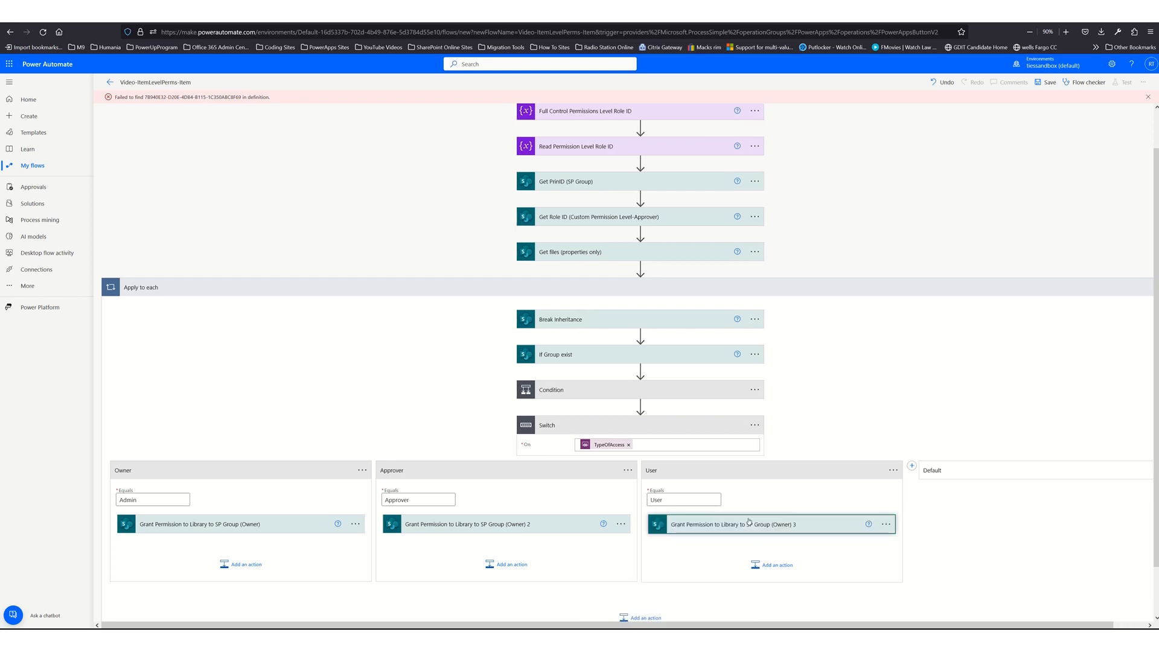
- Examine the Site Address, Method and Uri of the Grant Permission action in the Owner case
{"action": "left_click", "coordinate": [278, 527]}
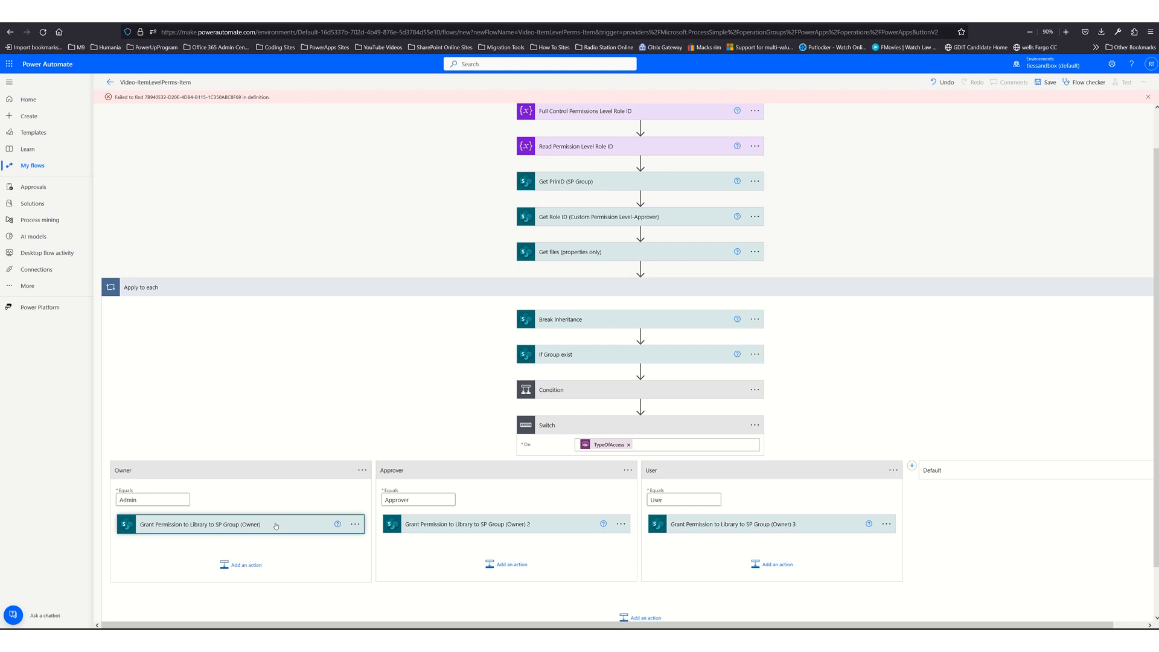
{"action": "left_click", "coordinate": [276, 525]}
{"action": "scroll", "coordinate": [264, 536], "scroll_direction": "down", "scroll_amount": 3}
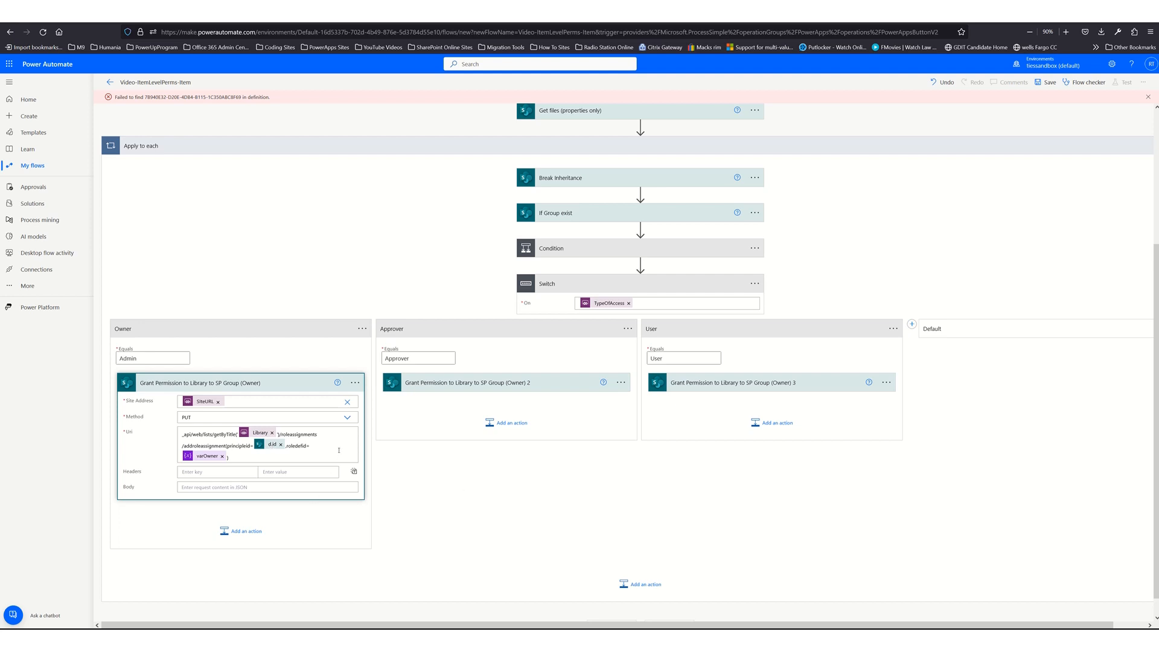
{"action": "left_click", "coordinate": [299, 383]}
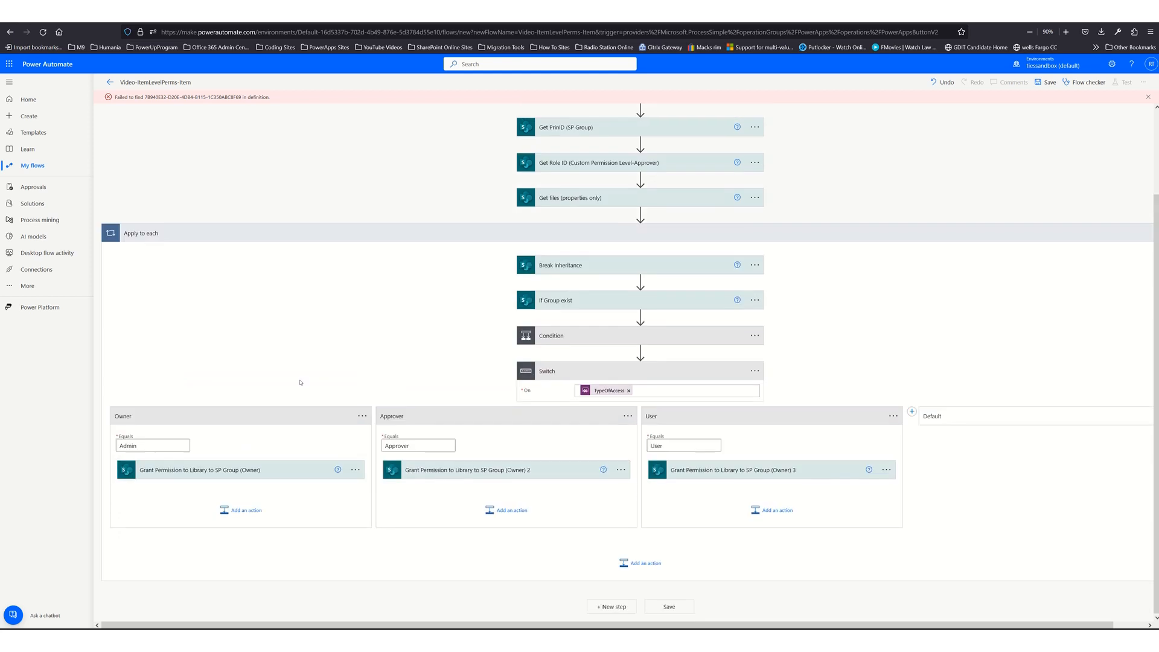
- Expand the Grant Permission action in the Switch's Owner case and set its Method to POST
{"action": "left_click", "coordinate": [288, 473]}
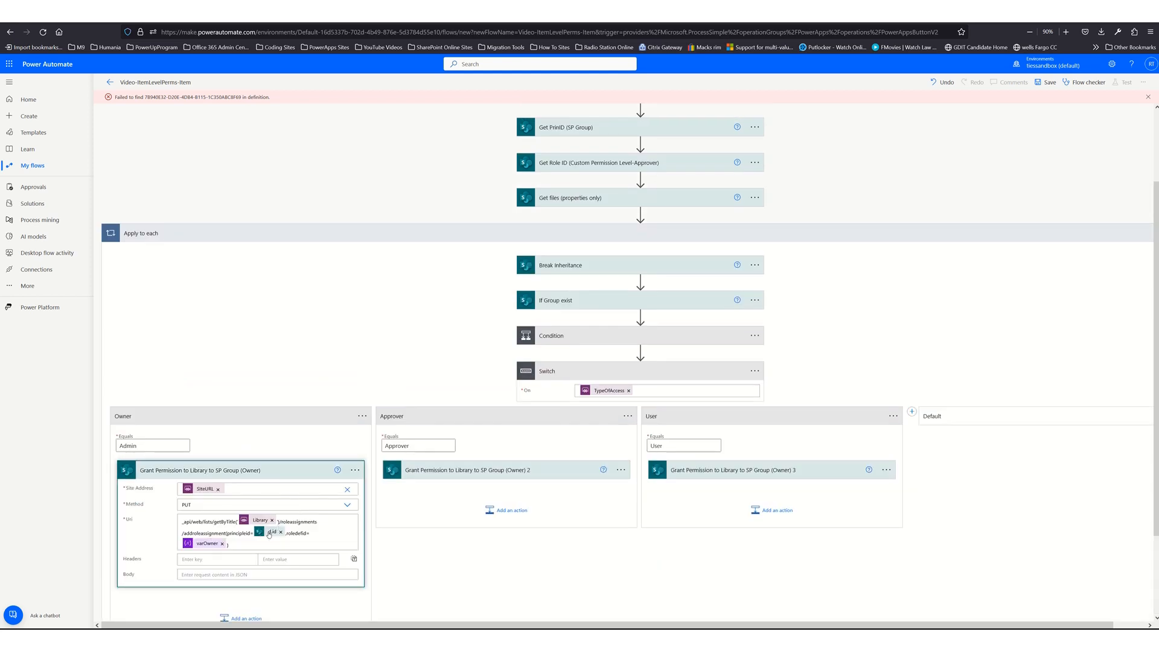
{"action": "mouse_move", "coordinate": [270, 534]}
{"action": "left_click", "coordinate": [246, 504]}
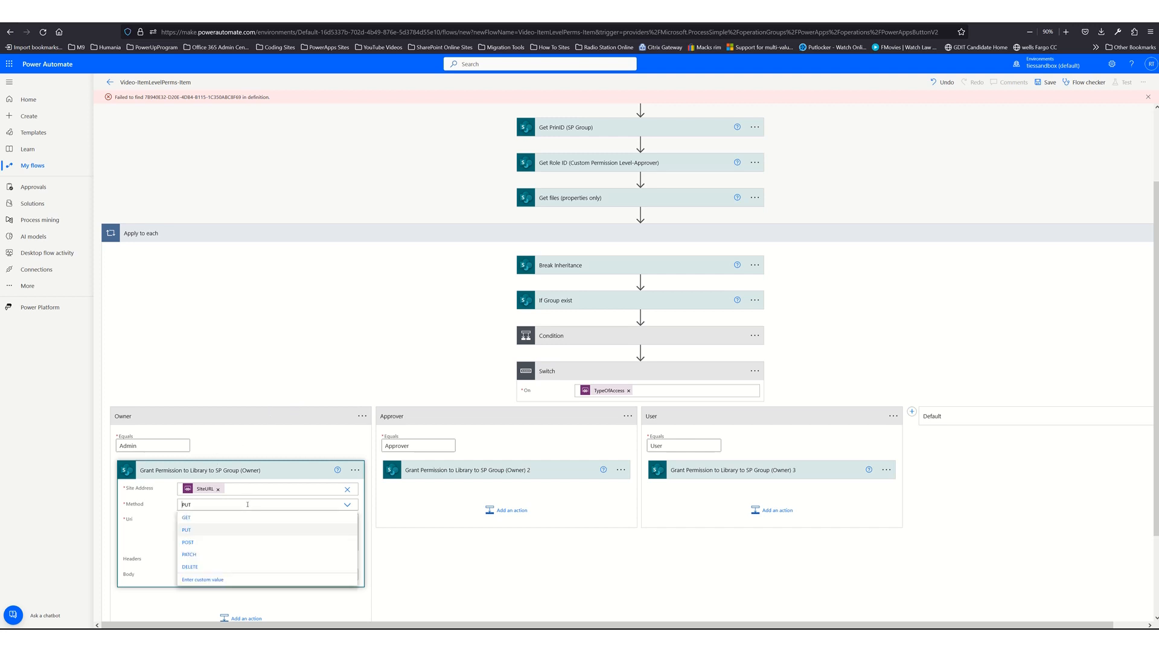
{"action": "left_click", "coordinate": [205, 544]}
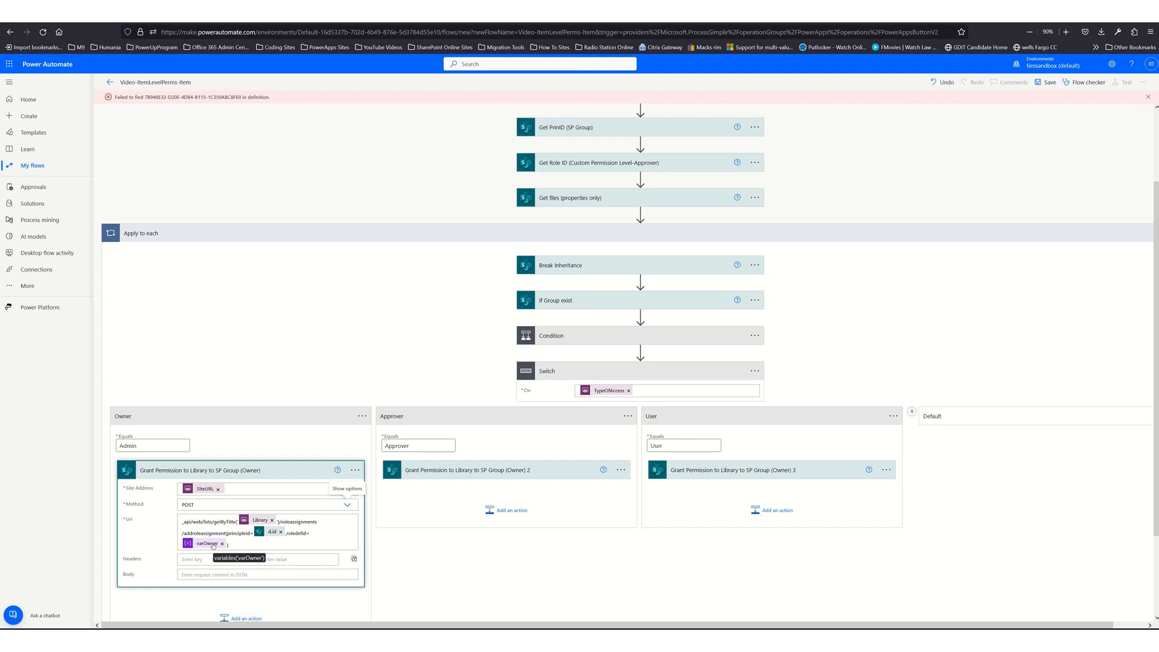
- In the Approver case's Grant Permission Uri, replace varOwner after roledefid= with the body of Get Role ID (Custom Permission Level-Approver)
{"action": "left_click", "coordinate": [491, 478]}
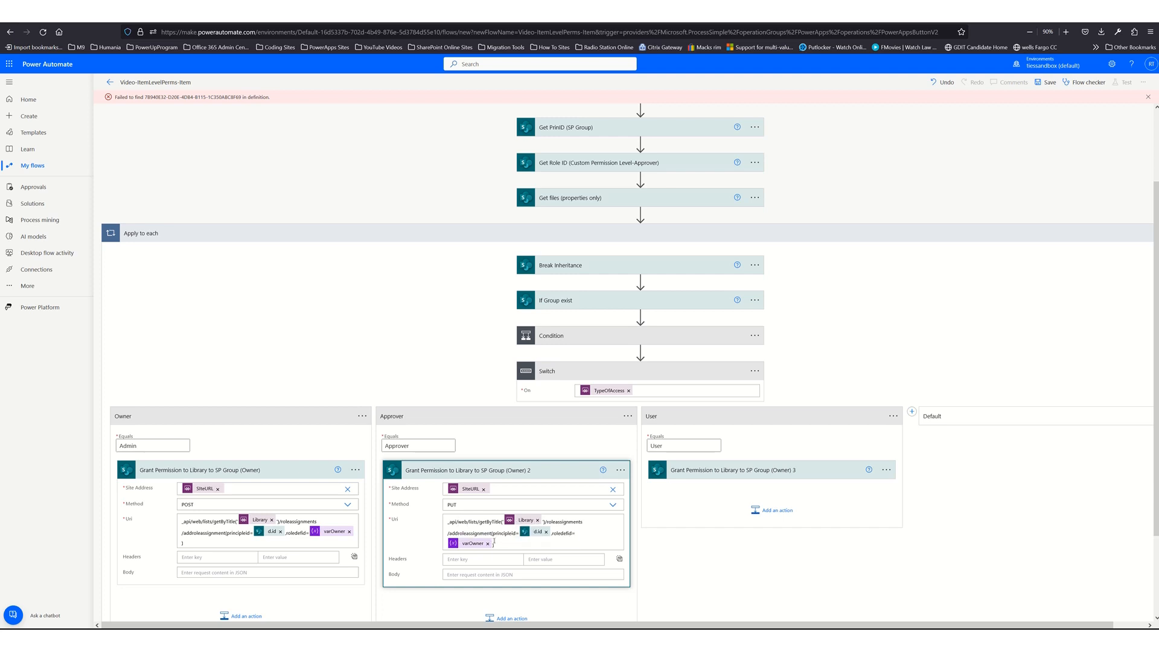
{"action": "left_click", "coordinate": [488, 544]}
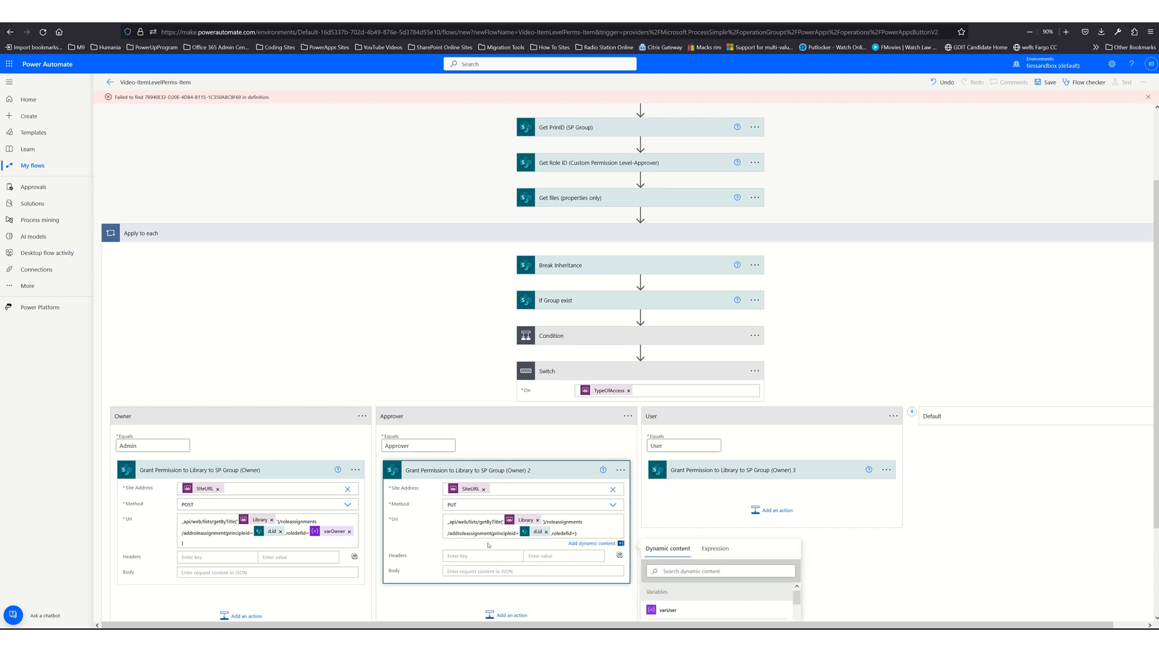
{"action": "scroll", "coordinate": [785, 573], "scroll_direction": "down", "scroll_amount": 2}
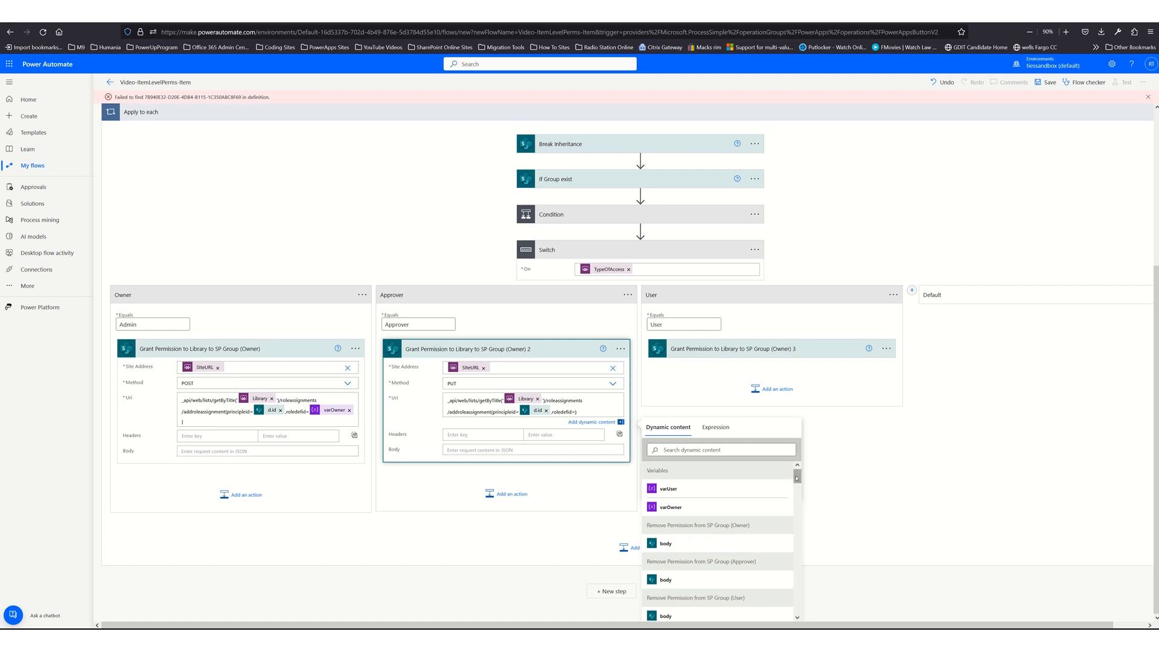
{"action": "left_click_drag", "start_coordinate": [797, 477], "coordinate": [797, 606]}
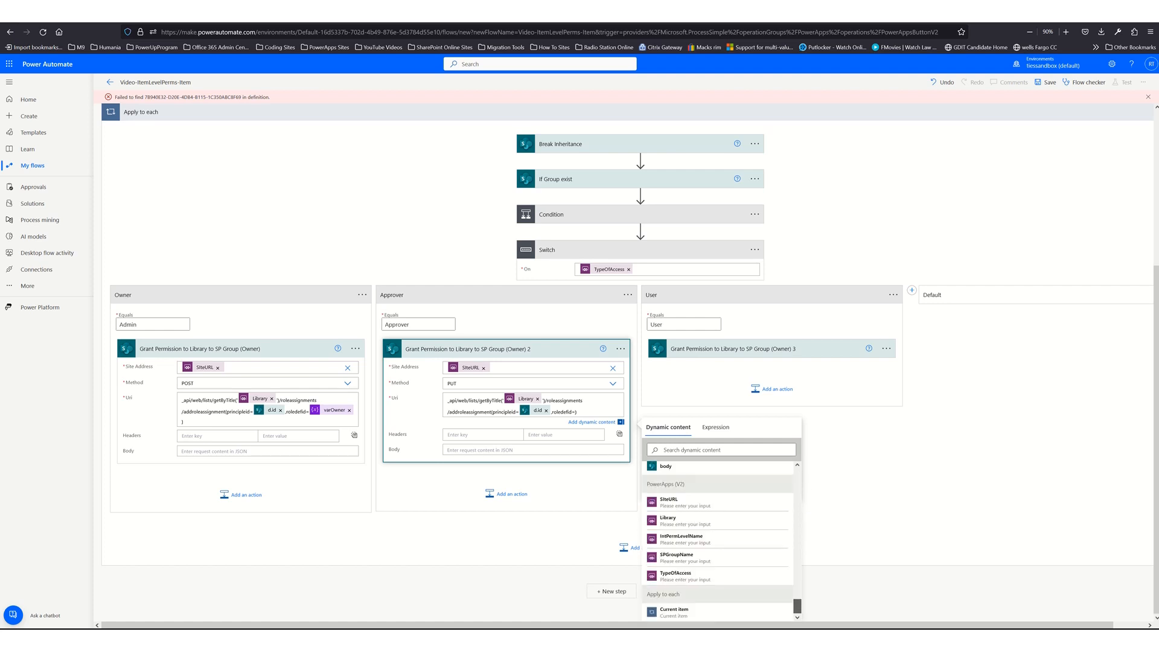
{"action": "scroll", "coordinate": [760, 561], "scroll_direction": "up", "scroll_amount": 3}
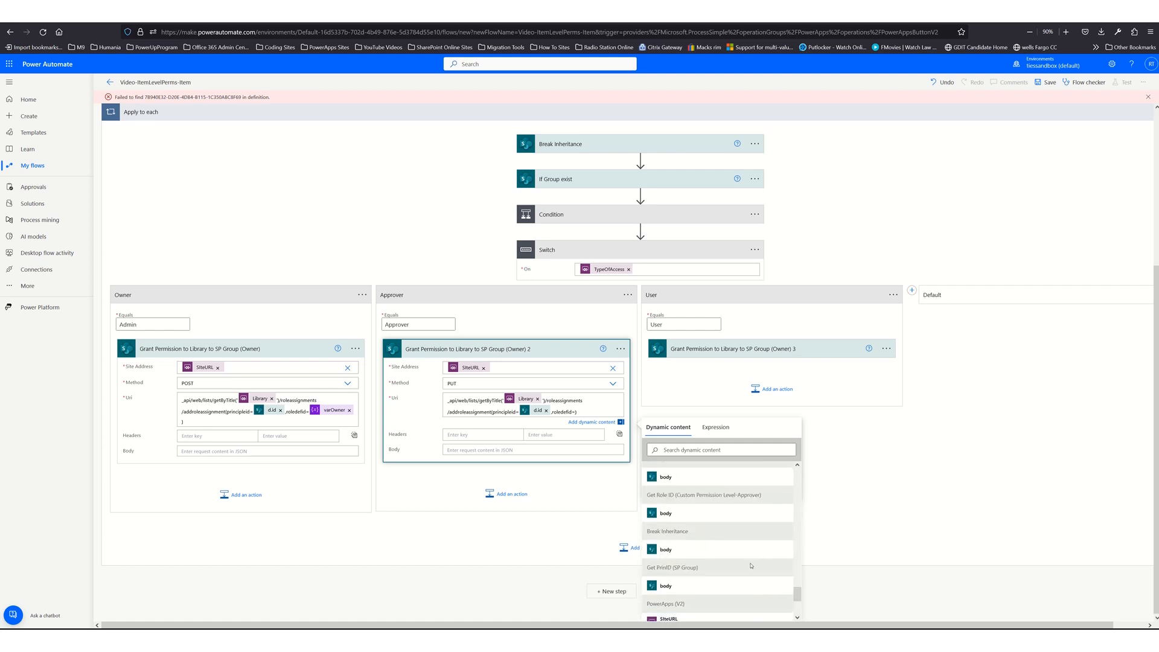
{"action": "scroll", "coordinate": [703, 575], "scroll_direction": "up", "scroll_amount": 1}
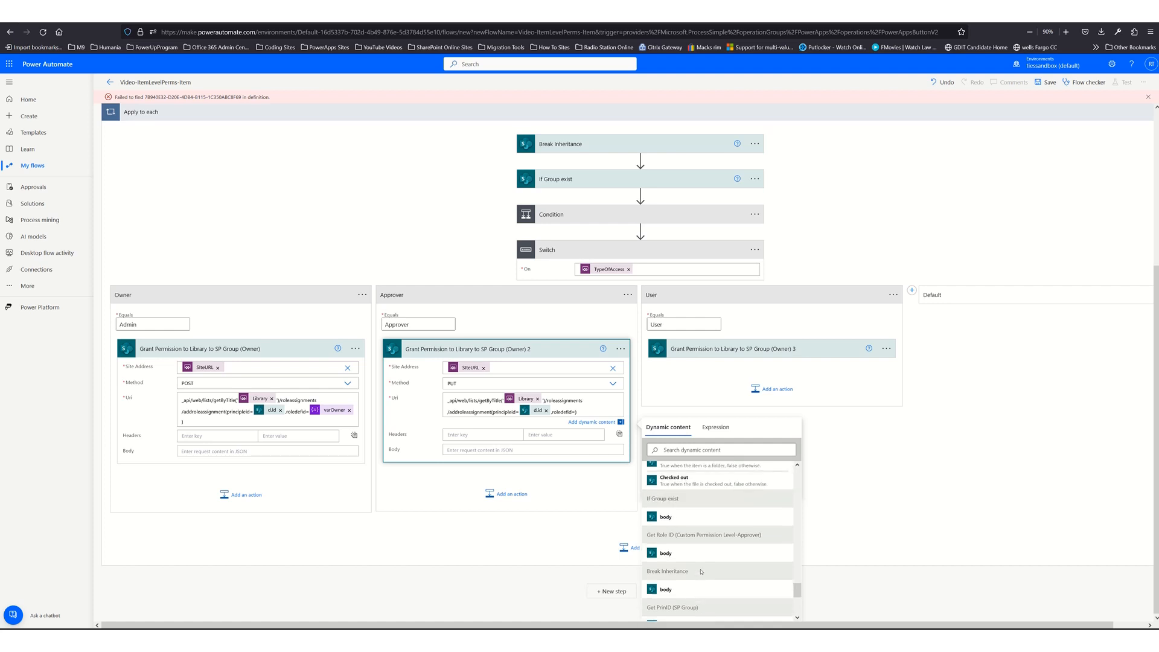
{"action": "left_click", "coordinate": [664, 554]}
- Replace the body token in the Approver action's Uri with an expression of that body reference followed by ?['d']['id']
{"action": "double_click", "coordinate": [595, 411]}
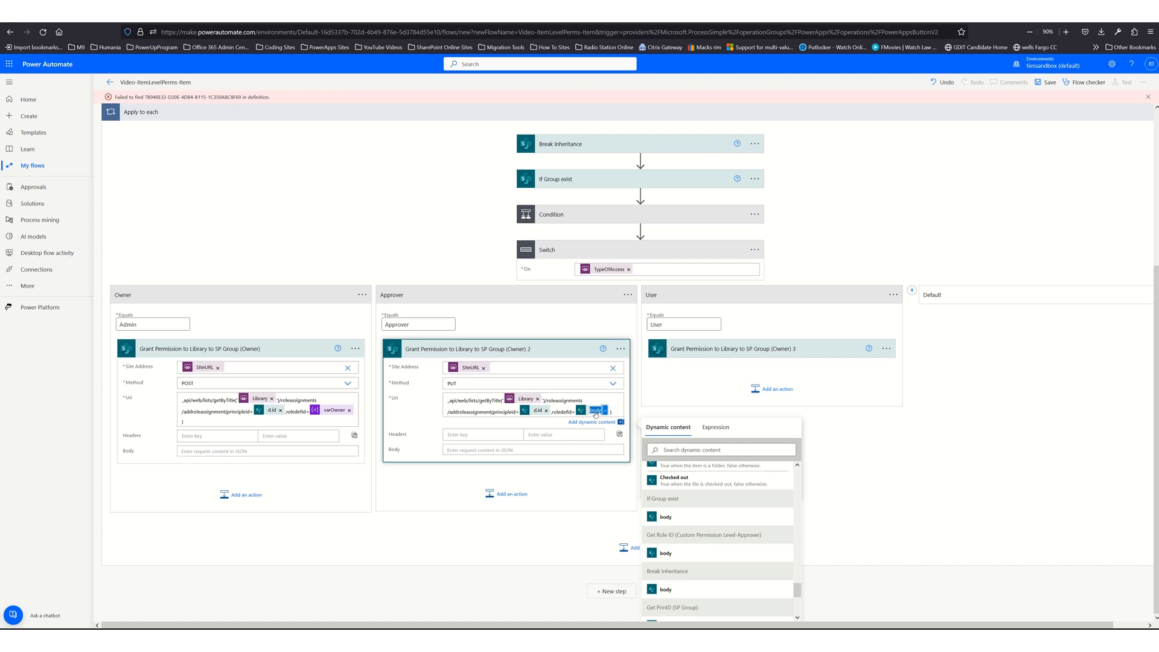
{"action": "right_click", "coordinate": [596, 413]}
{"action": "left_click", "coordinate": [610, 422]}
{"action": "left_click", "coordinate": [676, 450]}
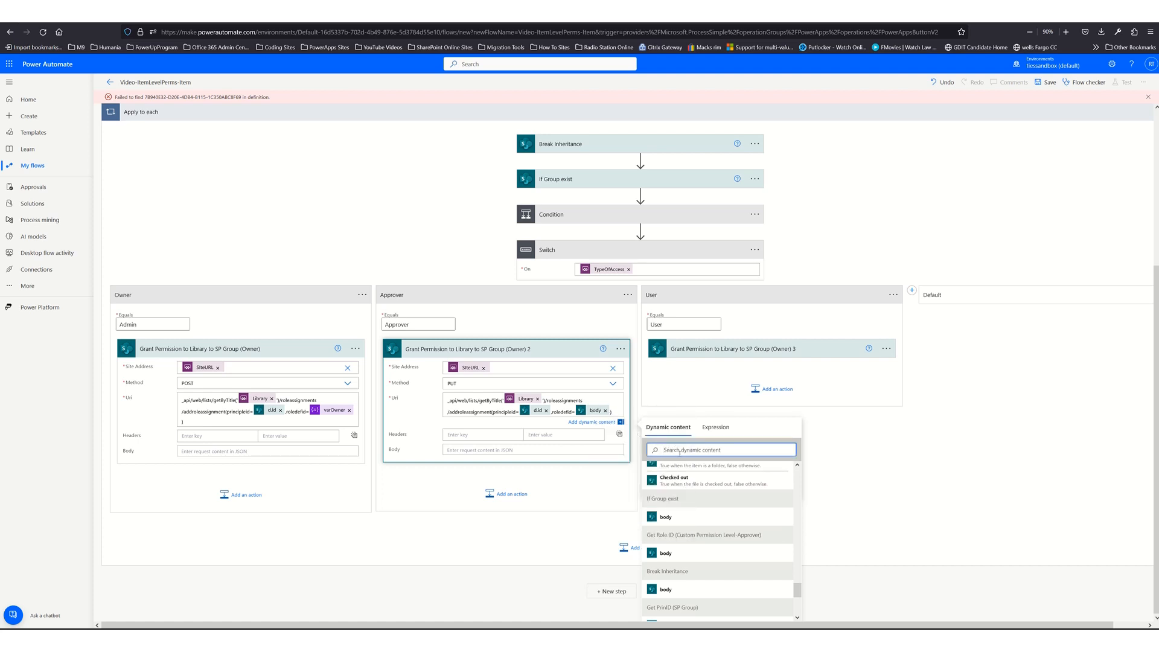
{"action": "left_click", "coordinate": [716, 427]}
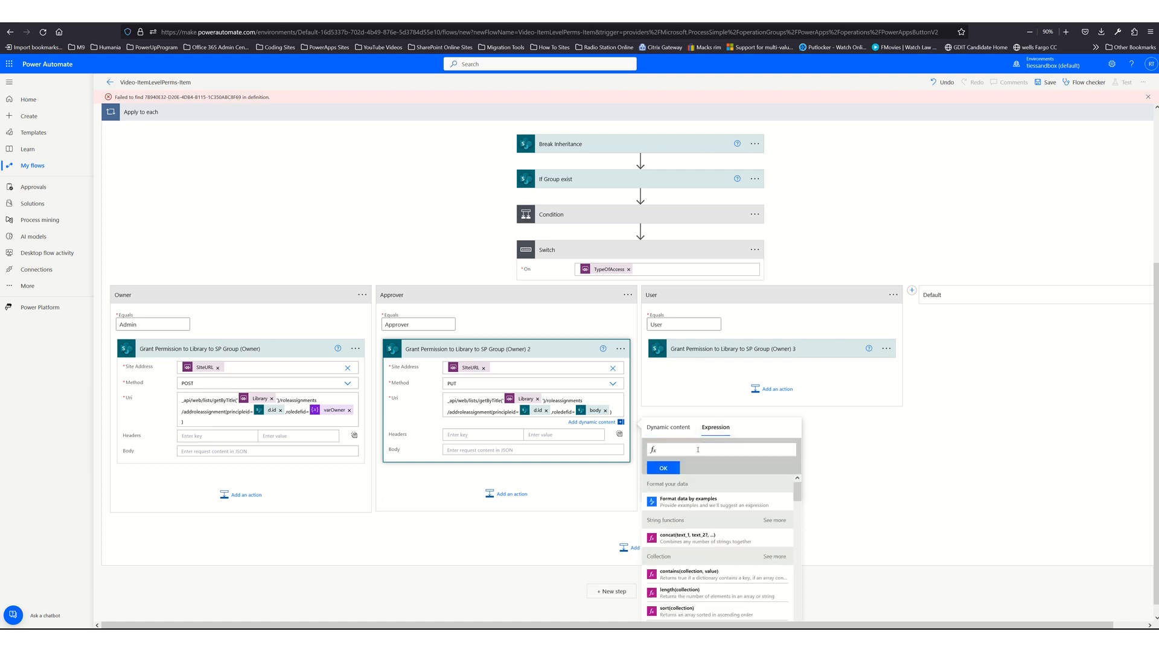
{"action": "key", "text": "ctrl+v"}
{"action": "key", "text": "BackSpace"}
{"action": "key", "text": "Home"}
{"action": "key", "text": "Delete"}
{"action": "key", "text": "End"}
{"action": "type", "text": "?['d']['id"}
{"action": "key", "text": "ctrl+a"}
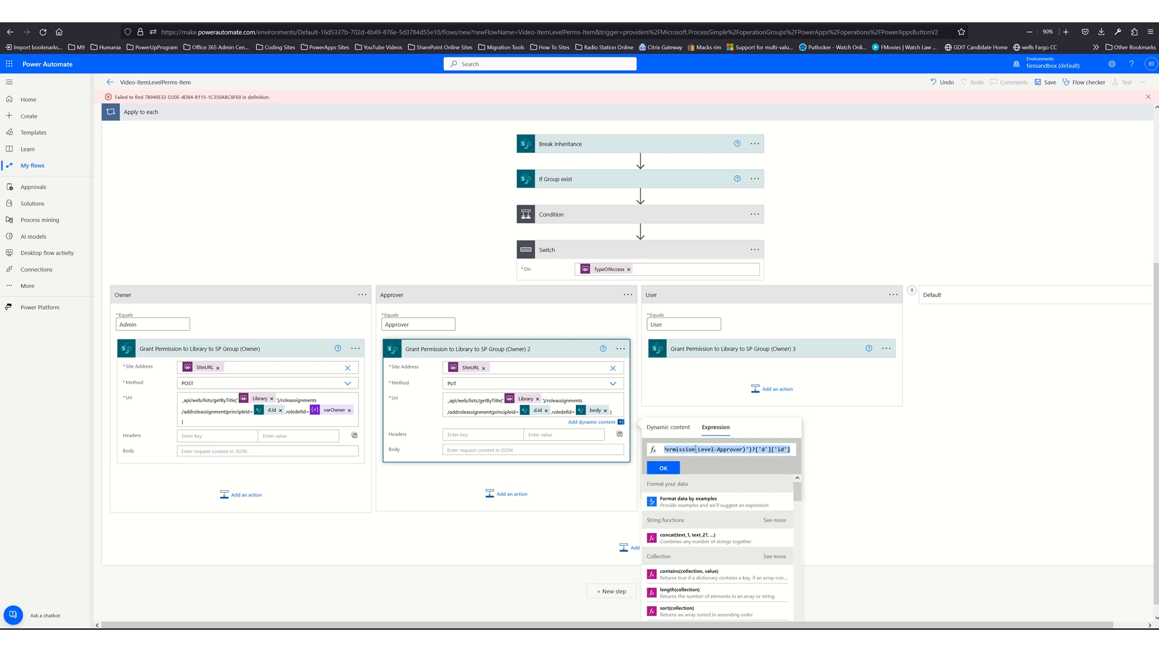
{"action": "left_click", "coordinate": [672, 472]}
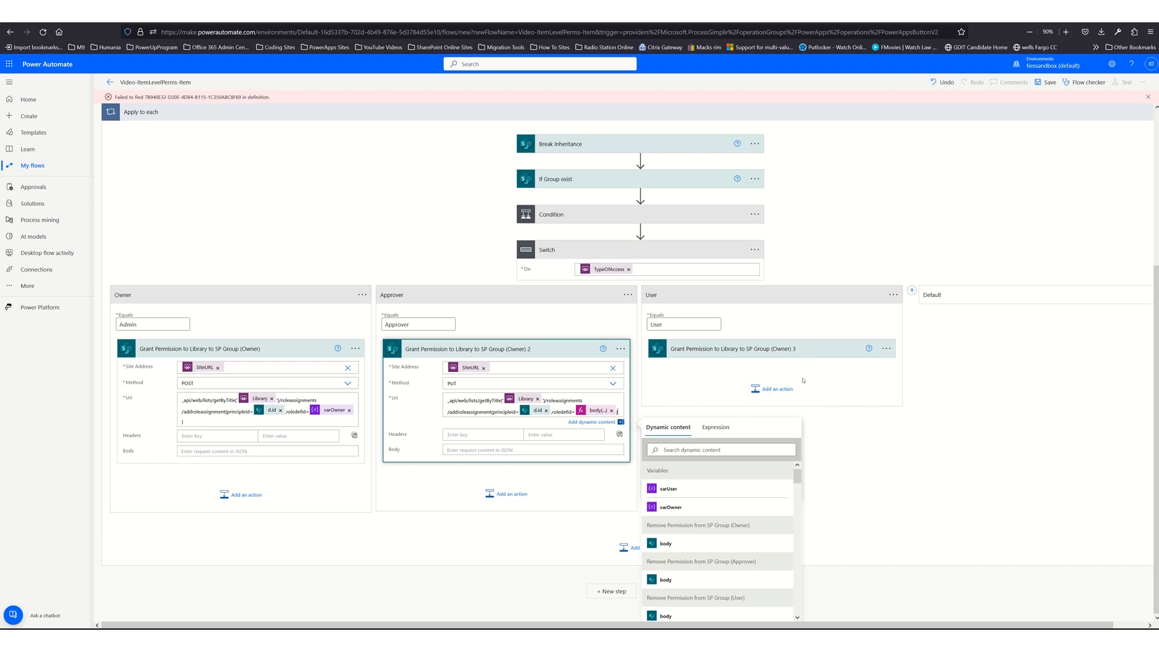
- Expand the User case's Grant Permission action and rename the Approver case's action as Grant Permission to Library to SP Group (Approver)
{"action": "left_click", "coordinate": [813, 351]}
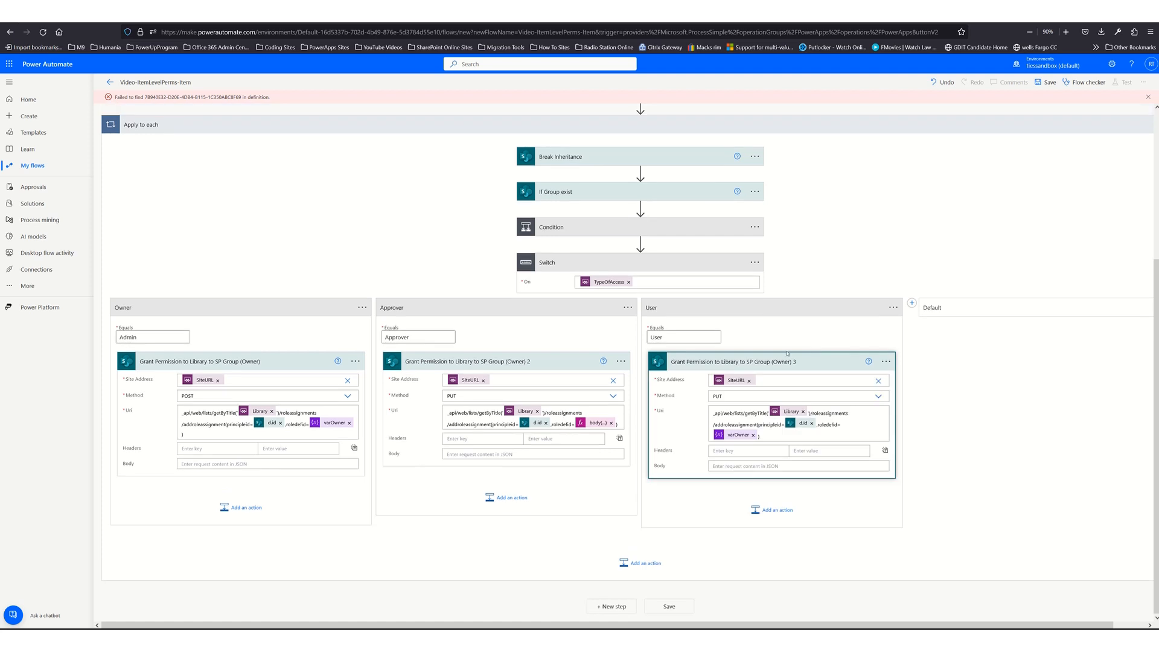
{"action": "left_click", "coordinate": [616, 362]}
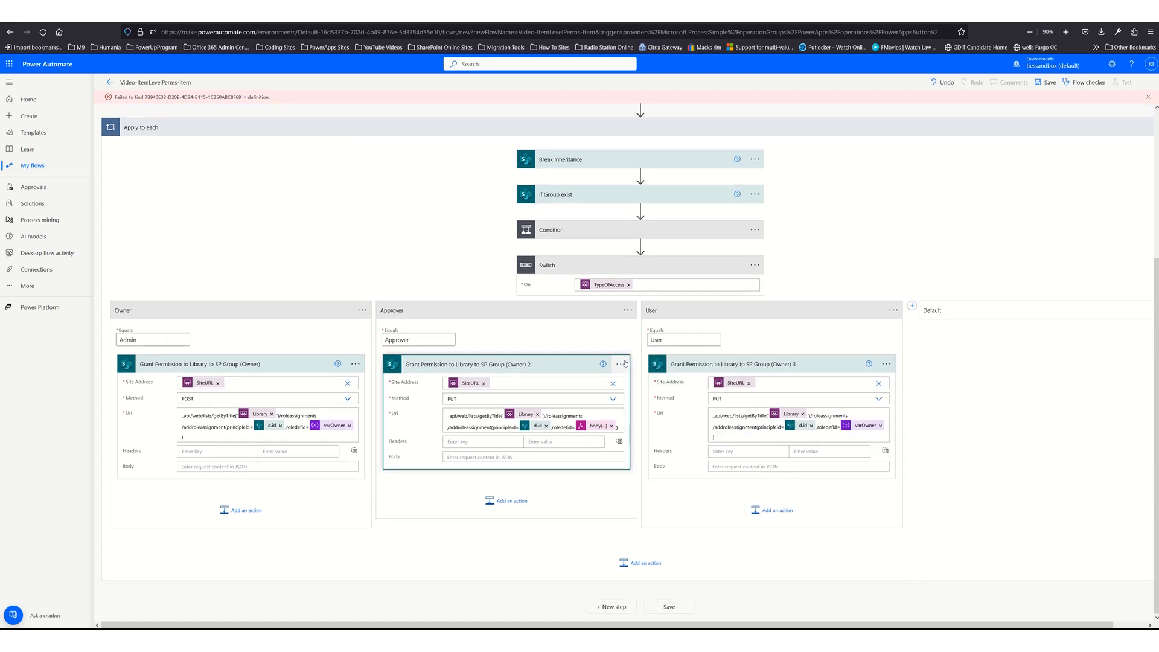
{"action": "left_click", "coordinate": [617, 364]}
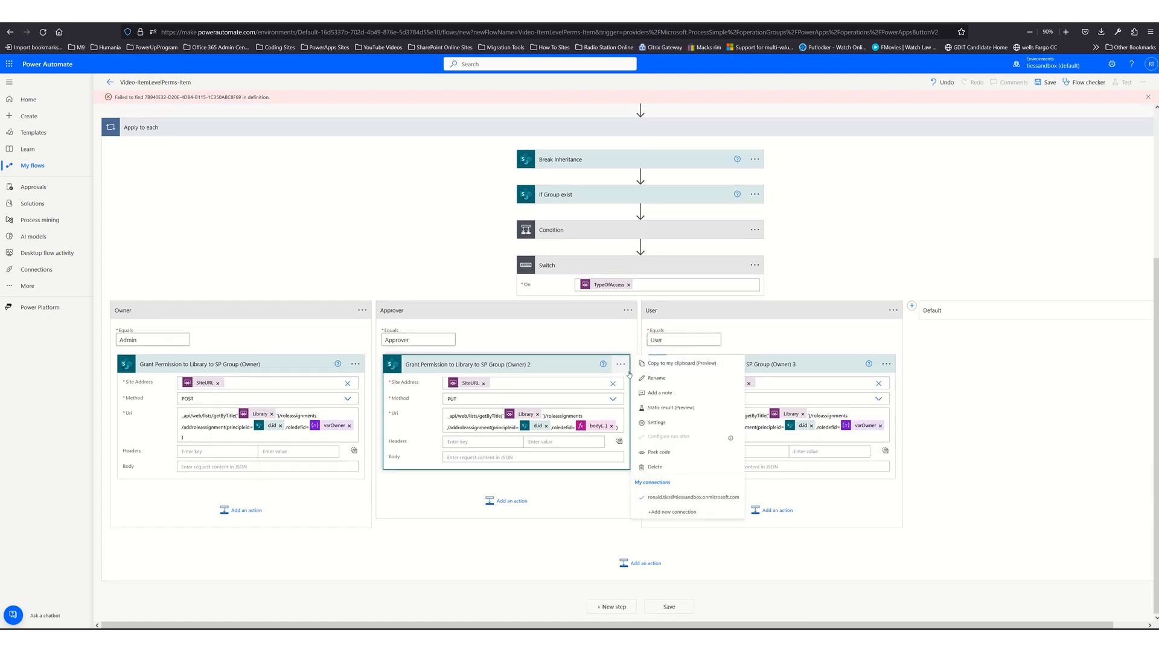
{"action": "left_click", "coordinate": [650, 382]}
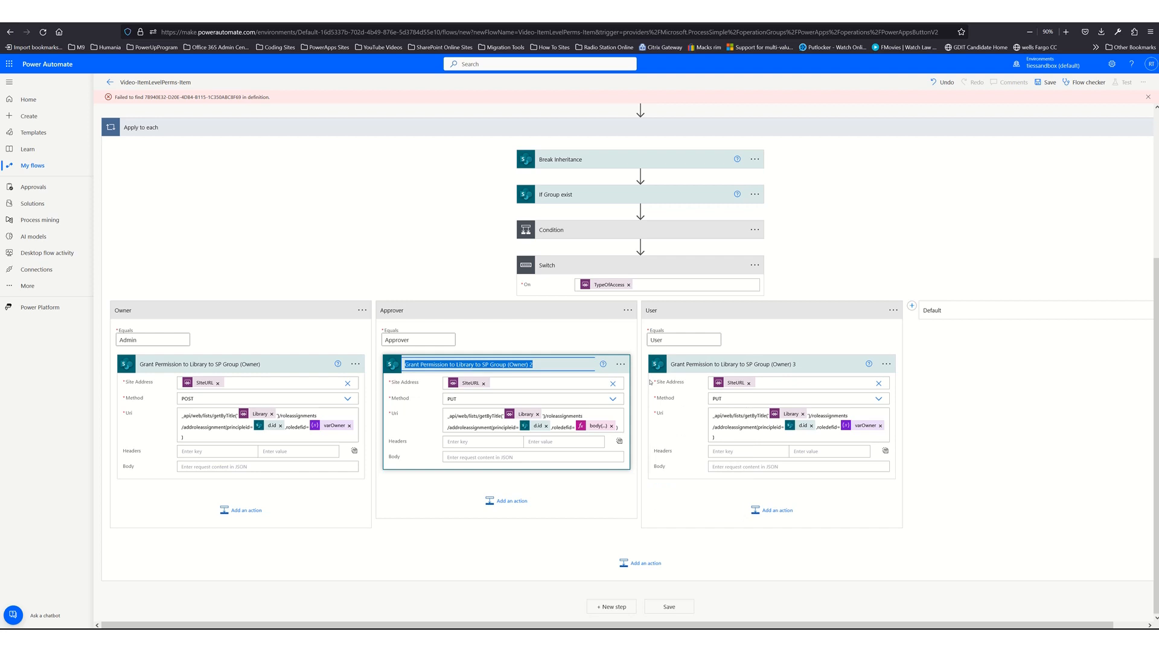
{"action": "key", "text": "End"}
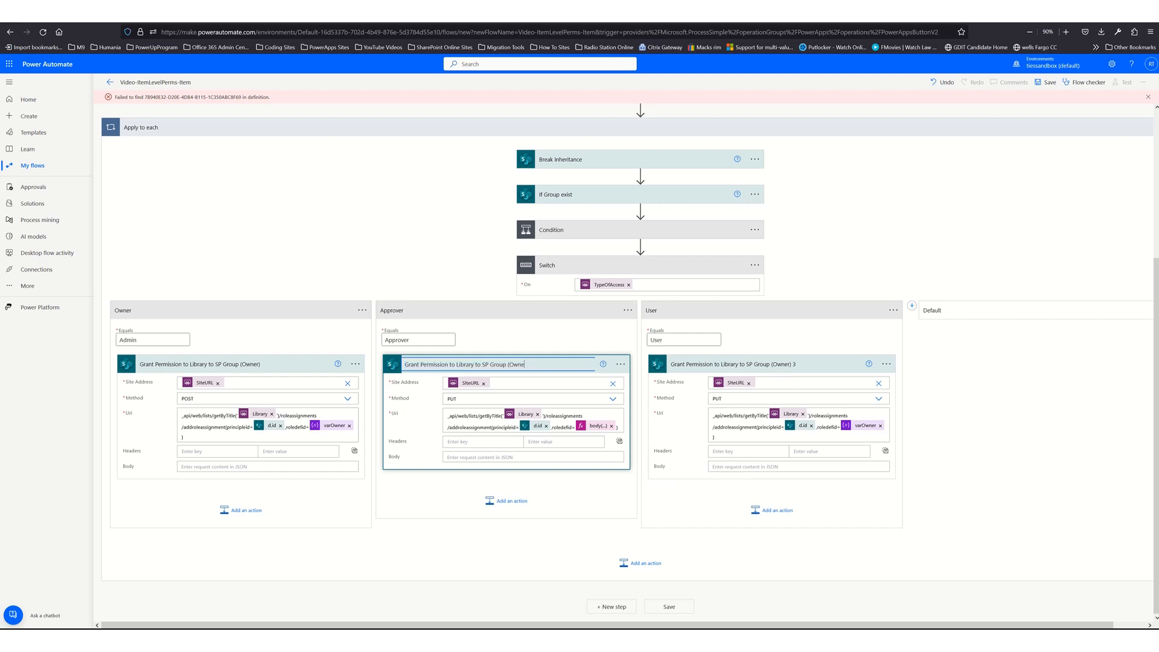
{"action": "key", "text": "BackSpace"}
{"action": "key", "text": "BackSpace"}
{"action": "key", "text": "BackSpace"}
{"action": "type", "text": "Approver"}
- Rename the User case's action as Grant Permission to Library to SP Group (User)
{"action": "left_click", "coordinate": [885, 364]}
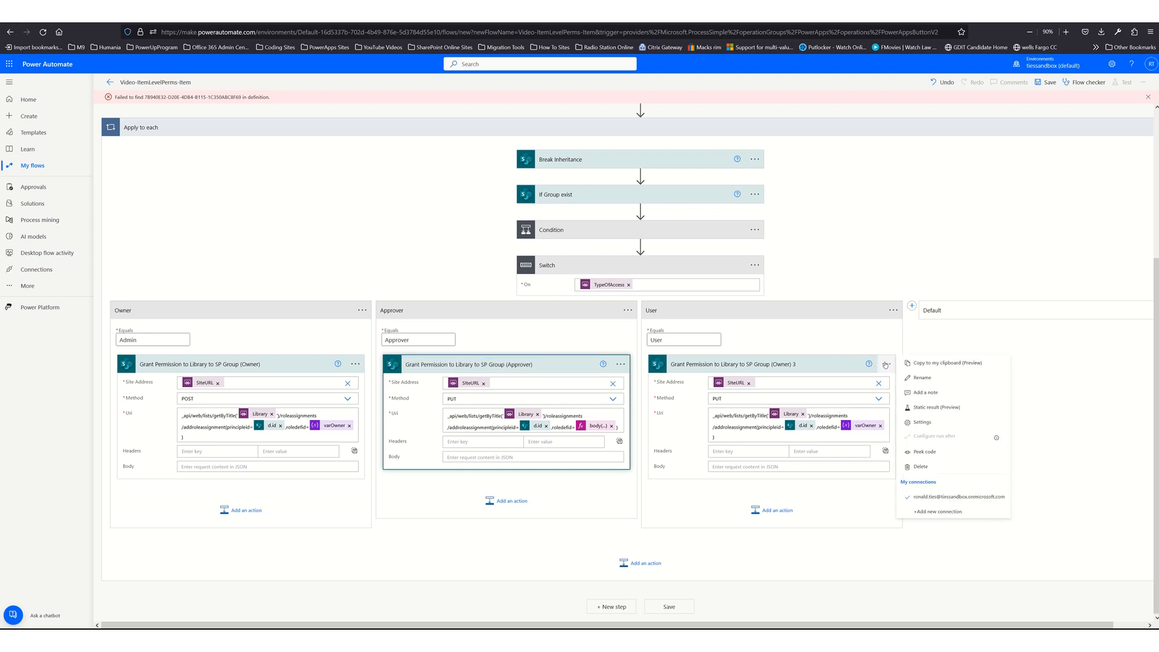
{"action": "left_click", "coordinate": [926, 378]}
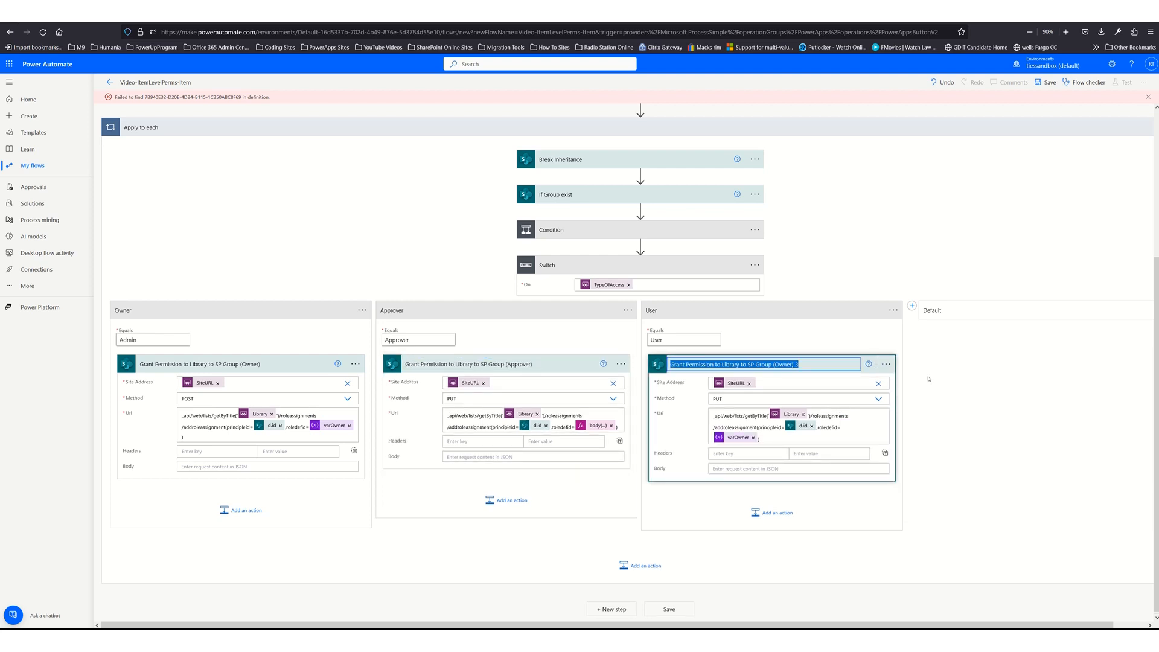
{"action": "key", "text": "End"}
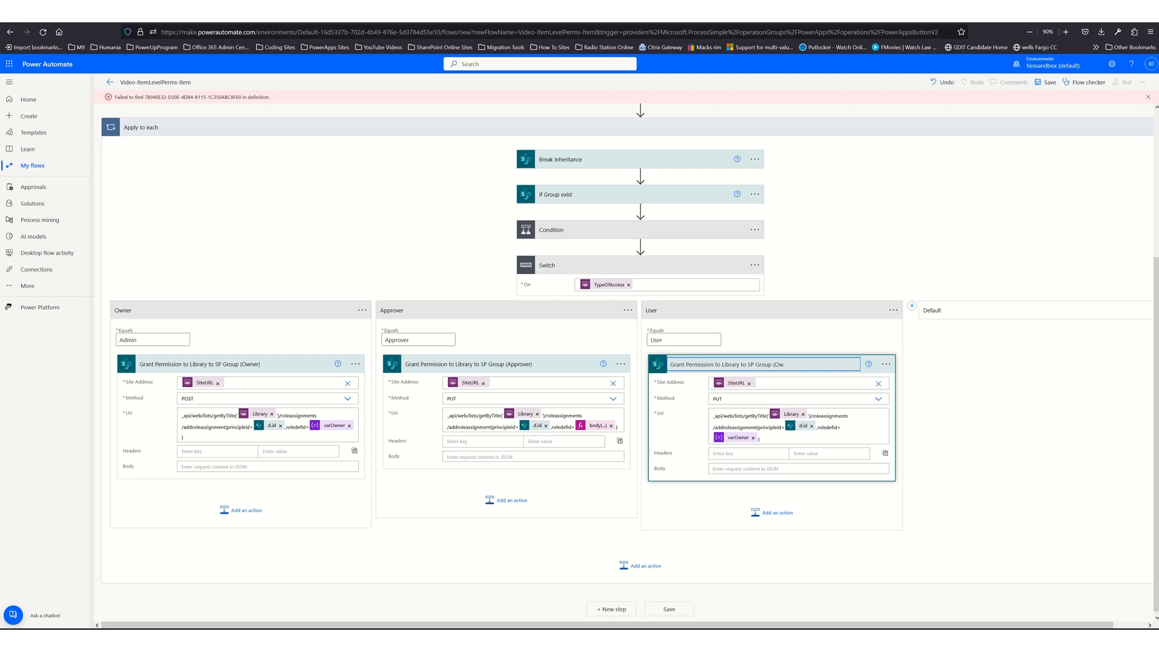
{"action": "type", "text": "user"}
{"action": "key", "text": "BackSpace"}
{"action": "type", "text": "User"}
- Set Method to POST in the Approver and User Grant Permission actions, and replace varOwner with varUser in the User action's Uri
{"action": "left_click", "coordinate": [527, 399]}
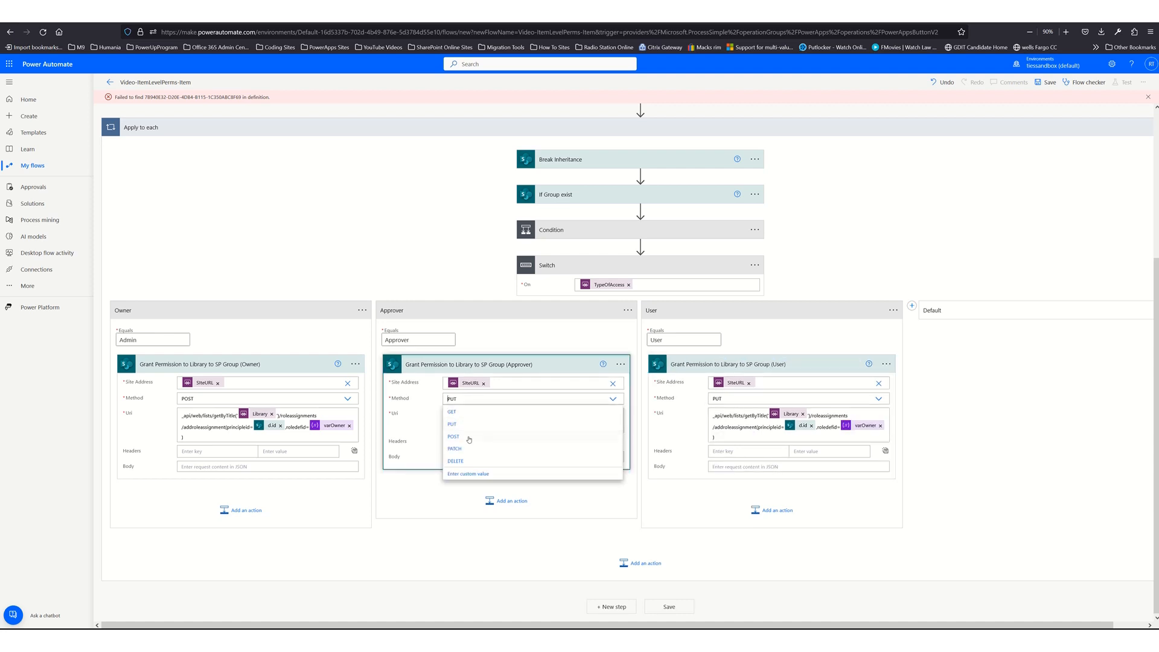
{"action": "left_click", "coordinate": [469, 438]}
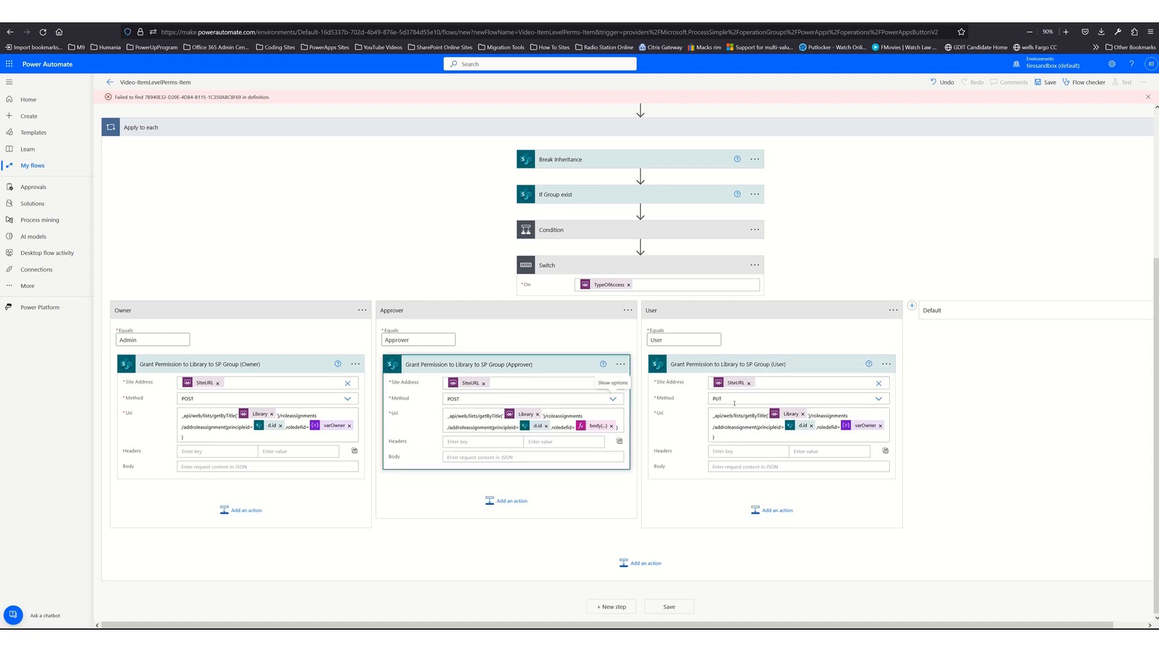
{"action": "left_click", "coordinate": [772, 398]}
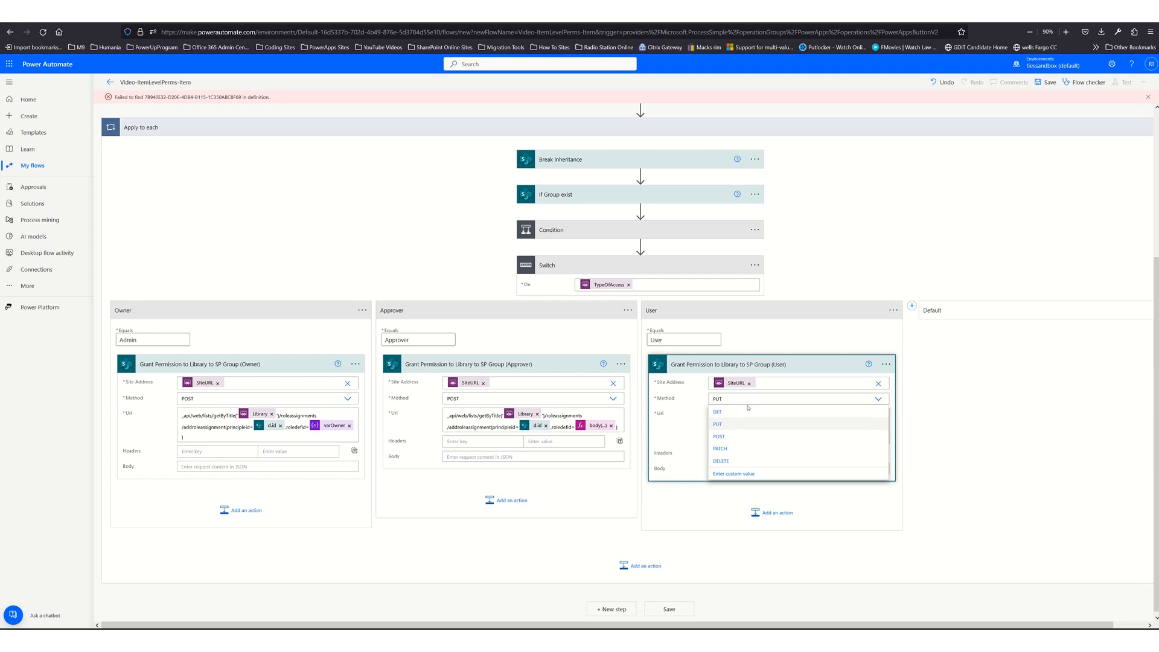
{"action": "left_click", "coordinate": [727, 437]}
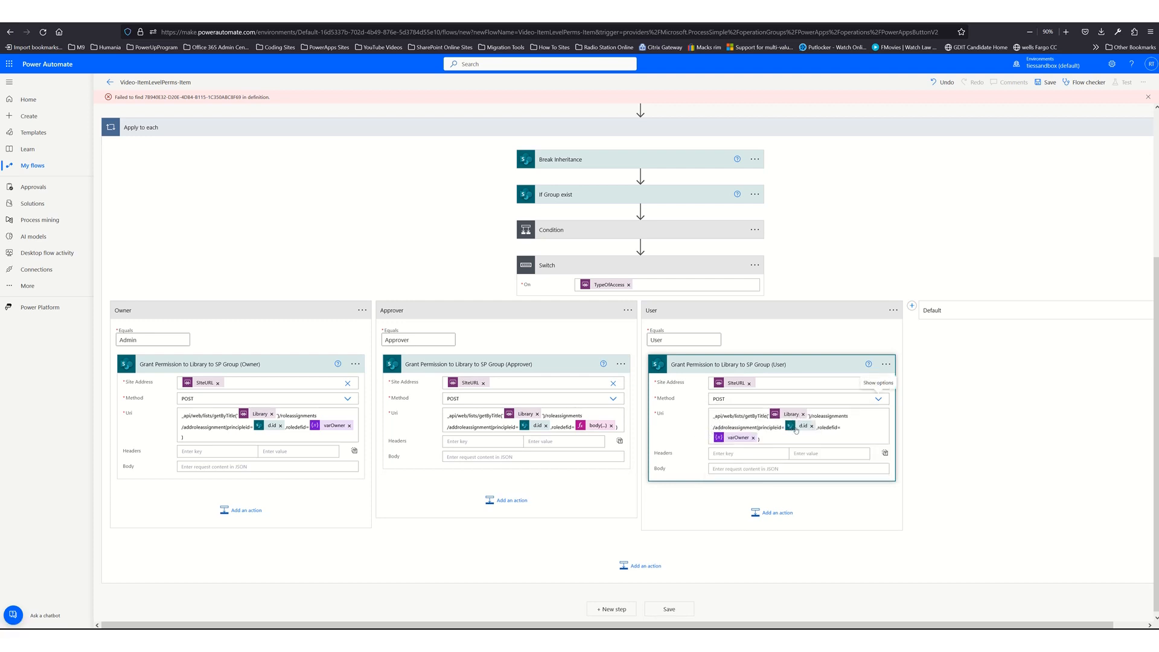
{"action": "left_click", "coordinate": [754, 438]}
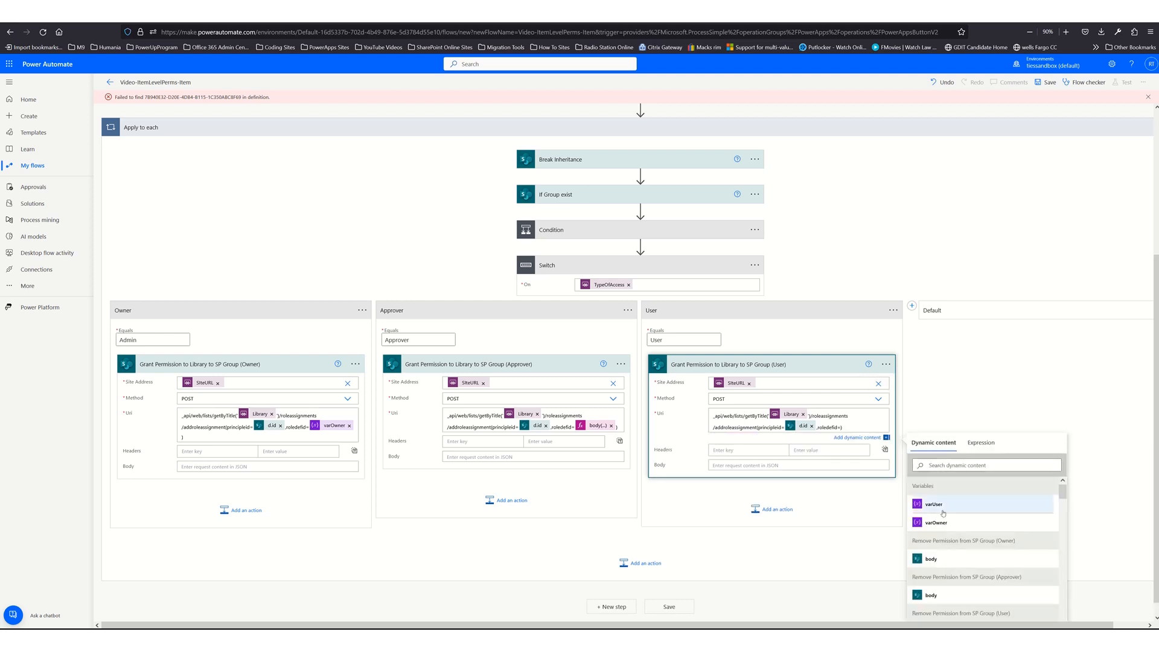
{"action": "left_click", "coordinate": [932, 504]}
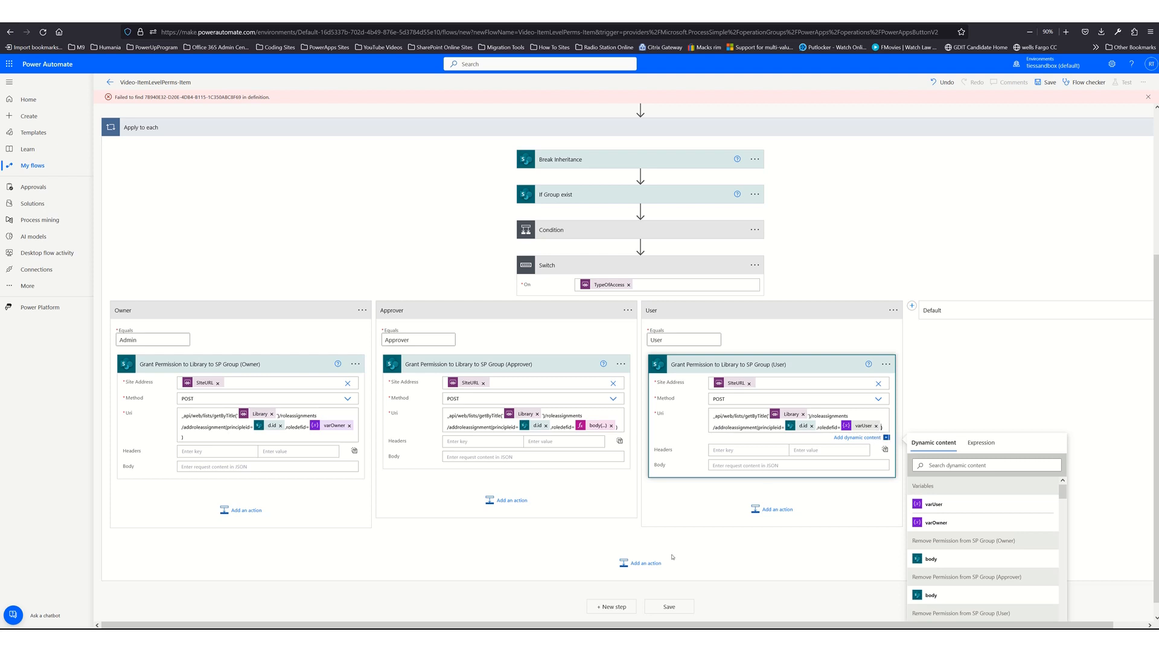
- Set the Site Address of Get files (properties only) to a custom value using the PowerApps input SiteURL
{"action": "scroll", "coordinate": [625, 523], "scroll_direction": "up", "scroll_amount": 3}
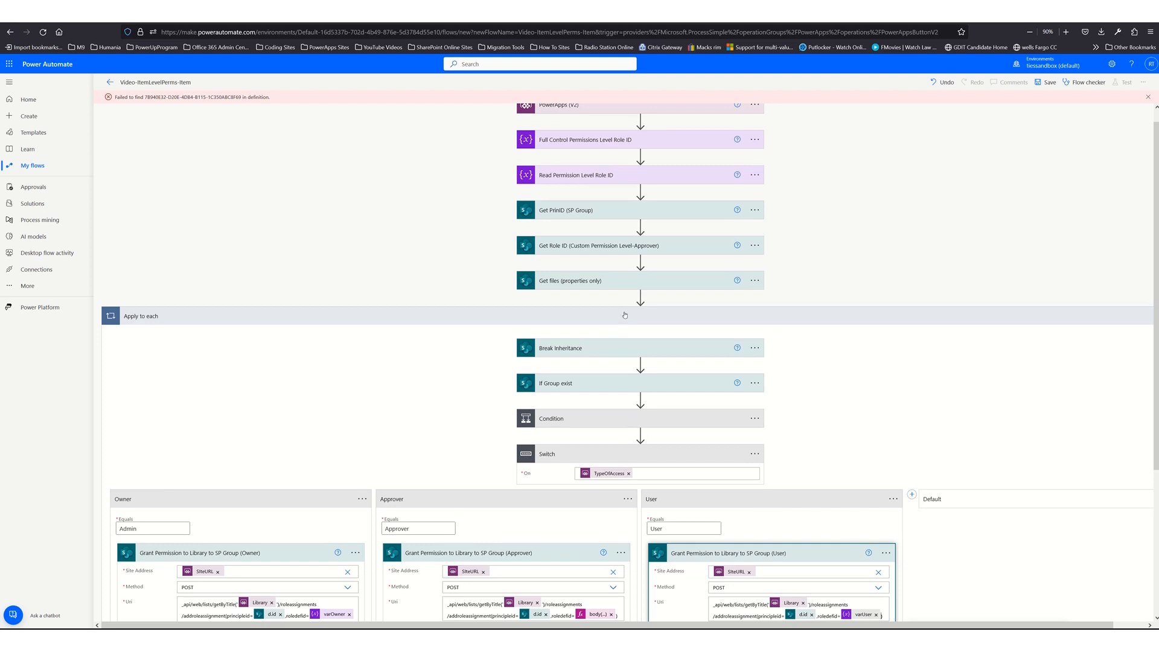
{"action": "left_click", "coordinate": [615, 283]}
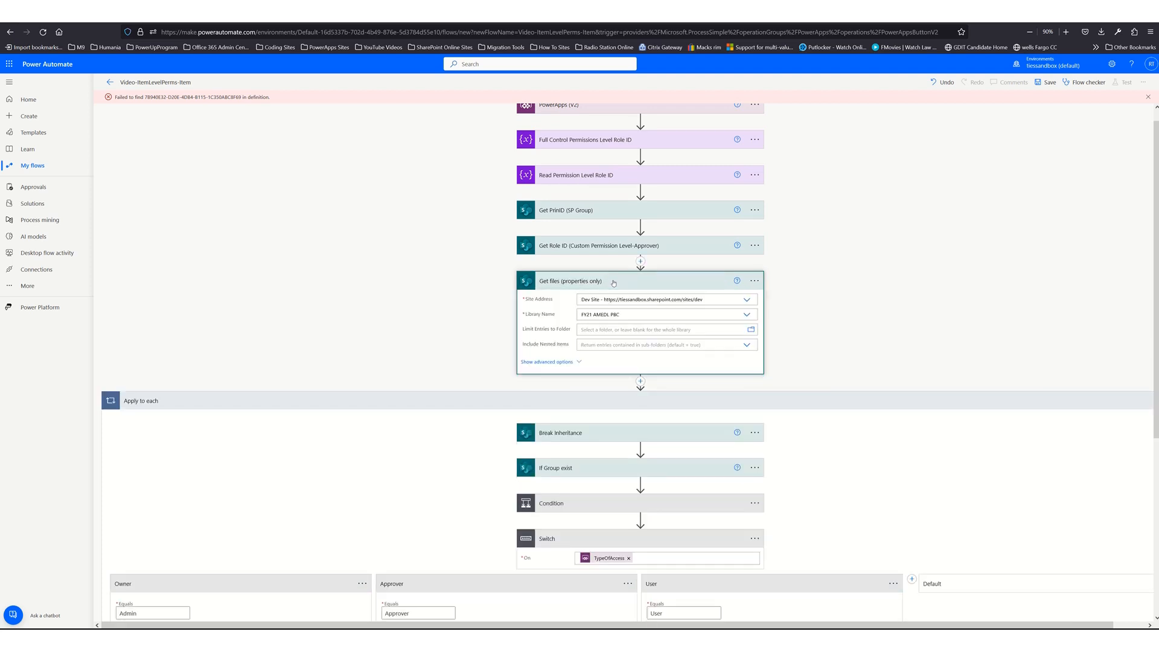
{"action": "left_click", "coordinate": [746, 301]}
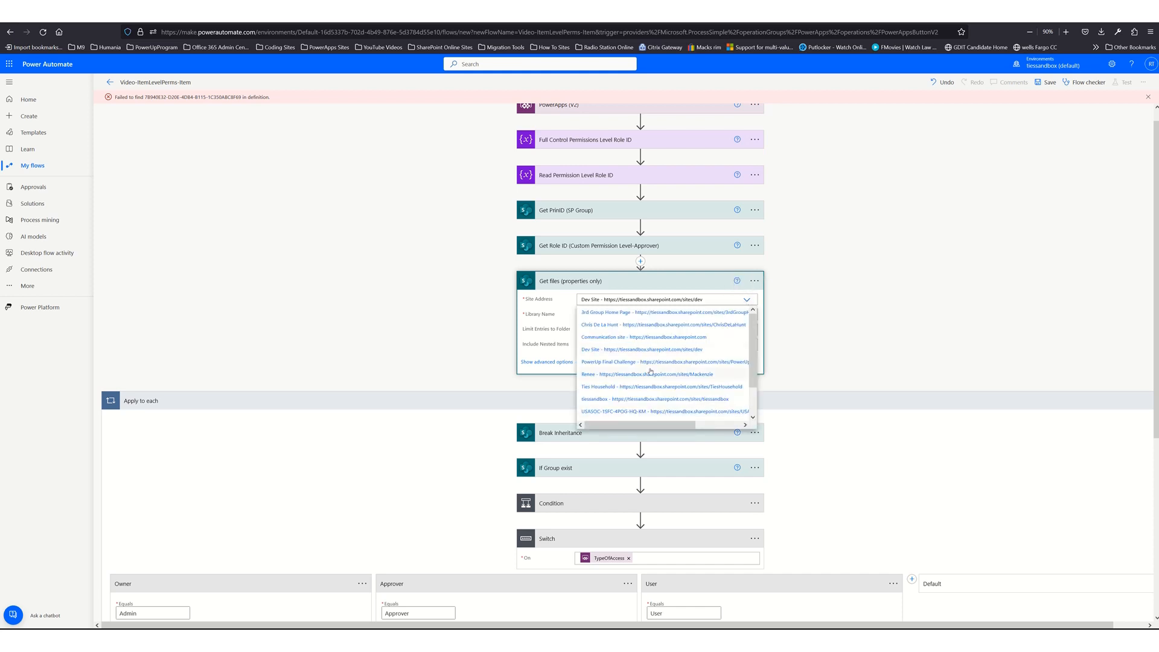
{"action": "scroll", "coordinate": [650, 375], "scroll_direction": "down", "scroll_amount": 1}
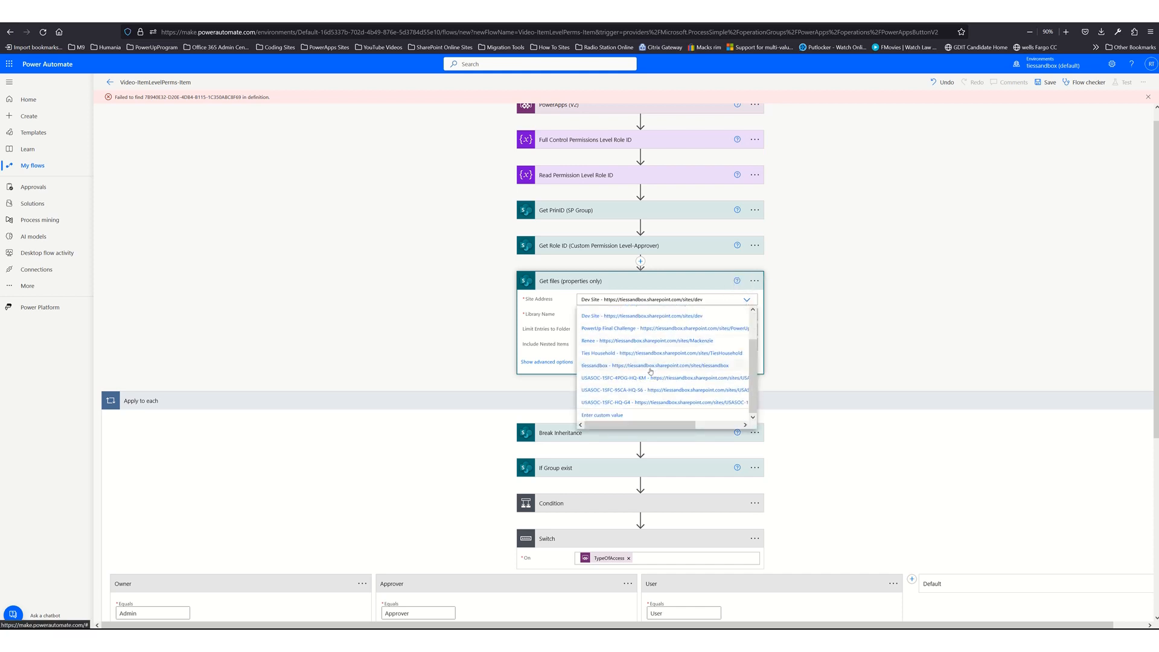
{"action": "left_click", "coordinate": [619, 415]}
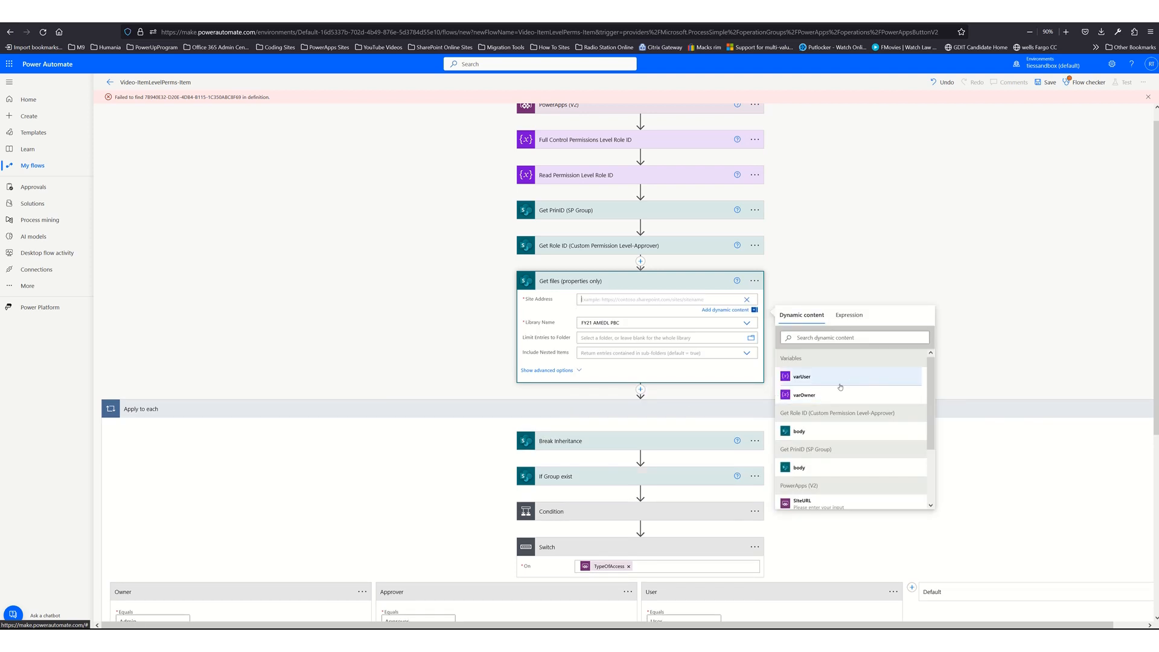
{"action": "scroll", "coordinate": [935, 462], "scroll_direction": "down", "scroll_amount": 1}
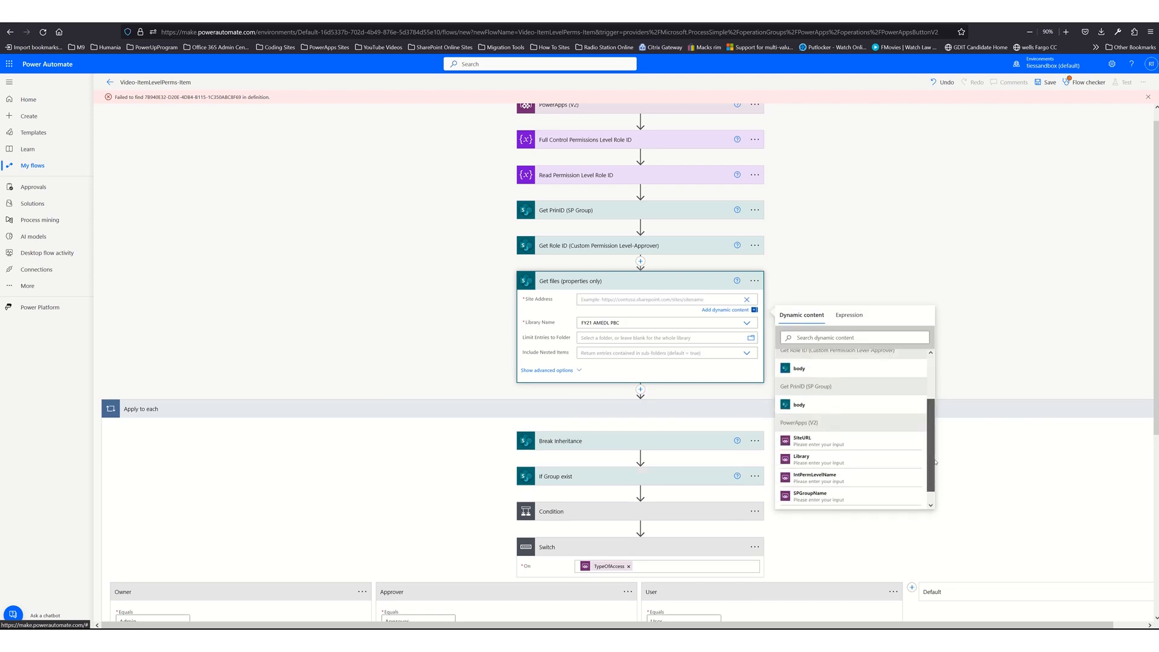
{"action": "left_click", "coordinate": [826, 432]}
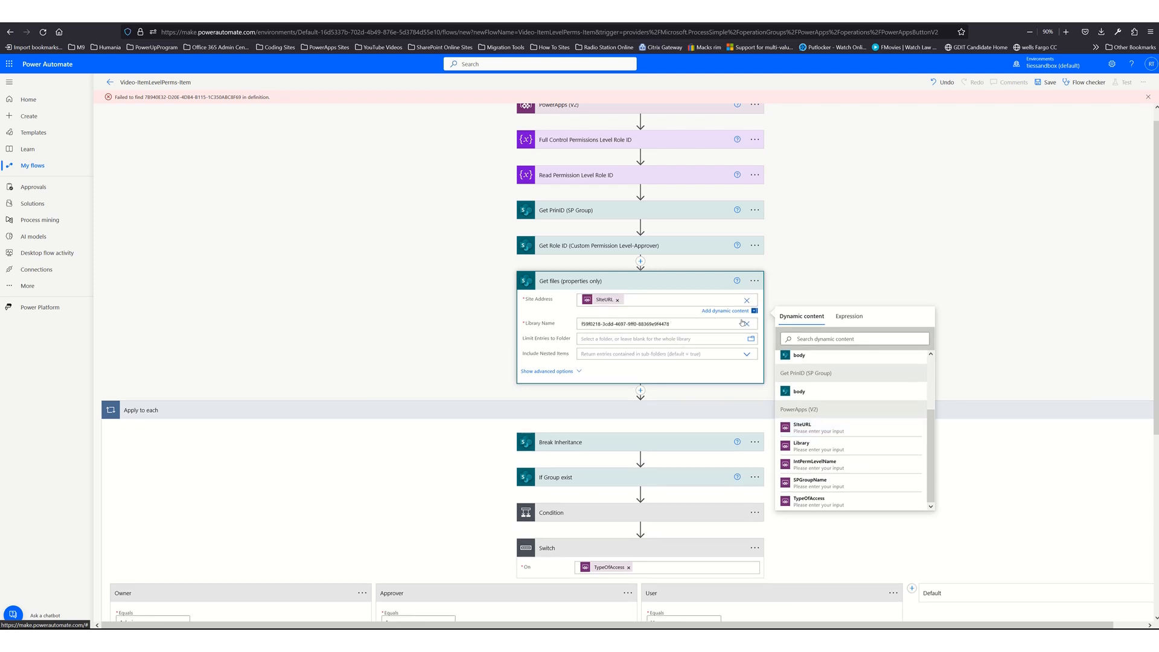
- Set the Library Name of Get files (properties only) to a custom value using the PowerApps input Library
{"action": "left_click", "coordinate": [748, 325]}
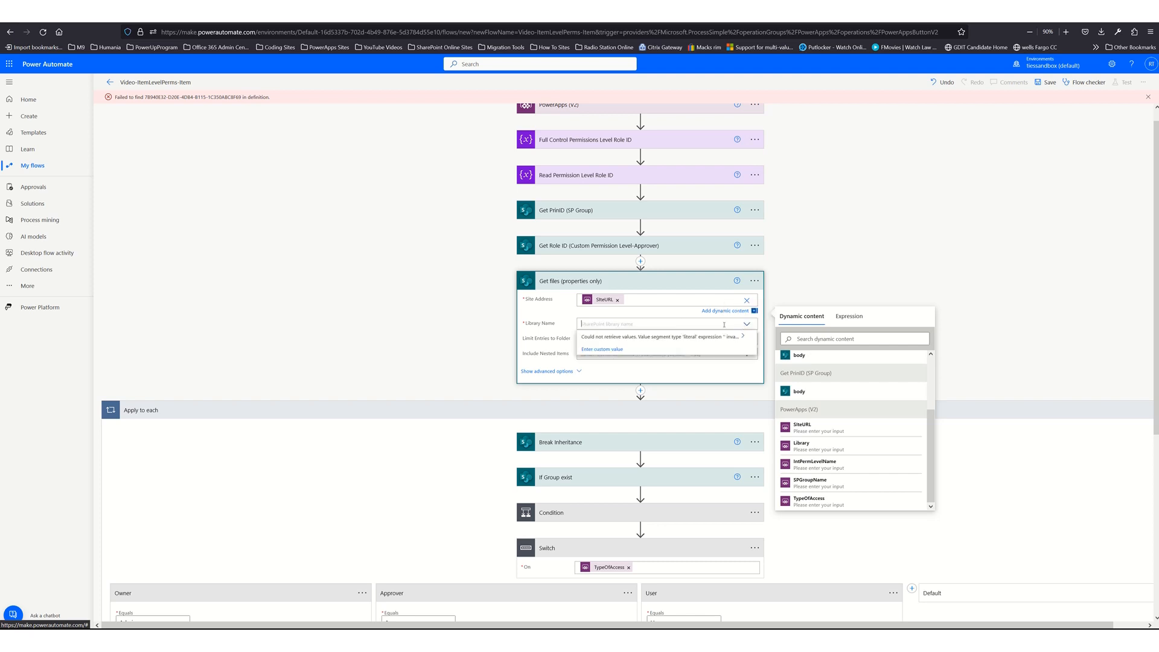
{"action": "left_click", "coordinate": [645, 342]}
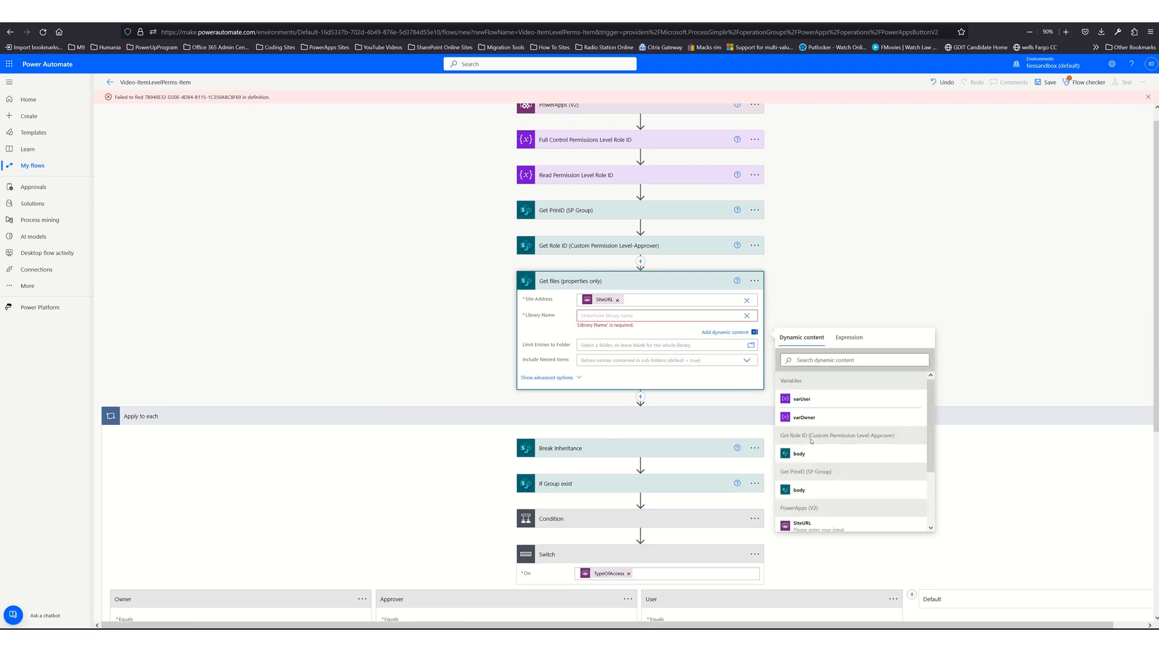
{"action": "scroll", "coordinate": [885, 486], "scroll_direction": "down", "scroll_amount": 2}
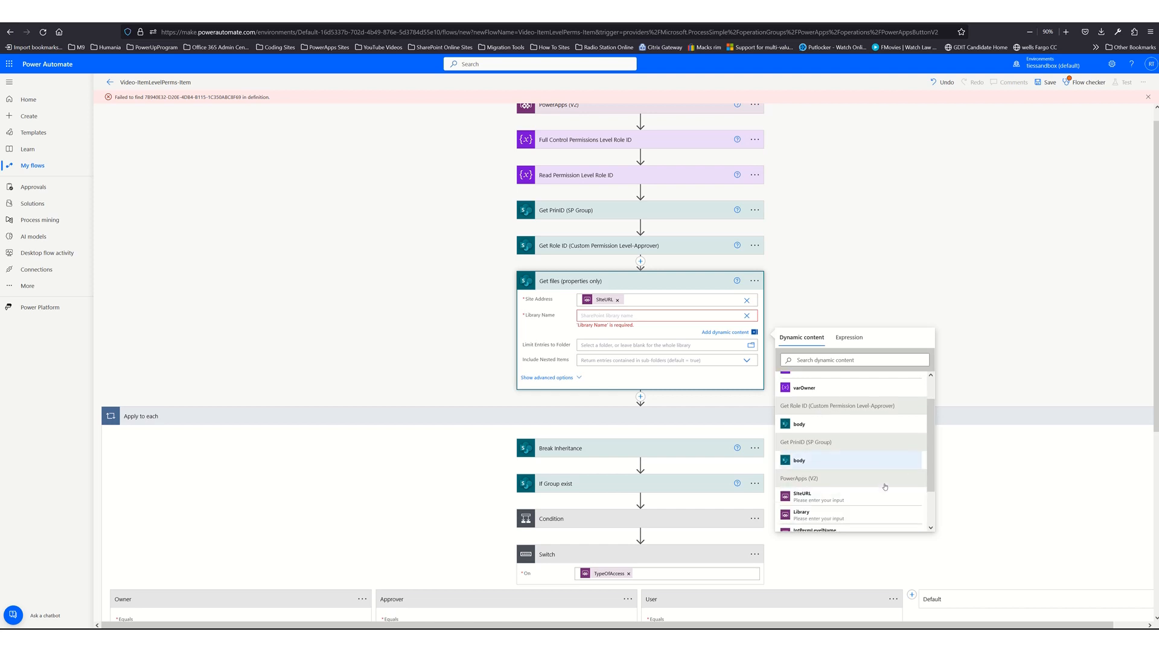
{"action": "left_click", "coordinate": [809, 469]}
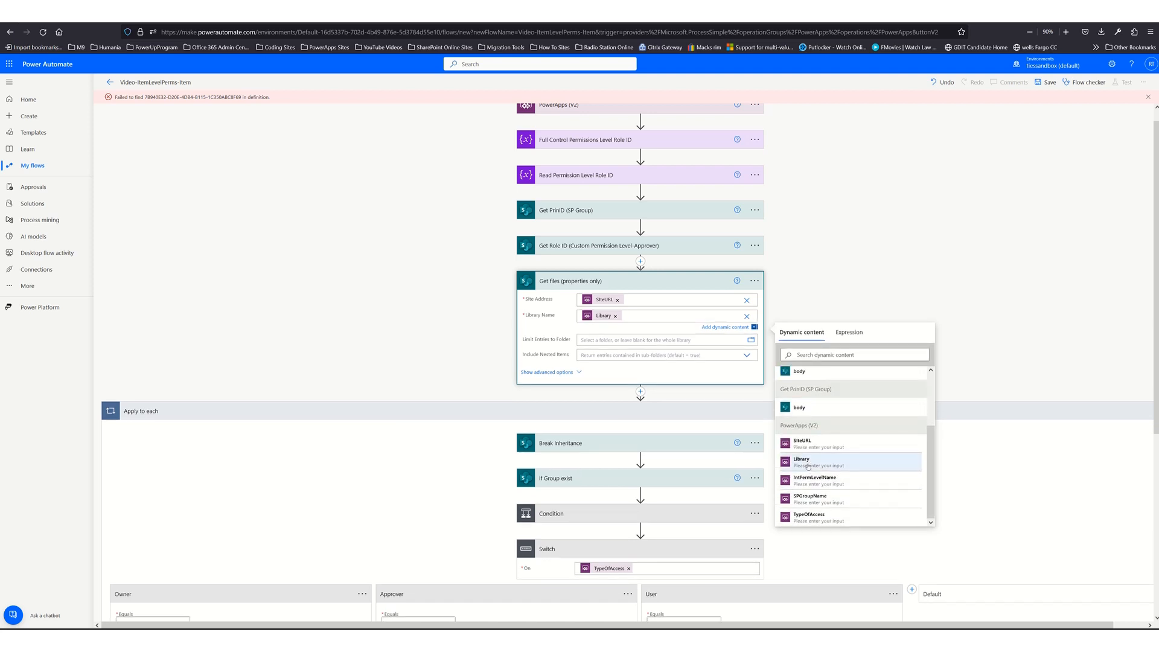
{"action": "left_click", "coordinate": [982, 489]}
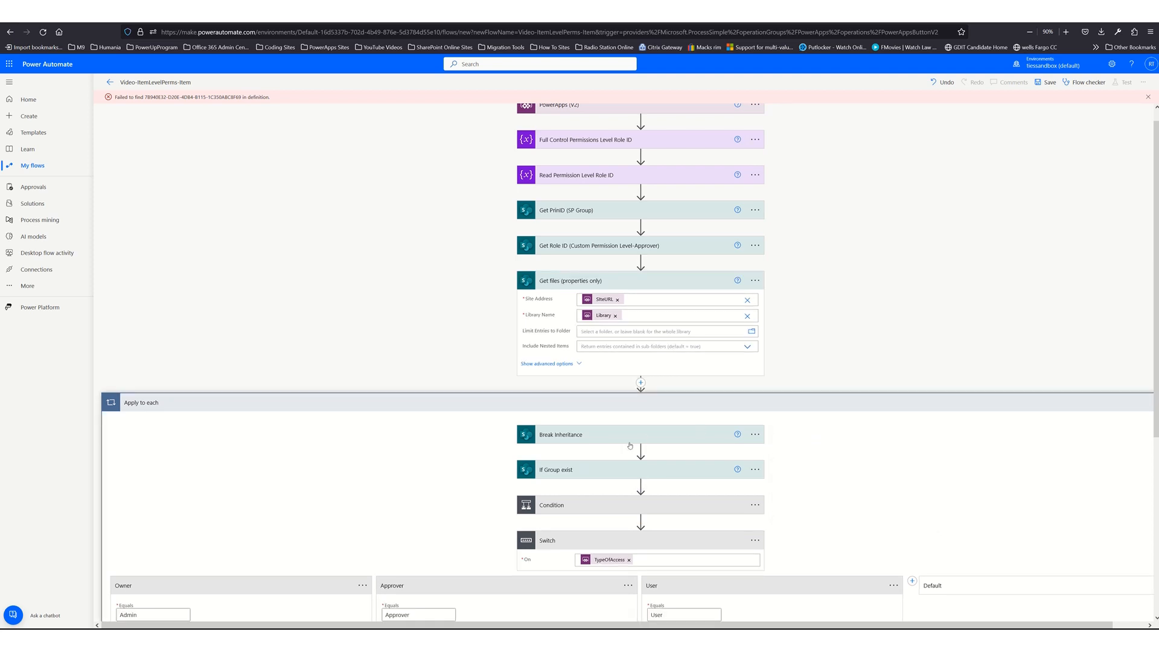
- Examine the dynamic content offered for the Switch's On value while Get files uses custom values
{"action": "scroll", "coordinate": [629, 445], "scroll_direction": "down", "scroll_amount": 2}
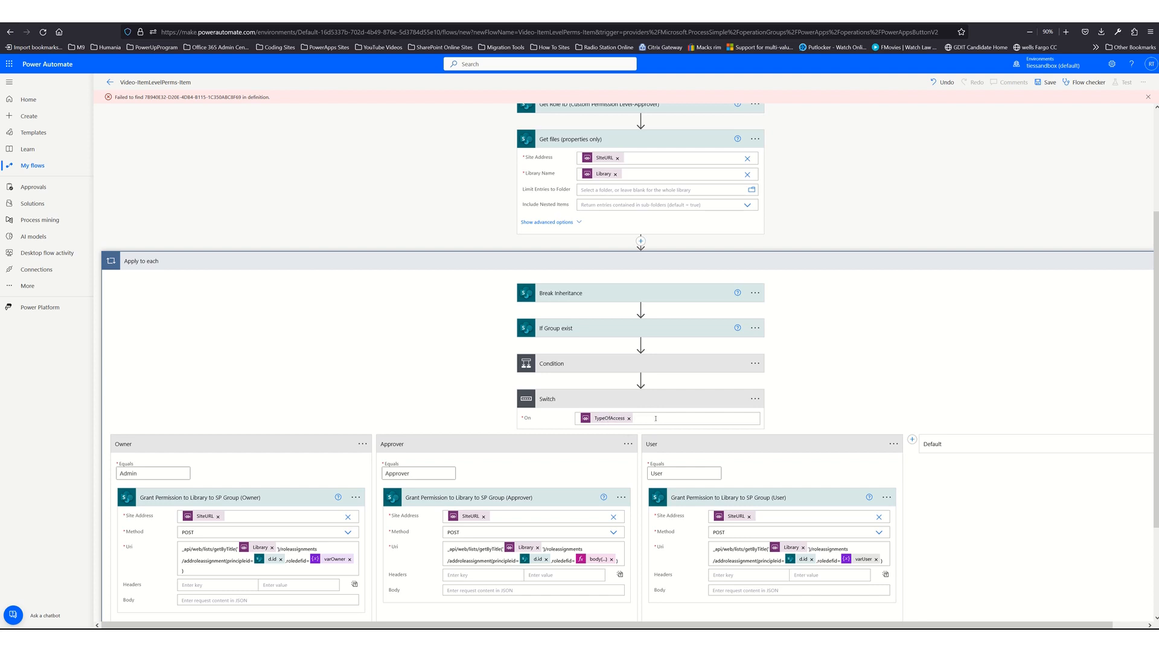
{"action": "left_click", "coordinate": [654, 418]}
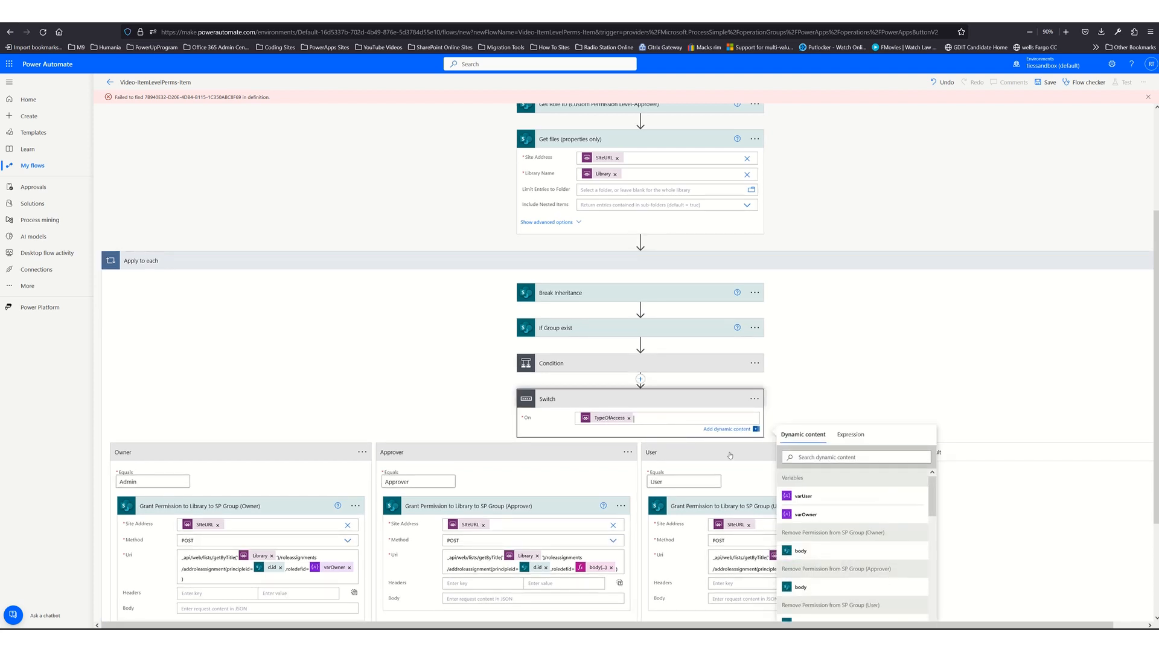
{"action": "scroll", "coordinate": [860, 512], "scroll_direction": "down", "scroll_amount": 3}
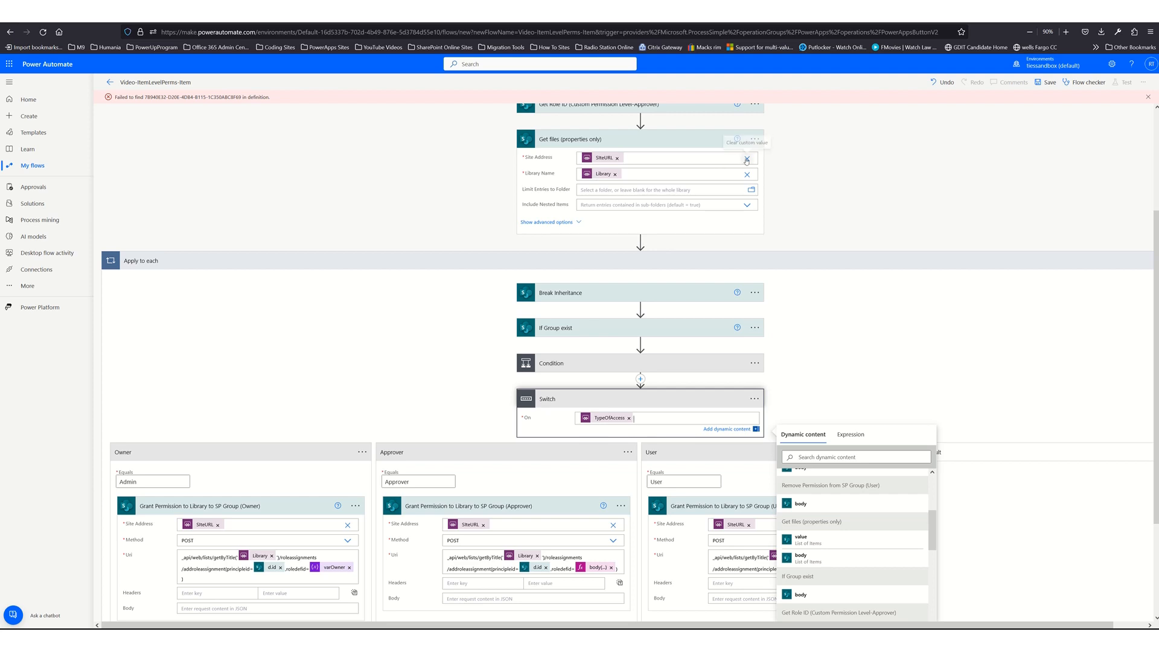
- Set Get files (properties only) to the Dev Site address and the FY21 AMEDL PBC library
{"action": "left_click", "coordinate": [747, 158]}
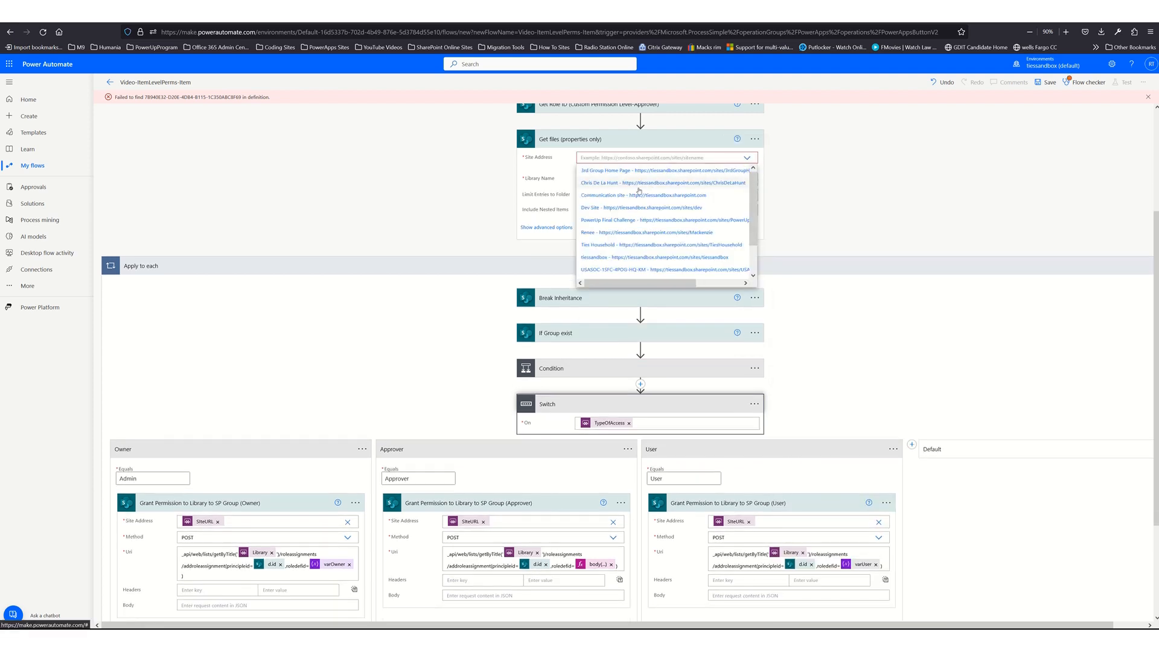
{"action": "left_click", "coordinate": [603, 207]}
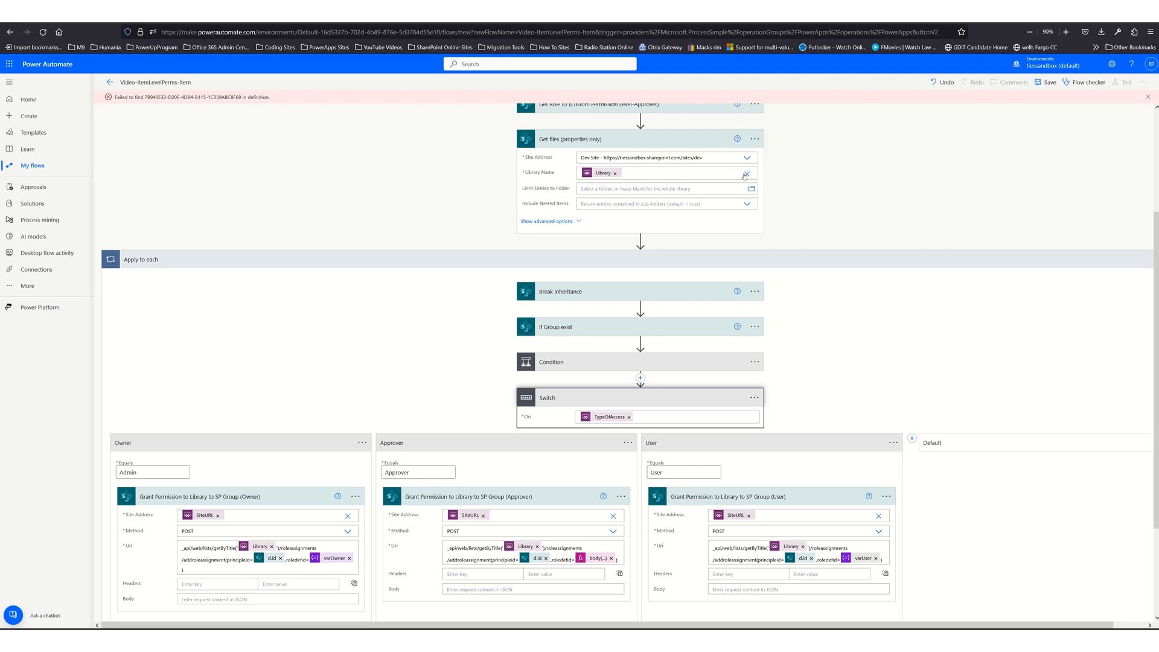
{"action": "left_click", "coordinate": [747, 174]}
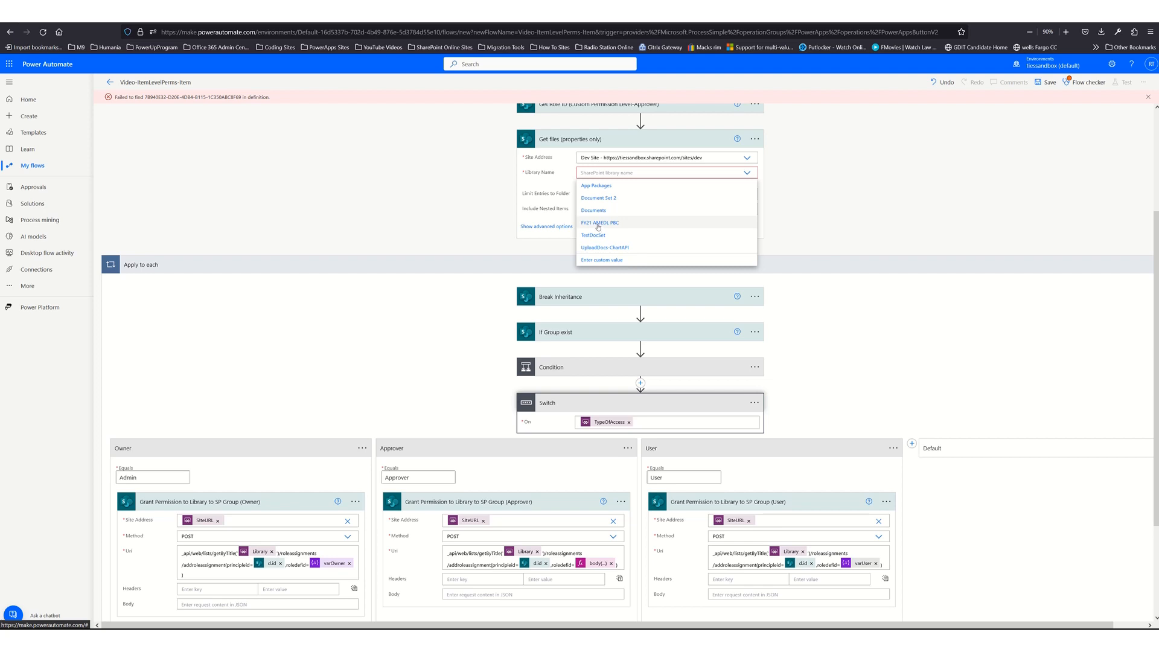
{"action": "left_click", "coordinate": [601, 225]}
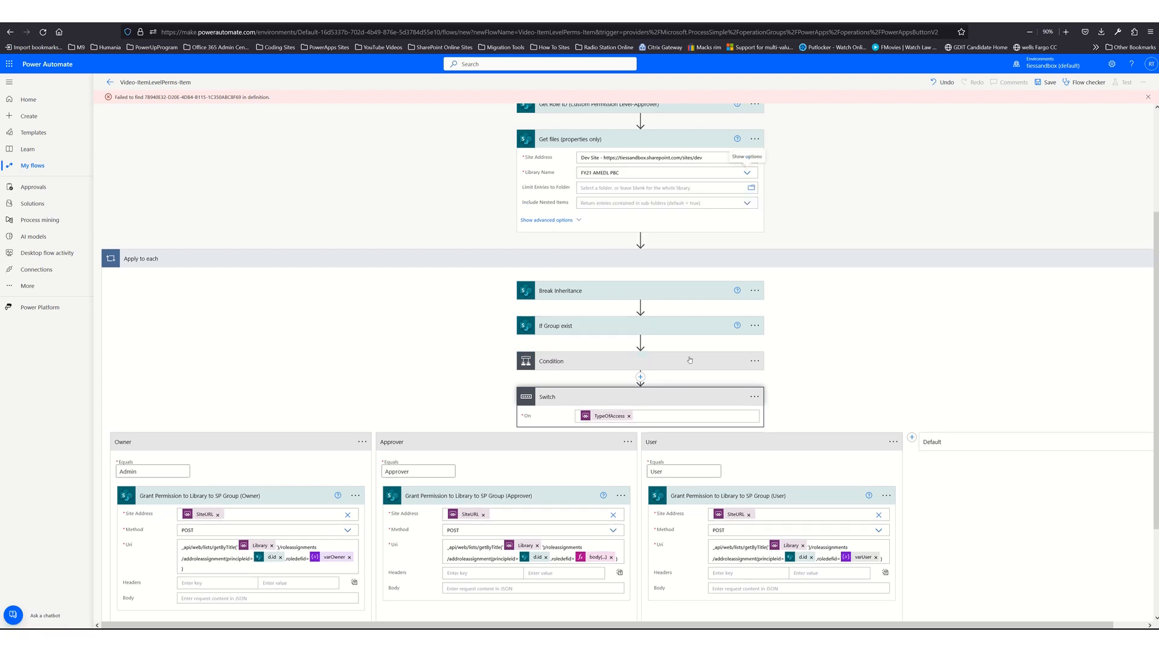
- Review the library columns from Get files (properties only) in the dynamic content for the Switch's On value
{"action": "left_click", "coordinate": [670, 414]}
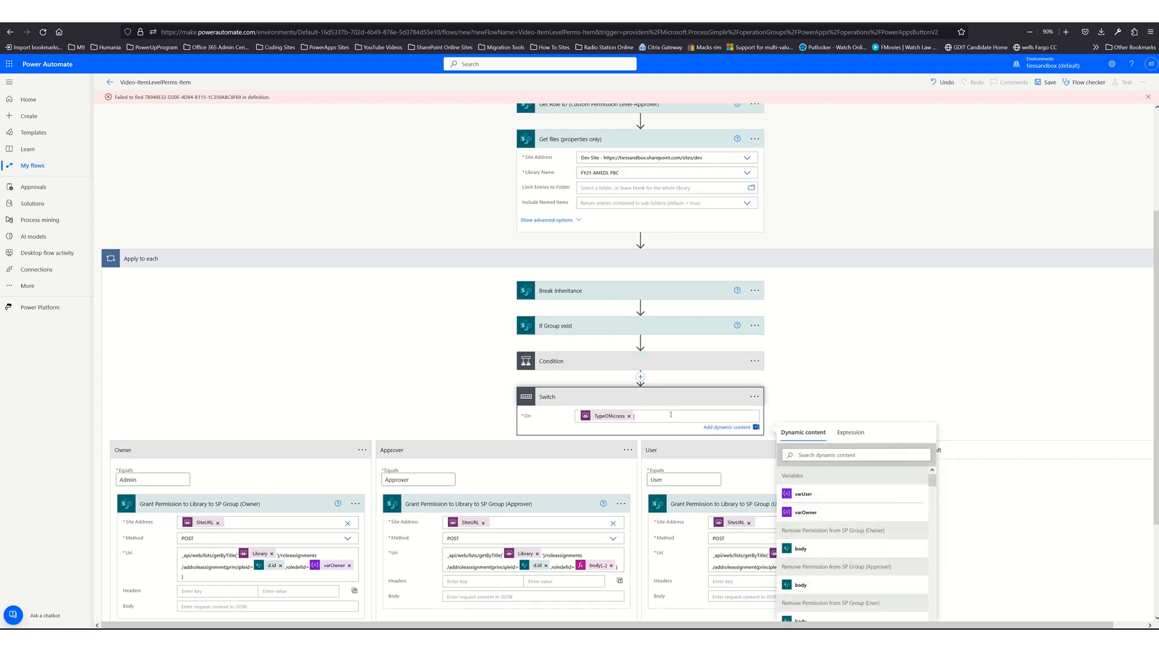
{"action": "scroll", "coordinate": [810, 556], "scroll_direction": "down", "scroll_amount": 5}
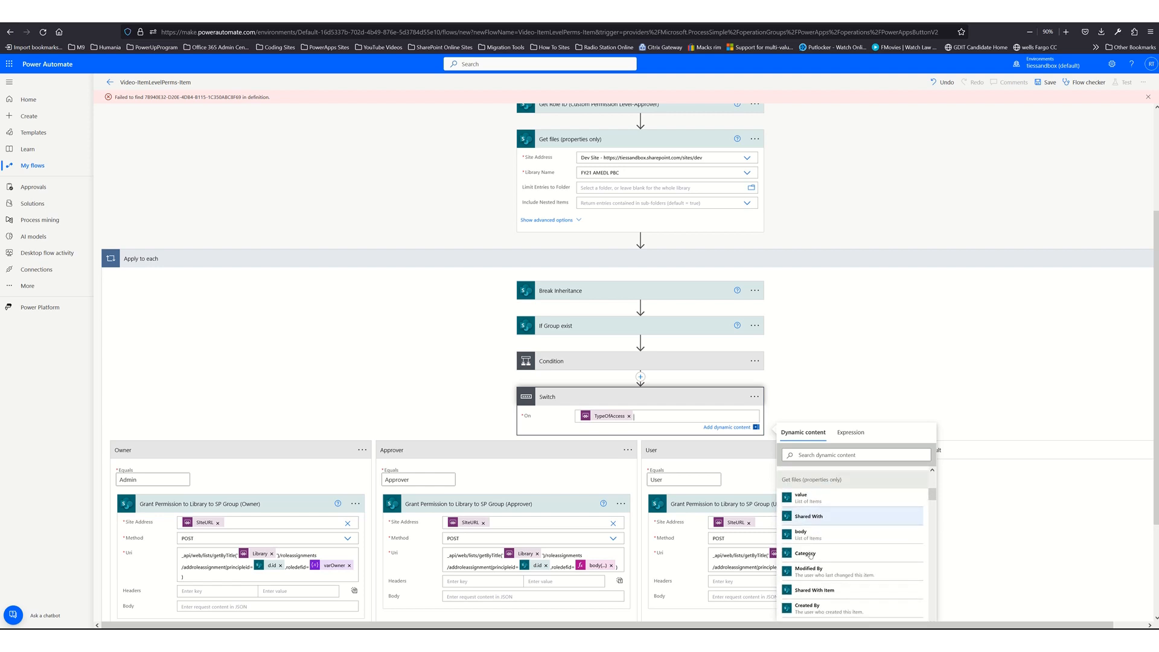
{"action": "scroll", "coordinate": [810, 555], "scroll_direction": "up", "scroll_amount": 2}
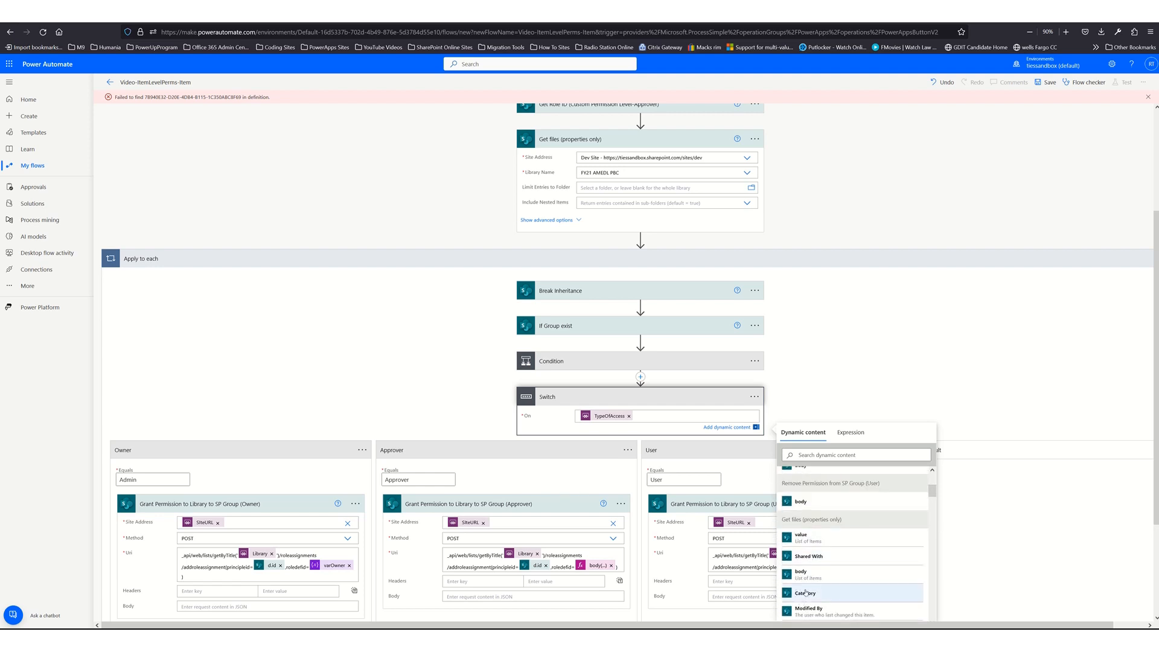
{"action": "scroll", "coordinate": [806, 593], "scroll_direction": "down", "scroll_amount": 6}
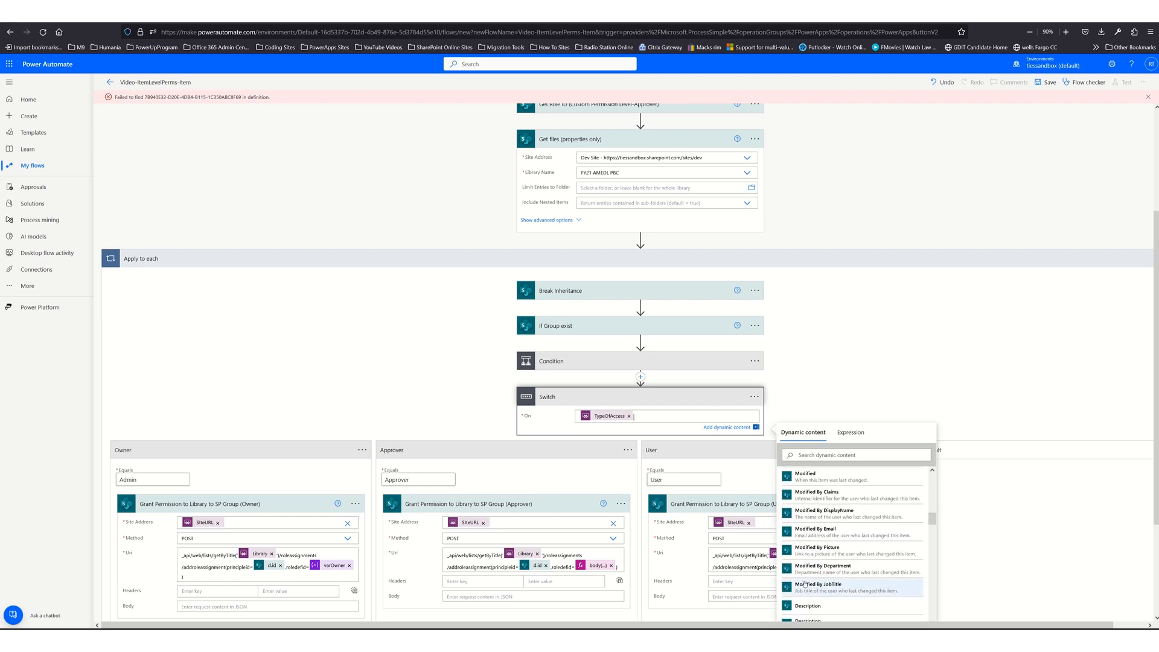
{"action": "scroll", "coordinate": [805, 583], "scroll_direction": "up", "scroll_amount": 3}
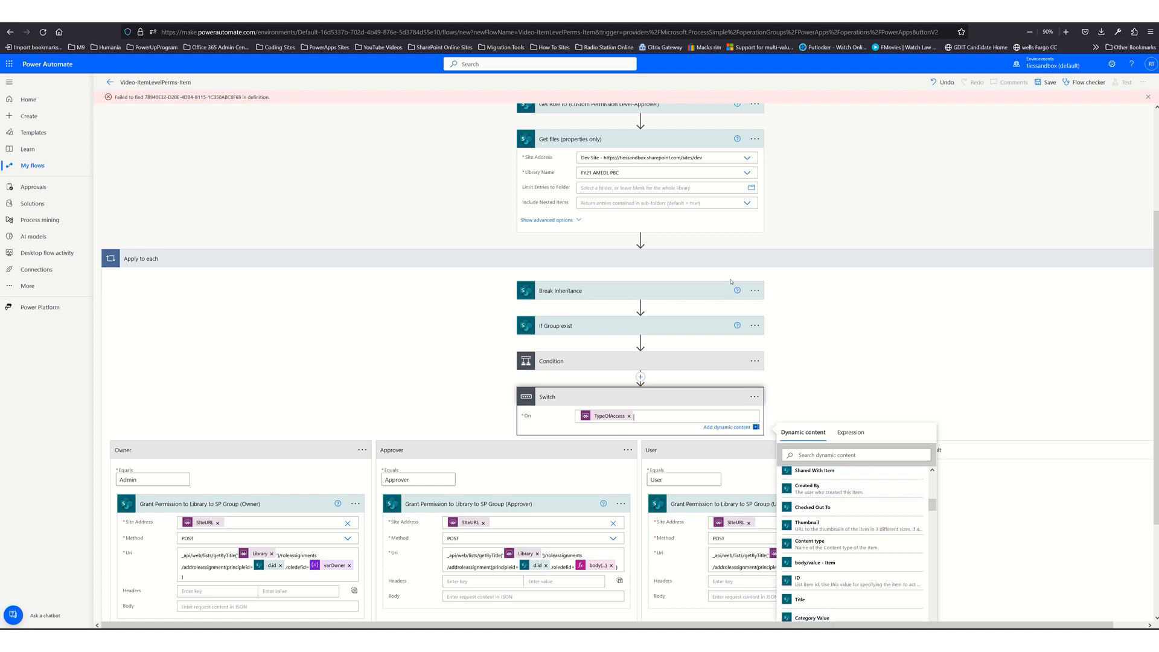
- Save the Video-ItemLevelPerms-Item flow
{"action": "scroll", "coordinate": [732, 287], "scroll_direction": "up", "scroll_amount": 3}
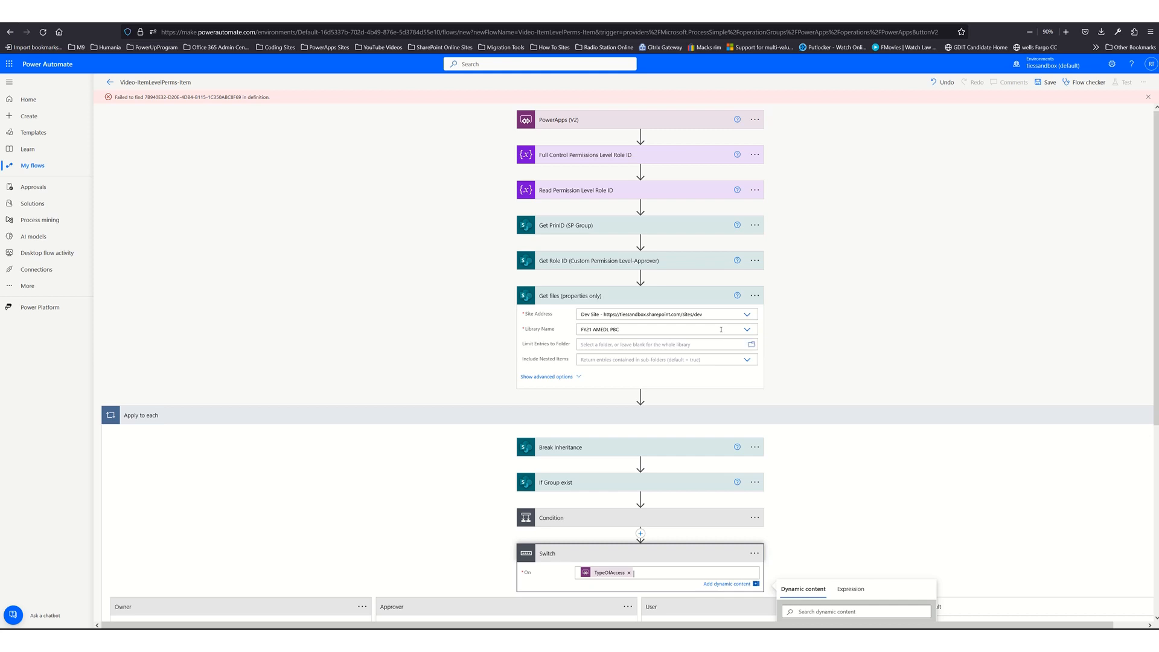
{"action": "left_click", "coordinate": [1048, 83]}
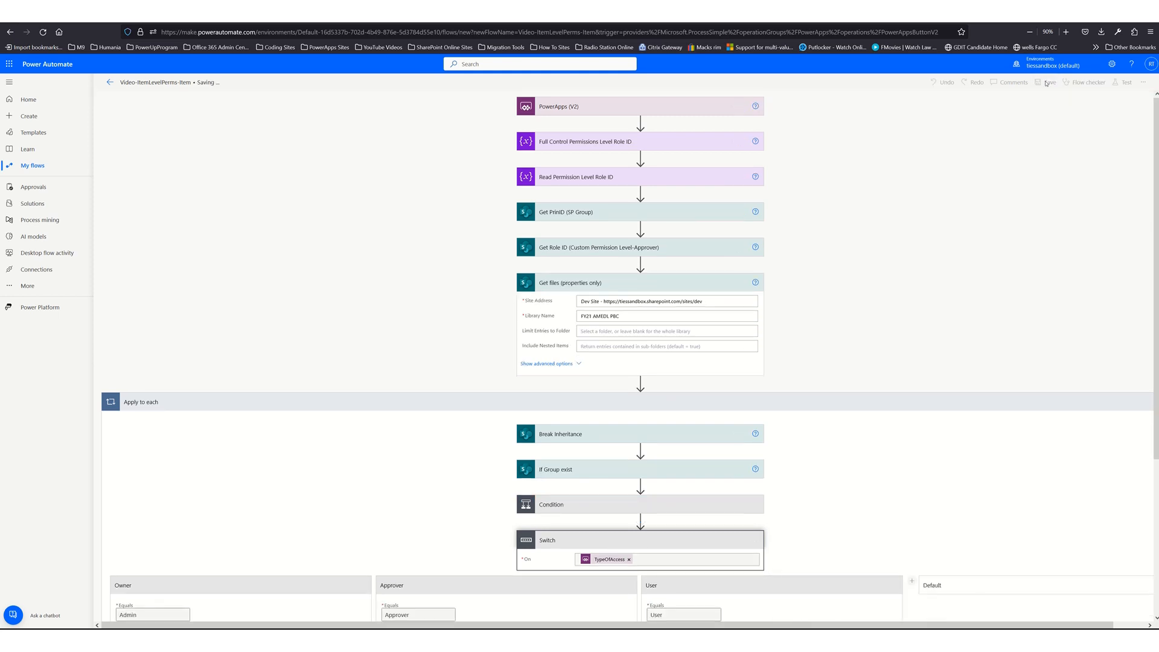